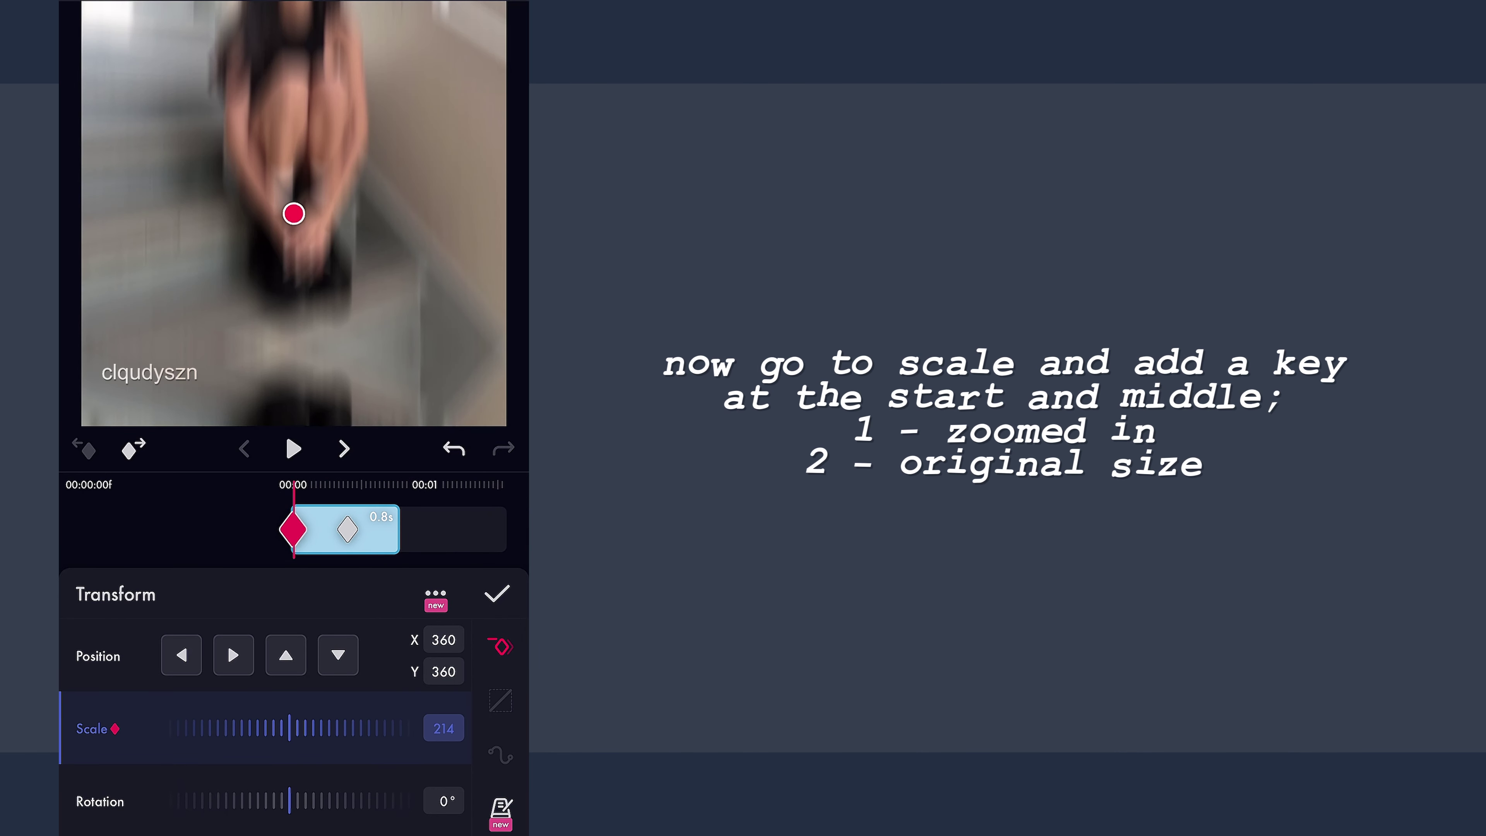
Step: Set the first Scale keyframe to 618 and give the zoom a steep ease-out curve
drag(266, 754, 295, 735)
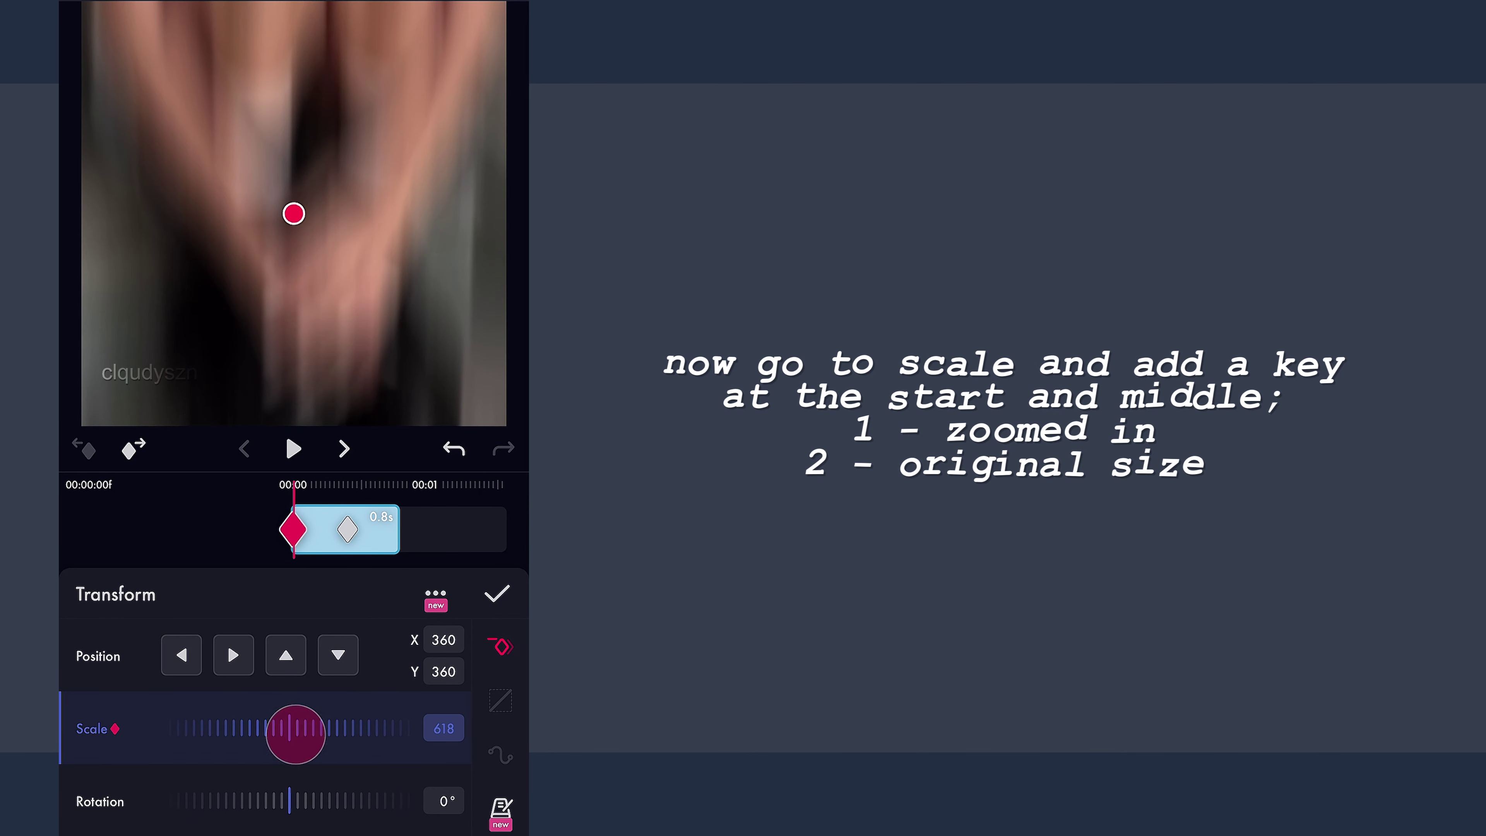
click(501, 700)
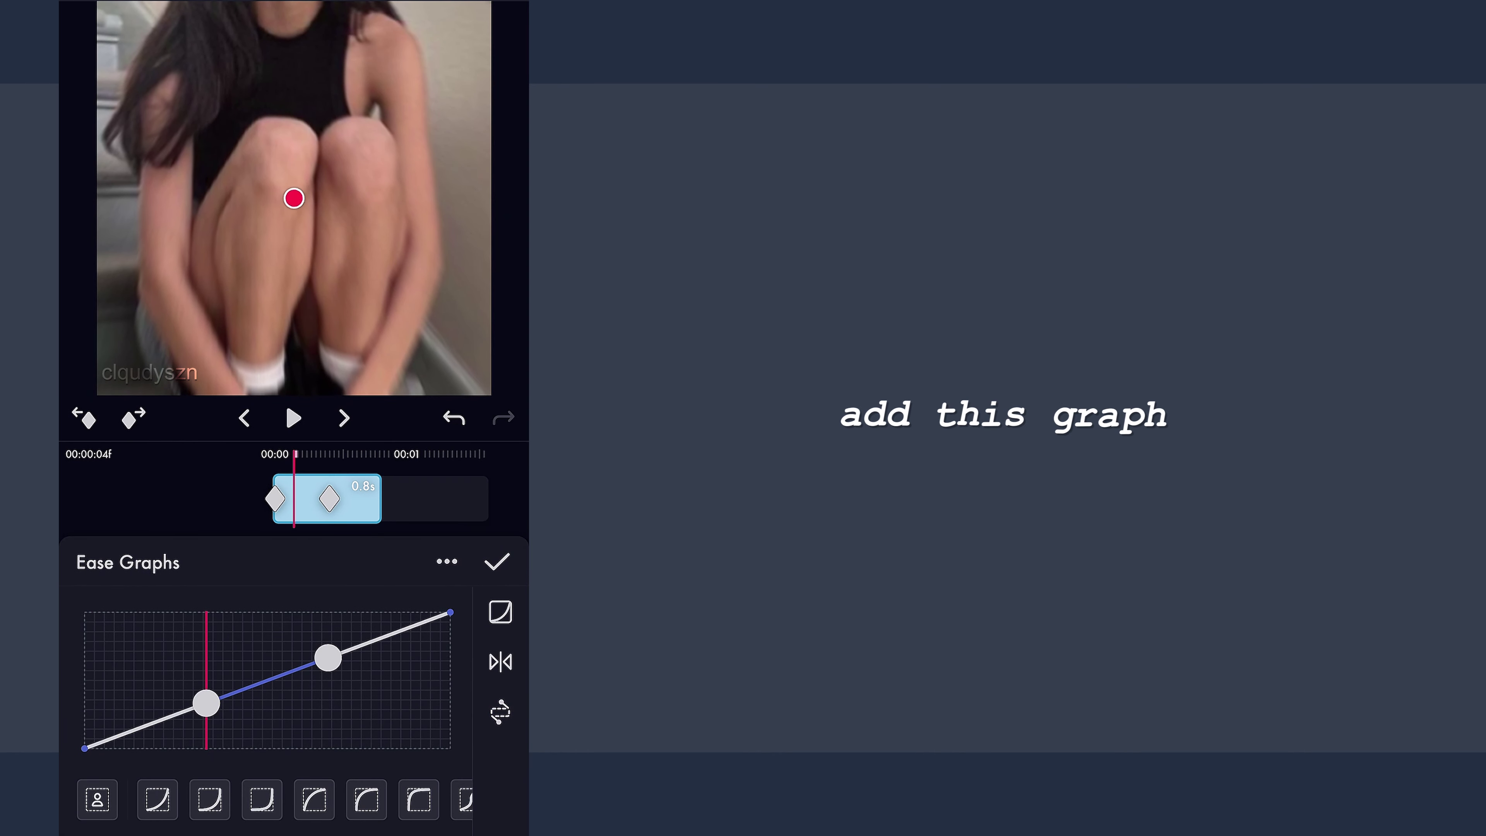
drag(206, 703, 85, 674)
drag(328, 658, 145, 524)
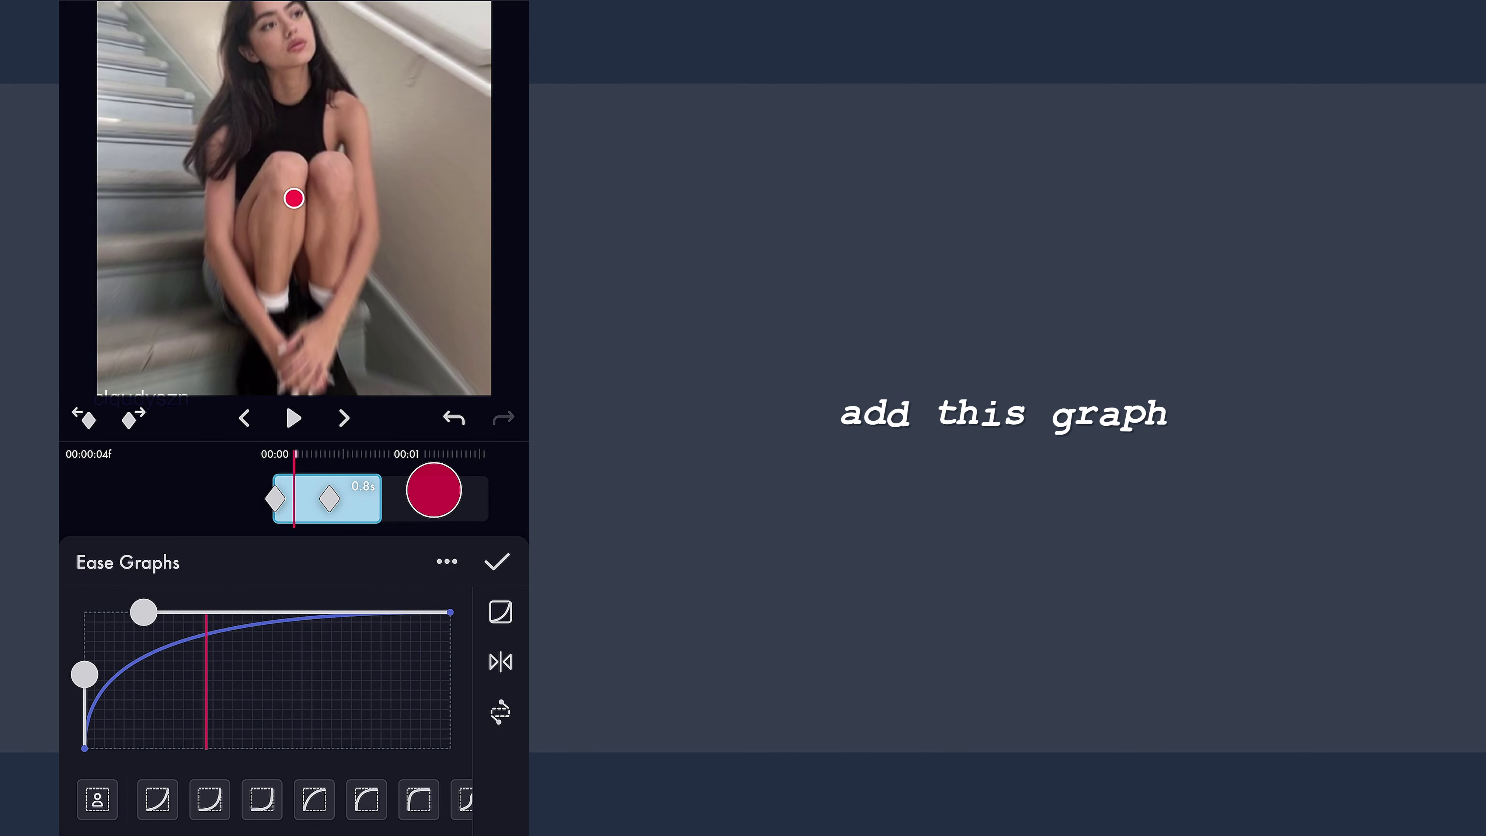
click(494, 558)
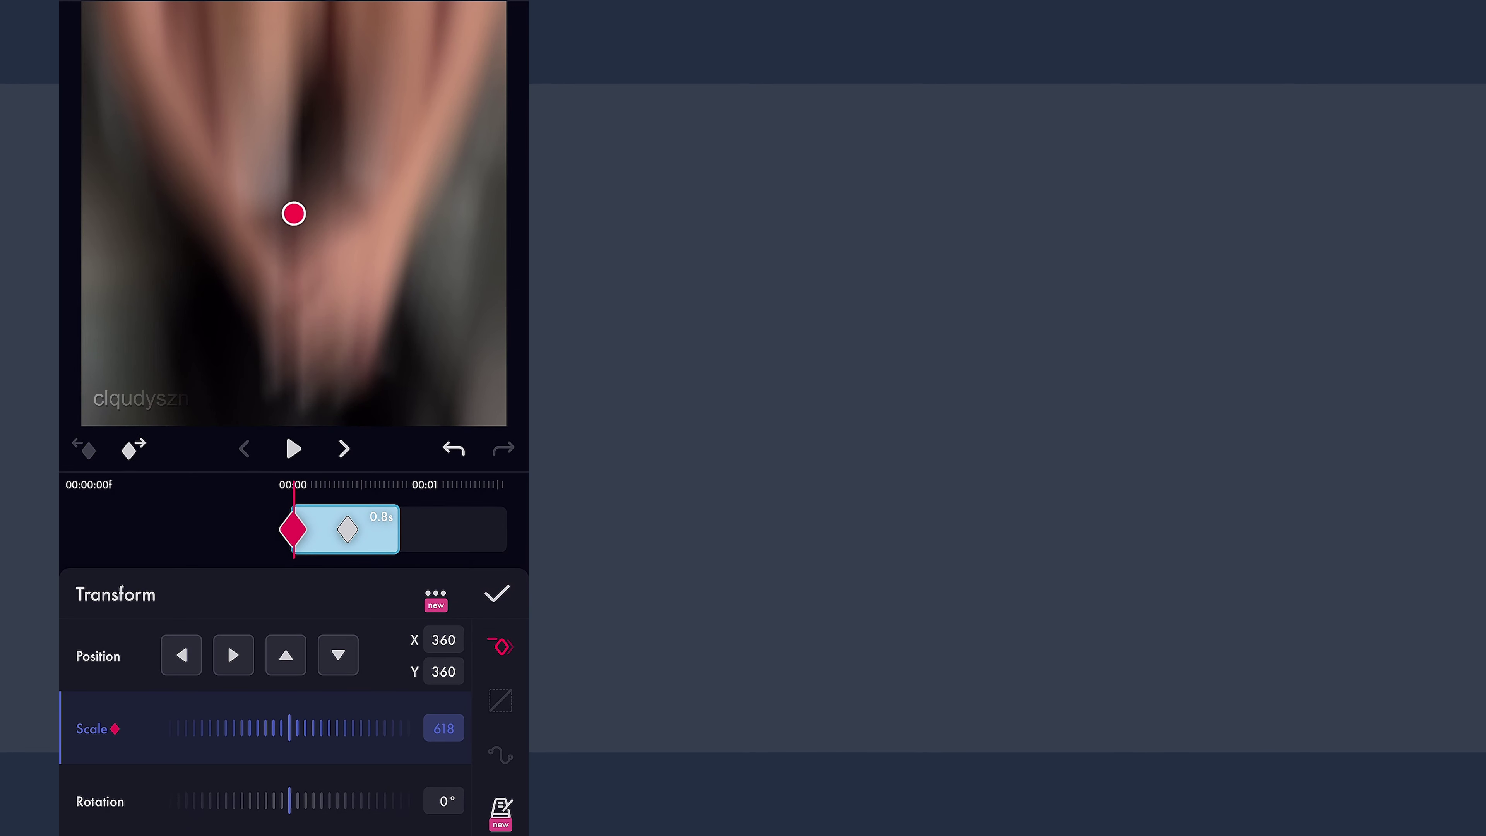
Step: Preview the zoom-out animation, then close the Transform settings for the effect browser
click(293, 449)
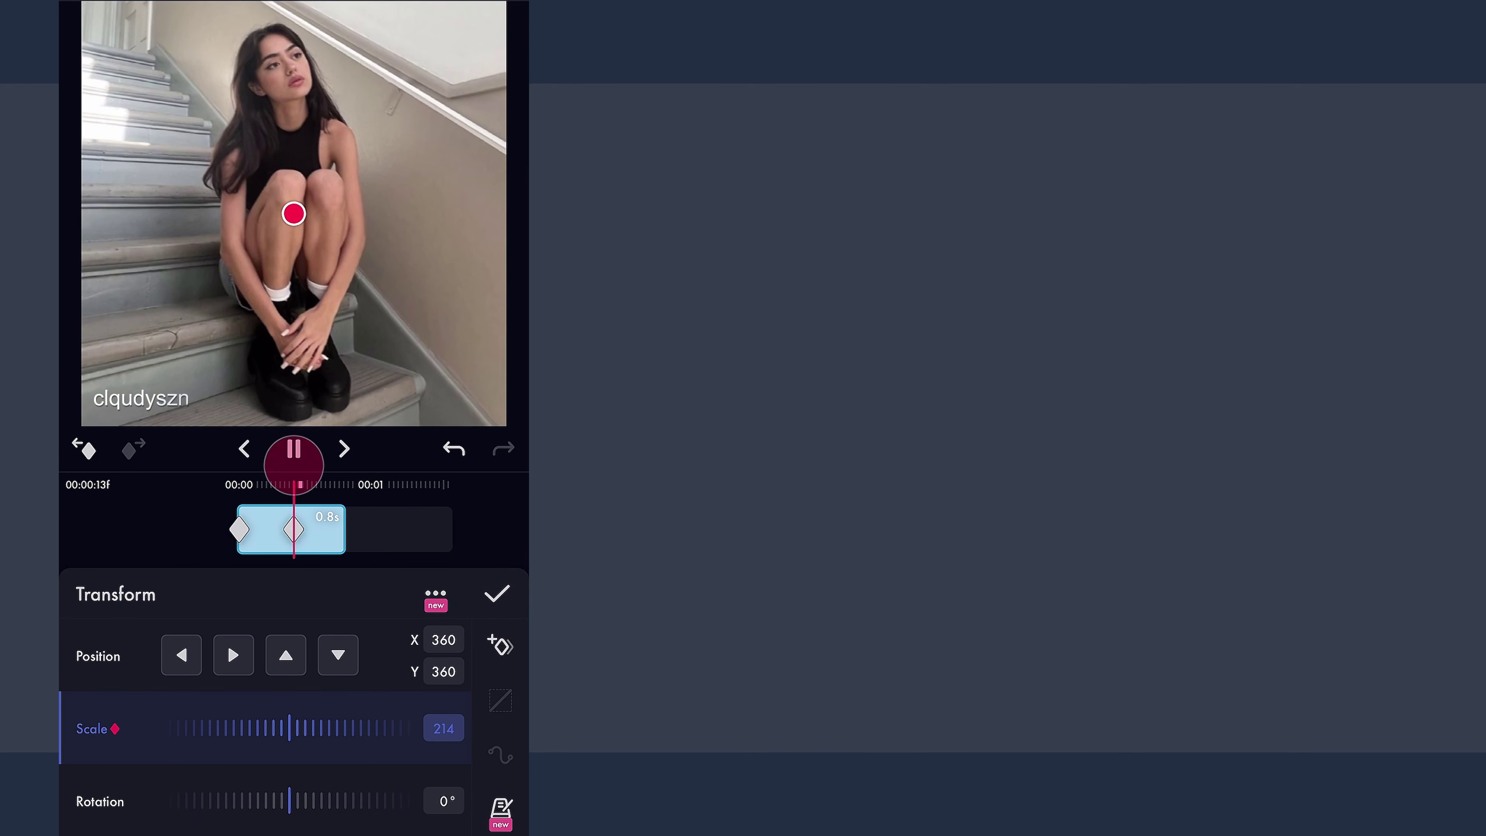
click(495, 590)
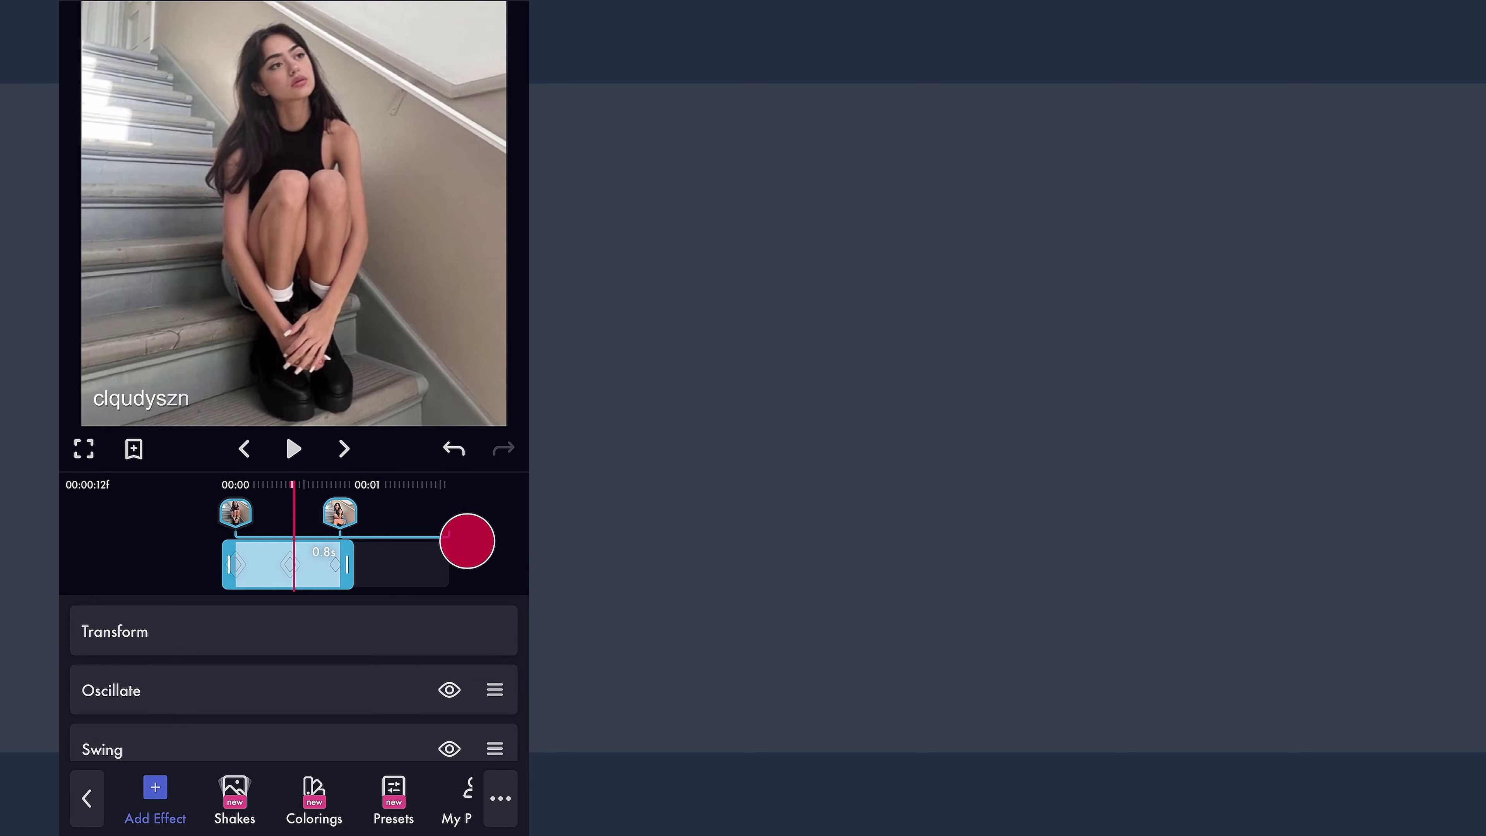
click(348, 471)
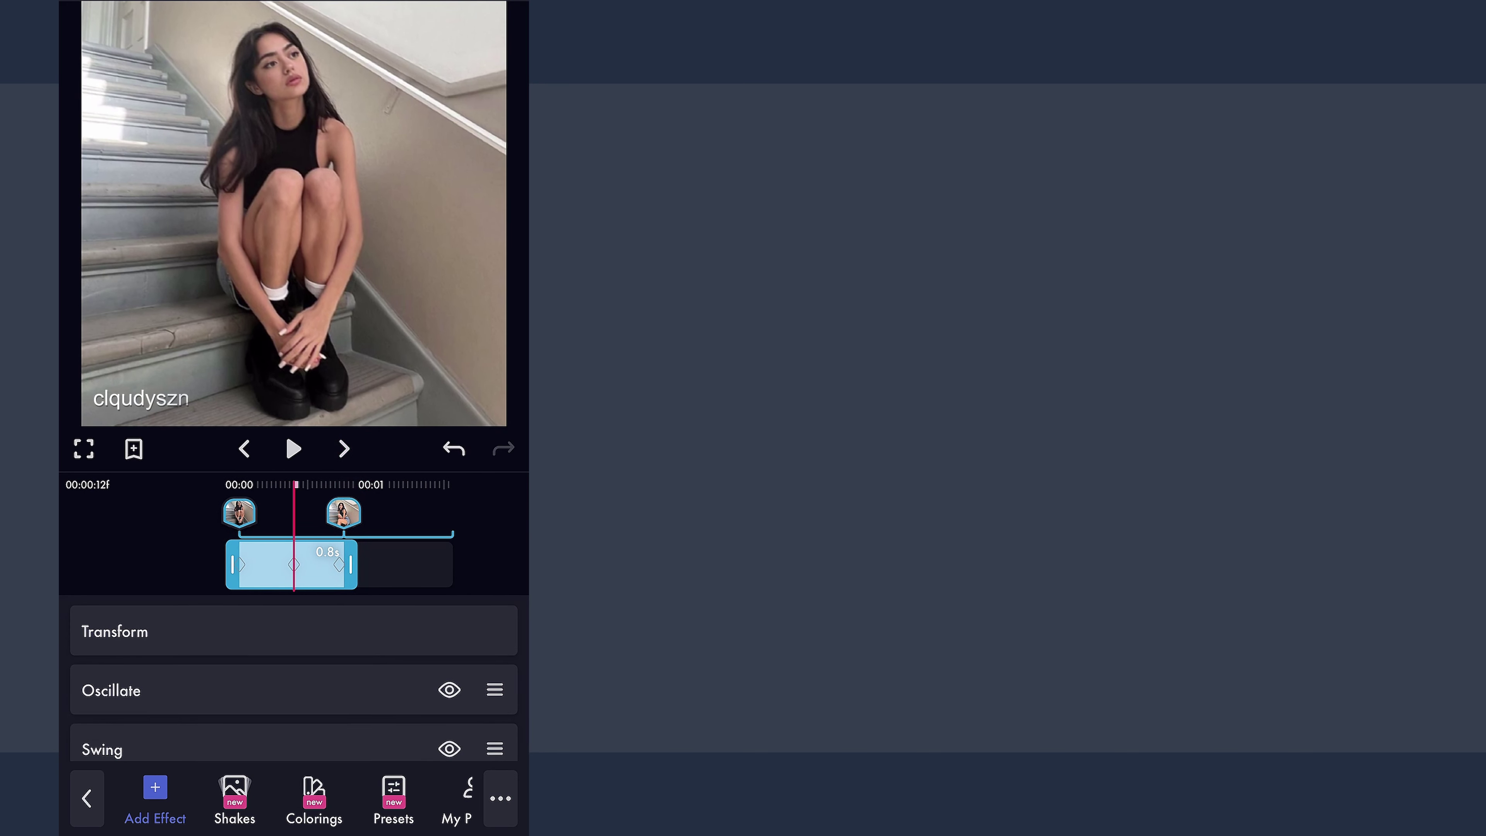
click(143, 790)
Step: Add Oscillate with angle 0°, keyframing Magnitude 0 at the start and 30 mid-clip
click(322, 557)
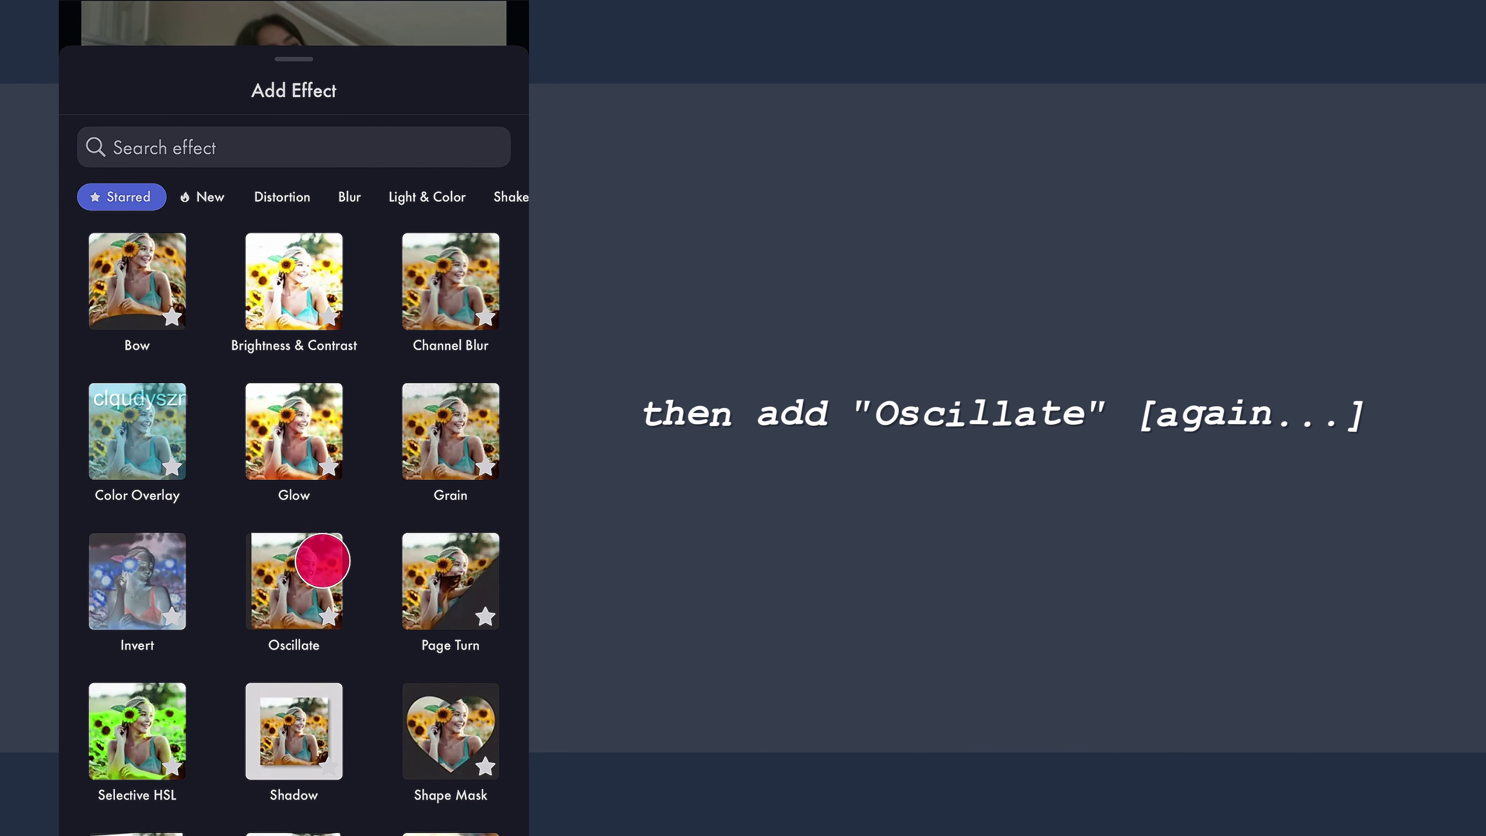
drag(485, 654, 476, 634)
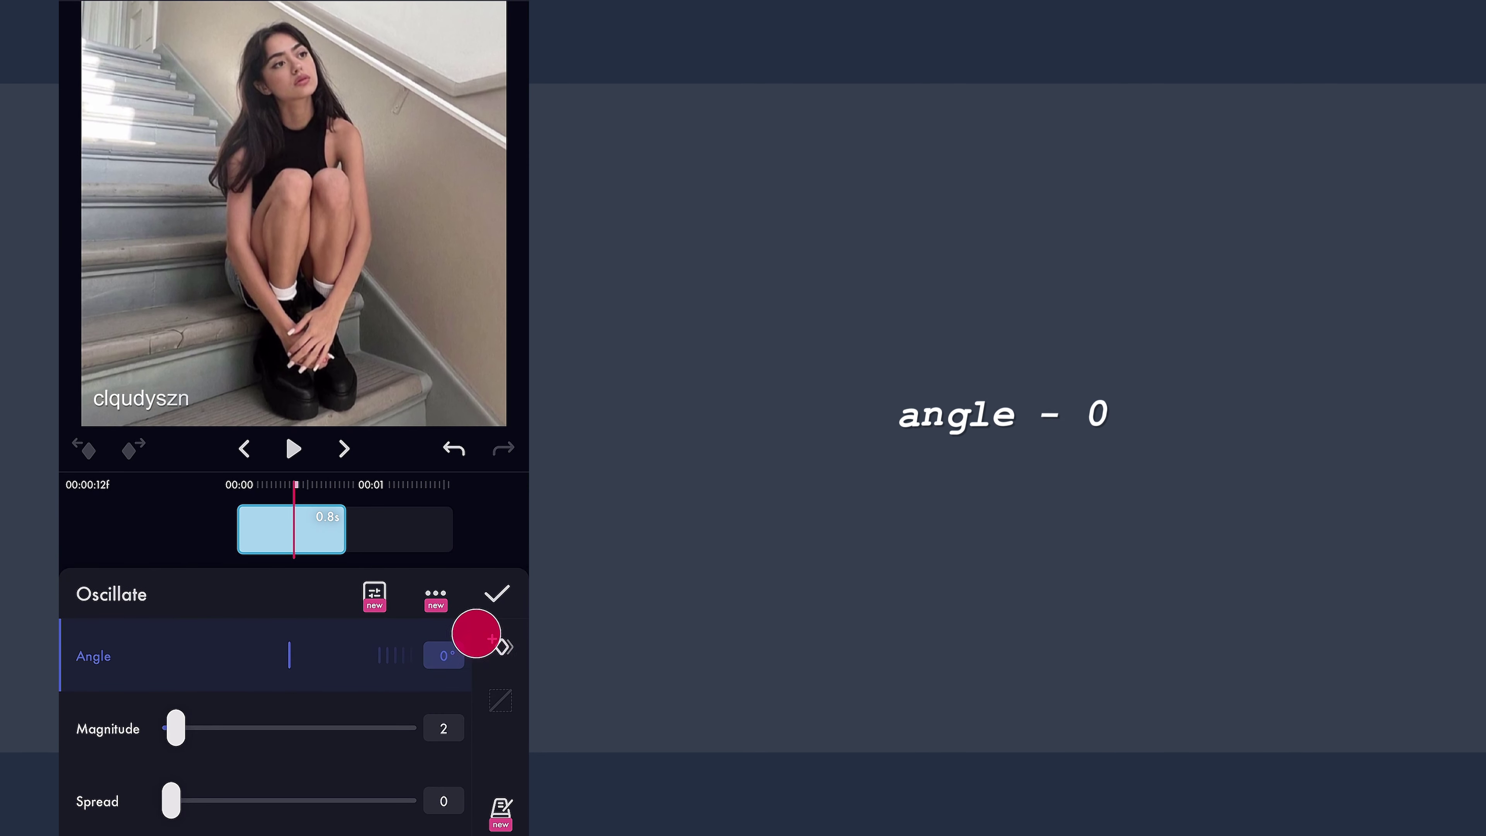
drag(176, 727, 117, 720)
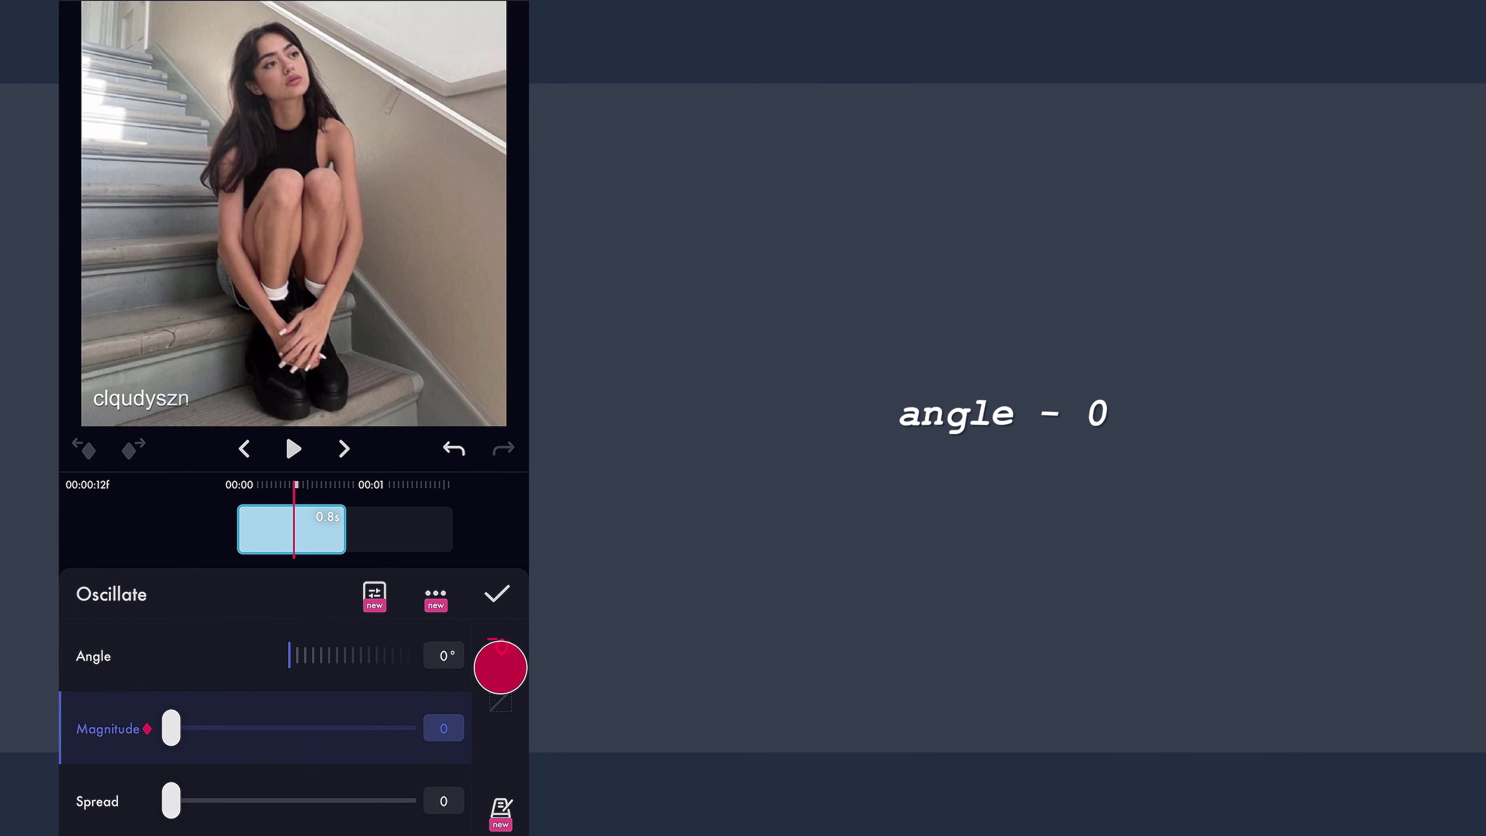
click(500, 667)
drag(454, 530, 408, 530)
drag(171, 728, 241, 727)
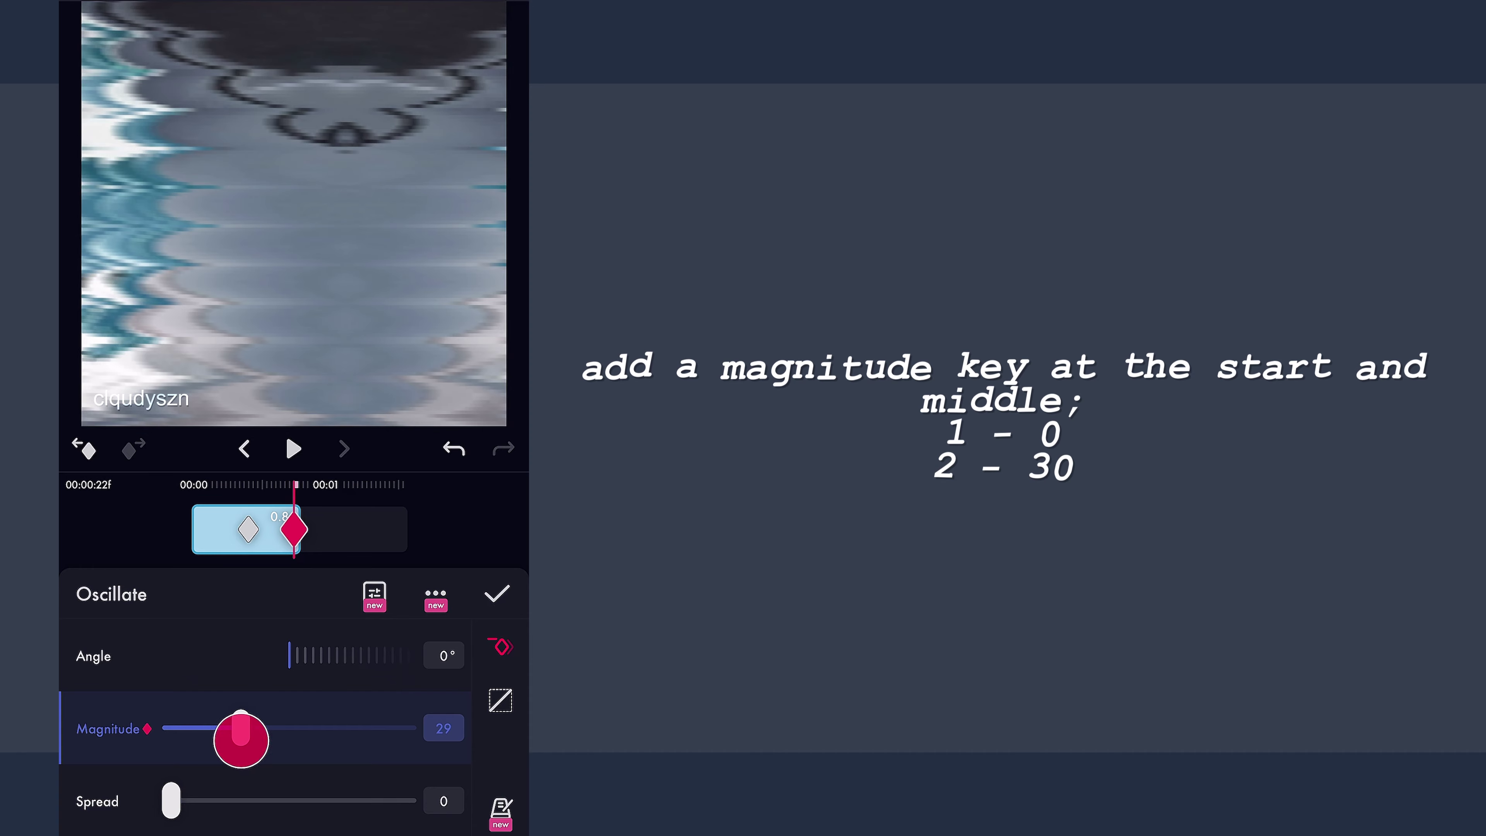
drag(241, 739, 264, 749)
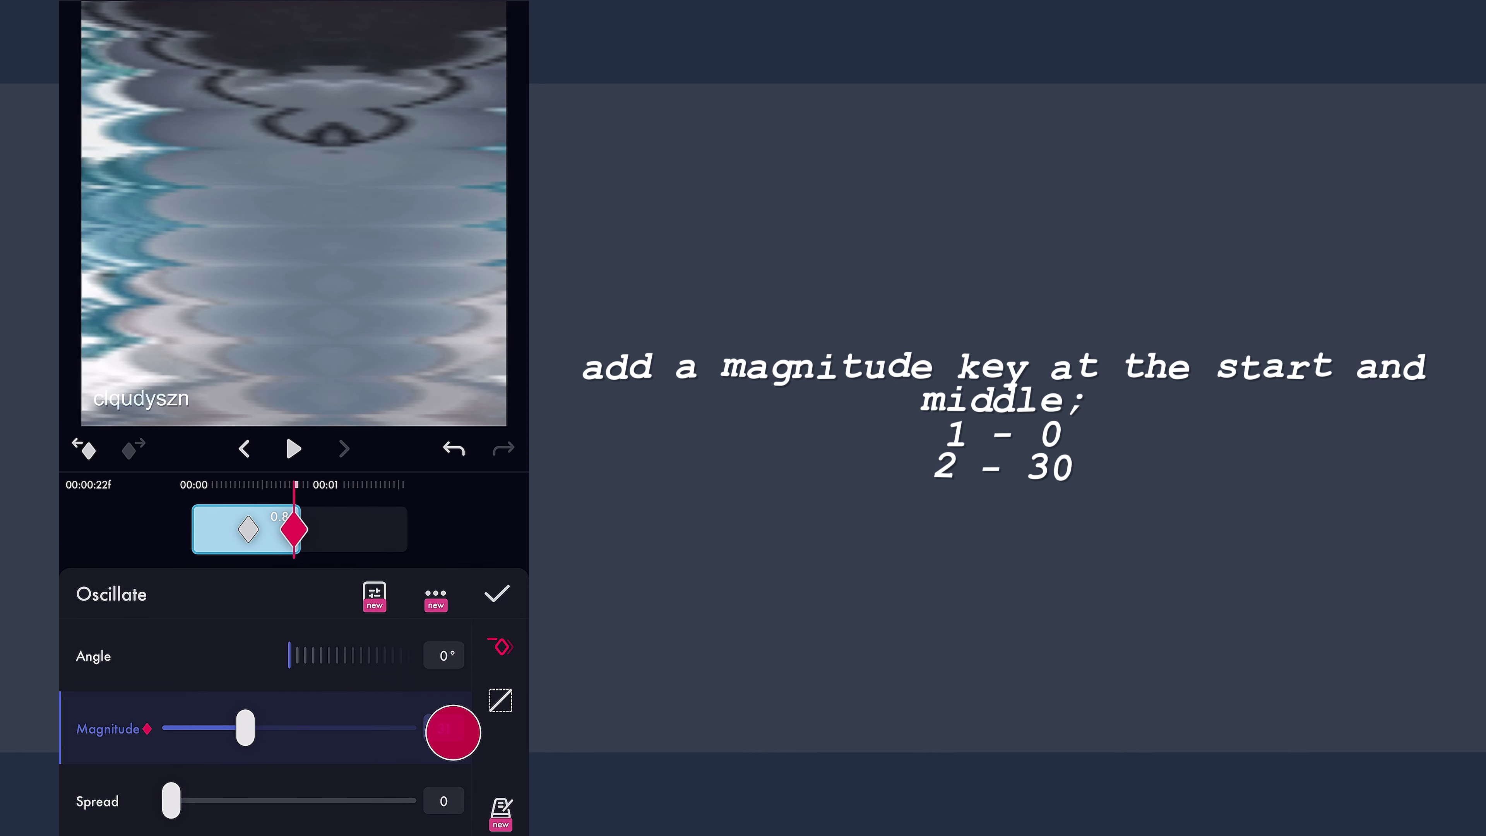
click(454, 729)
key(BackSpace)
text(30)
Step: Apply a steep exponential ease-in curve to the Magnitude keyframes
drag(505, 538, 453, 526)
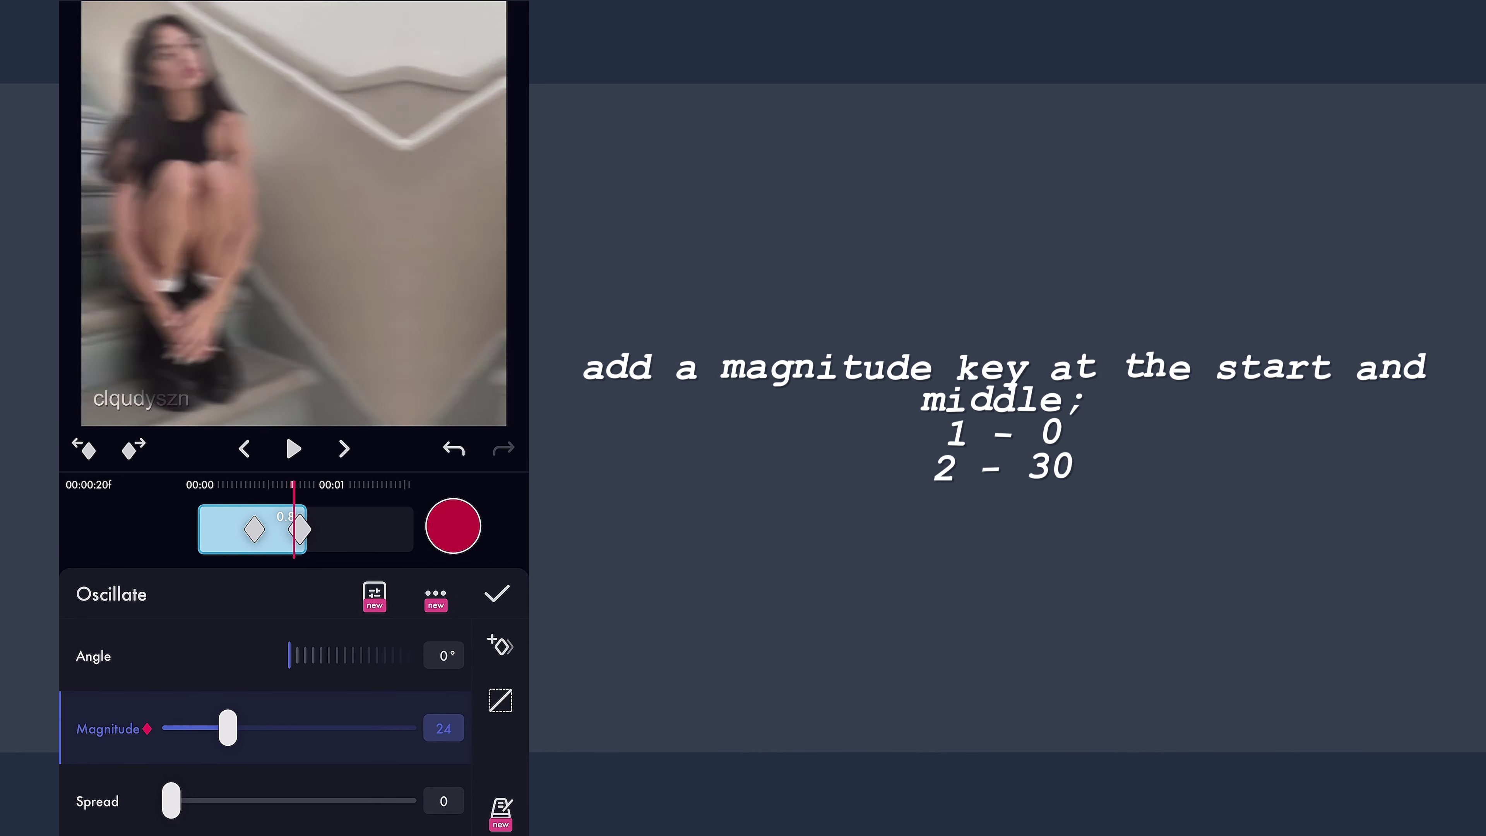
click(501, 700)
drag(246, 727, 423, 813)
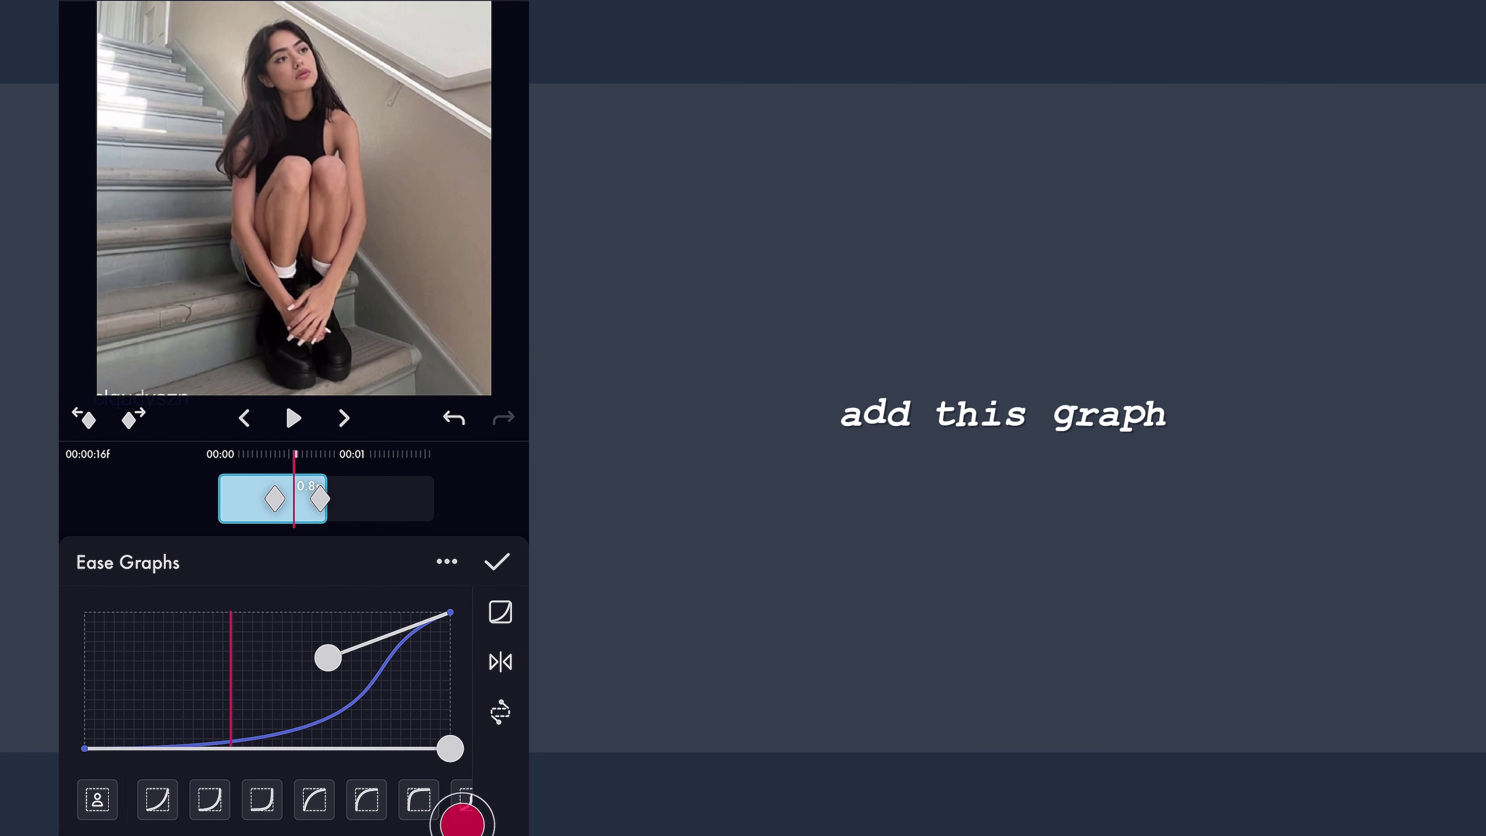
click(464, 811)
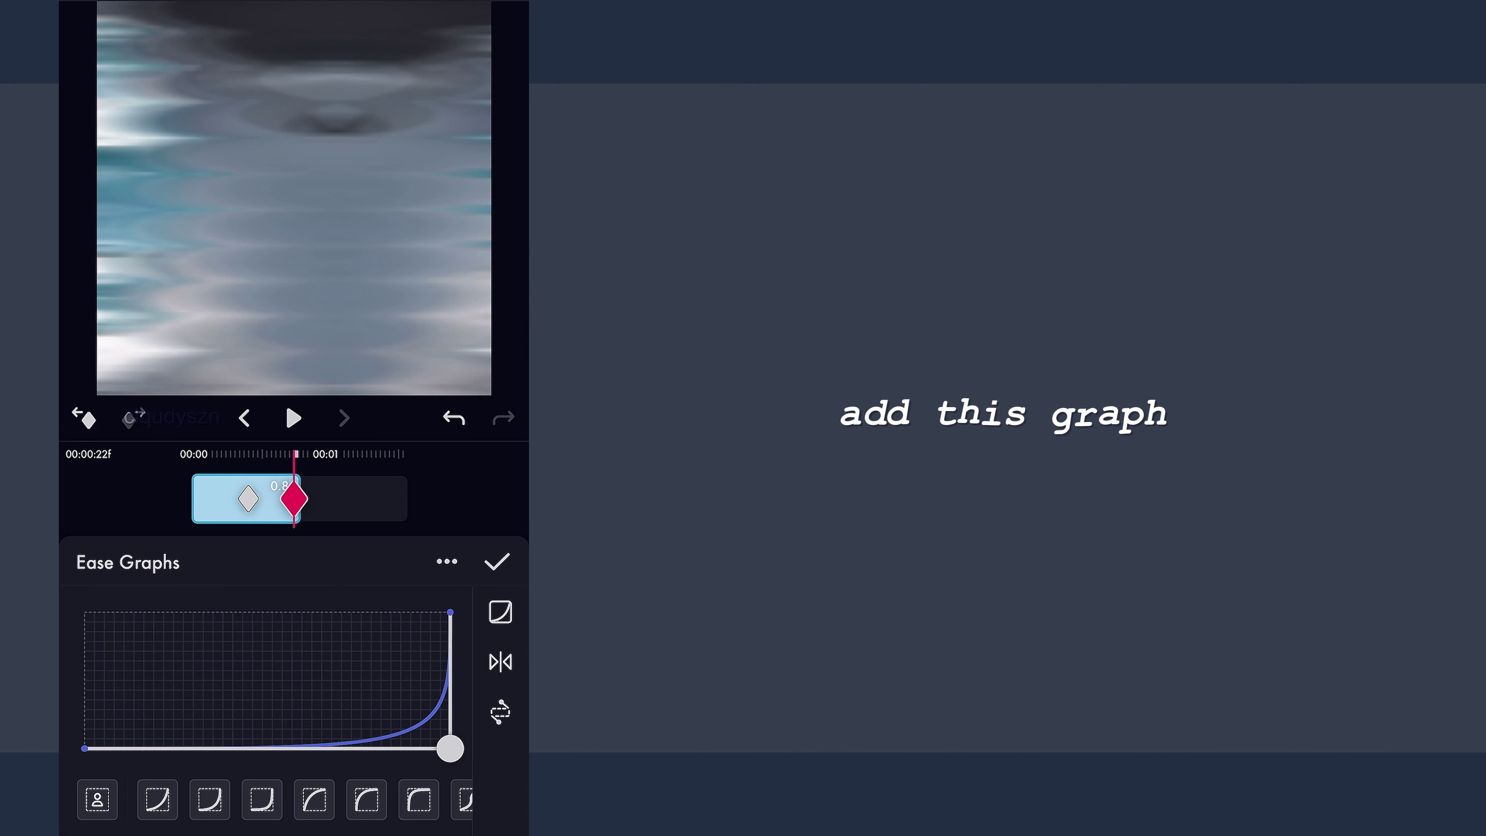
click(497, 562)
Step: Set the oscillation Frequency to 30, preview it, and close the Oscillate settings
scroll(293, 732, down, 3)
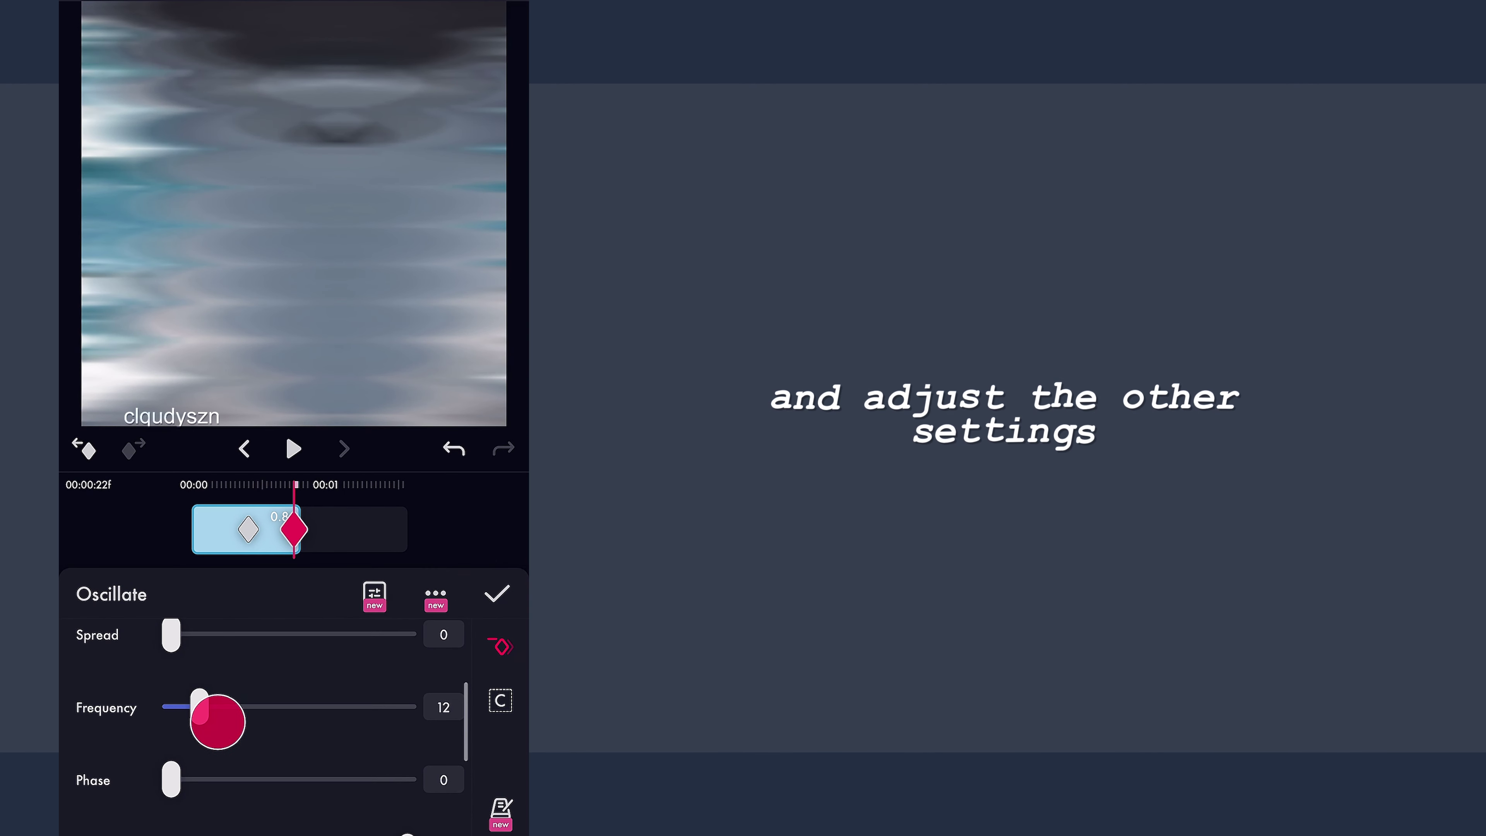
drag(217, 721, 258, 723)
drag(410, 523, 459, 523)
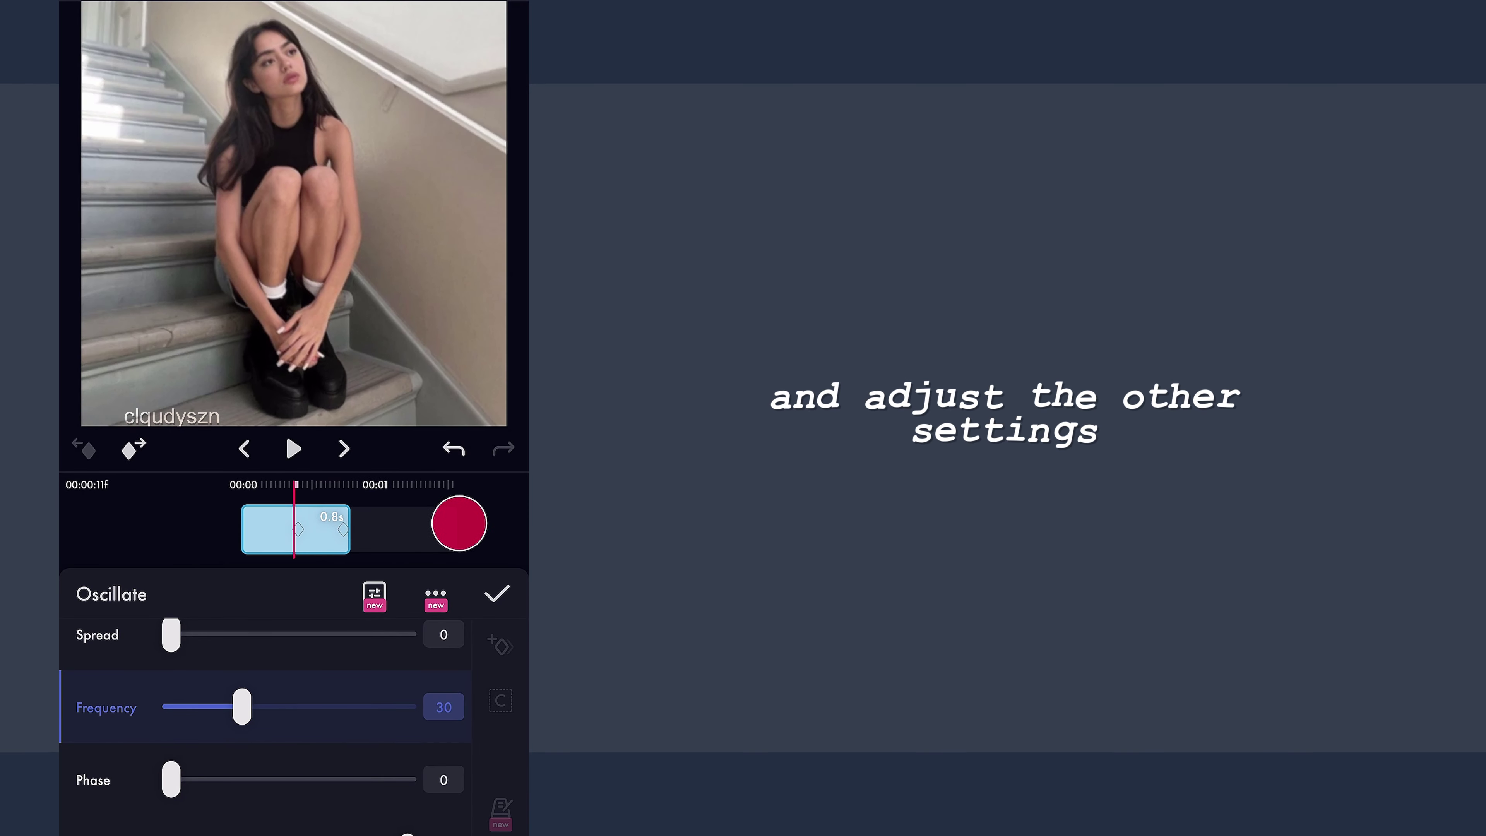
click(294, 449)
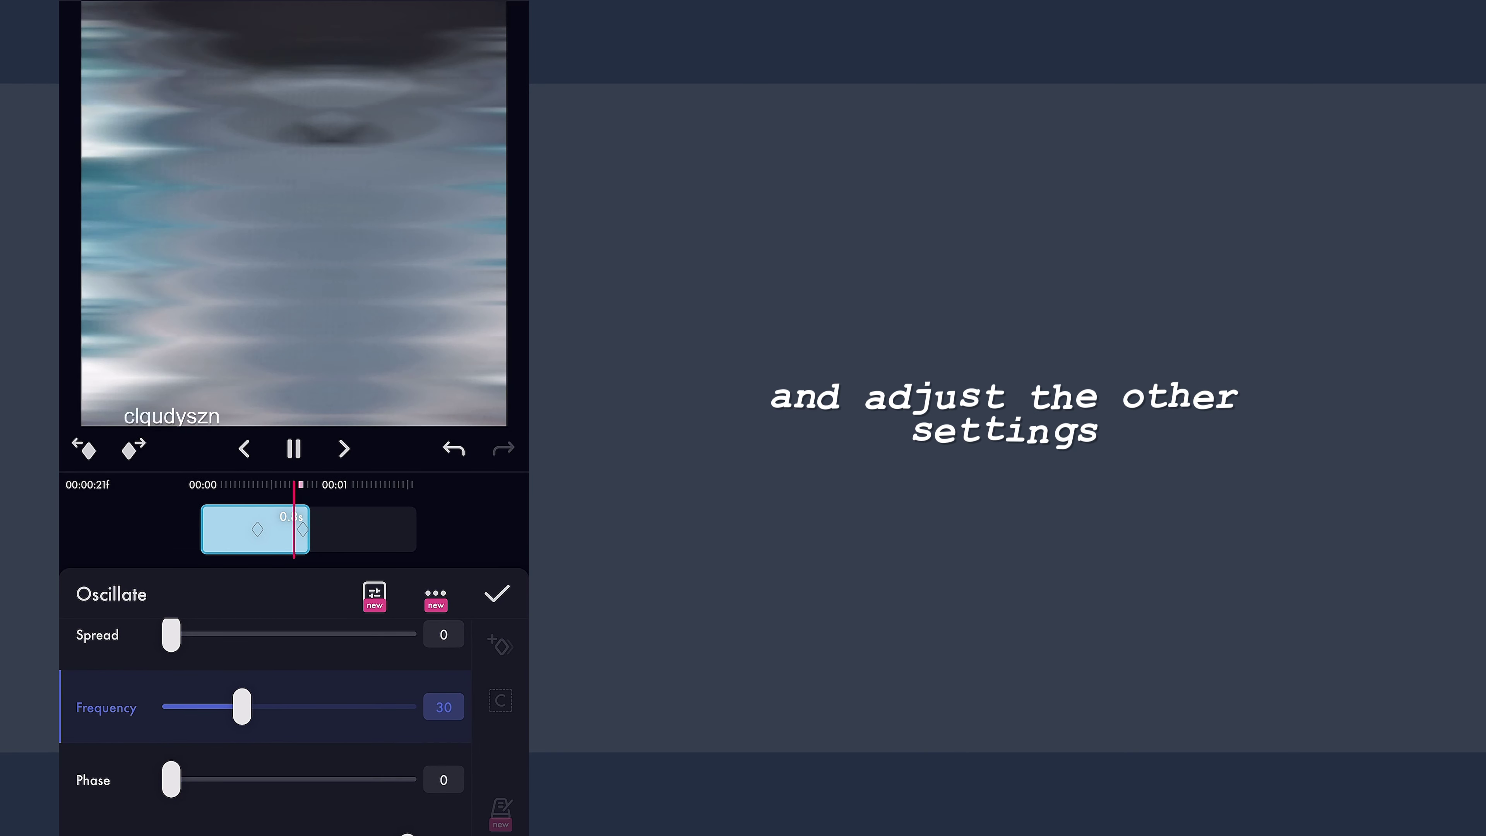
click(497, 594)
Step: Open the second photo's group and move to frame 23
click(293, 449)
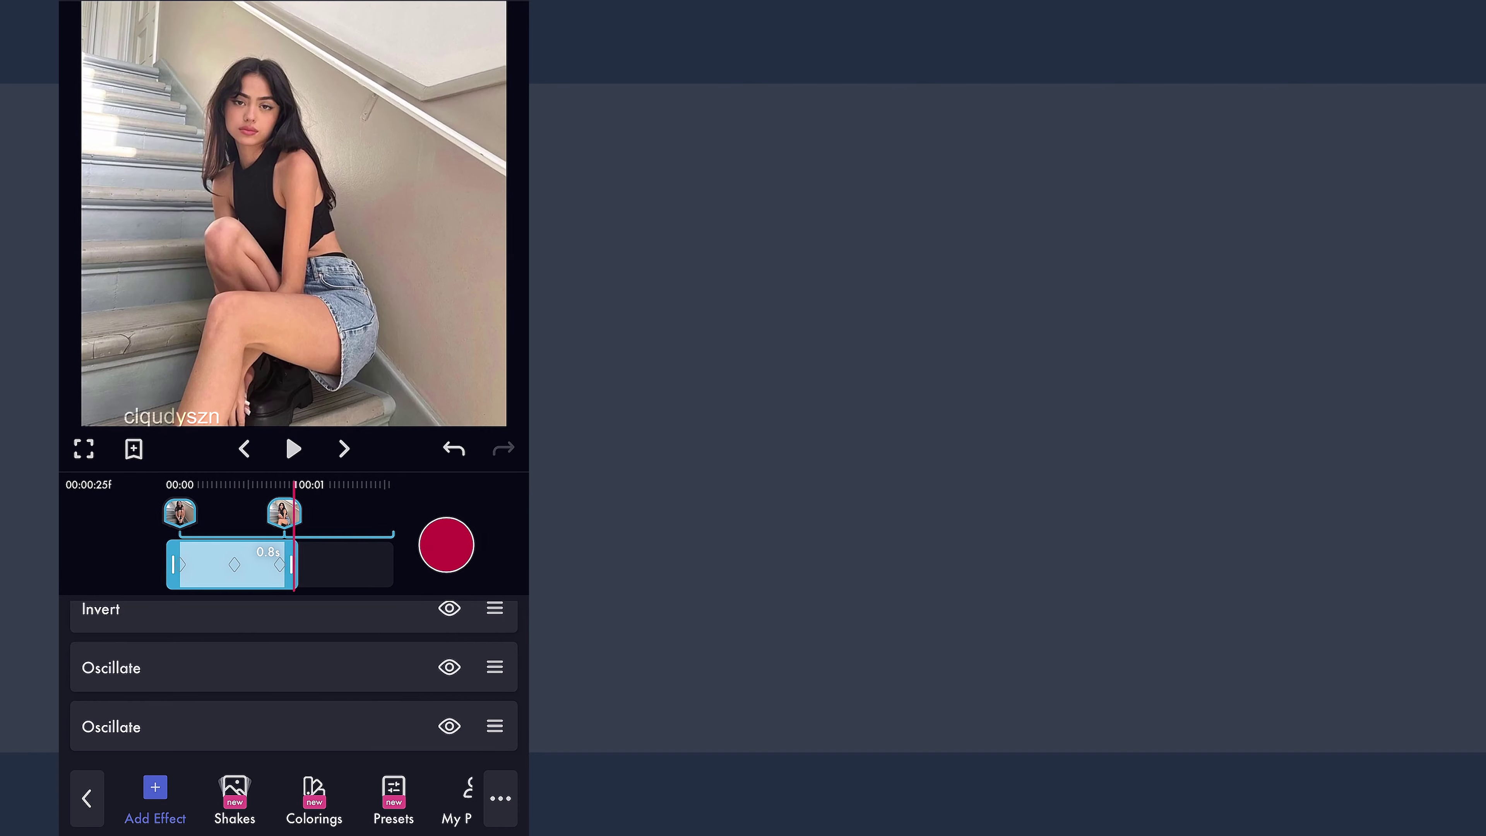
click(447, 544)
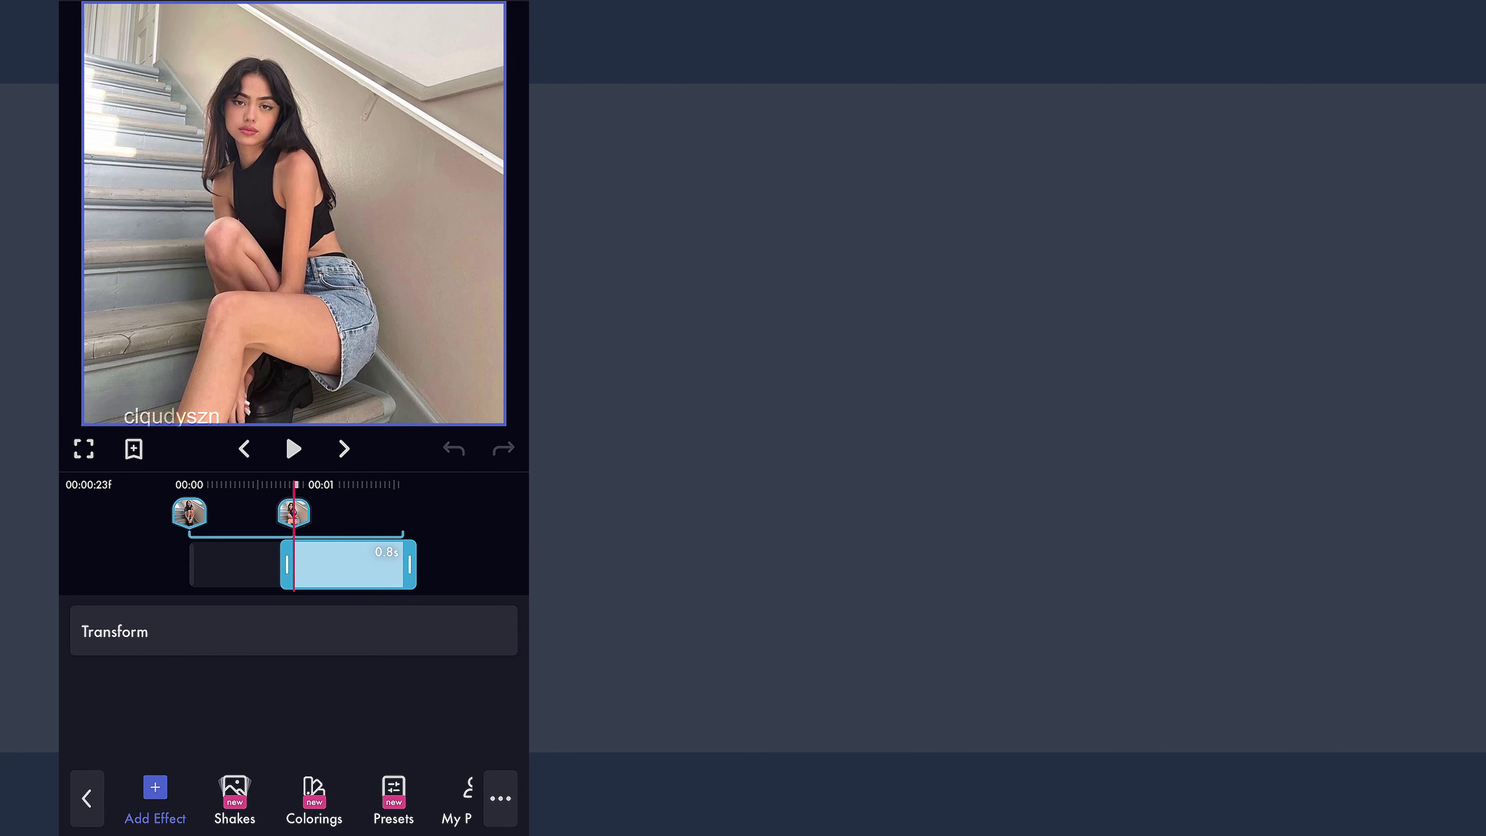
click(438, 668)
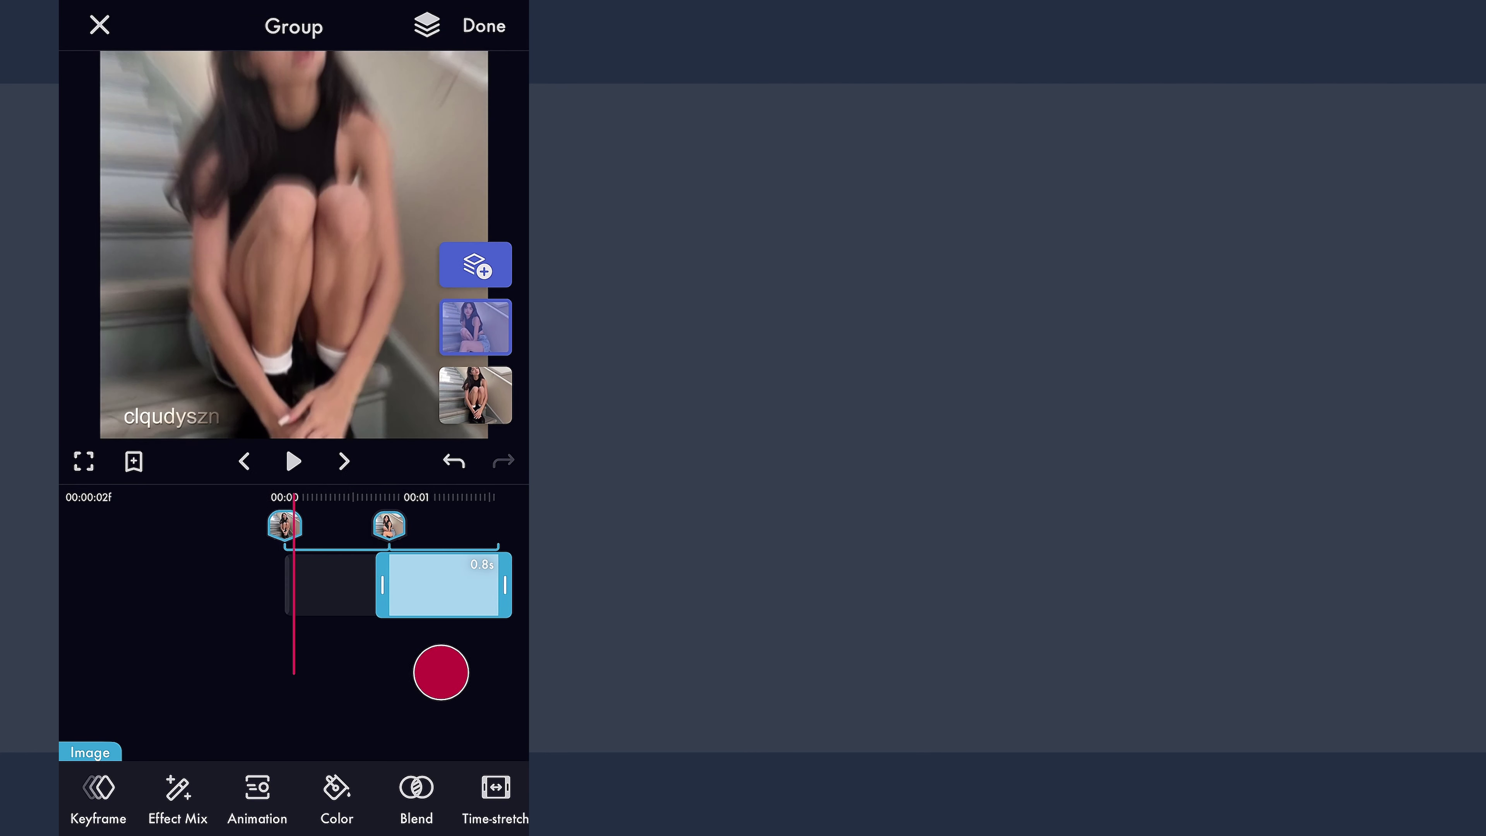
click(292, 463)
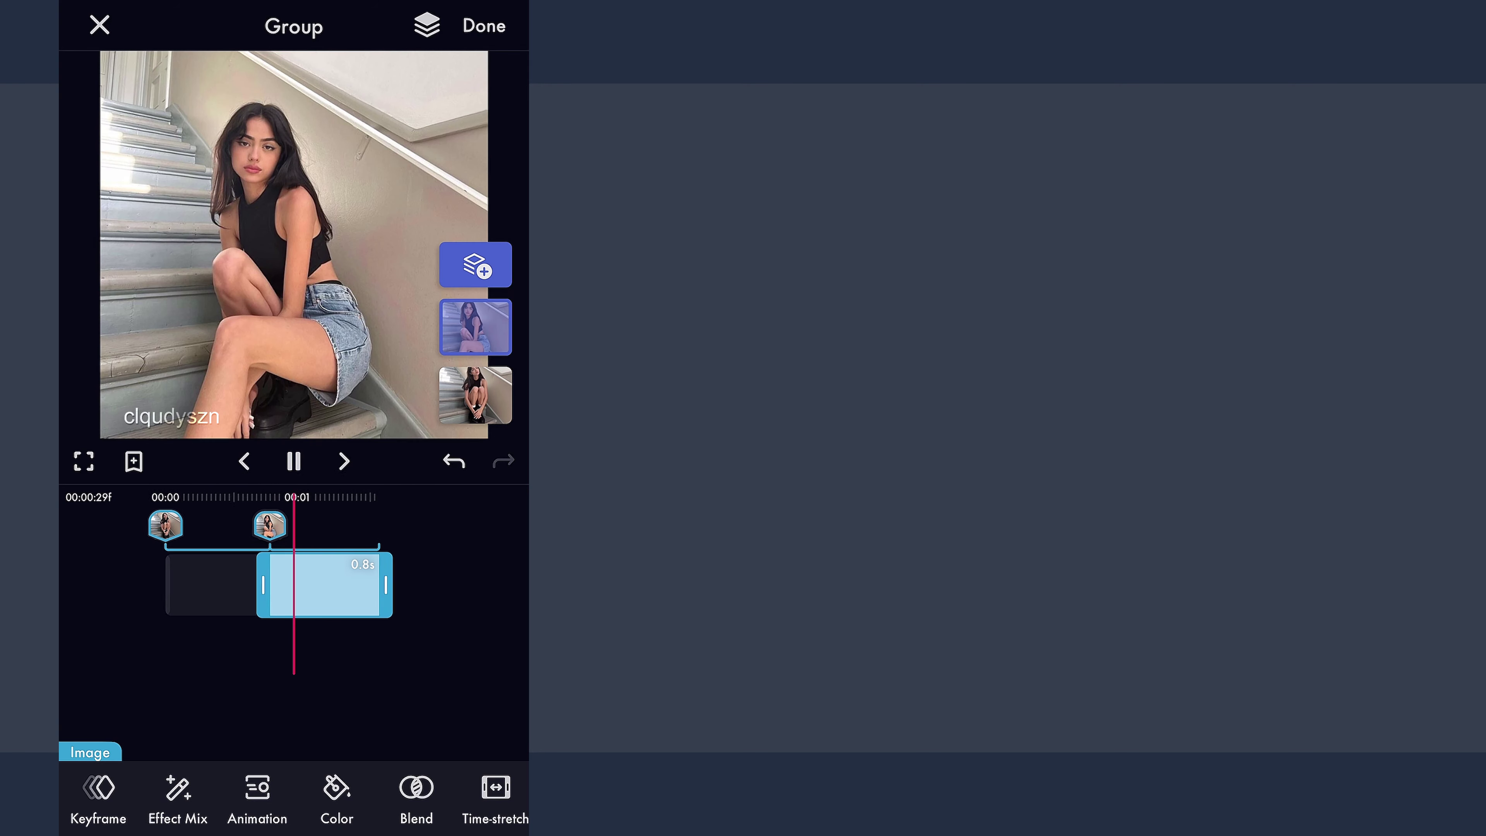
drag(345, 664, 381, 657)
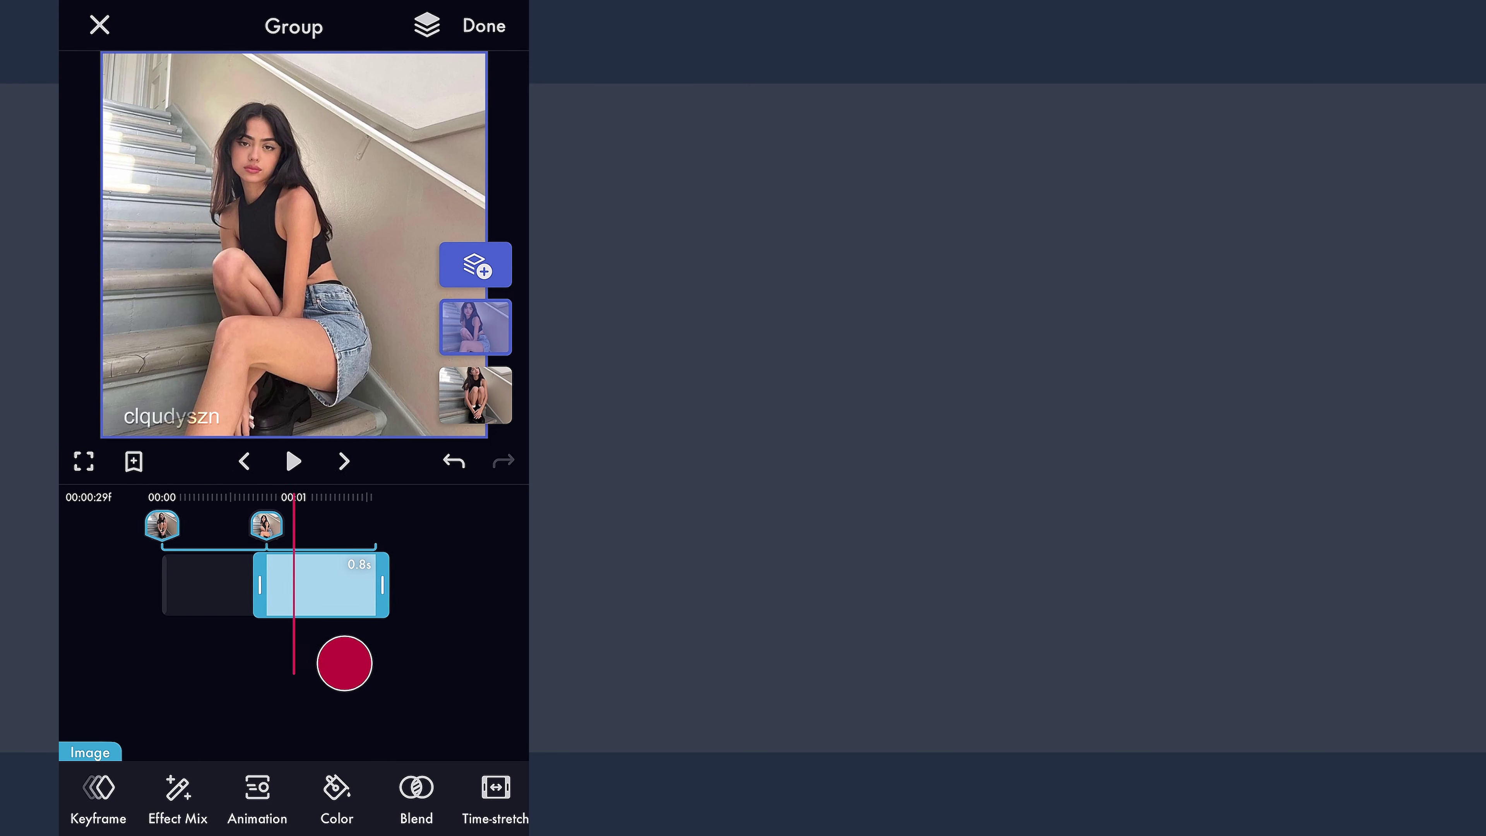
click(343, 463)
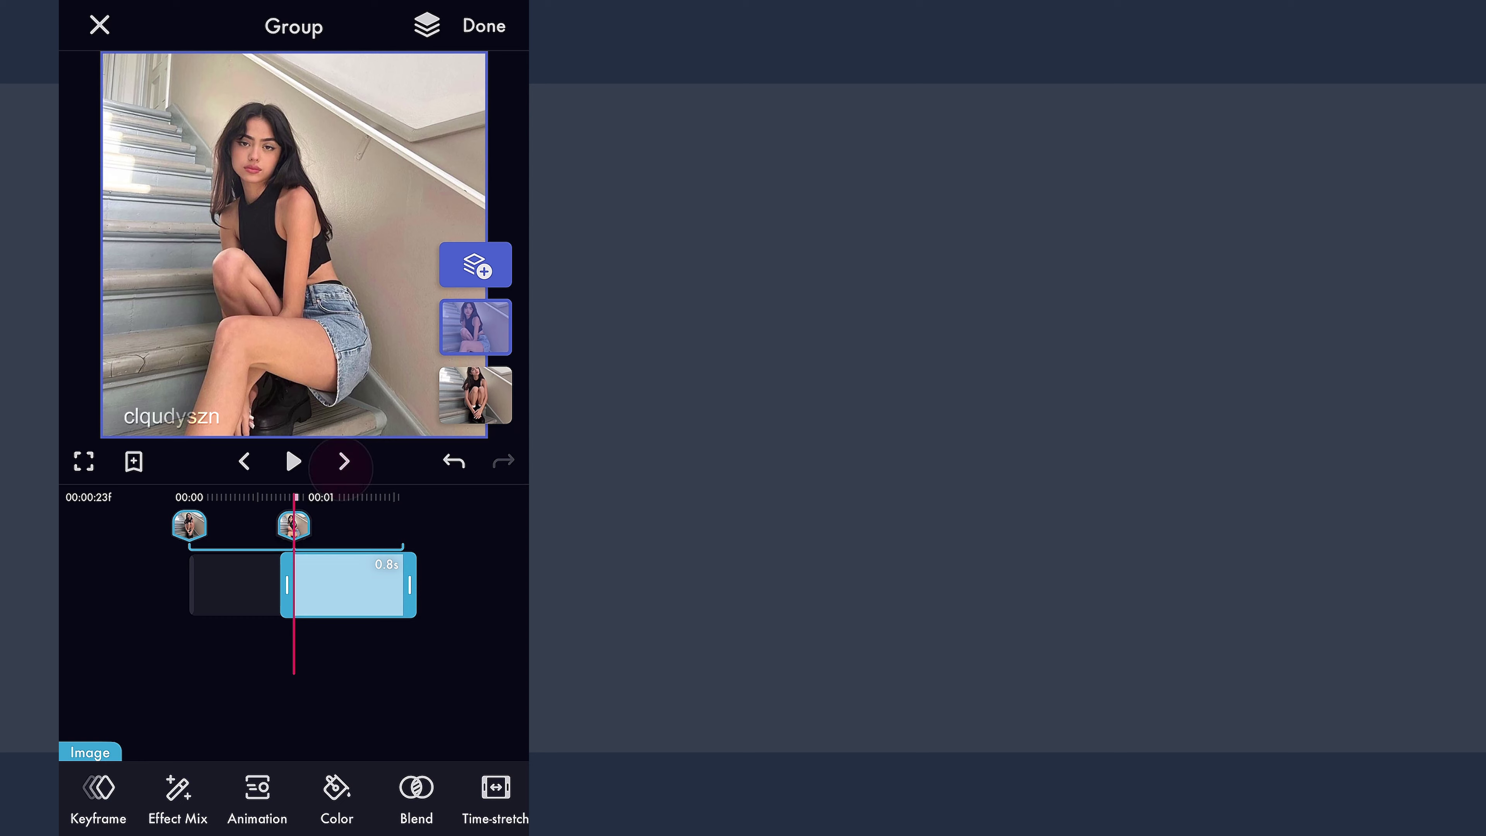
Step: Duplicate the photo layer and apply a Portrait mask to cut out the woman
click(476, 331)
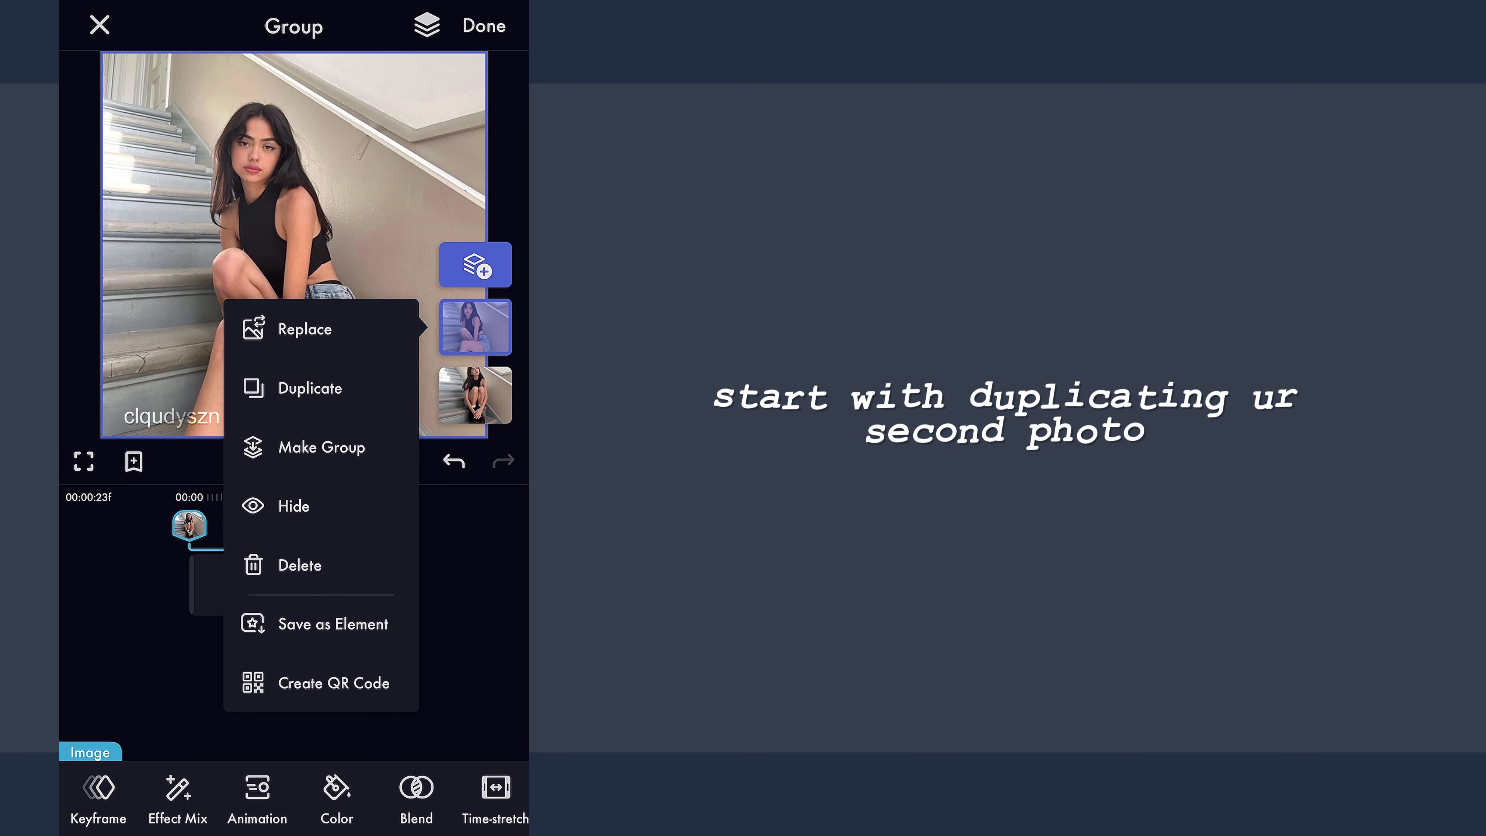
click(368, 388)
drag(488, 817, 151, 819)
click(238, 796)
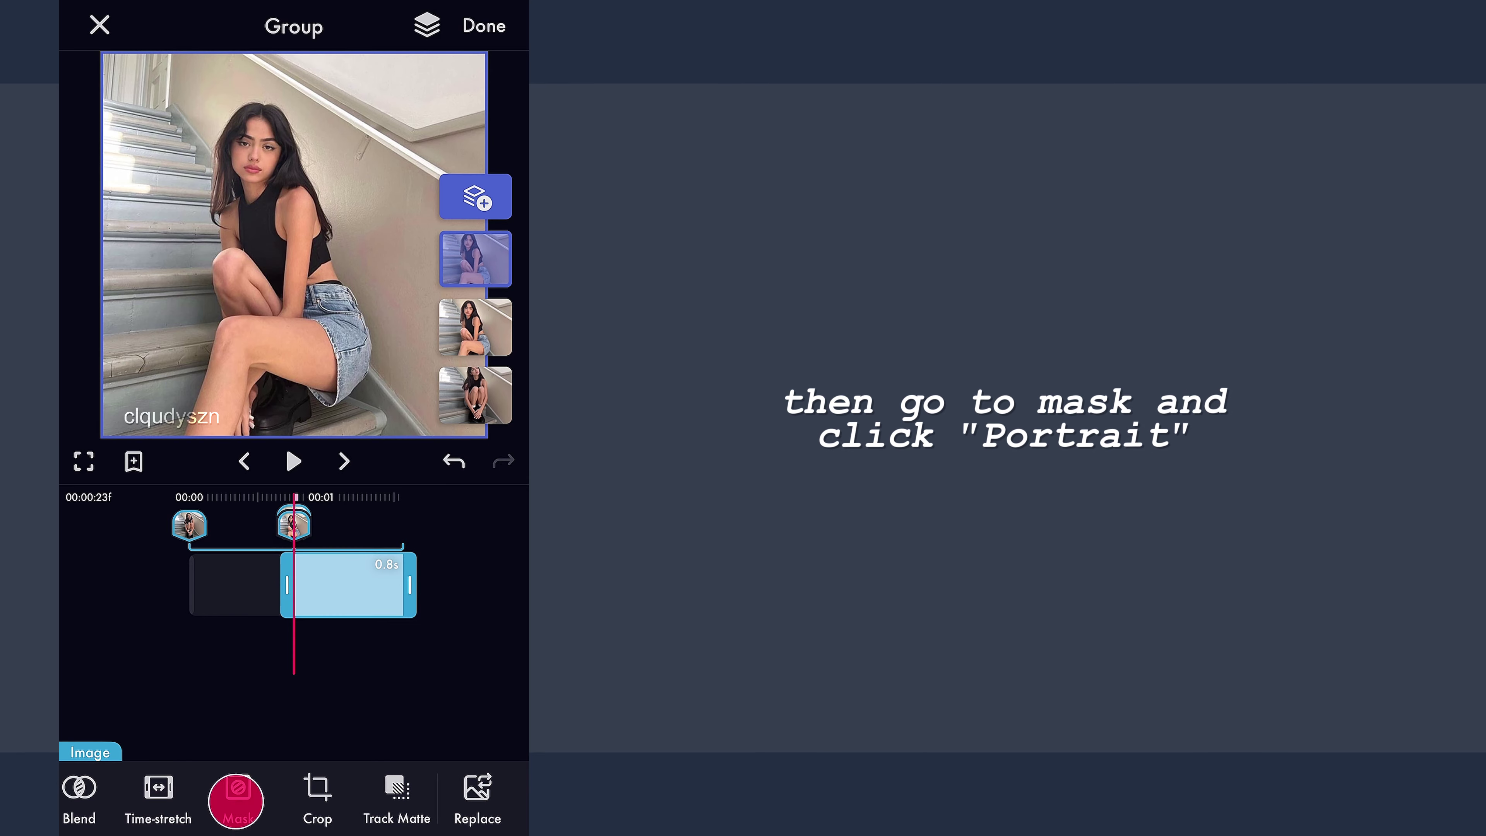
click(426, 803)
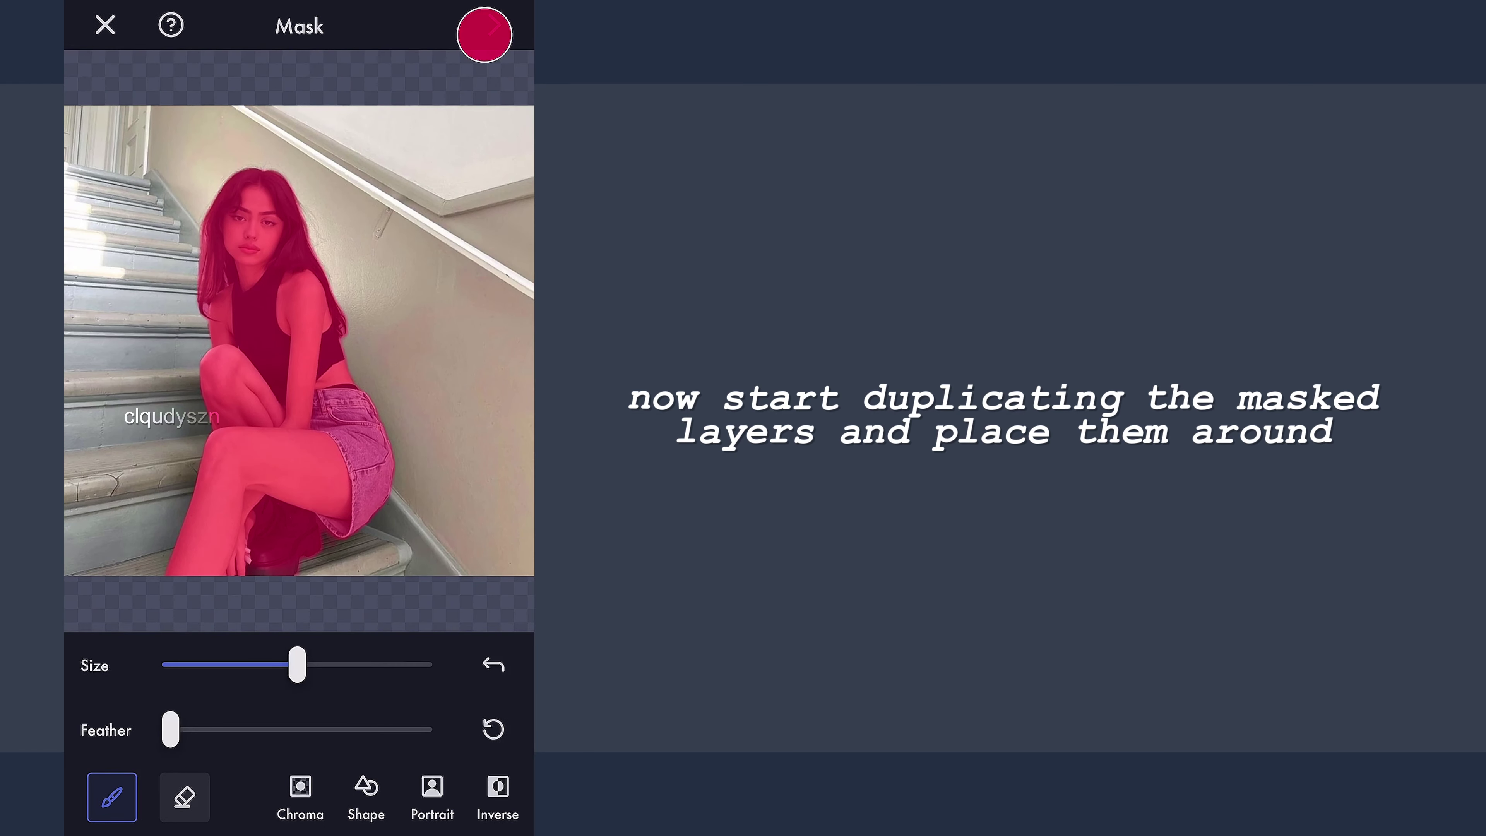
click(485, 35)
click(498, 24)
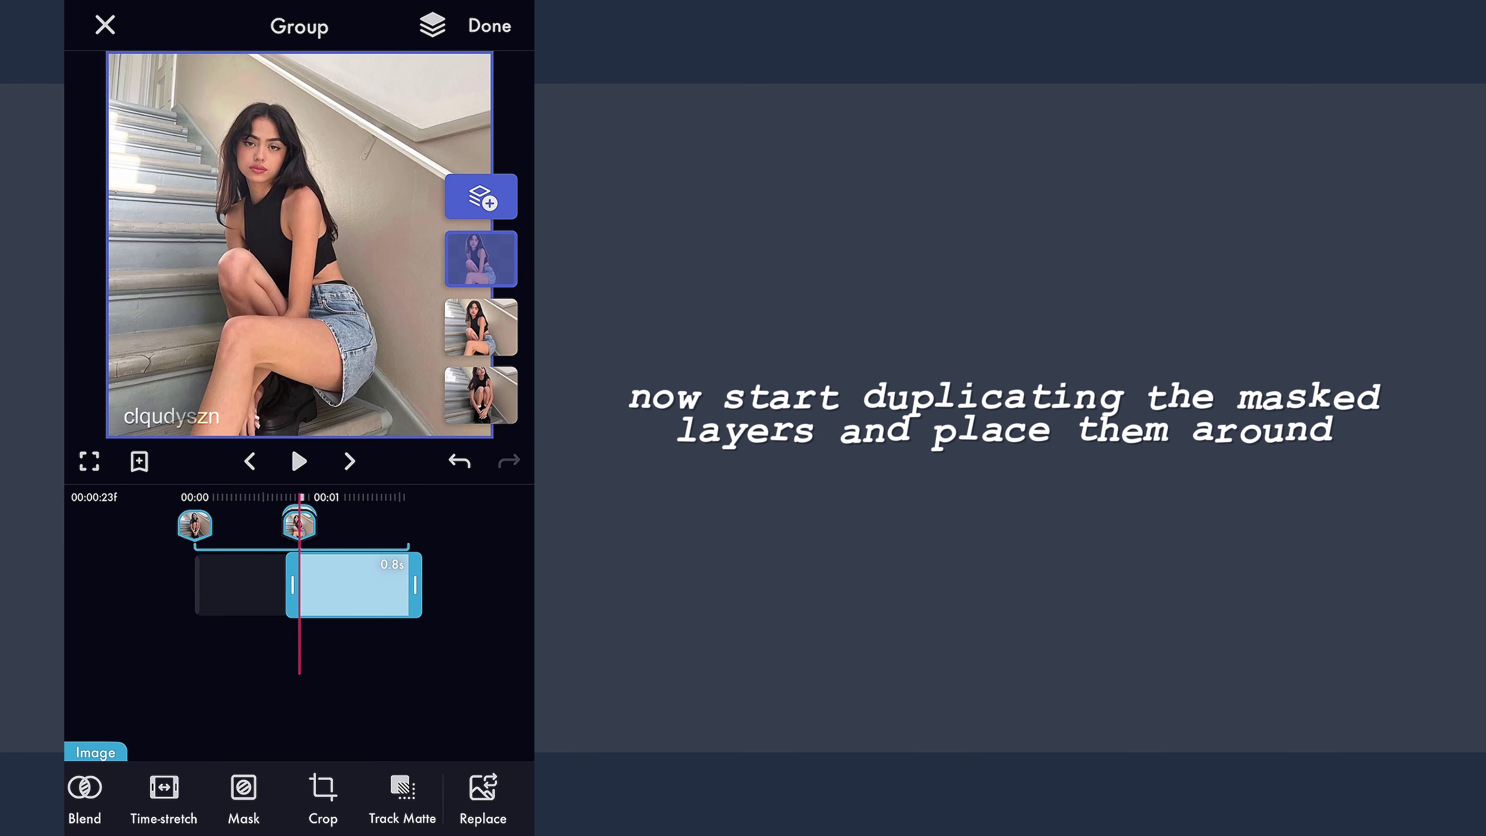
Step: Duplicate the masked cut-out layer and shift the copy to the right
click(481, 259)
click(332, 319)
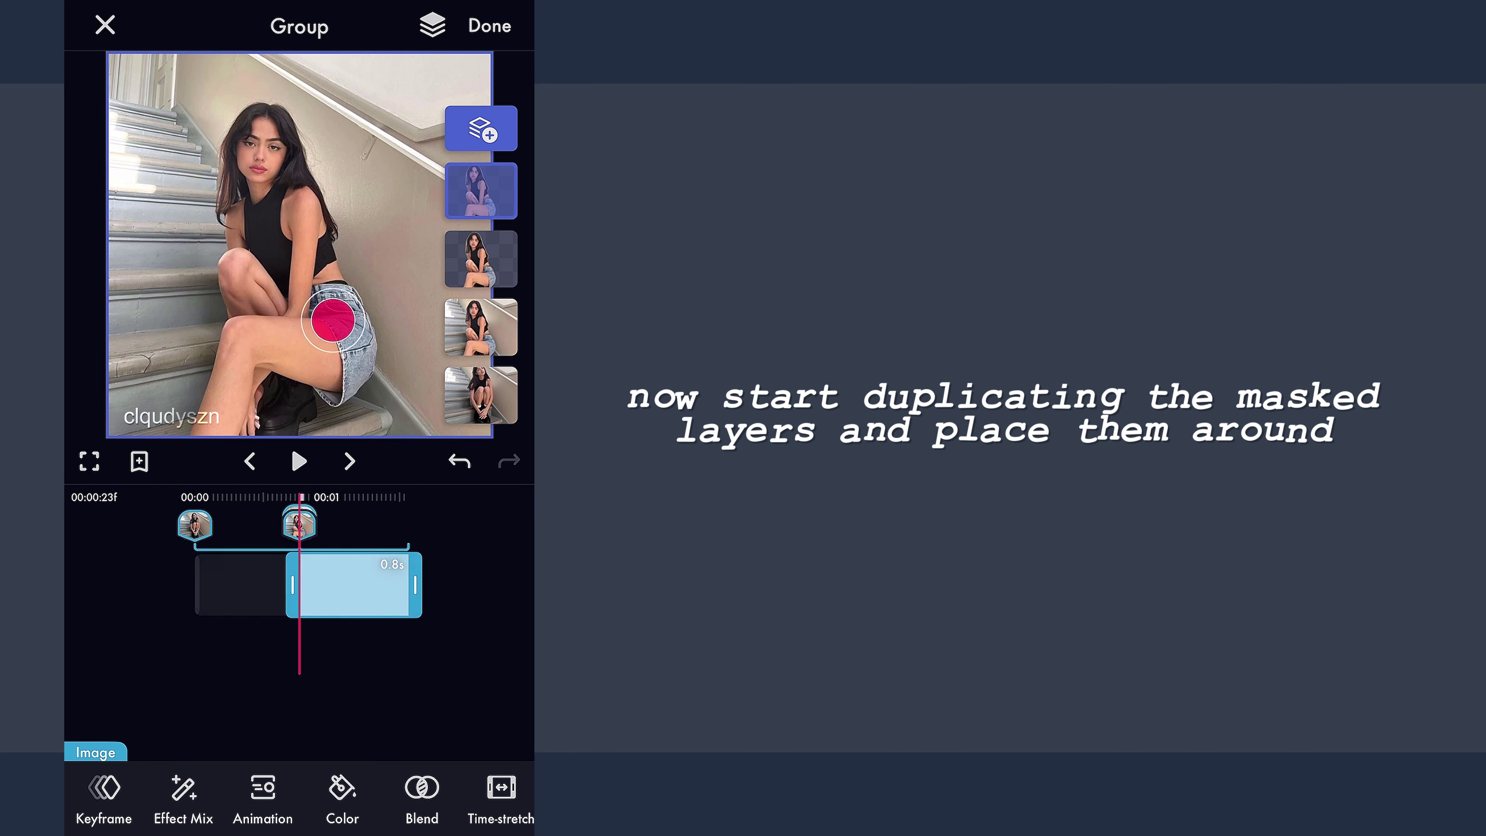
click(482, 259)
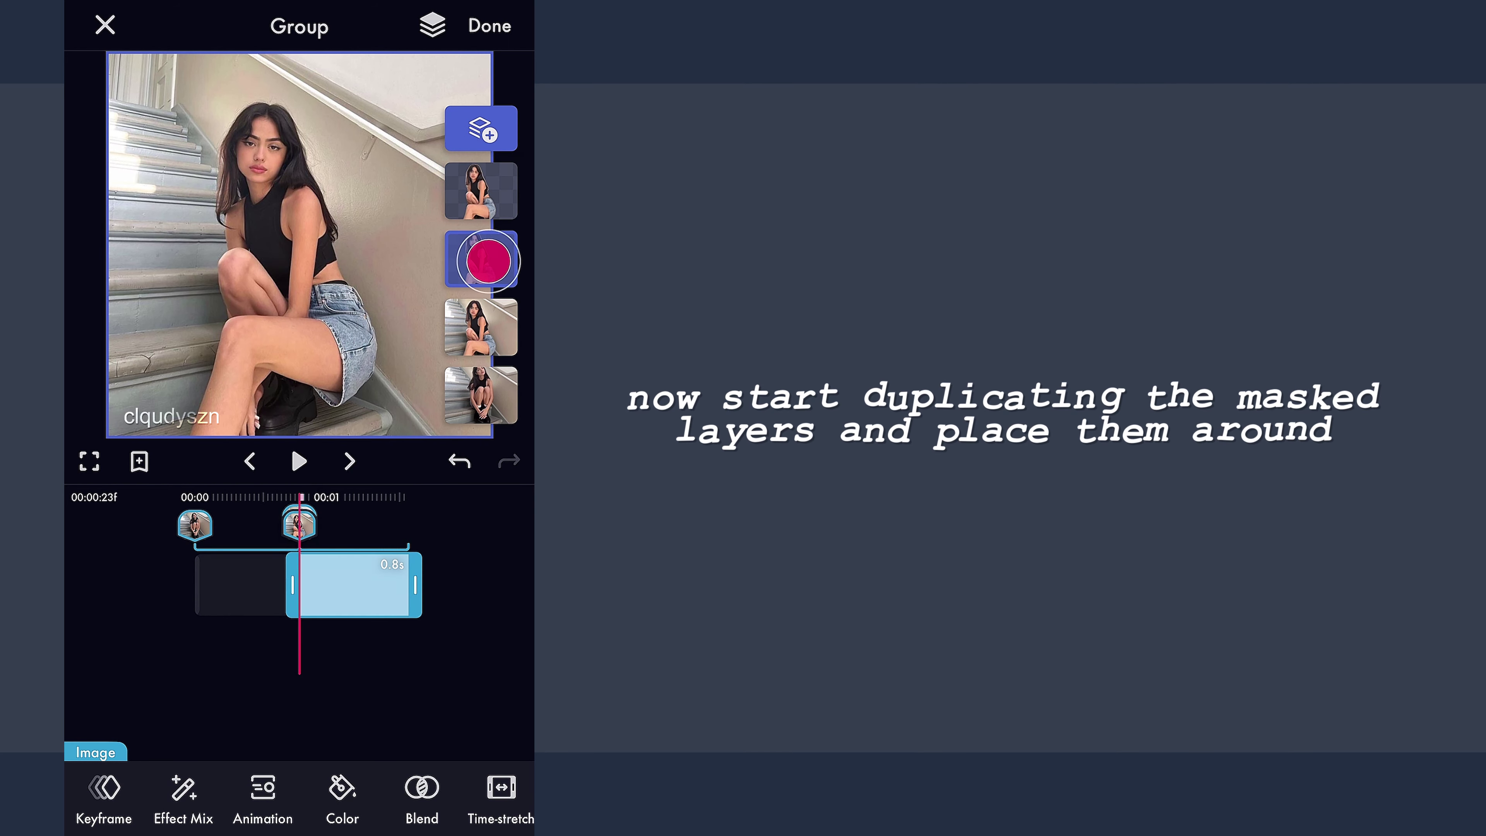
drag(325, 352, 363, 358)
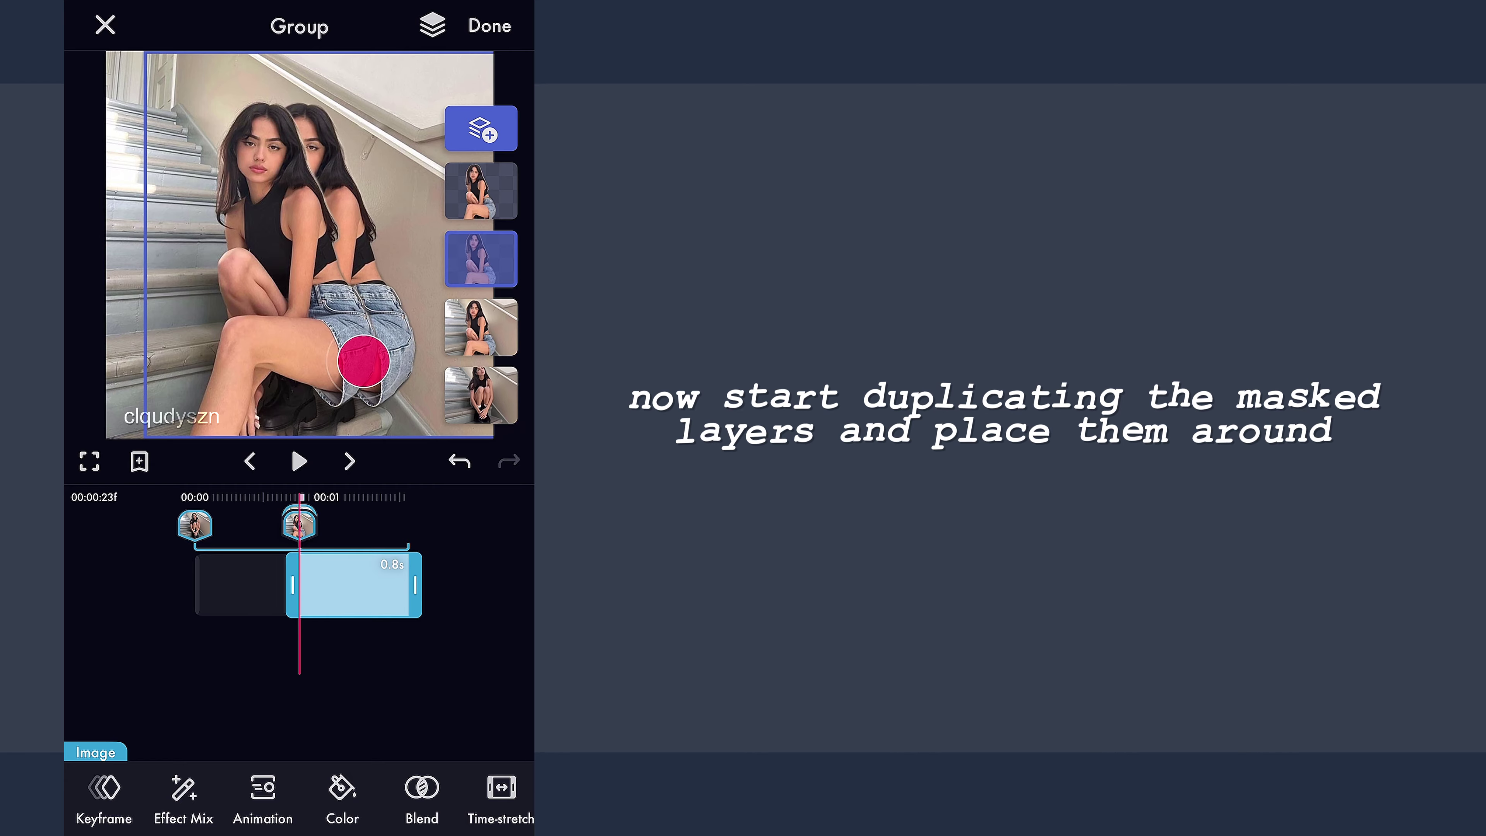
Step: Add Isolate Hue to the copy to turn it grey, placed just right of the main figure
click(117, 811)
click(158, 805)
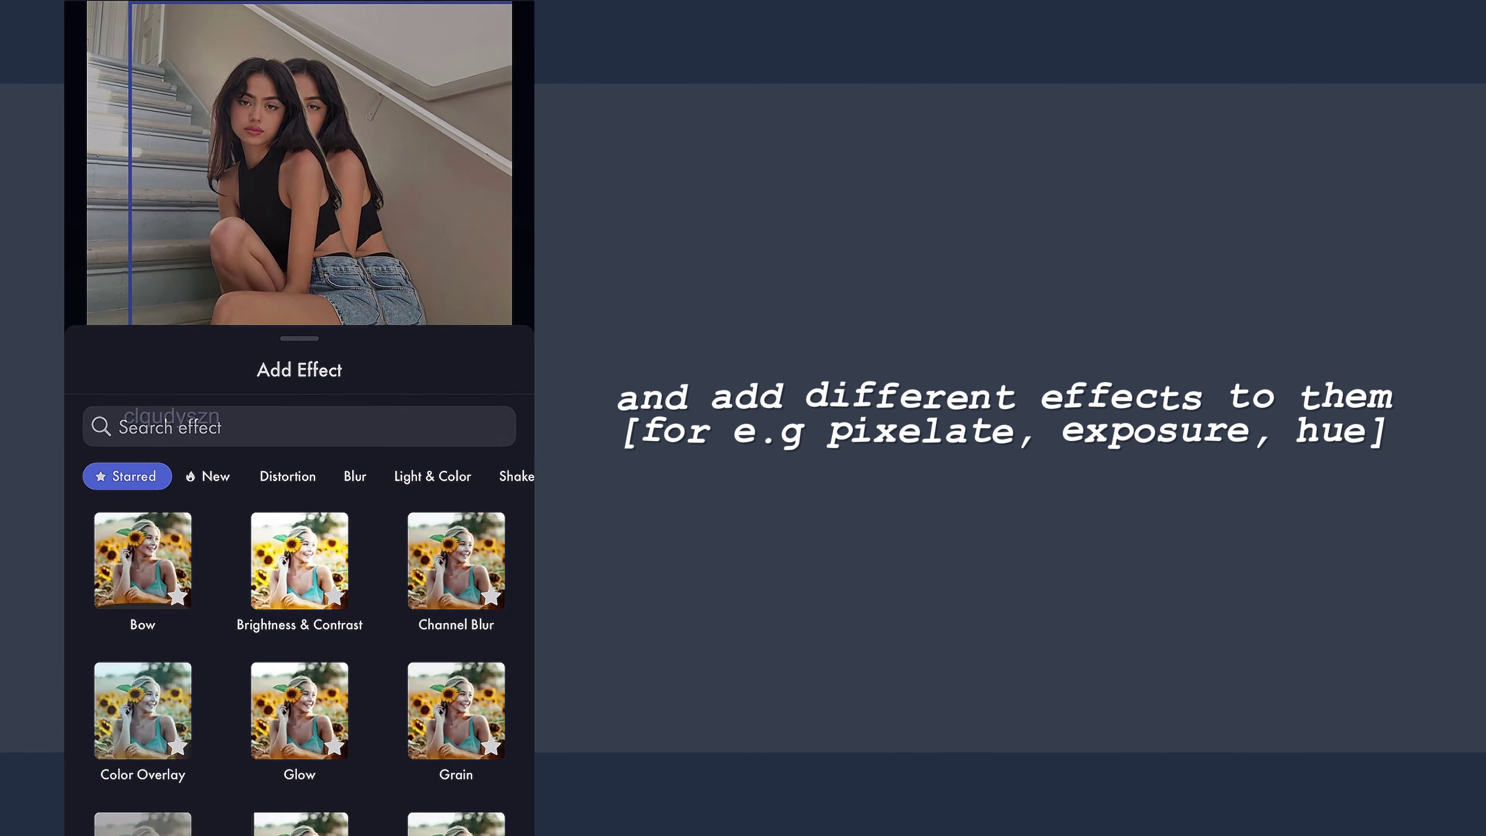
click(433, 153)
text(Is)
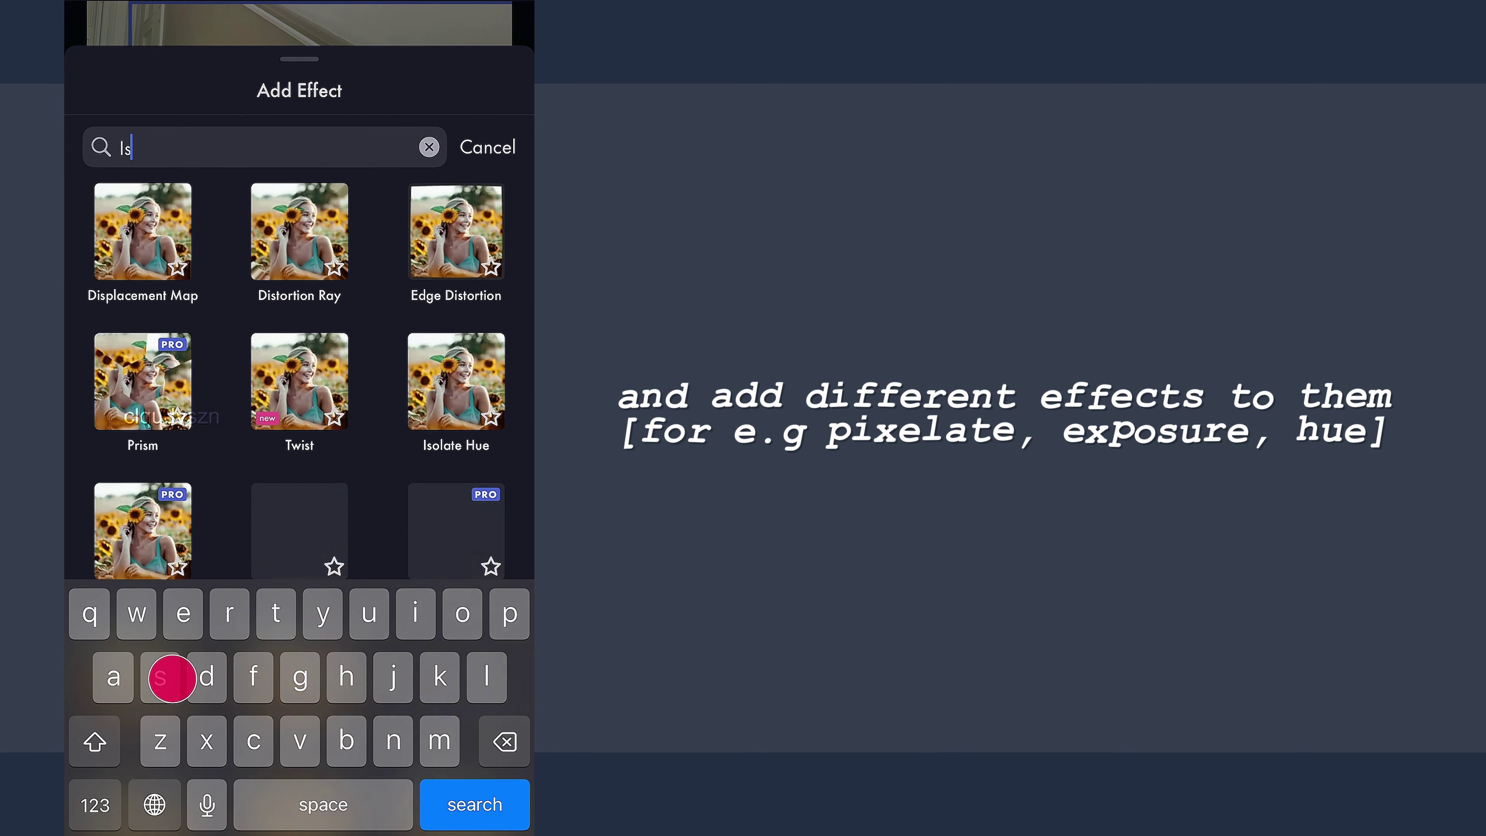
text(ol)
click(135, 220)
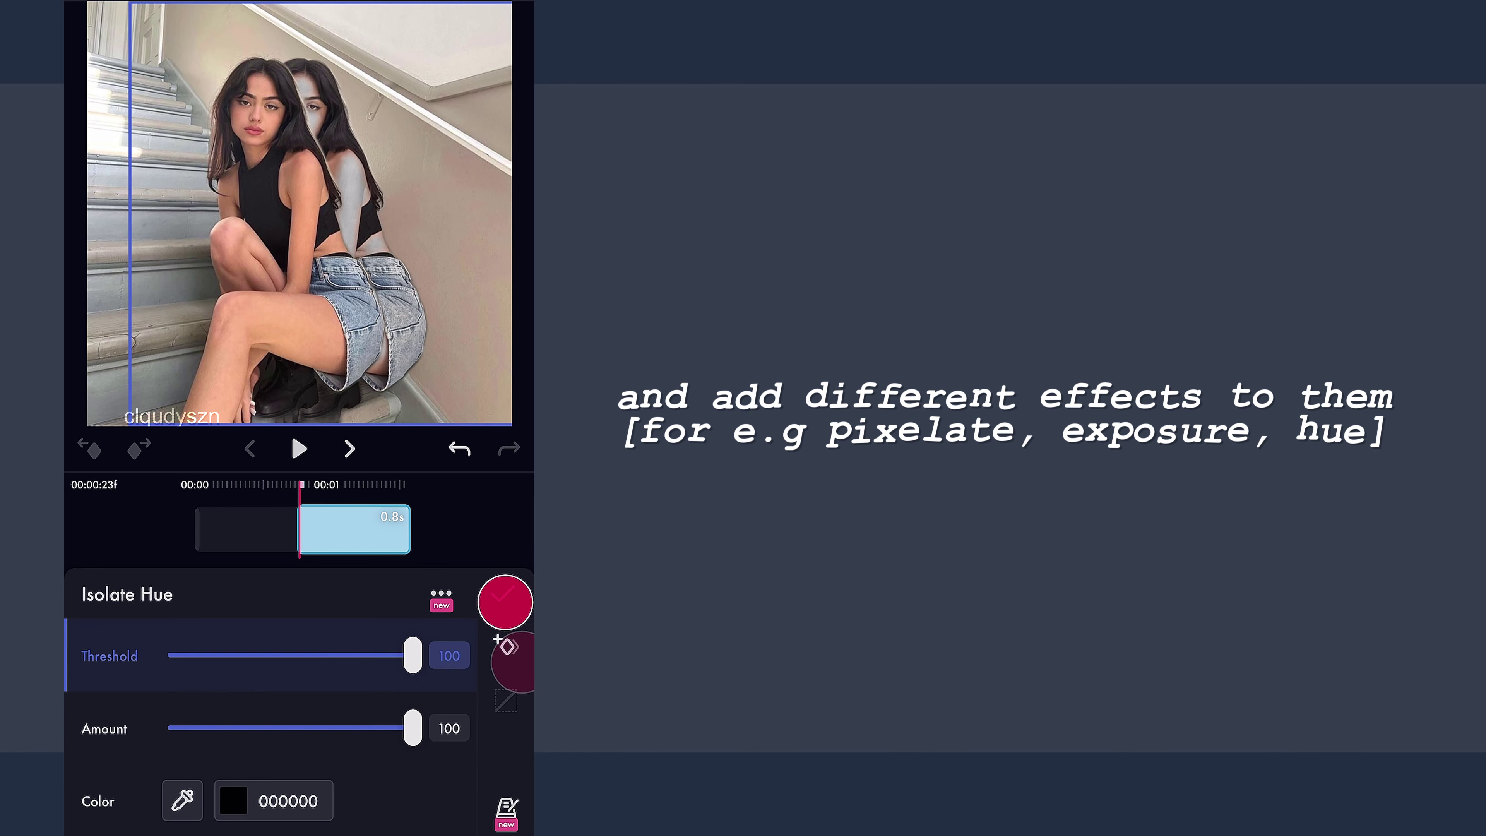
click(505, 602)
click(496, 553)
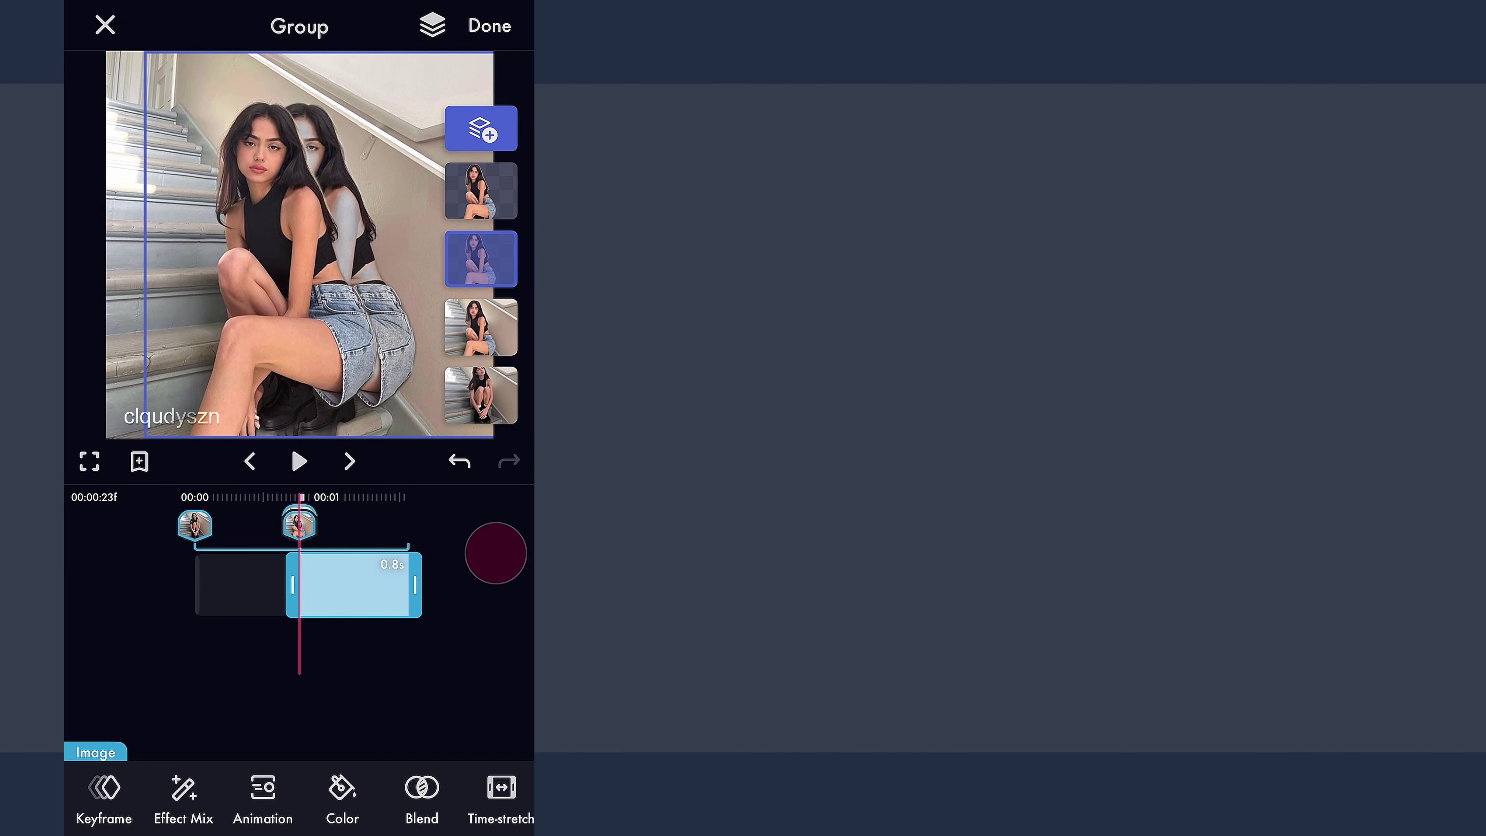
mouse_move(355, 402)
mouse_down()
mouse_move(485, 316)
mouse_move(322, 405)
mouse_up()
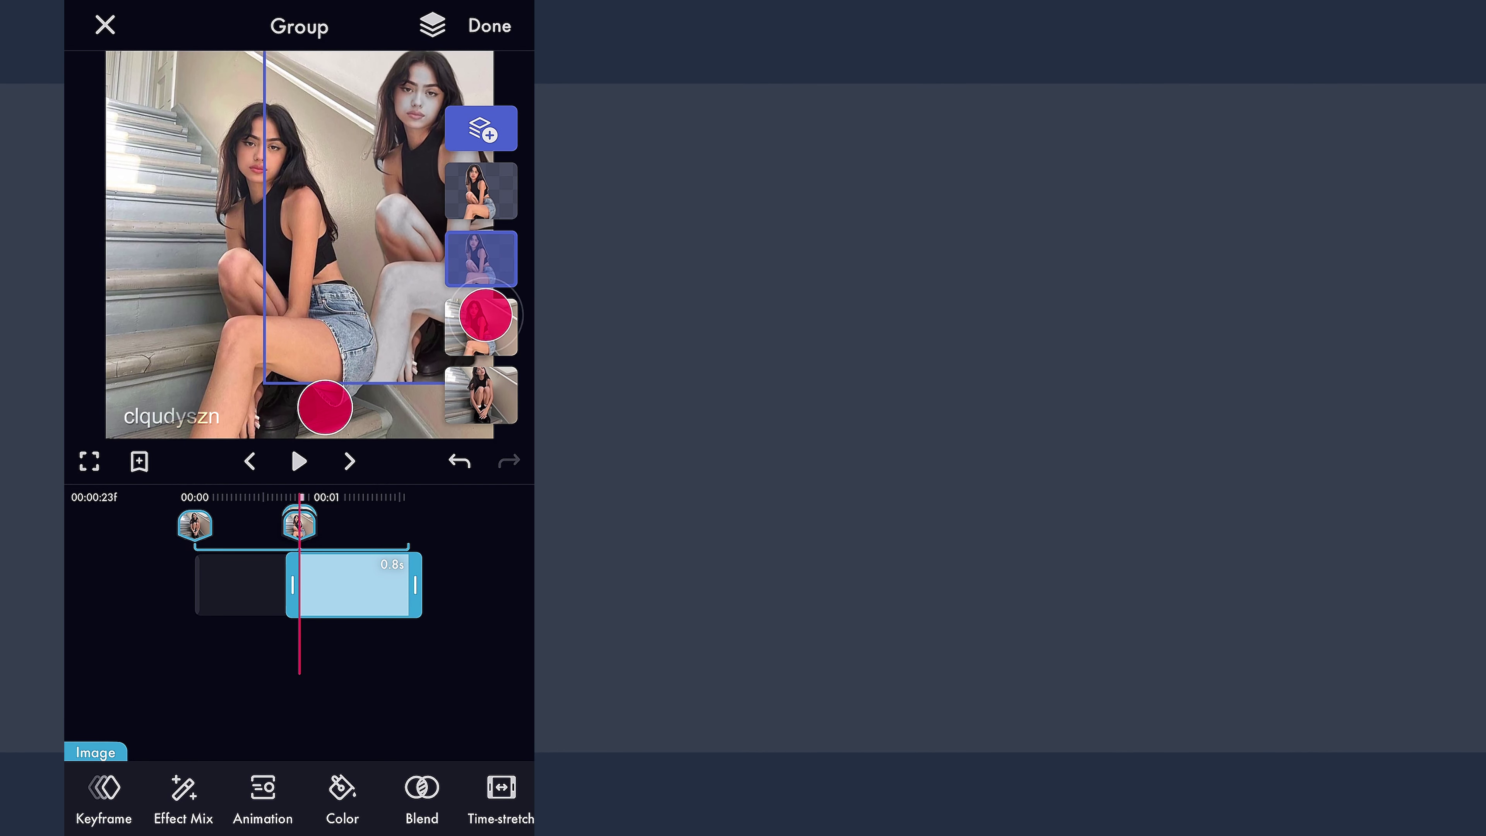
click(298, 518)
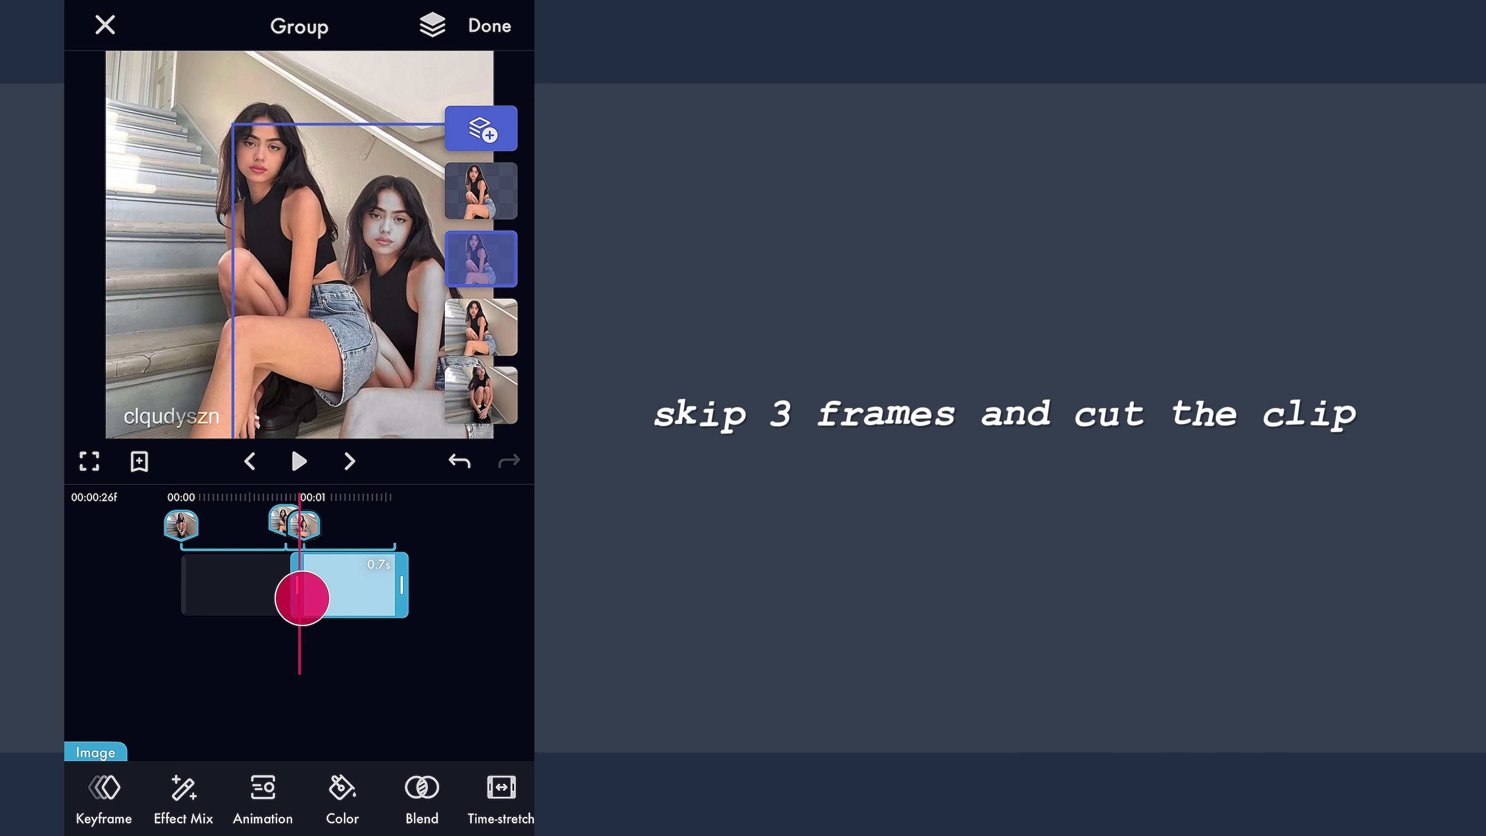
Step: A couple of frames later, duplicate the grey copy and tilt it to the left side
drag(353, 470, 347, 480)
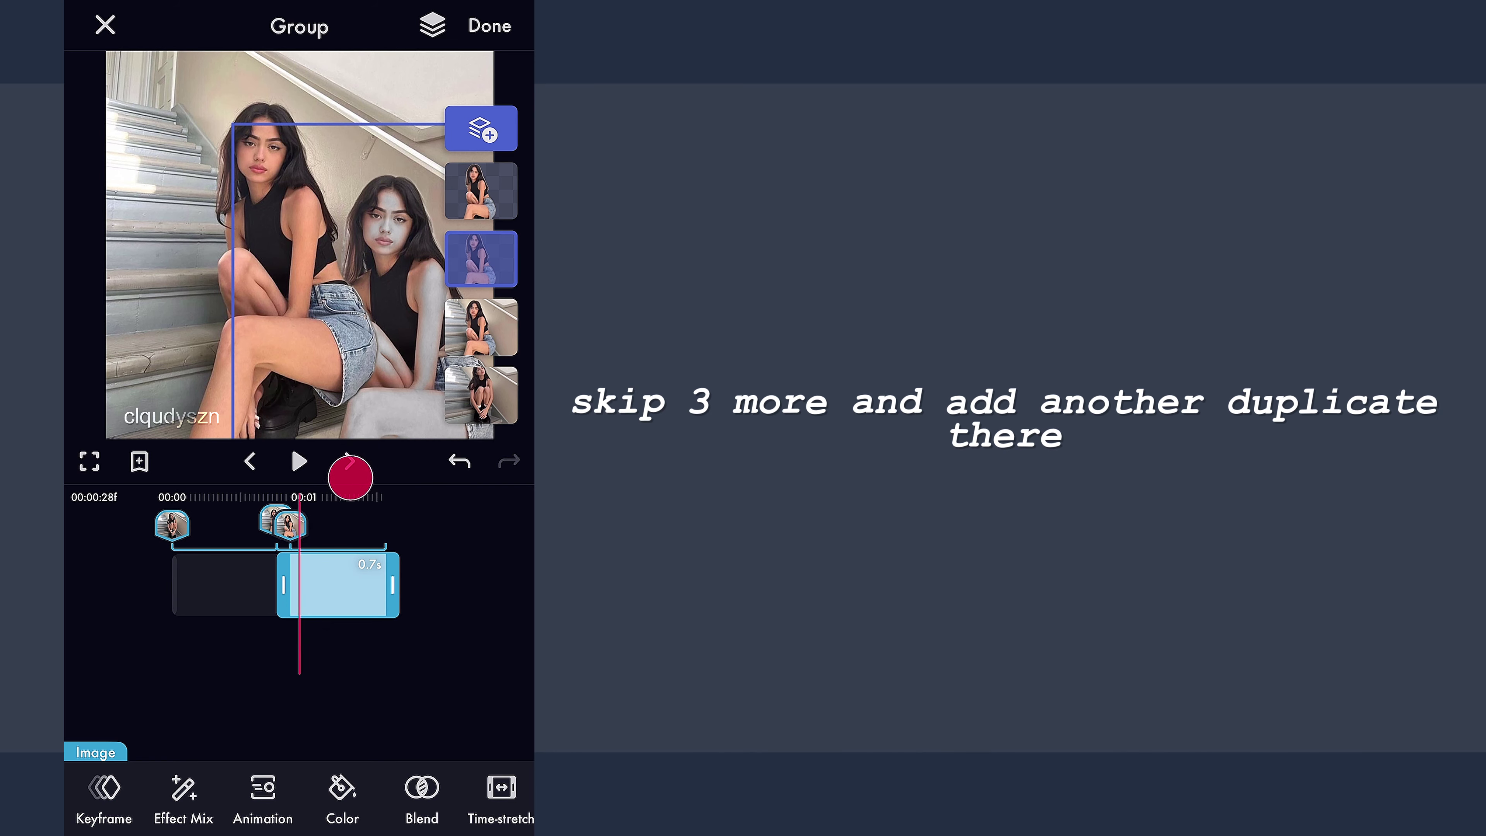
click(481, 258)
click(385, 312)
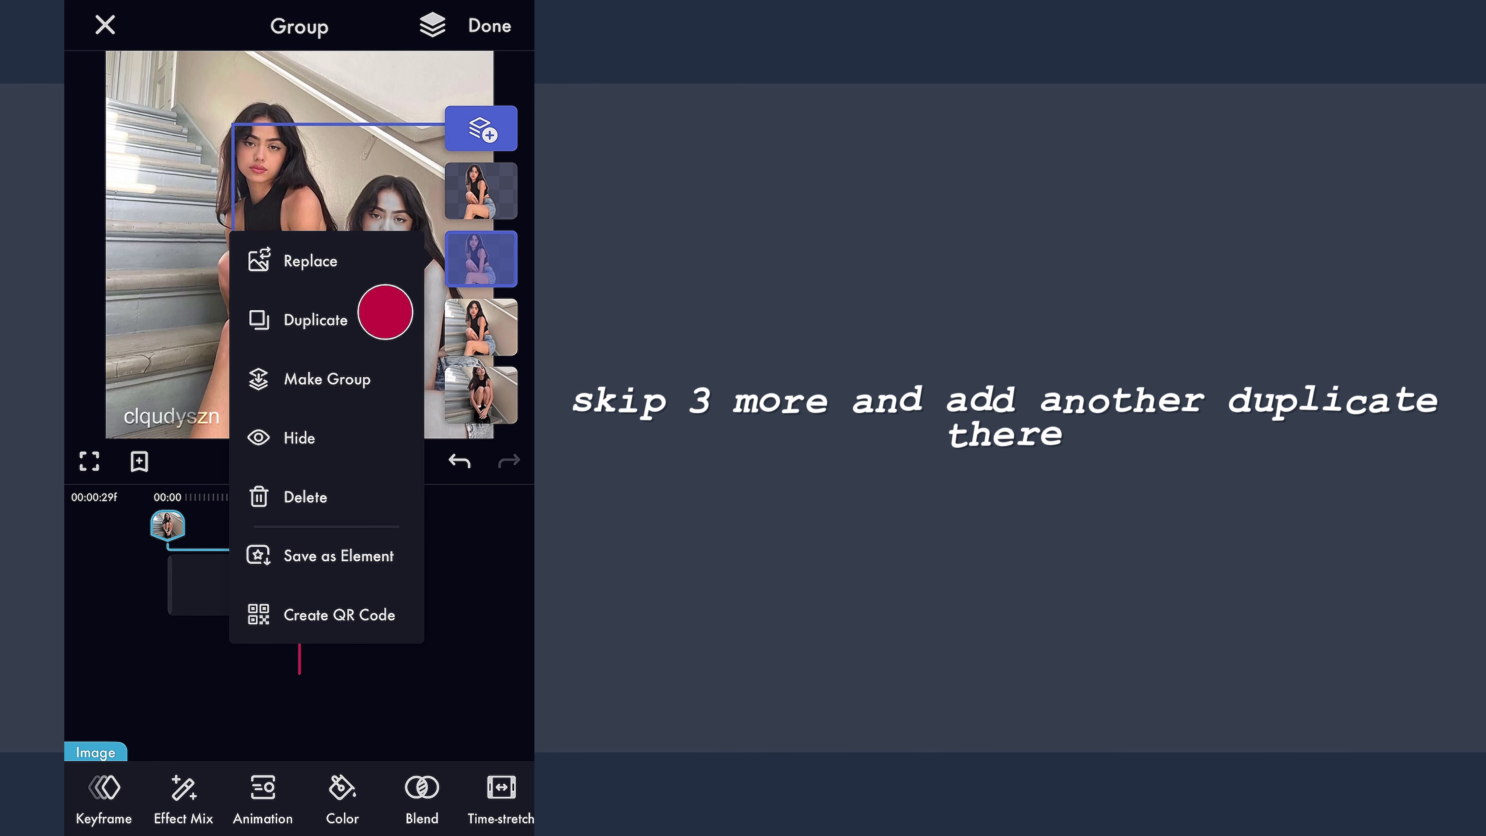
click(289, 608)
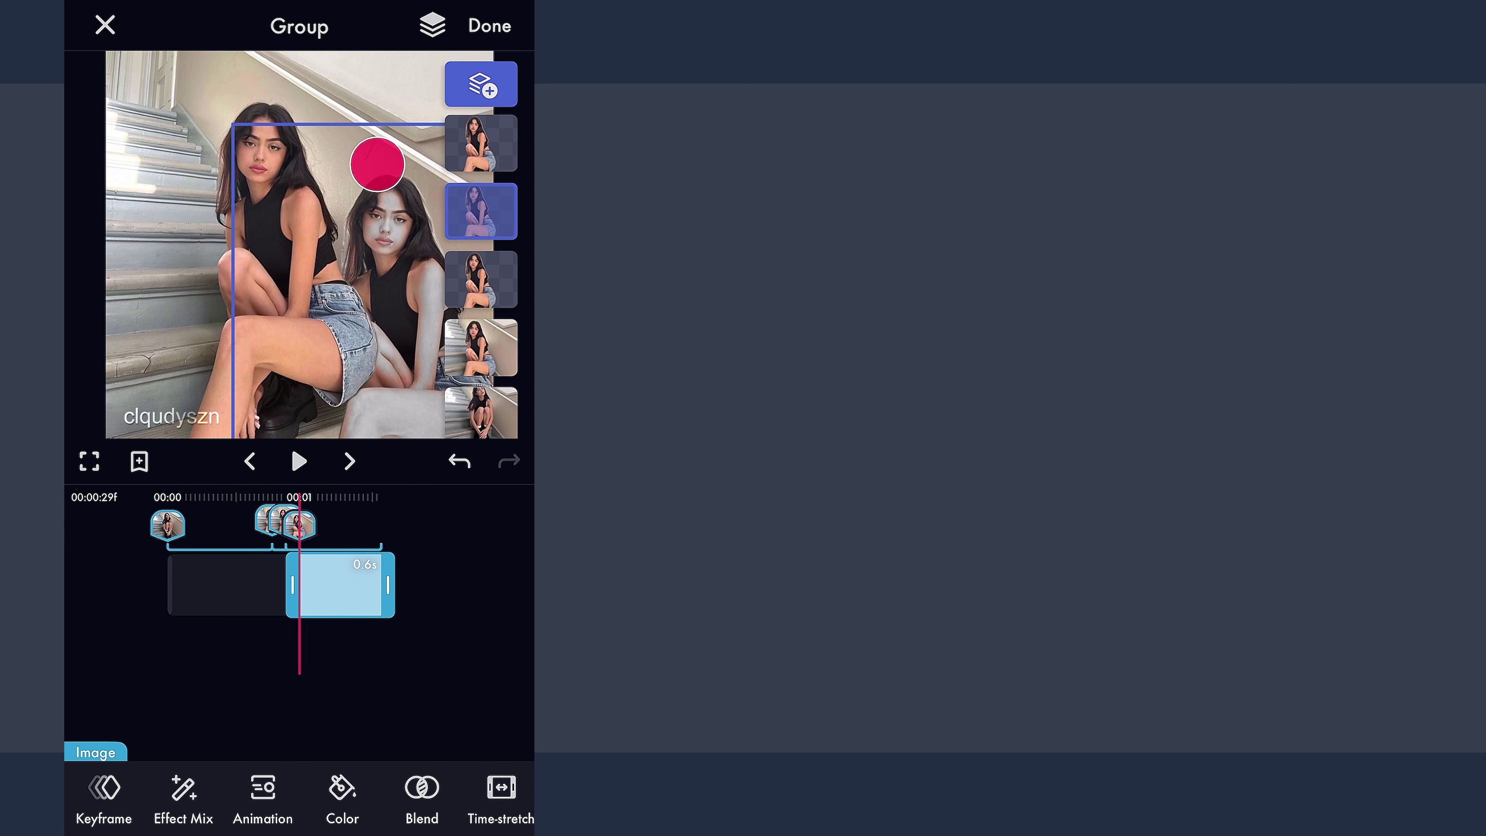
drag(377, 164, 316, 108)
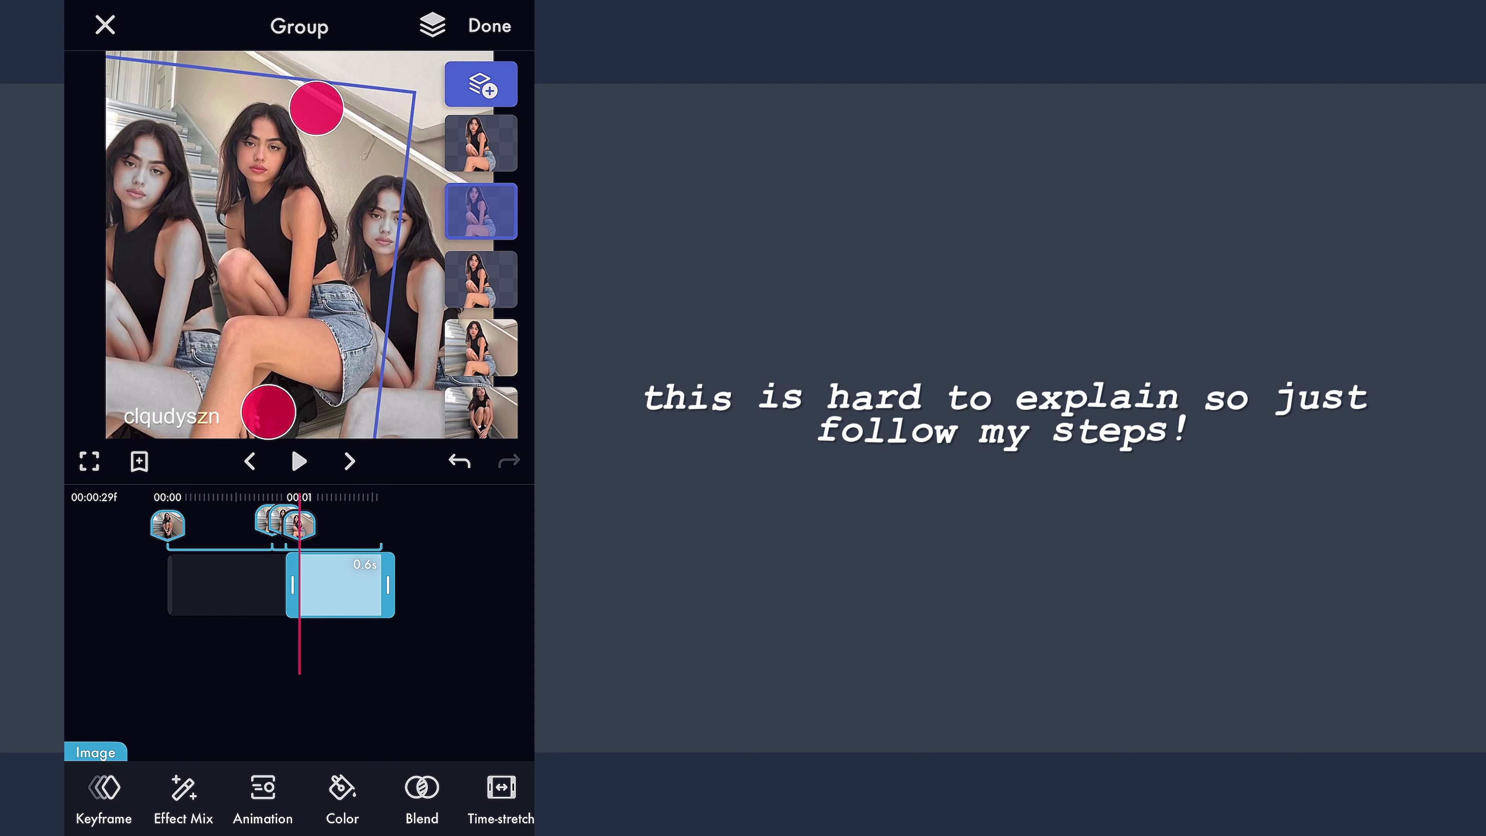
Step: Three frames later, add another copy rotated level at the upper left
drag(353, 467, 342, 475)
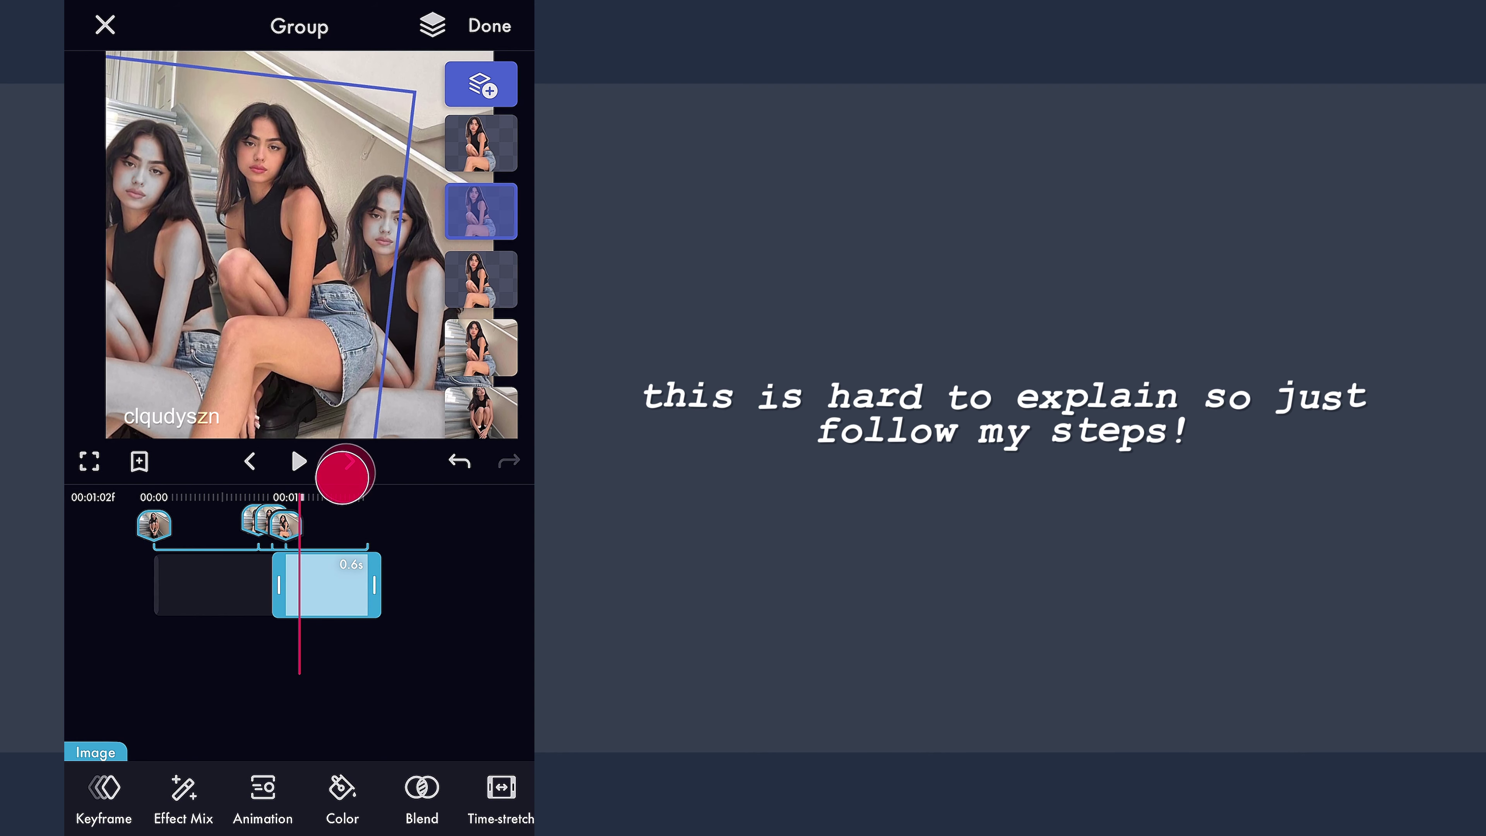
click(479, 208)
click(316, 272)
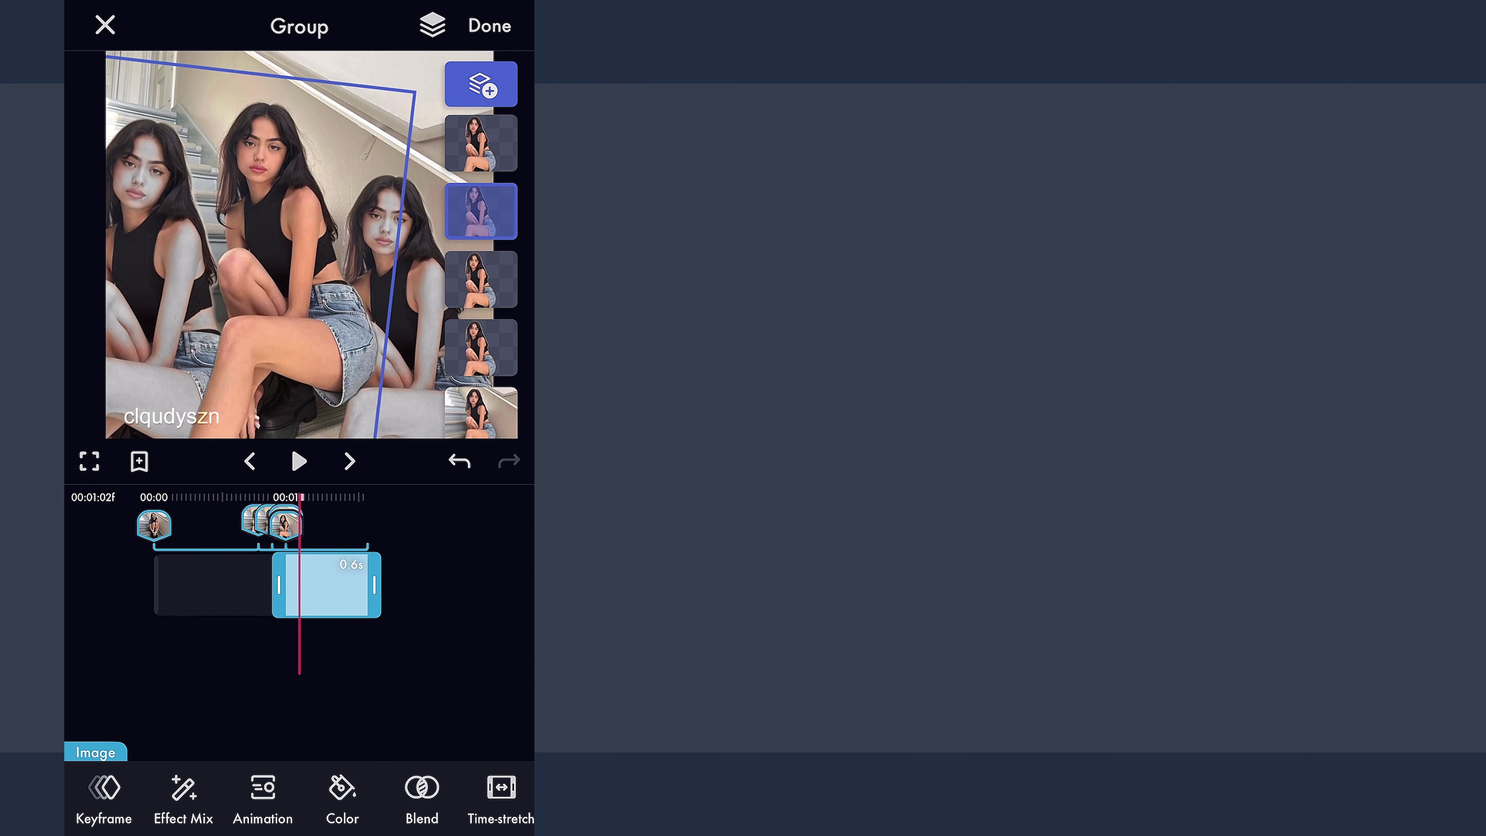
mouse_move(408, 213)
mouse_down()
mouse_move(339, 291)
mouse_move(310, 310)
mouse_move(295, 306)
mouse_move(305, 289)
mouse_up()
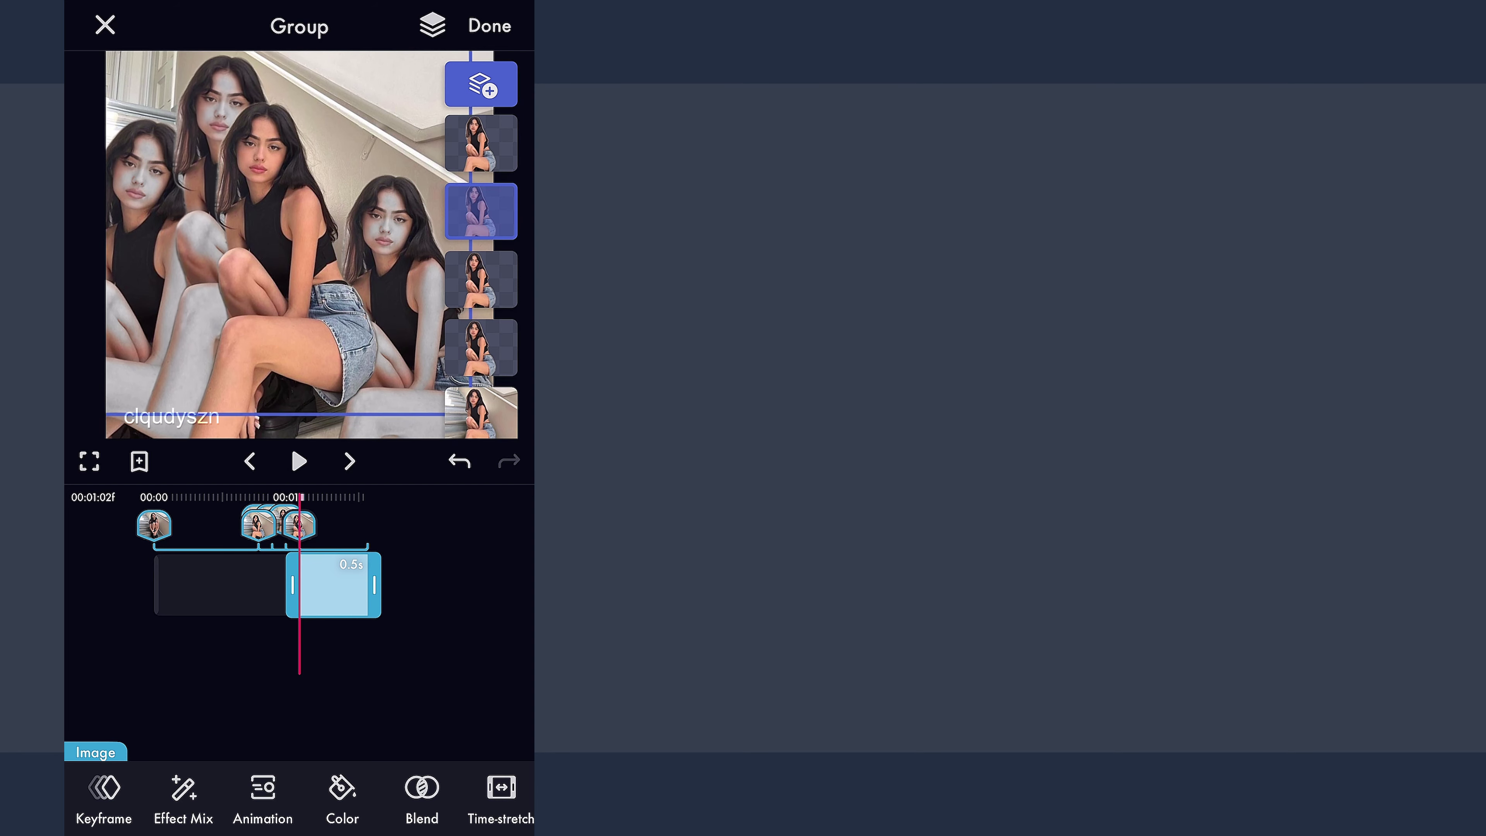
click(116, 802)
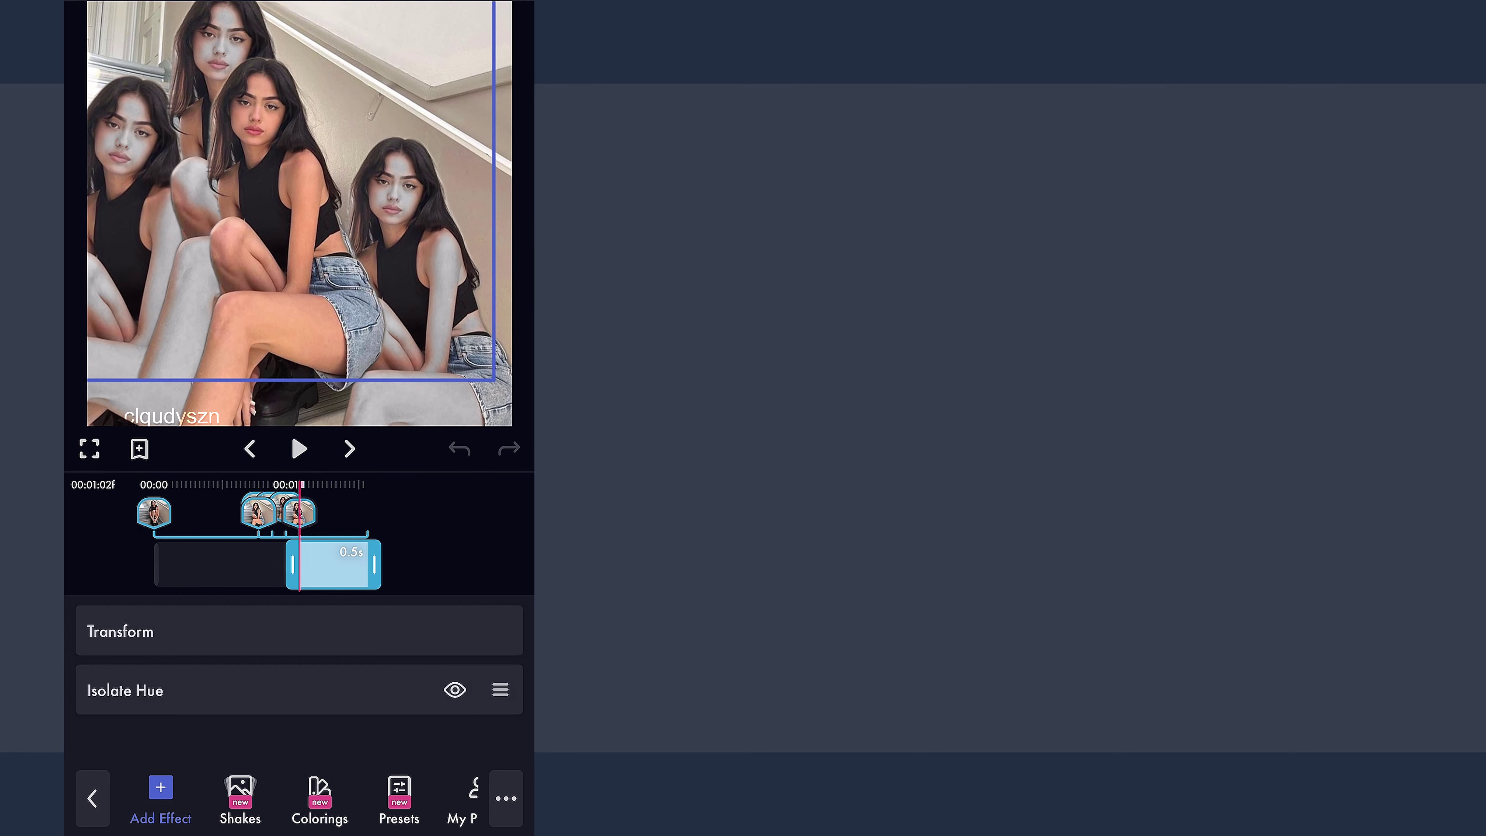
click(172, 798)
Step: Search 'Pix' and apply Pixelate at Size 3 to the upper-left copy
scroll(452, 360, down, 5)
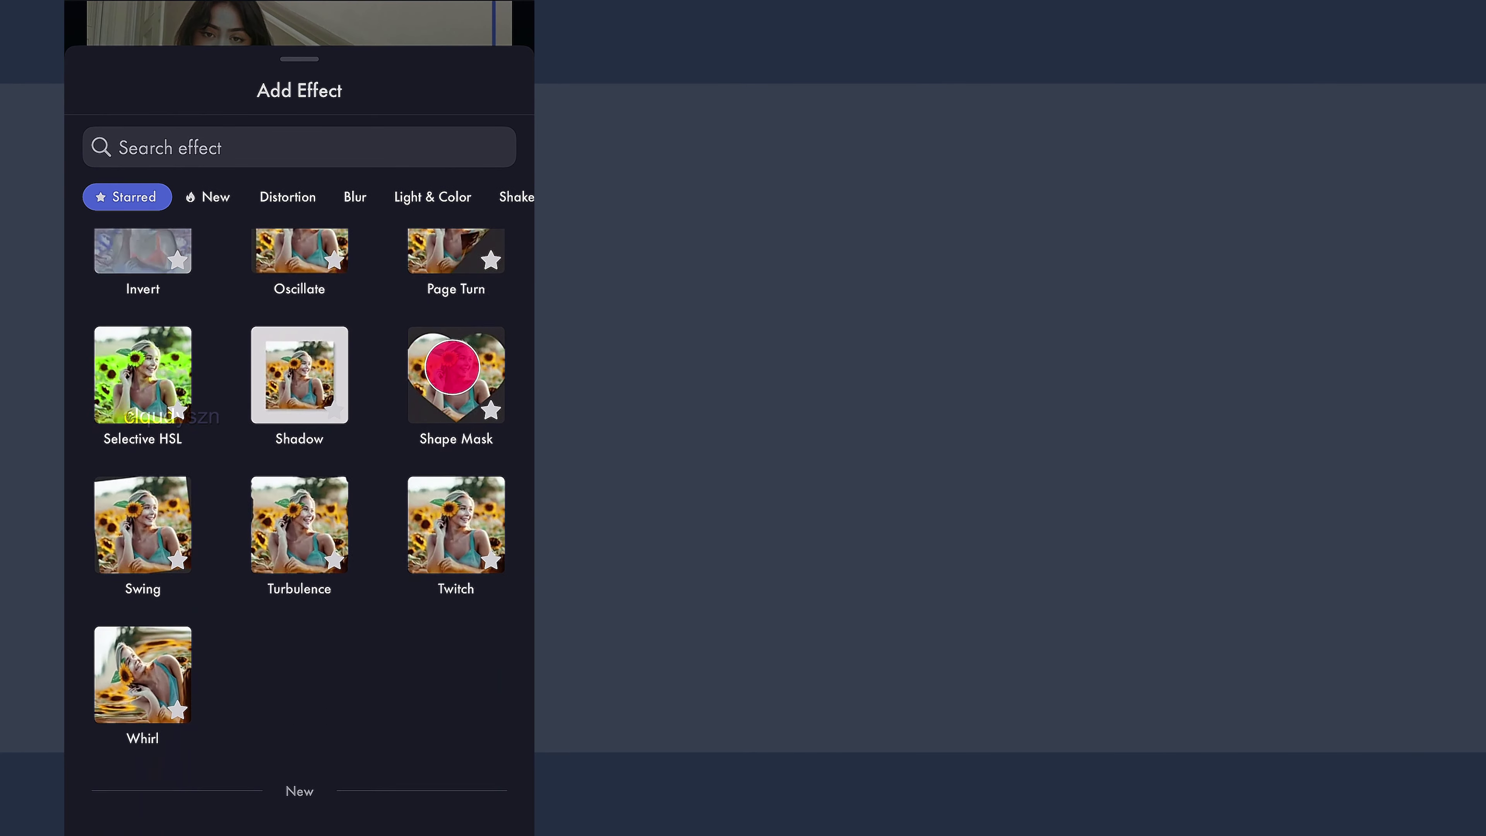
click(398, 151)
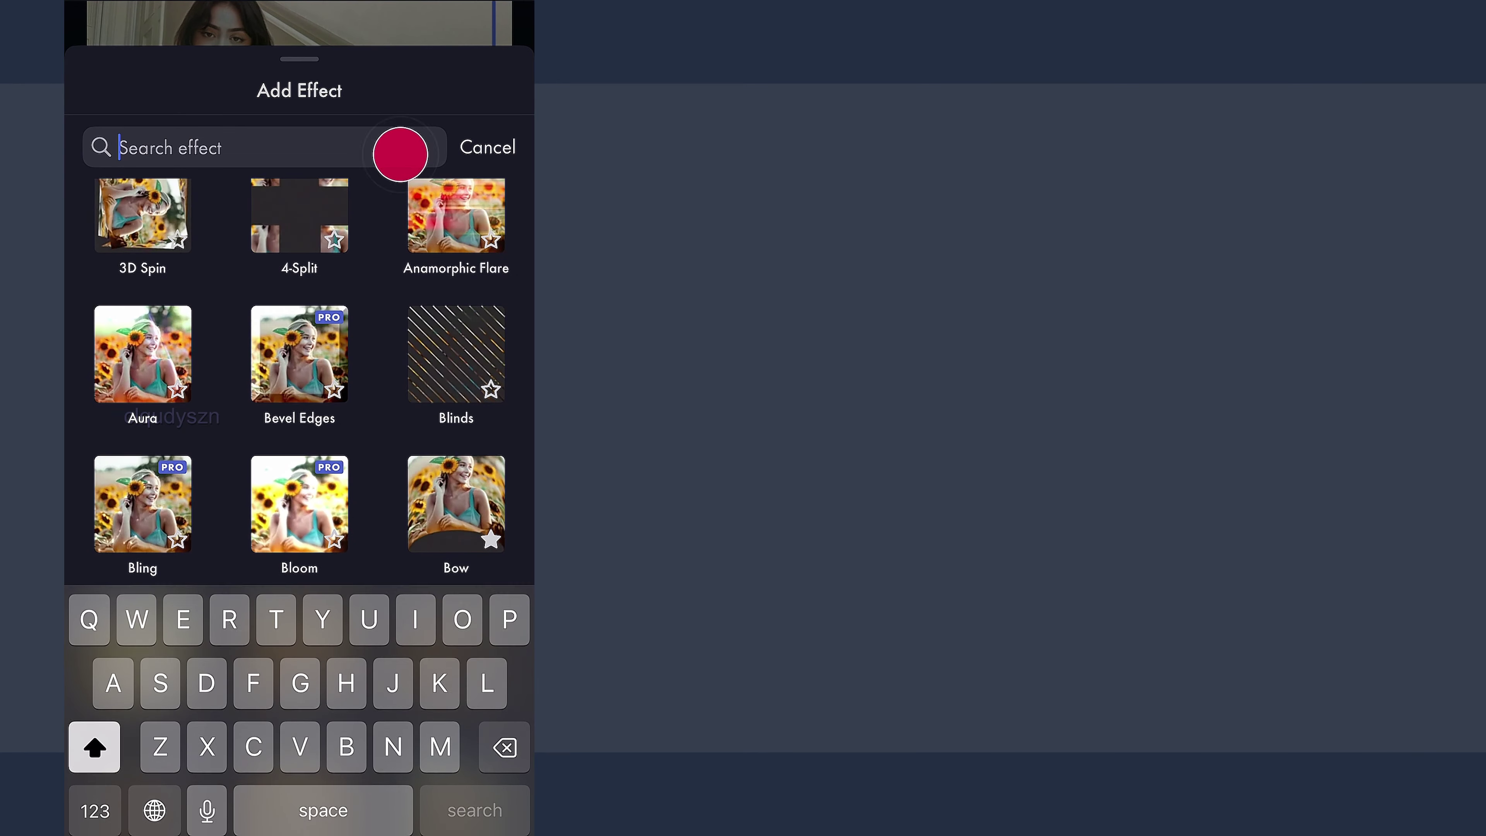
text(Pi)
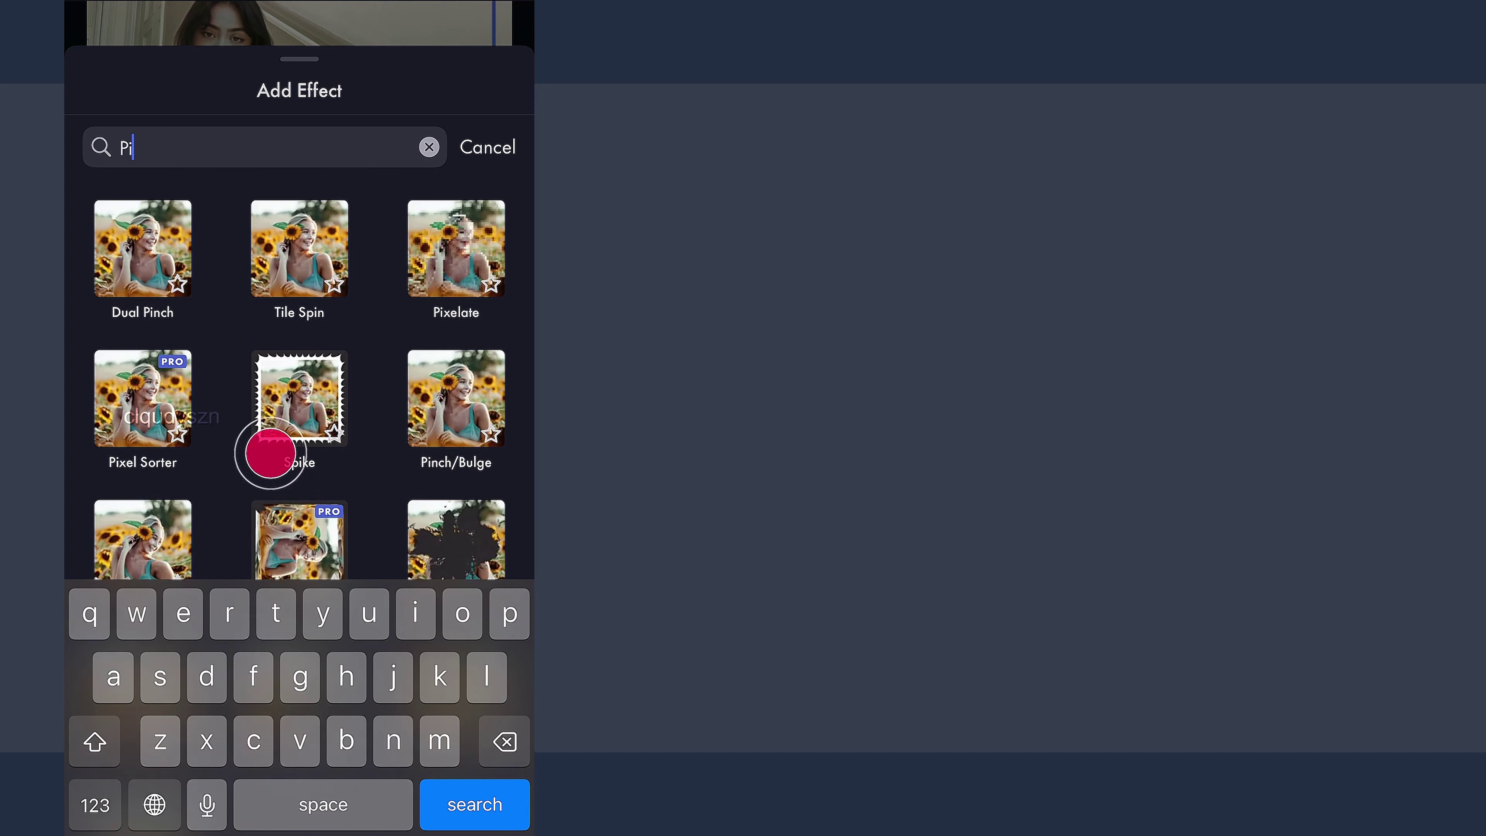
text(x)
click(166, 217)
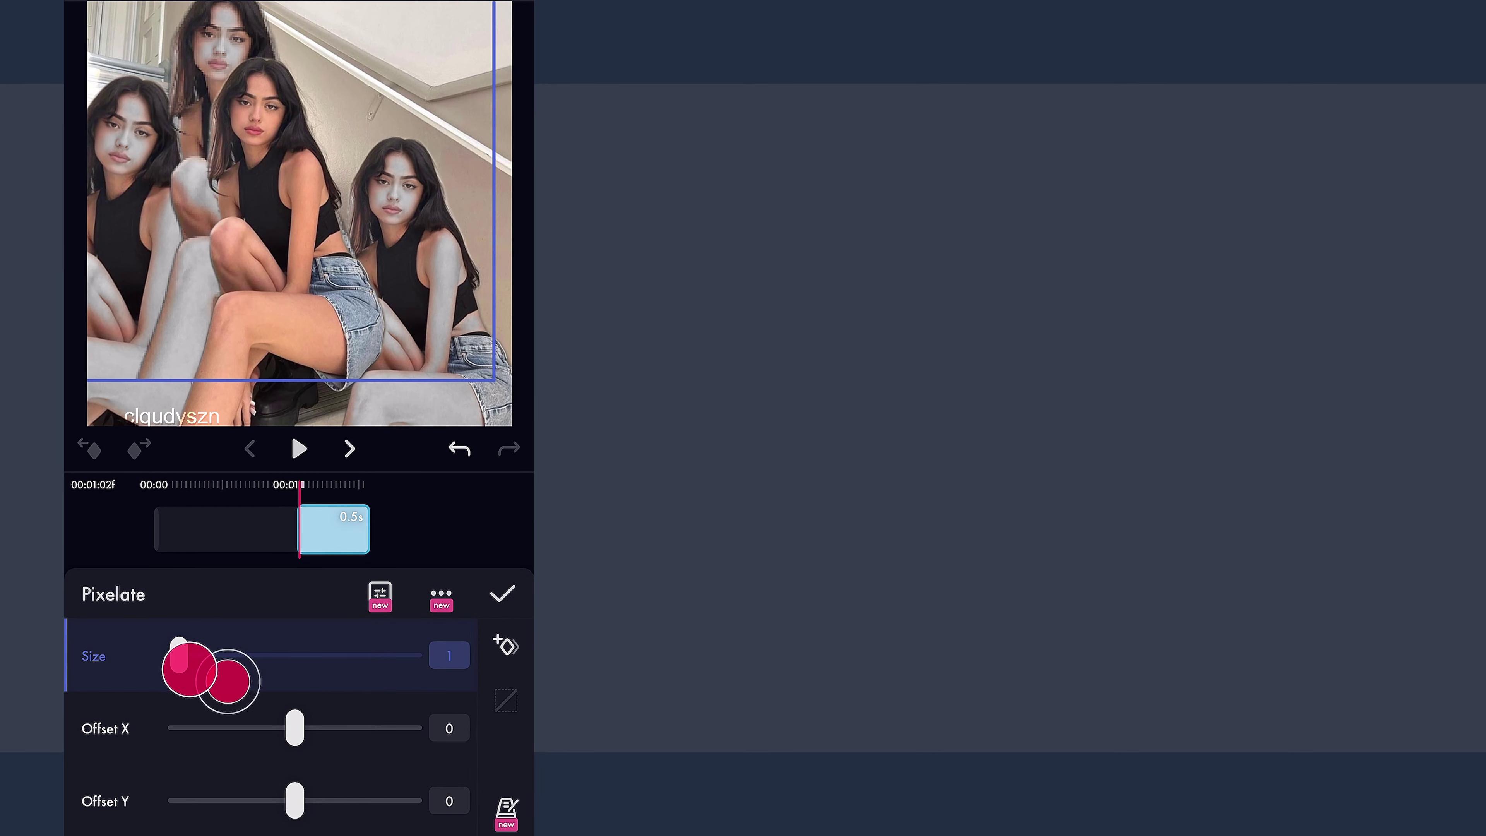
drag(189, 669, 197, 669)
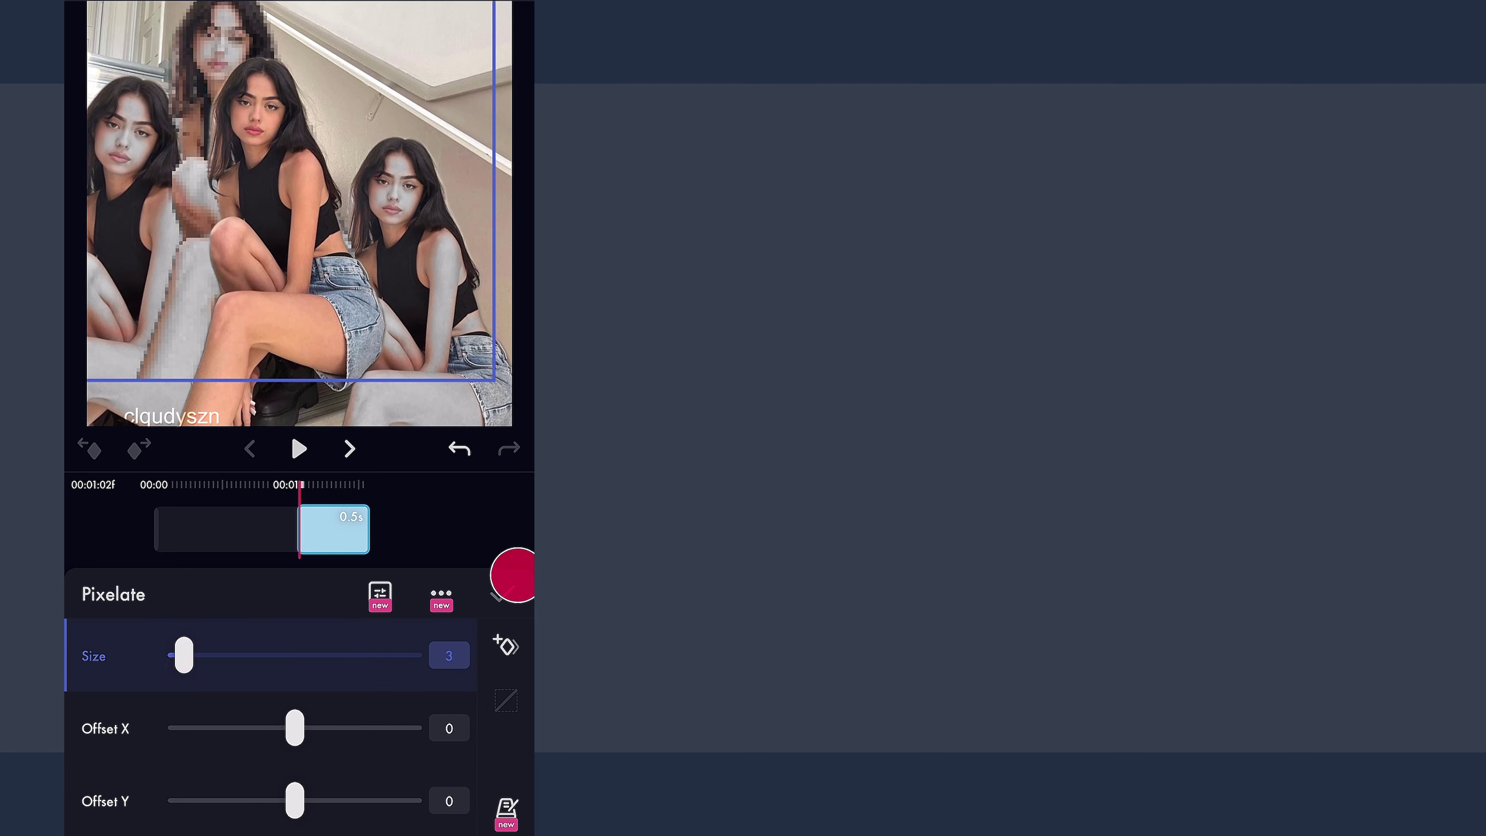
click(510, 578)
click(472, 549)
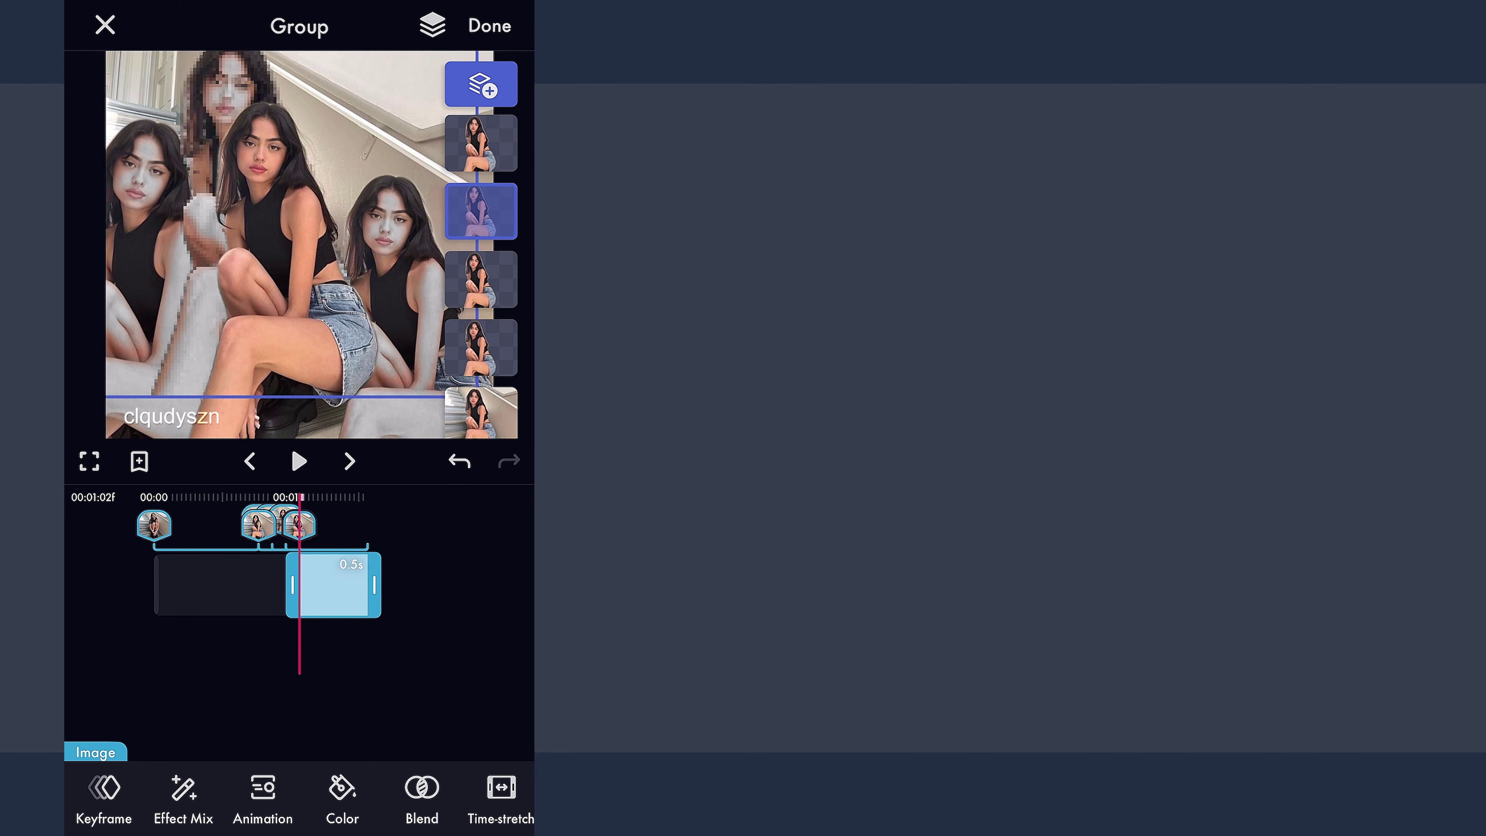
Step: Preview the edit, stopping near one second, then advance three frames
drag(342, 661, 501, 608)
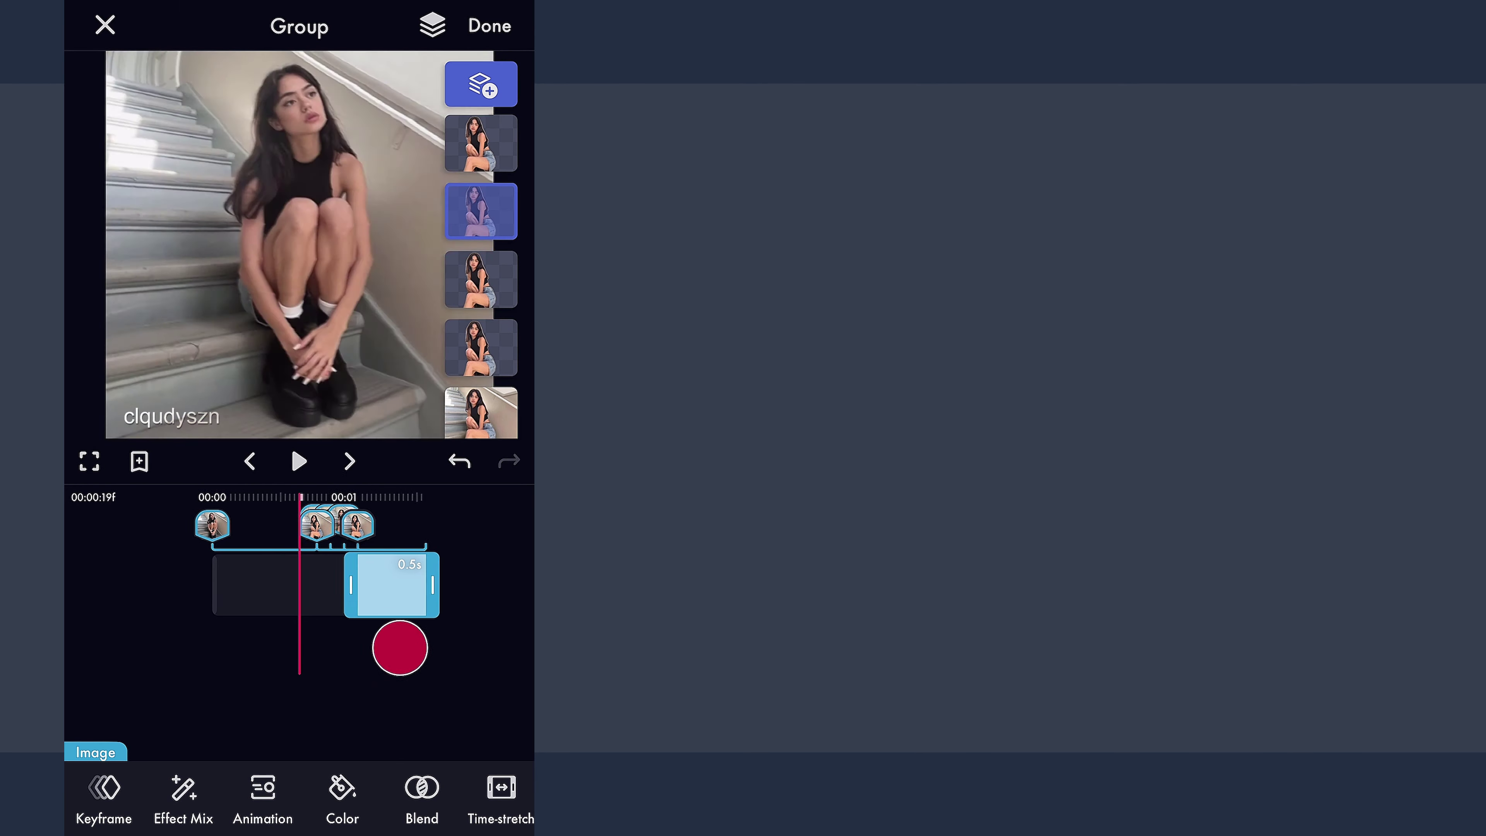
click(299, 462)
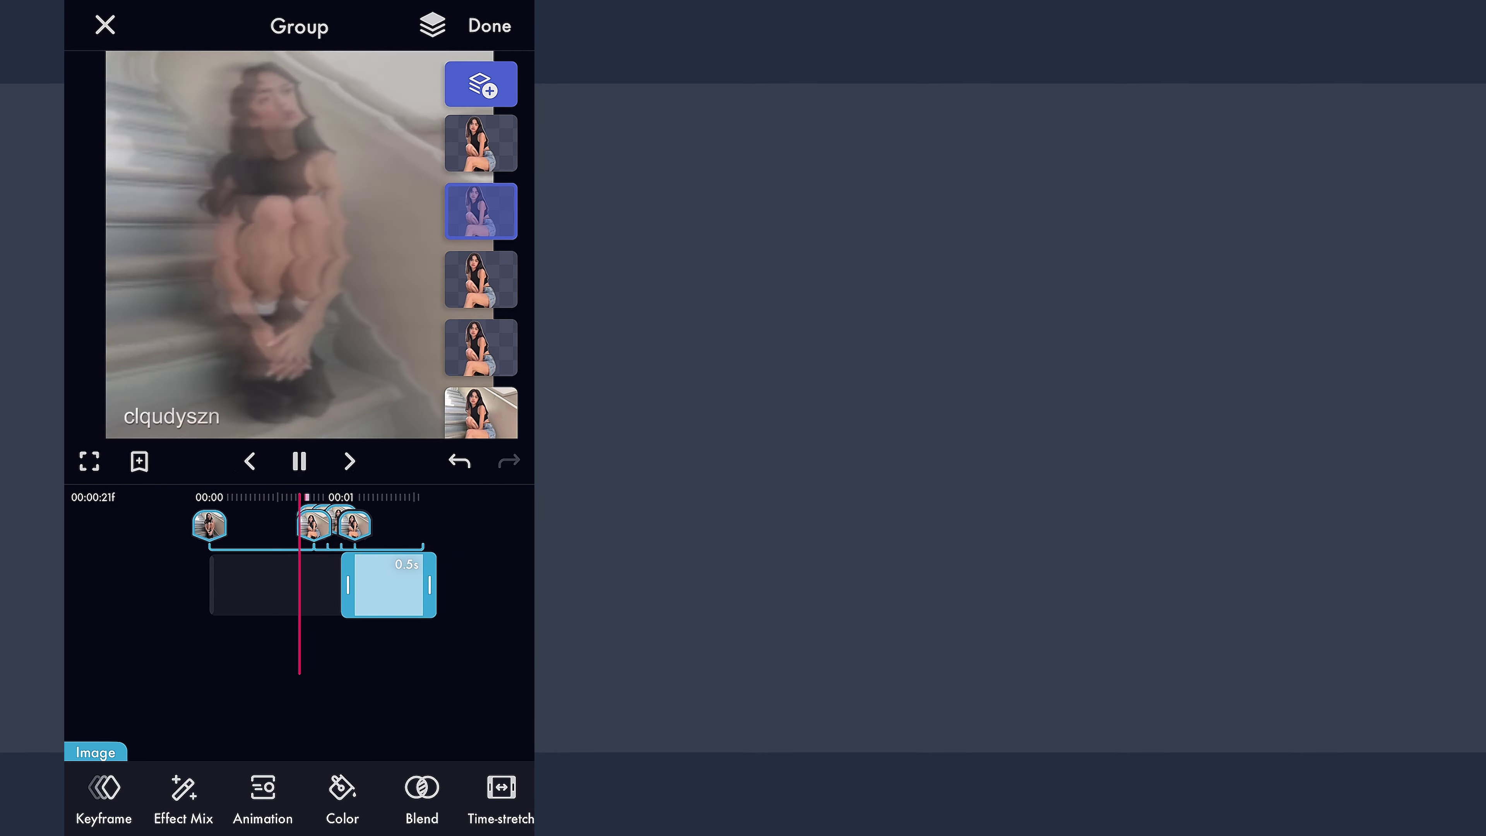
drag(349, 651, 368, 640)
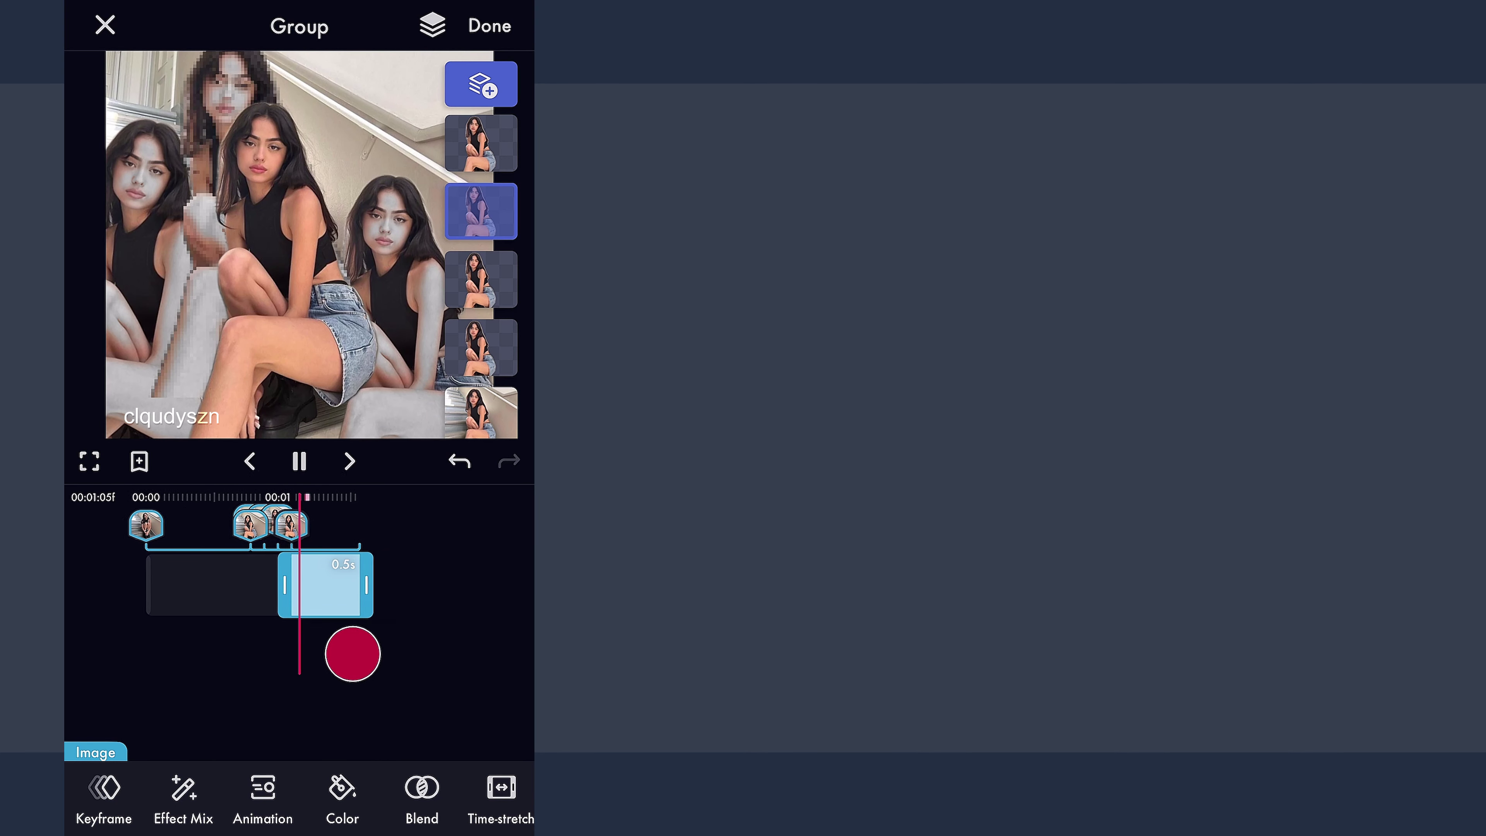
click(347, 466)
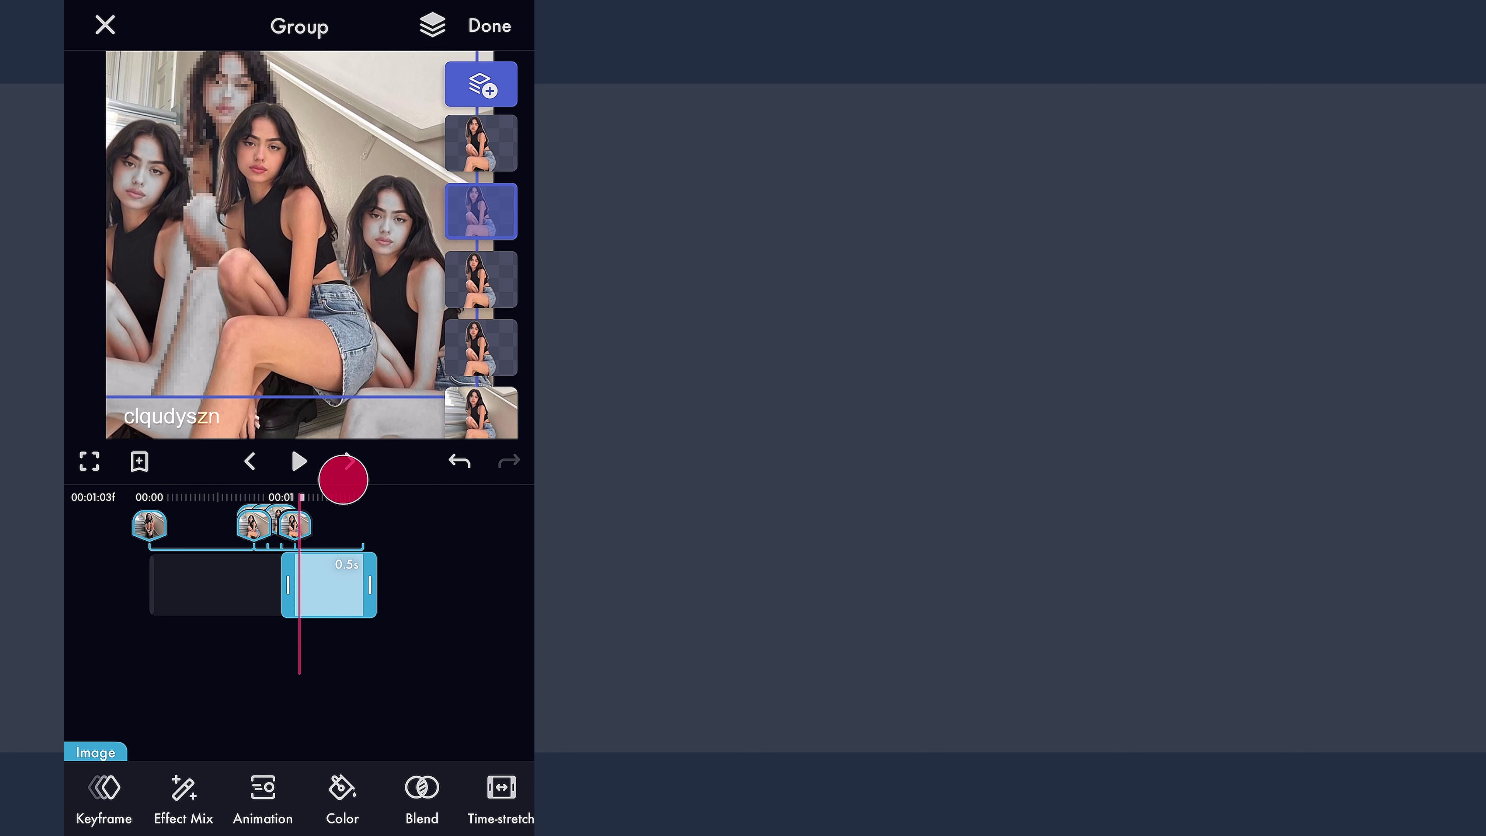
click(345, 471)
click(358, 468)
Step: Duplicate the pixelated copy, move it lower in the layer stack, and place it upper right
click(477, 209)
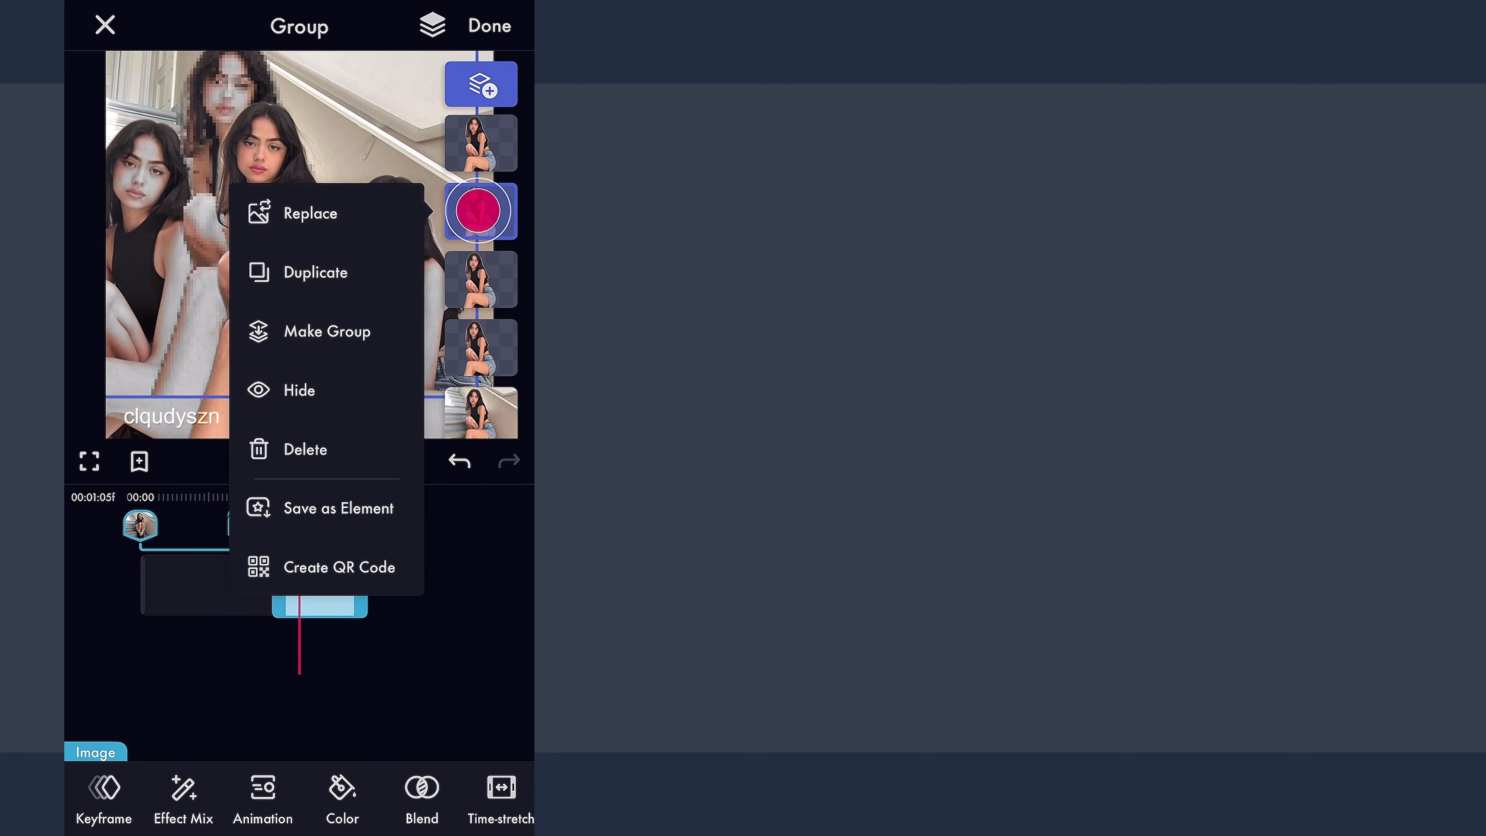
click(369, 272)
click(291, 608)
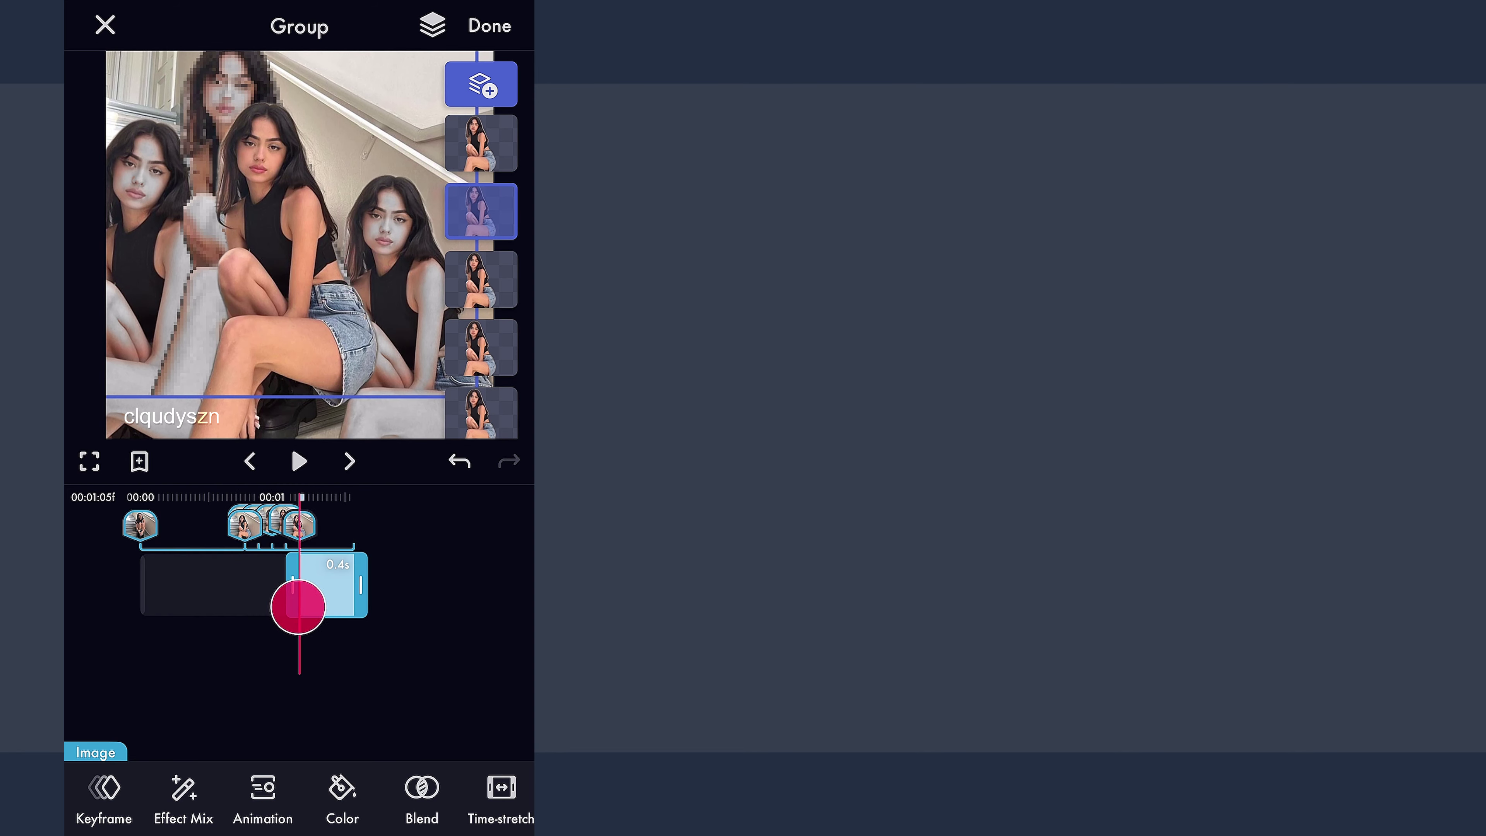
drag(345, 285, 446, 297)
click(487, 213)
drag(487, 213, 454, 502)
drag(479, 260, 480, 376)
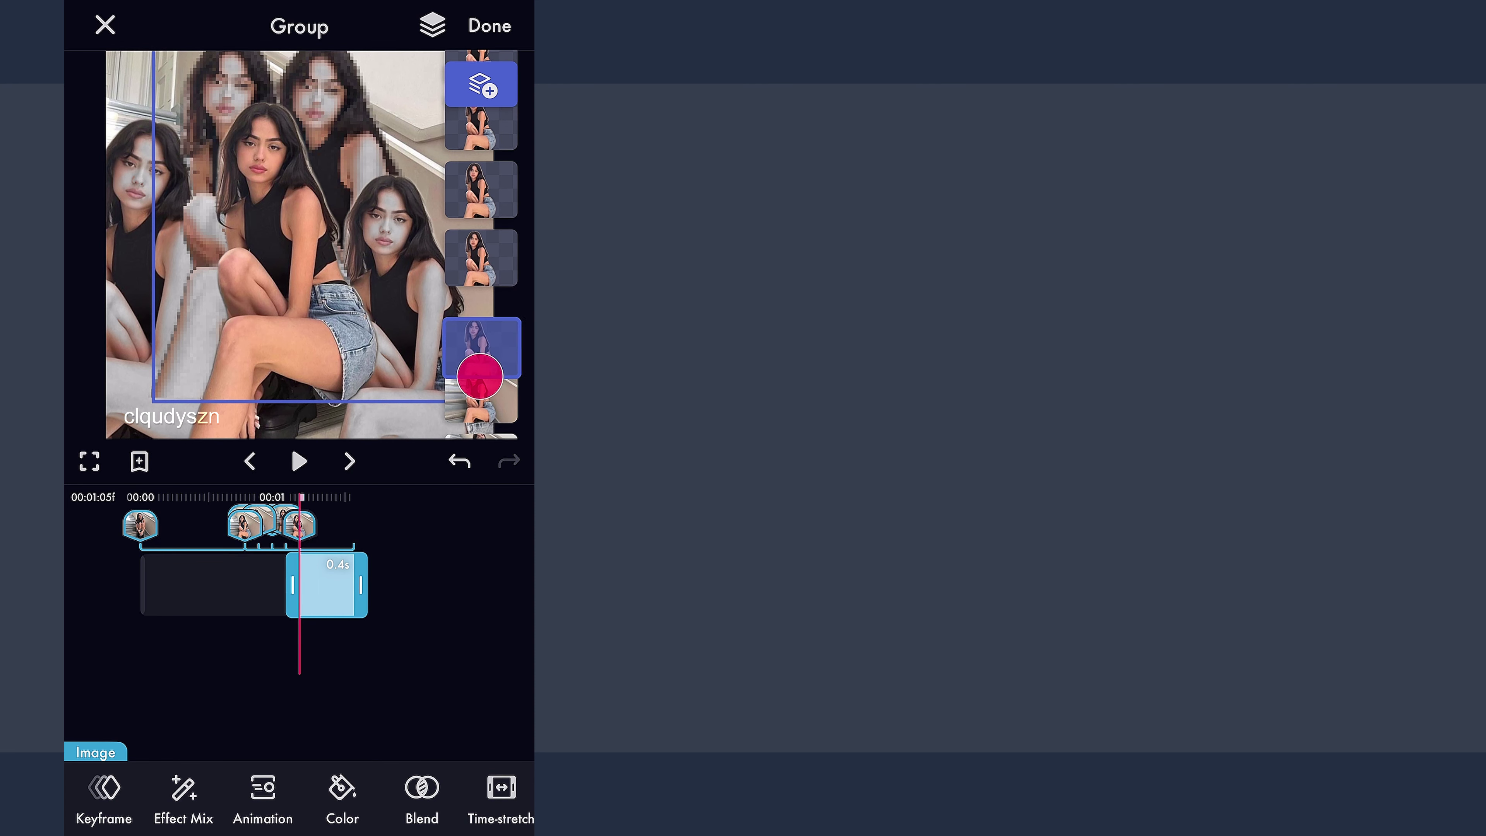
drag(391, 308, 386, 337)
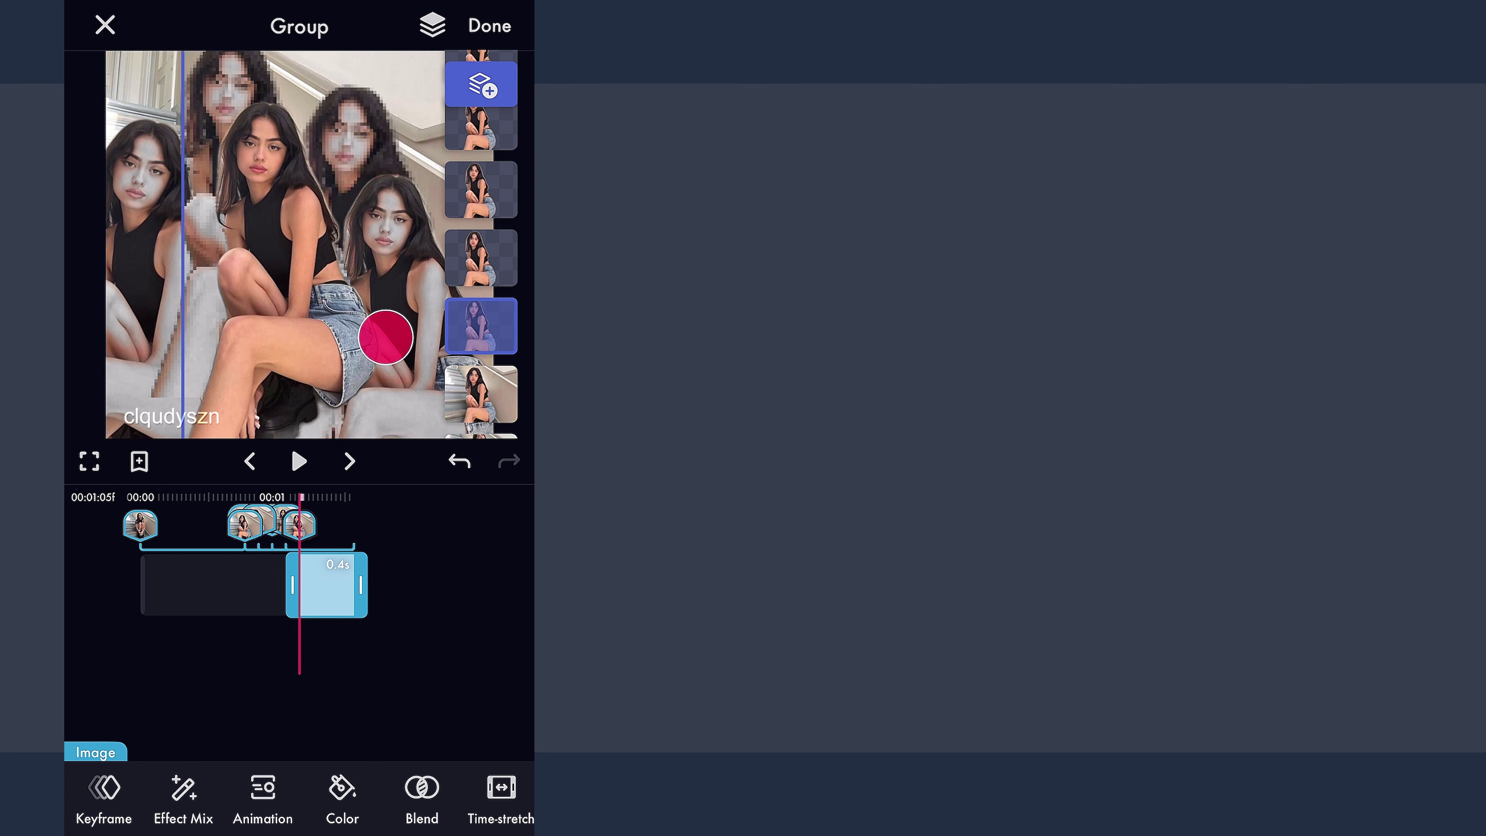
click(105, 789)
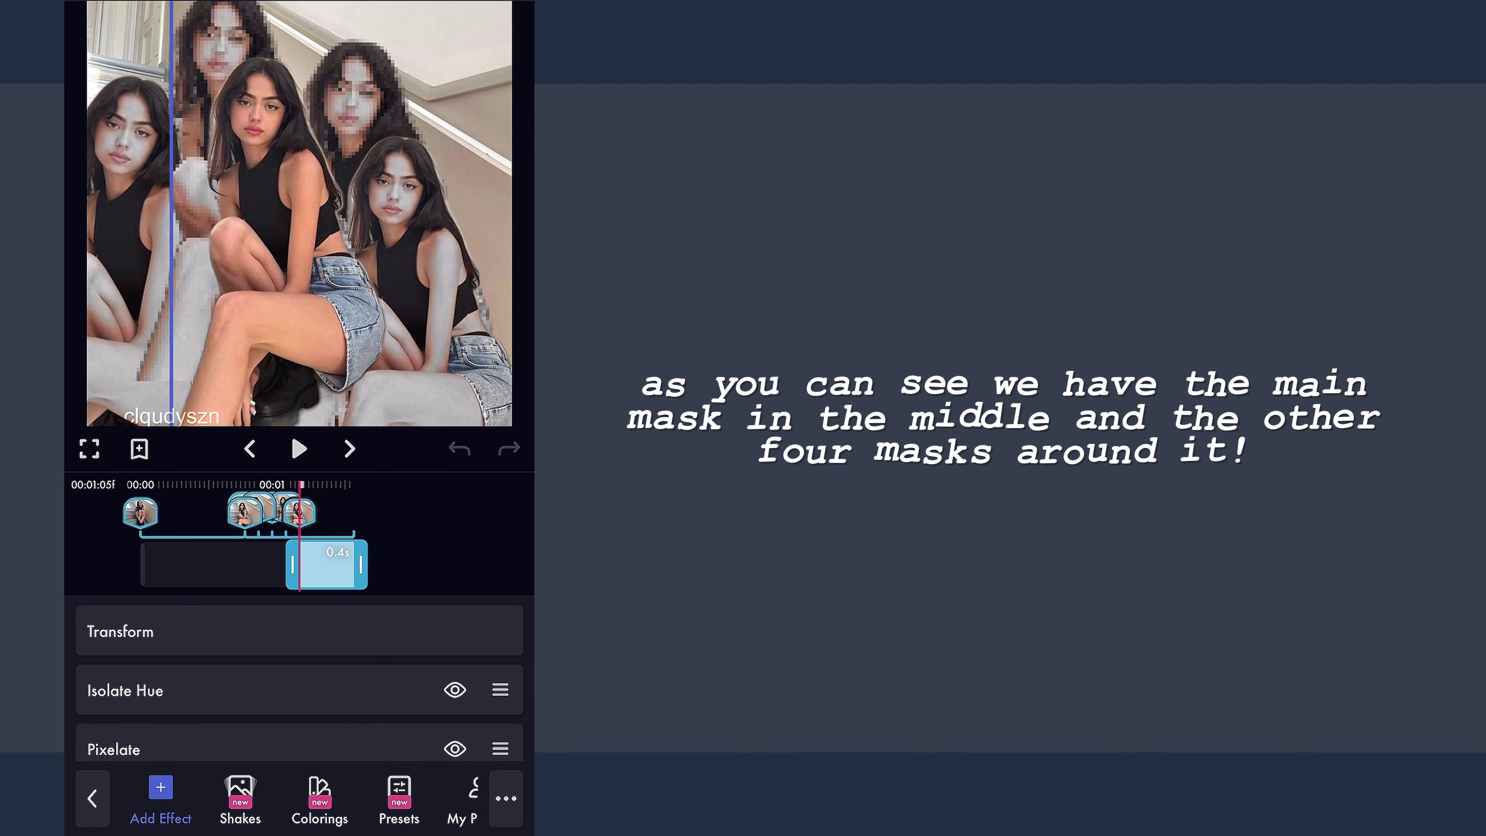
Step: Lower the image layer's opacity to 74
click(302, 623)
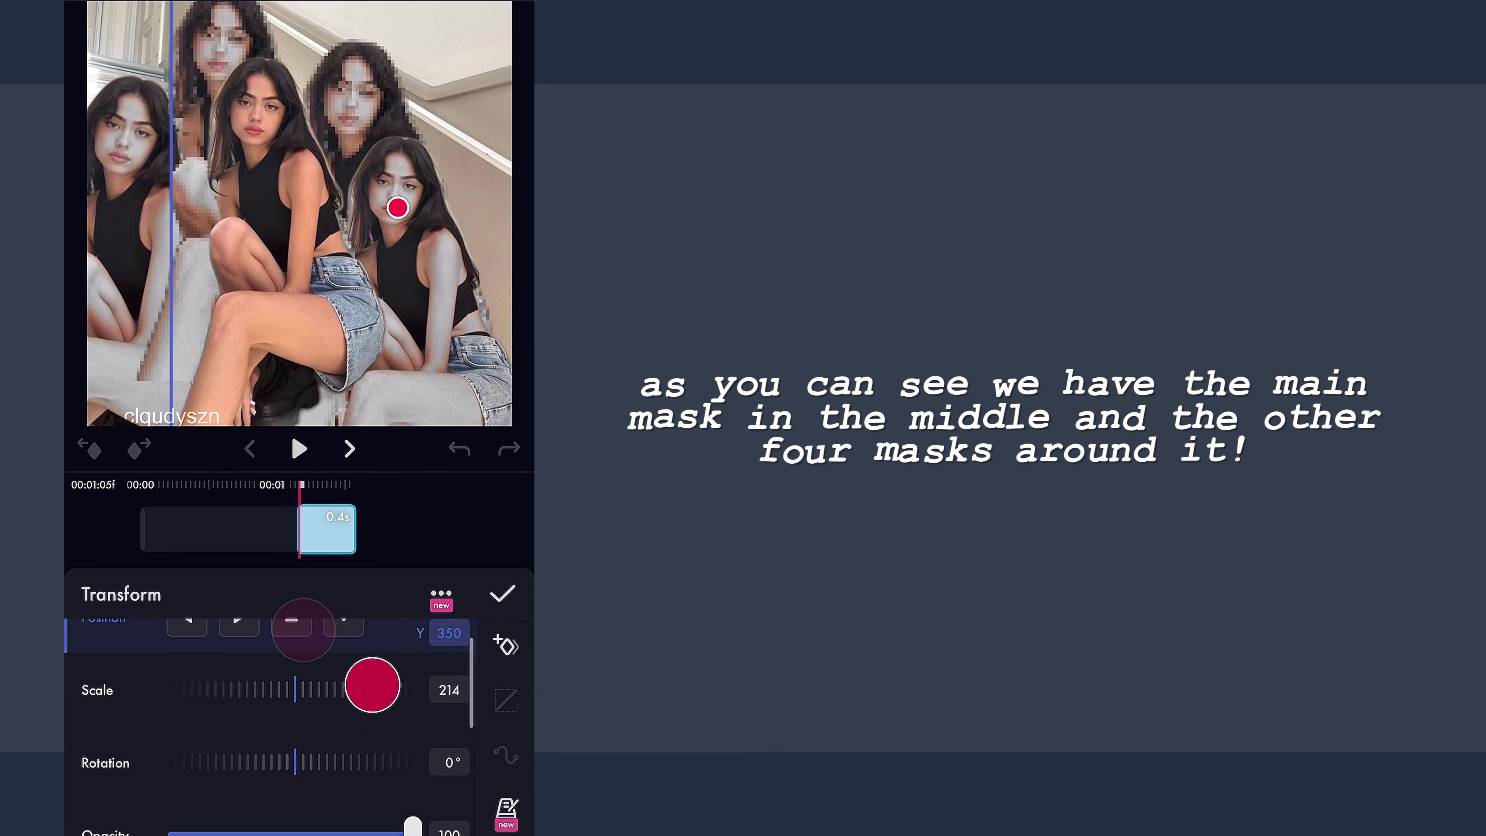
mouse_move(407, 761)
mouse_down()
mouse_move(413, 607)
mouse_move(329, 773)
mouse_up()
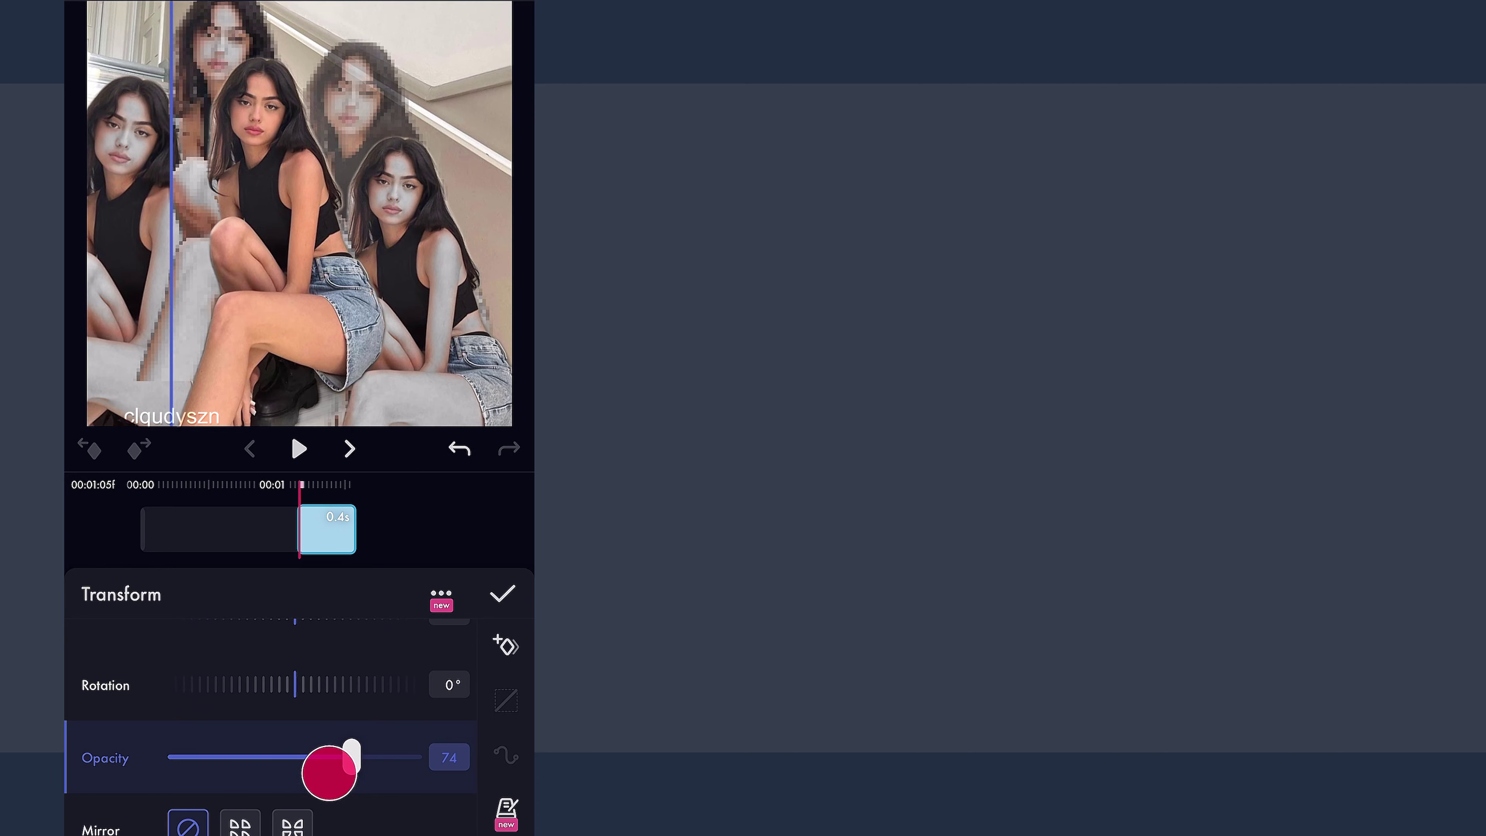
click(498, 591)
click(469, 549)
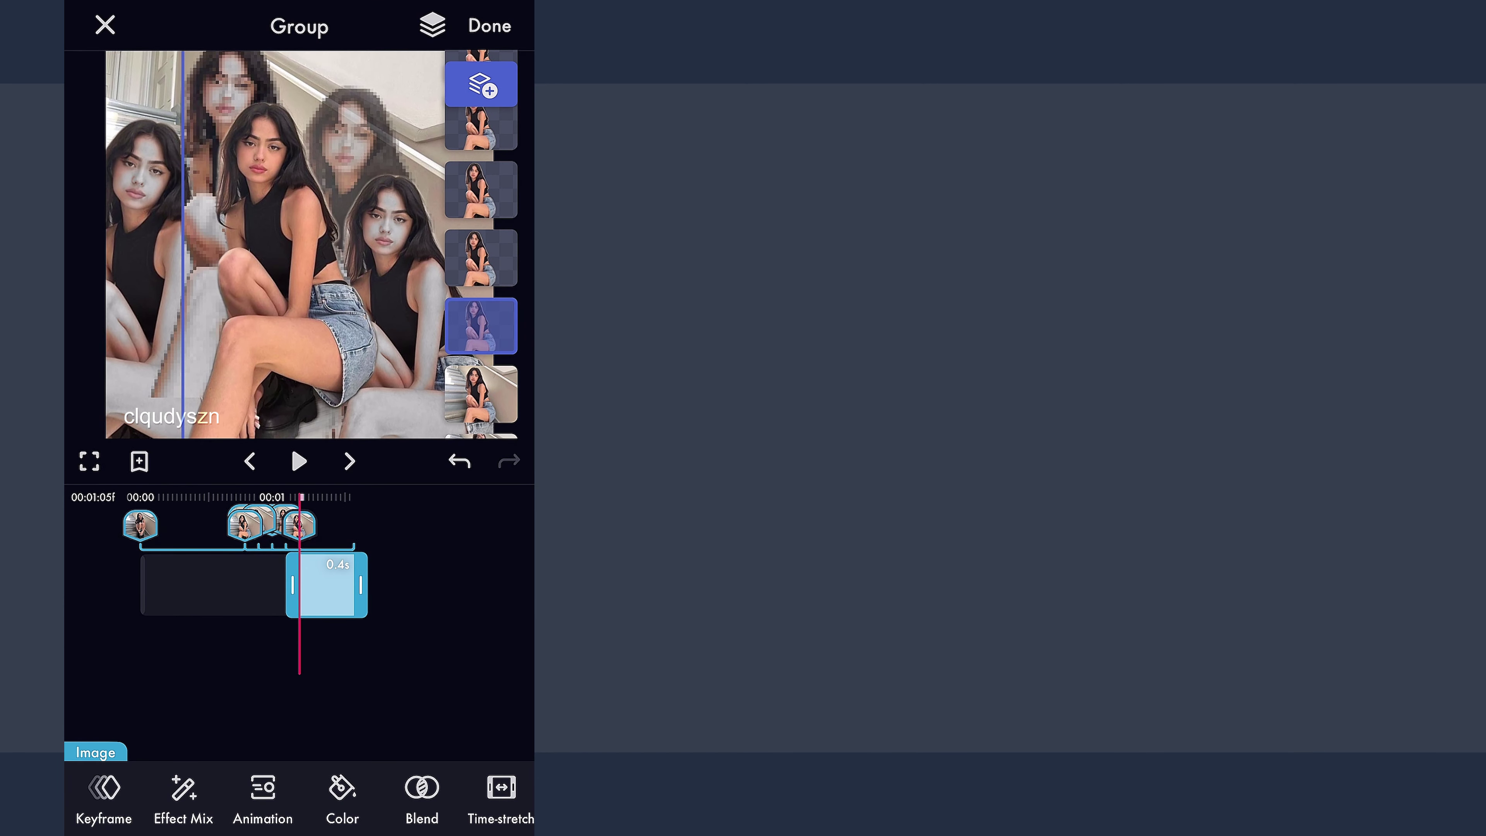
Step: Replay the group from the start to 00:01:02f and reorder one layer in the stack
mouse_move(359, 681)
mouse_down()
mouse_move(443, 602)
mouse_move(431, 641)
mouse_move(451, 630)
mouse_up()
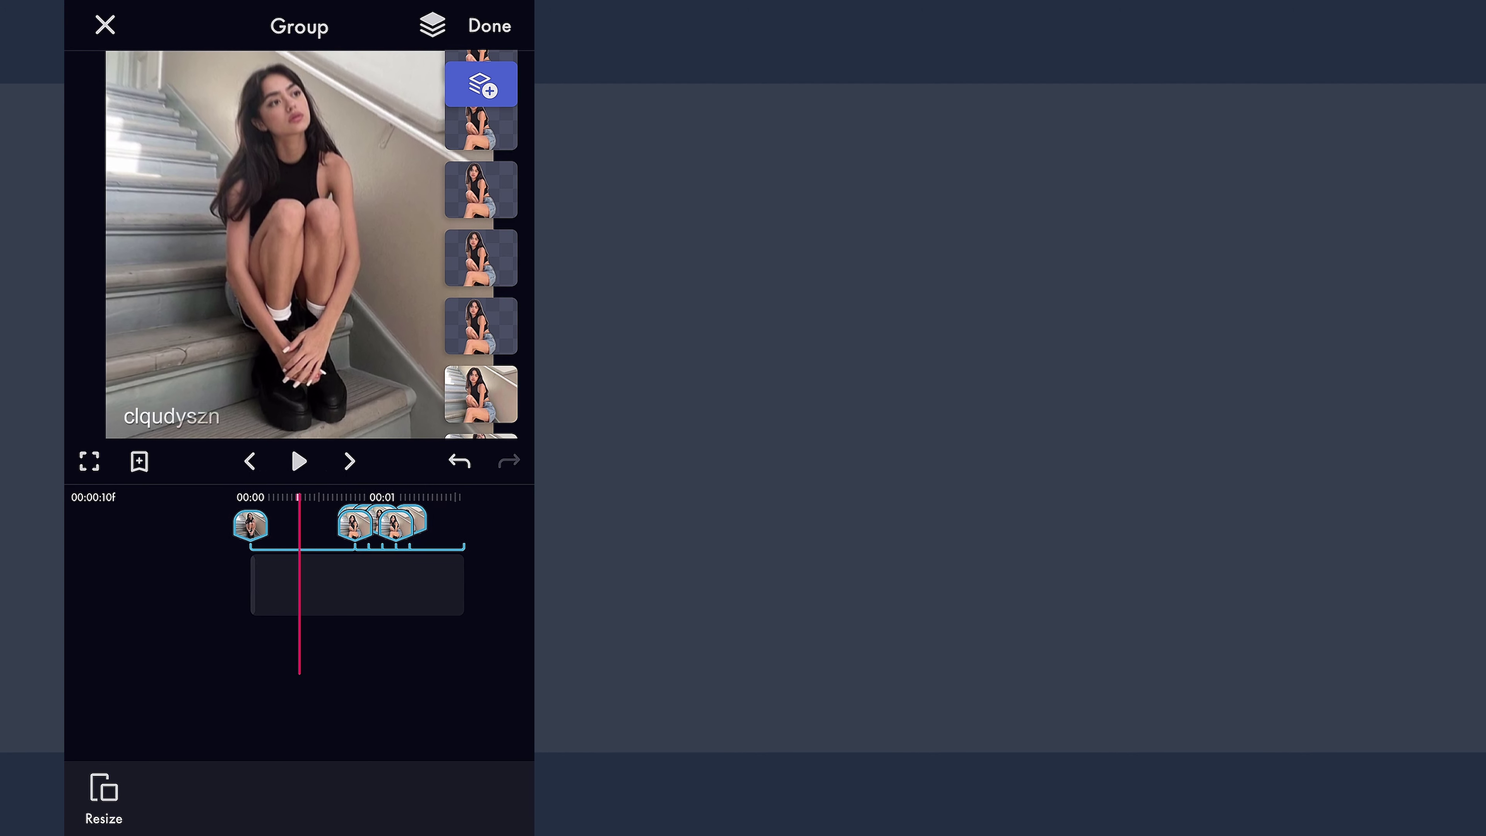
drag(367, 516, 424, 515)
click(300, 461)
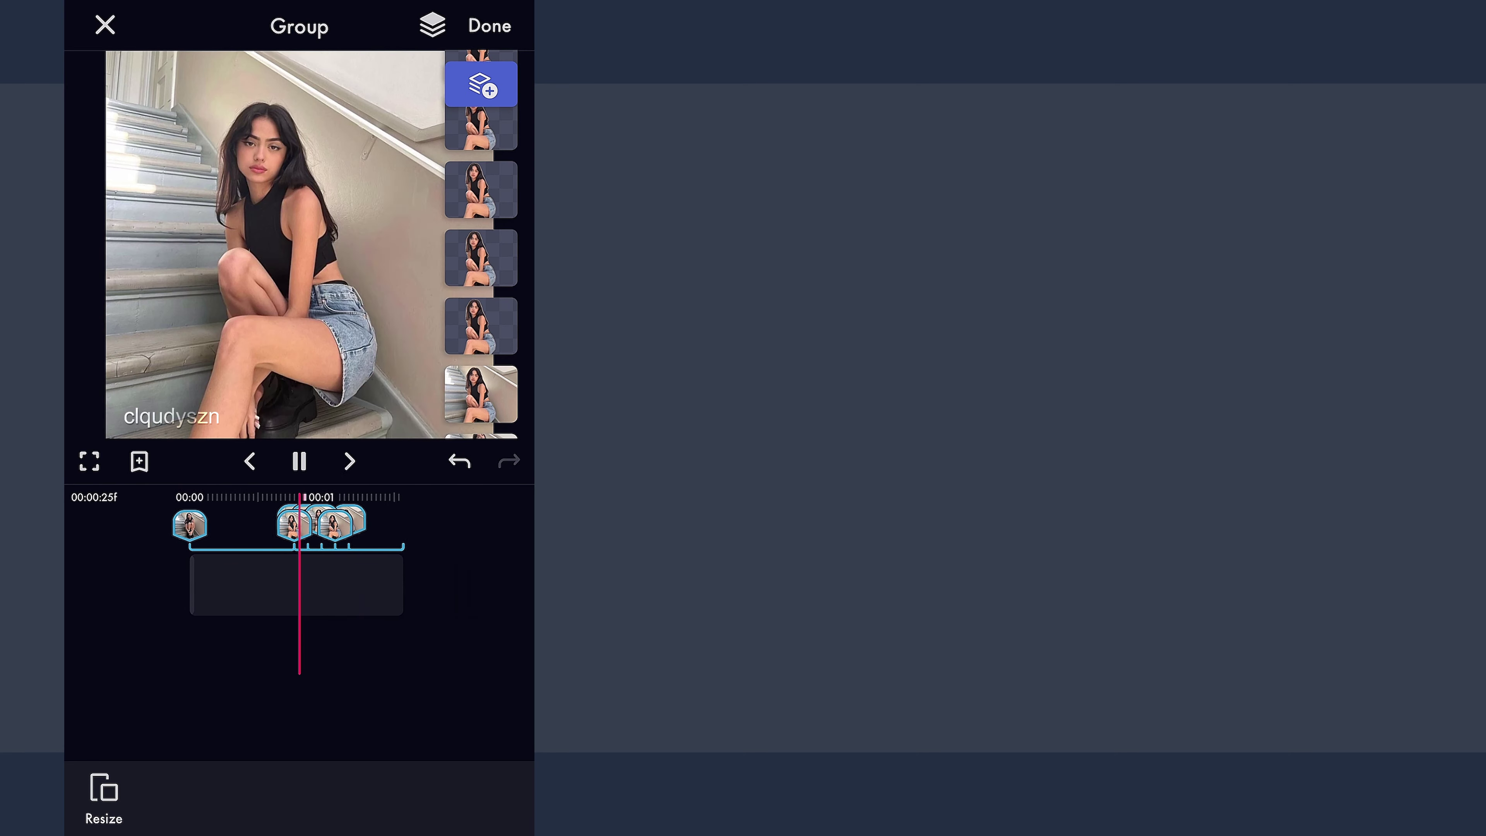
drag(332, 575, 372, 577)
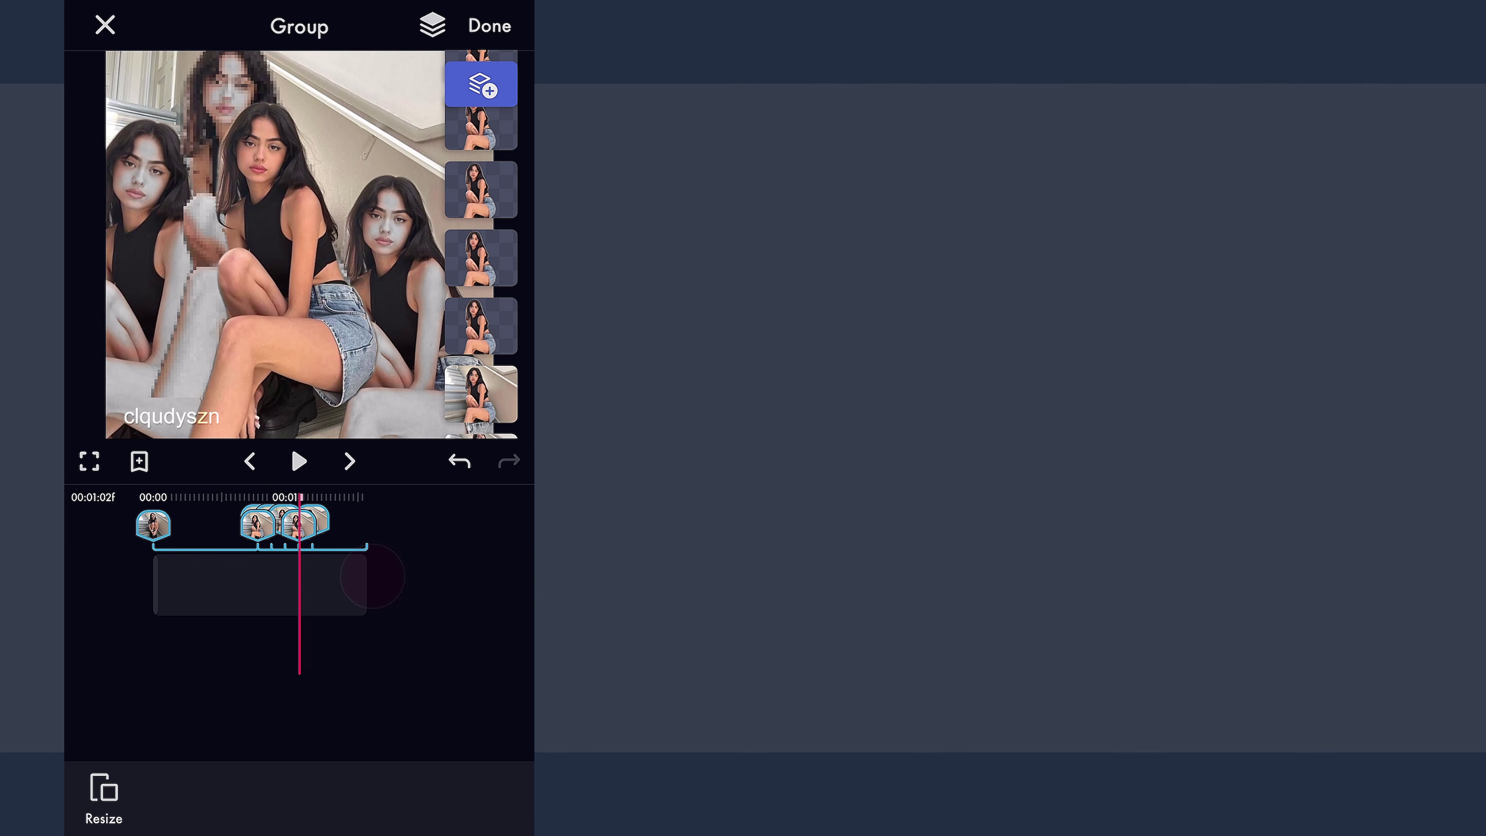
drag(490, 341, 487, 391)
Step: Add the first two mask layers to a nested group
click(352, 408)
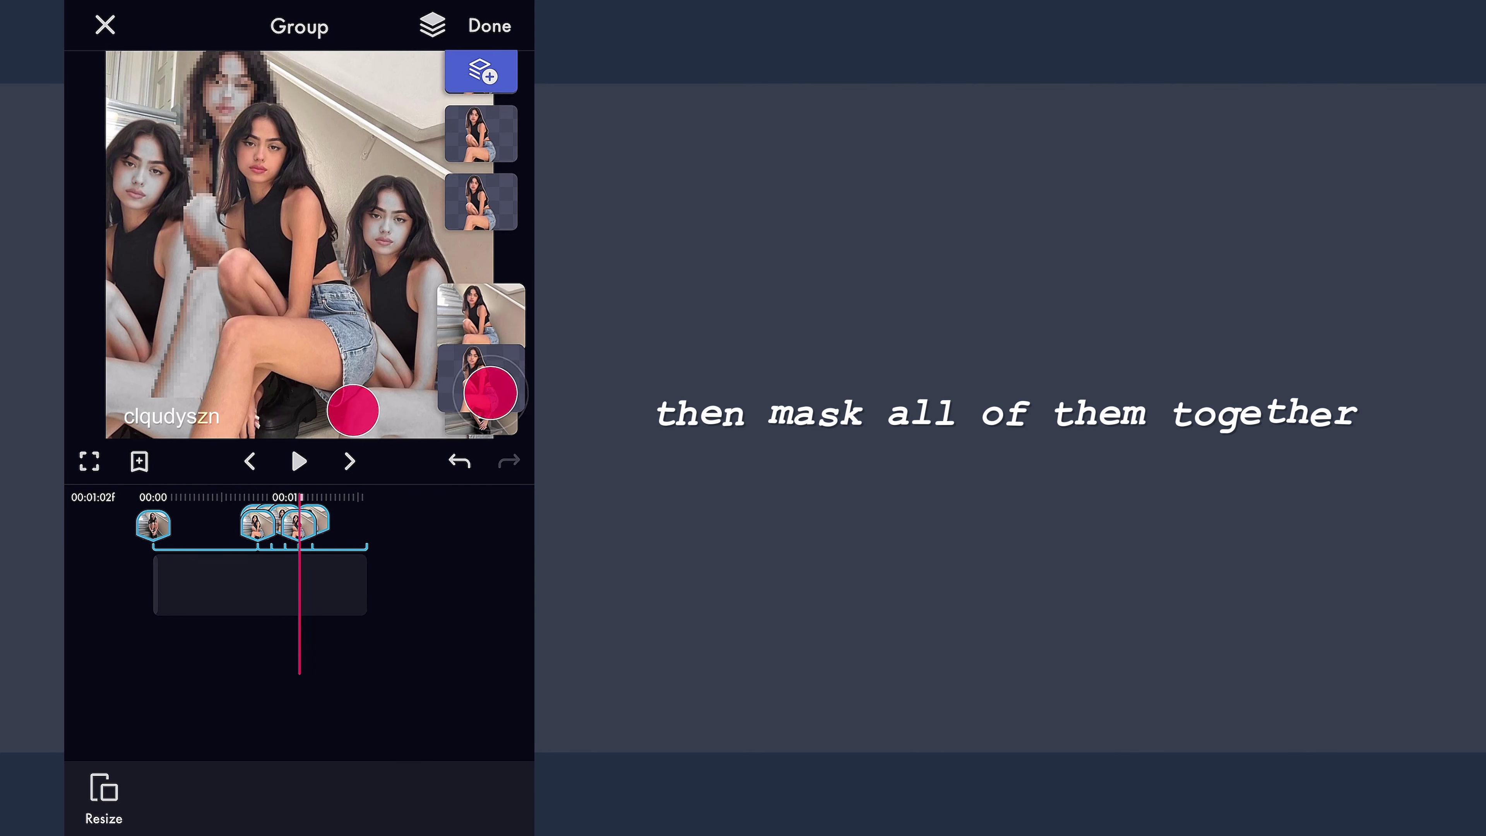
drag(369, 654, 396, 640)
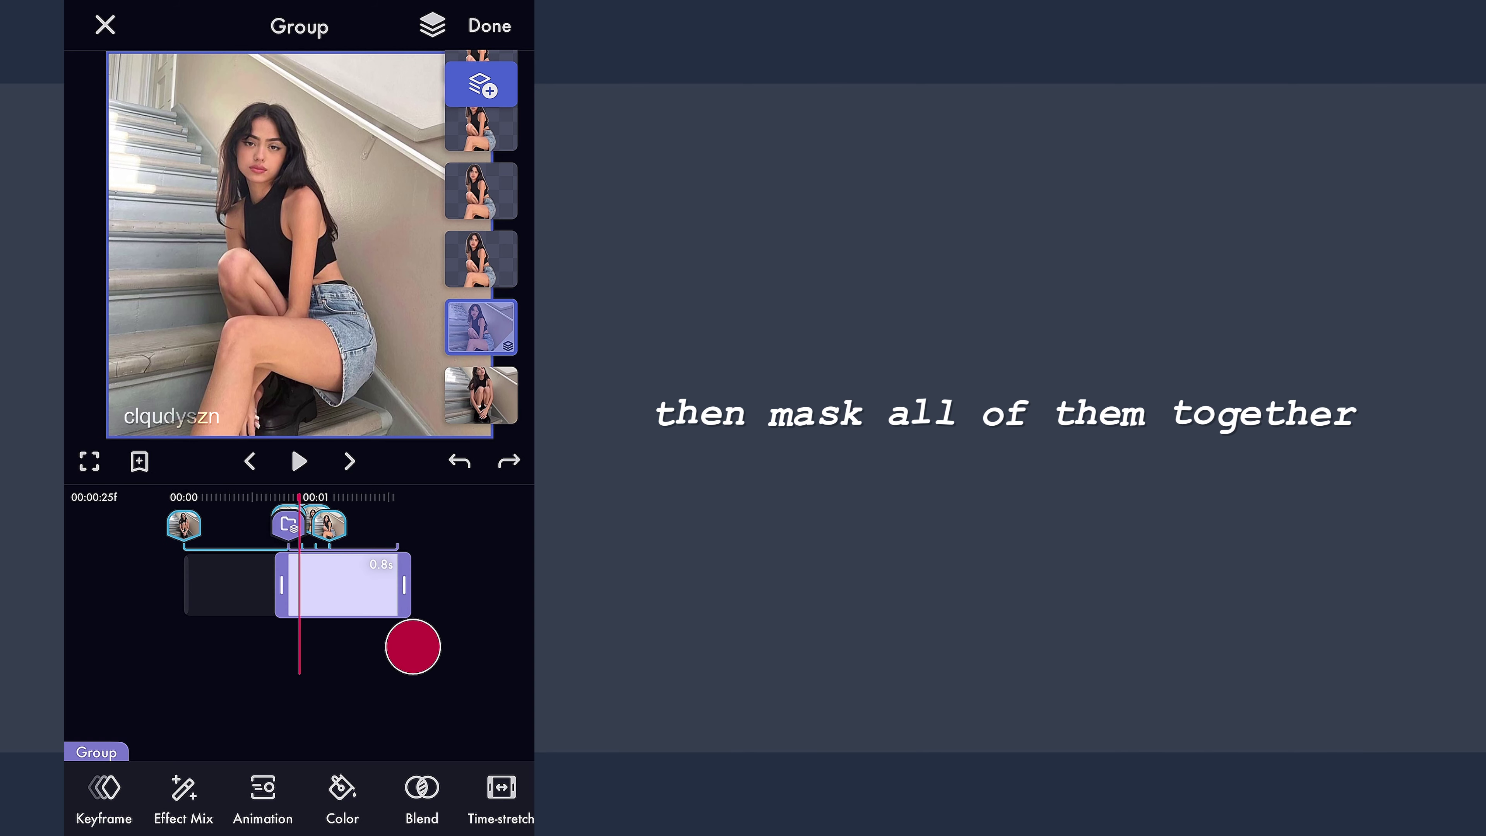
click(489, 322)
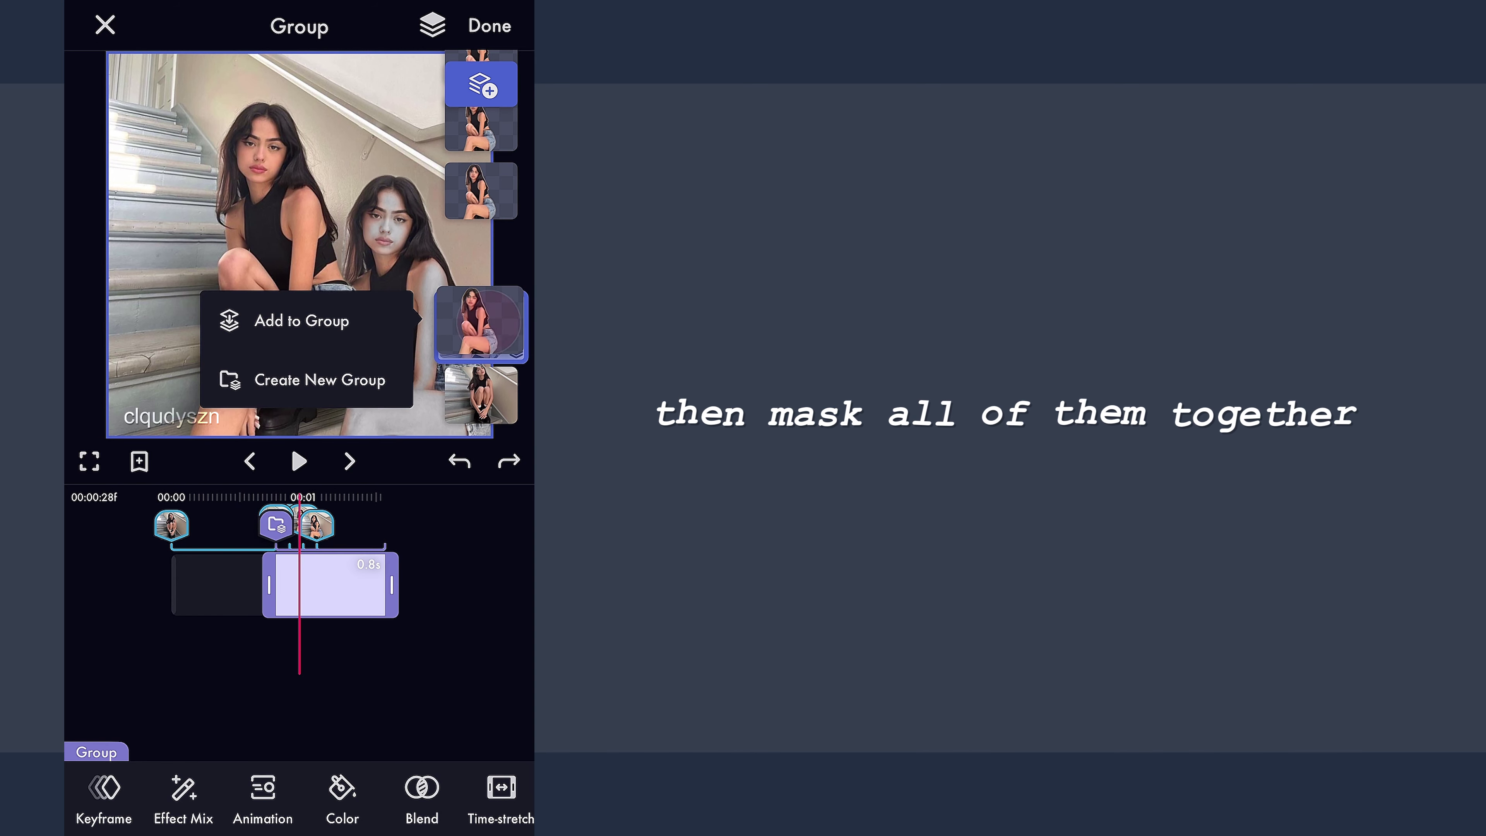
click(375, 321)
drag(417, 696, 375, 696)
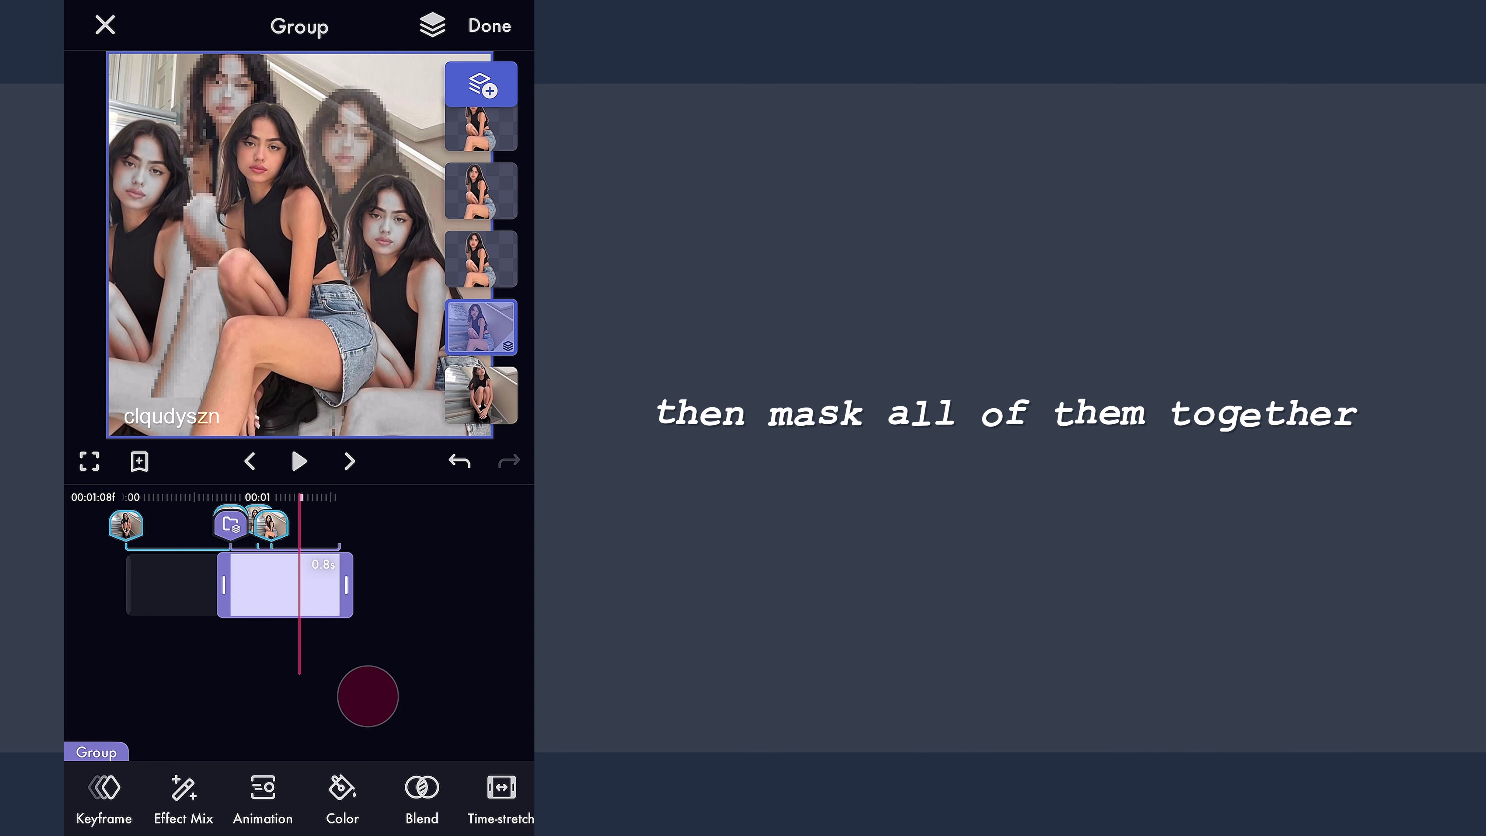
drag(490, 249, 491, 322)
click(368, 331)
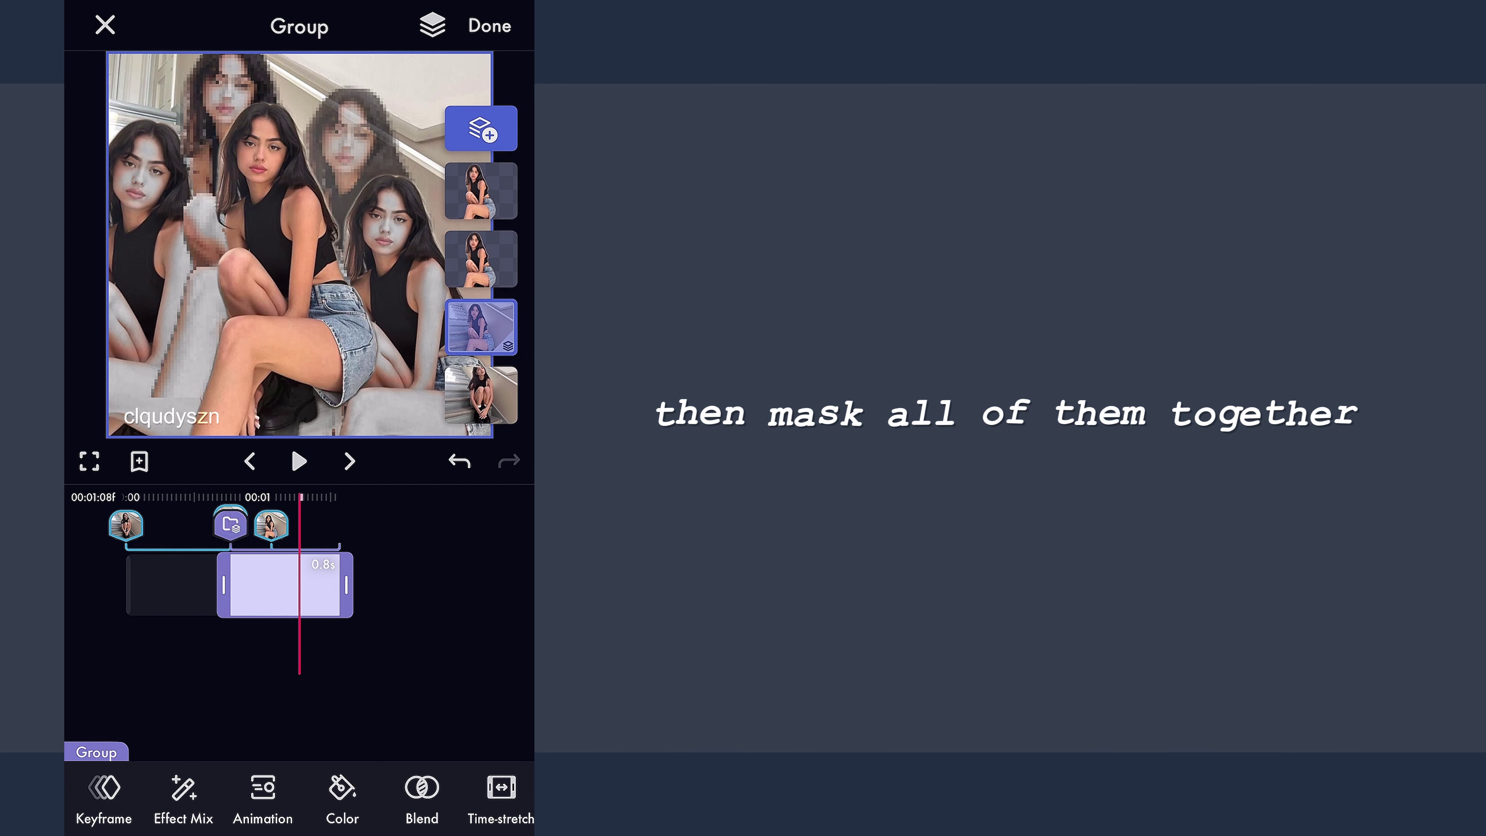
Step: Add the remaining two mask layers to the group and check frames 22f–23f
drag(491, 267, 490, 325)
click(371, 328)
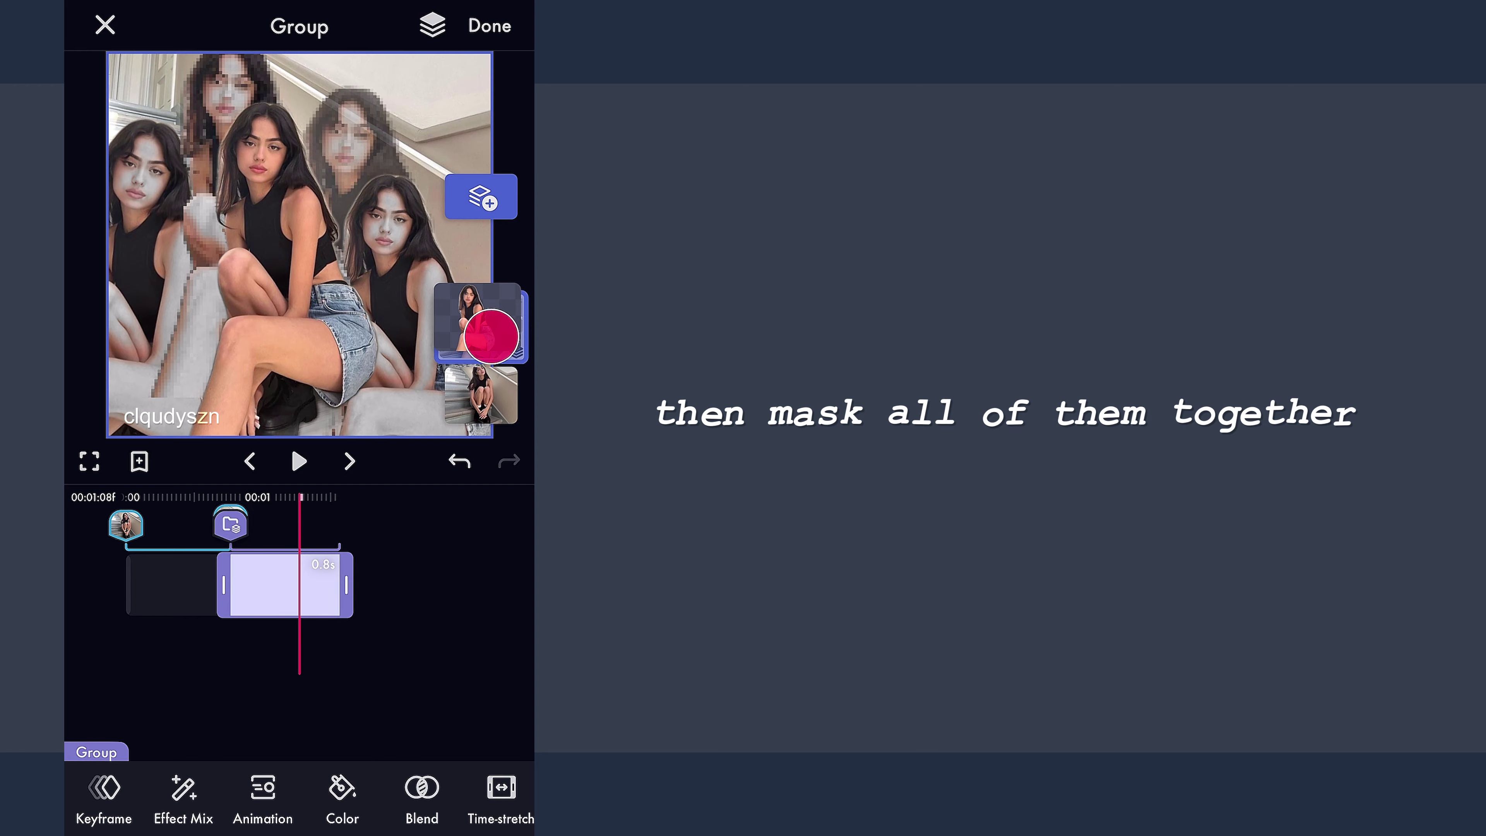
drag(491, 336, 340, 322)
mouse_move(342, 663)
mouse_down()
mouse_move(411, 664)
mouse_move(405, 641)
mouse_up()
click(251, 462)
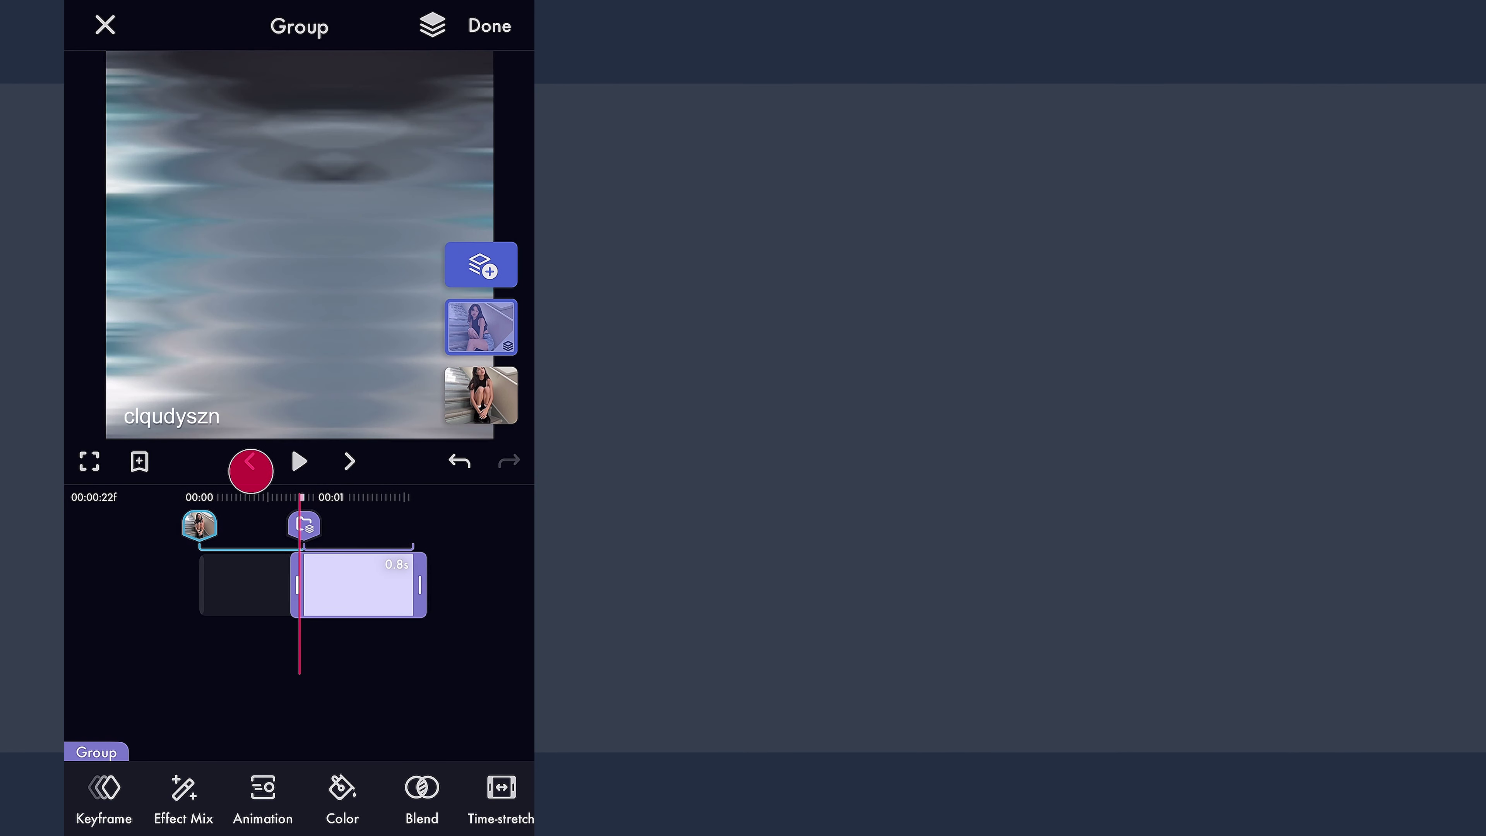
click(340, 465)
Step: Open the group's effect list and dismiss it without adding anything
click(110, 805)
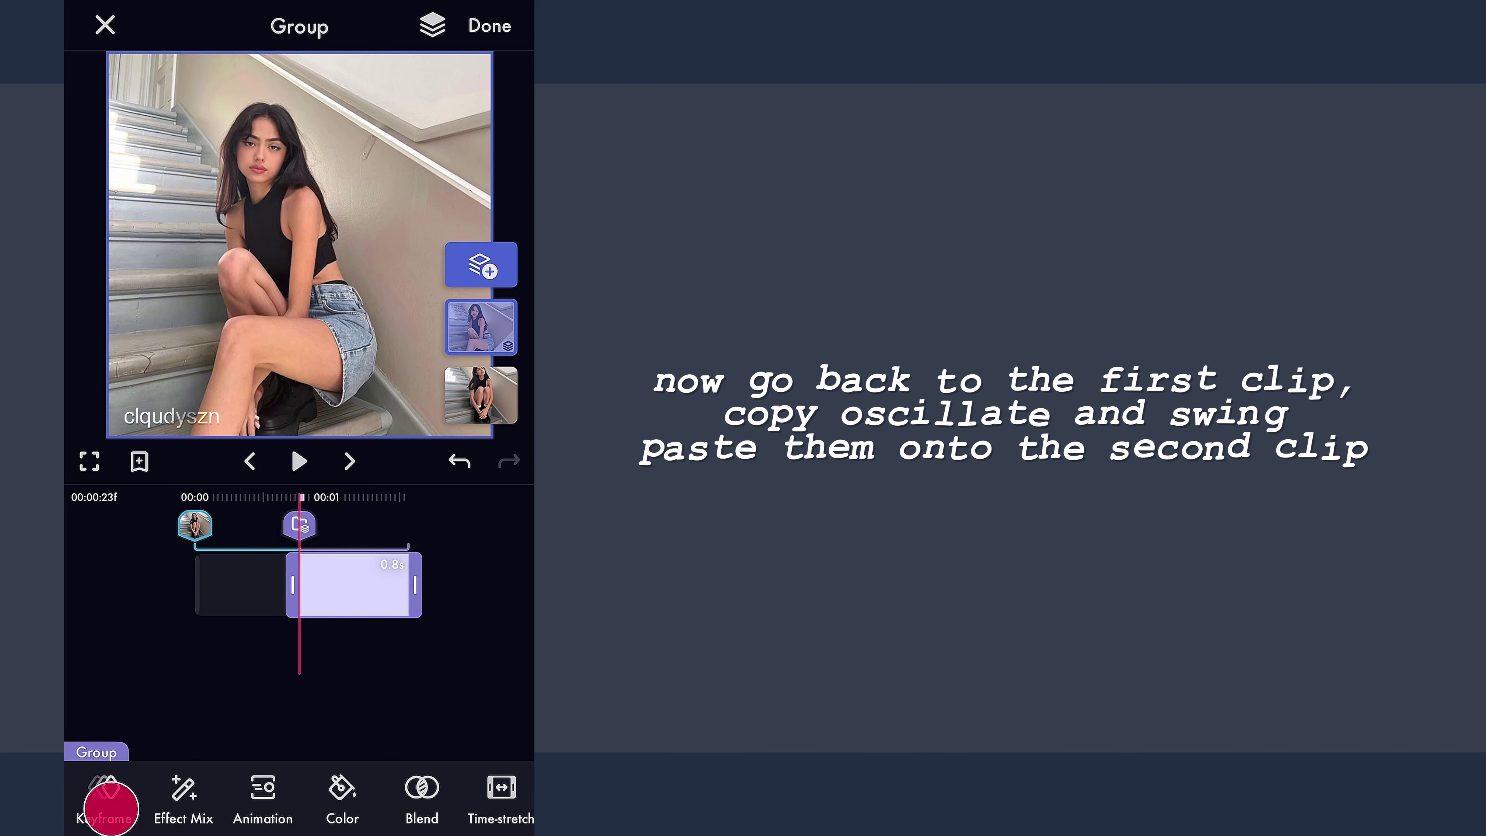
click(167, 799)
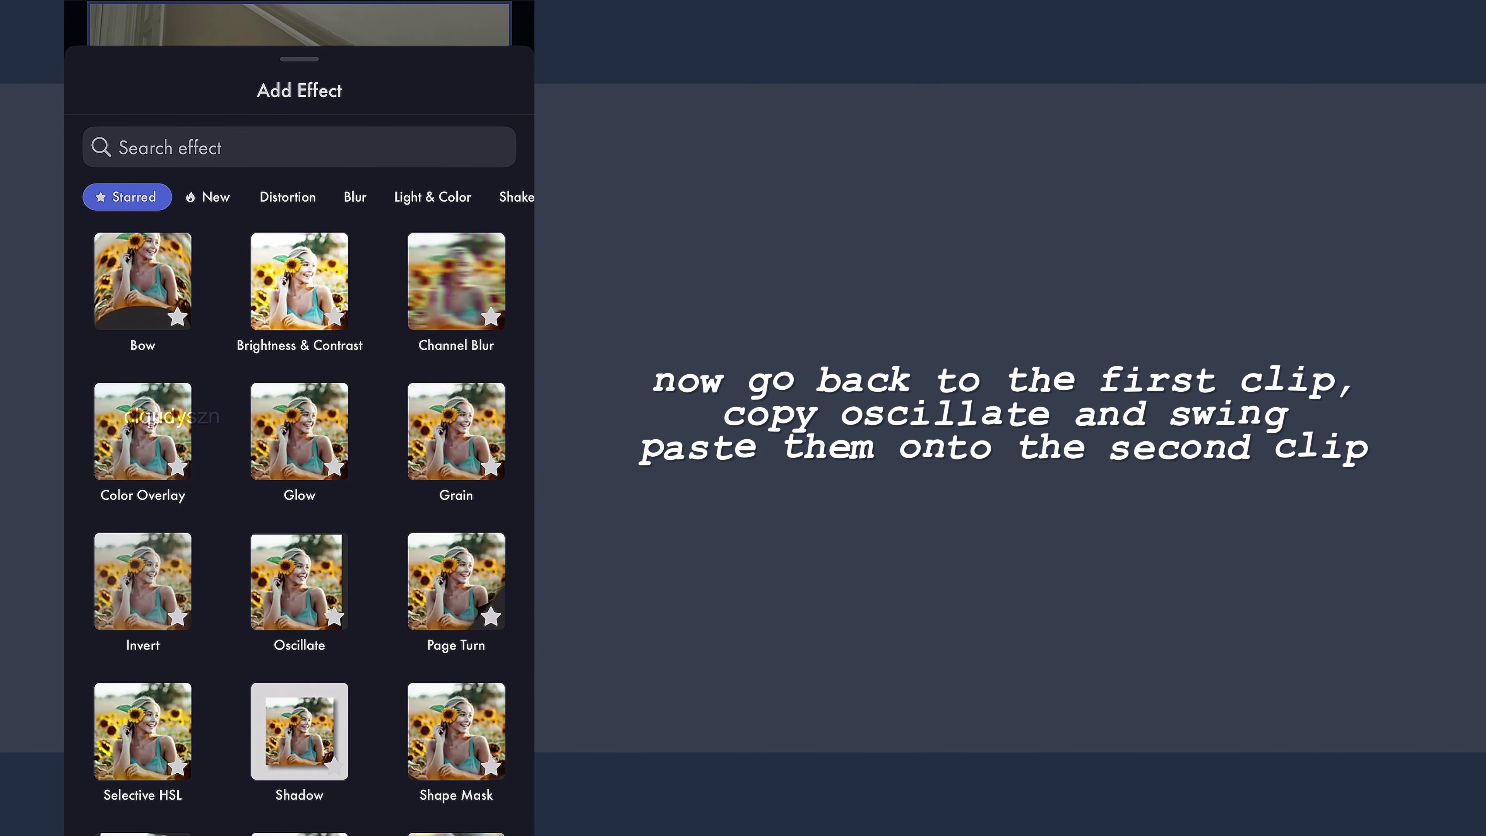
drag(143, 492, 141, 673)
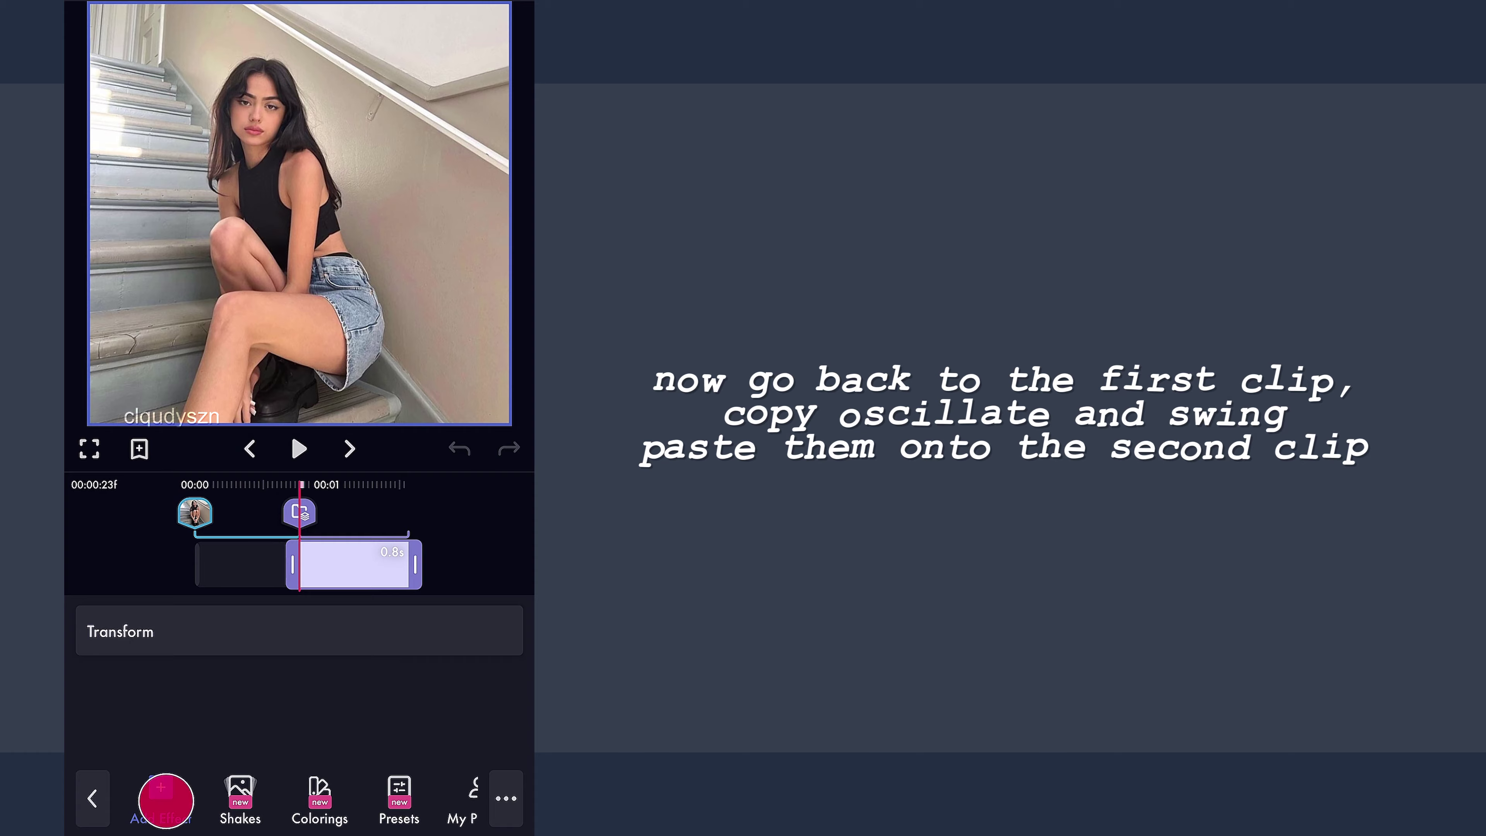
click(166, 801)
drag(419, 520, 366, 592)
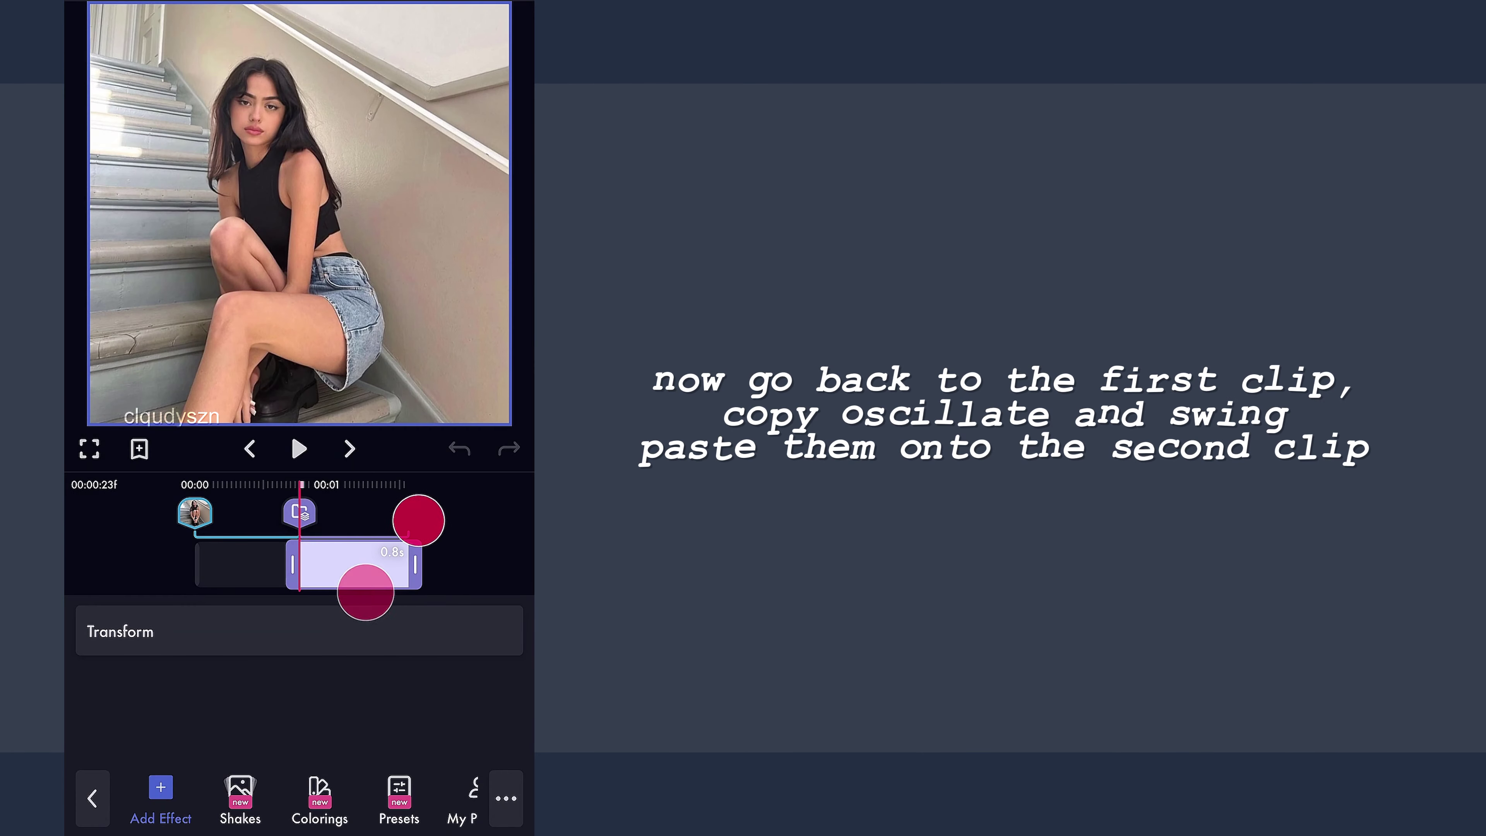
Step: Copy Oscillate from the first clip and paste it onto the second clip
click(484, 388)
click(73, 783)
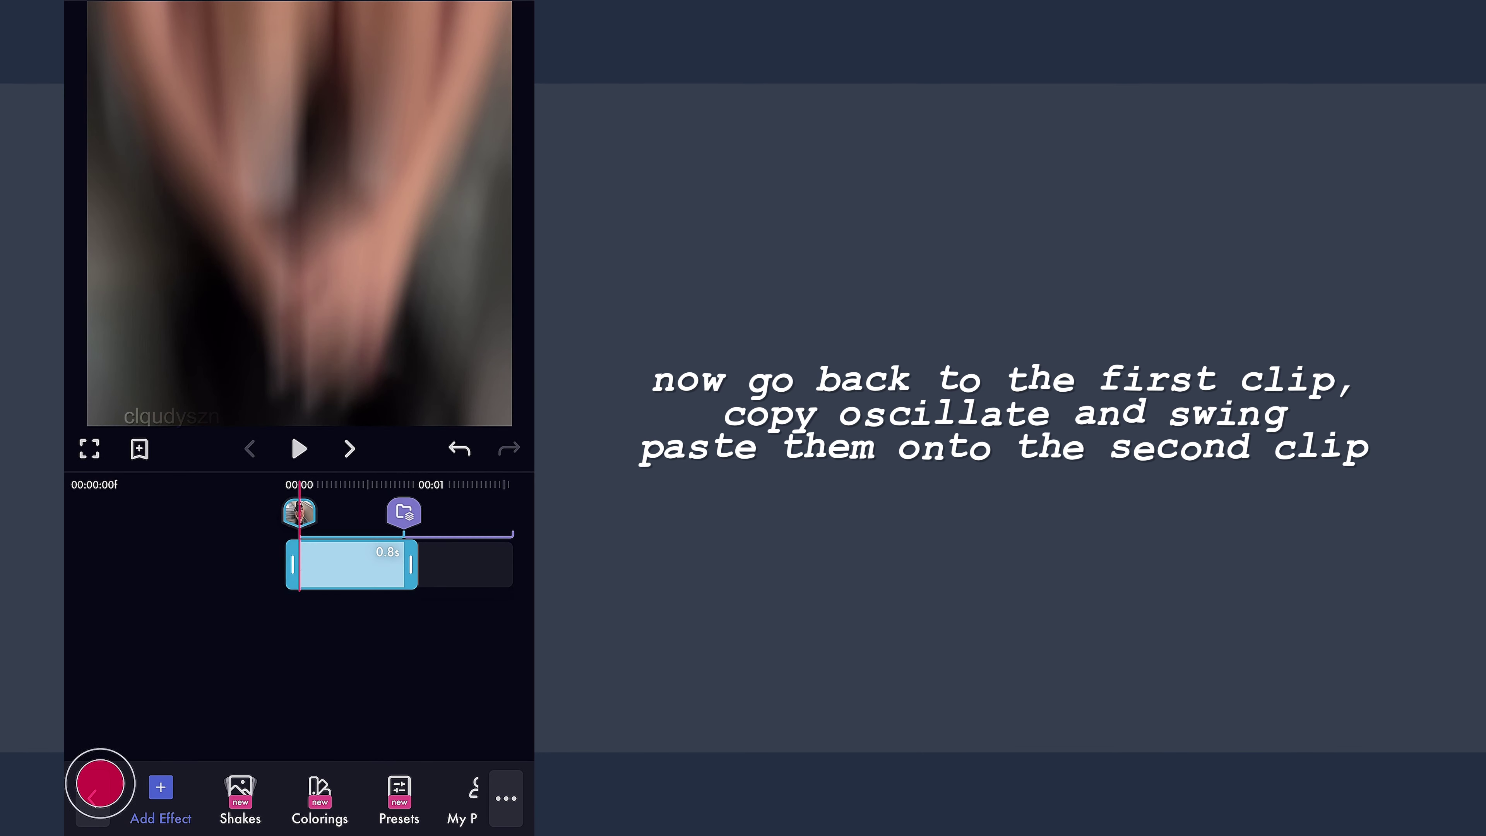
drag(515, 547, 470, 554)
drag(456, 692, 293, 697)
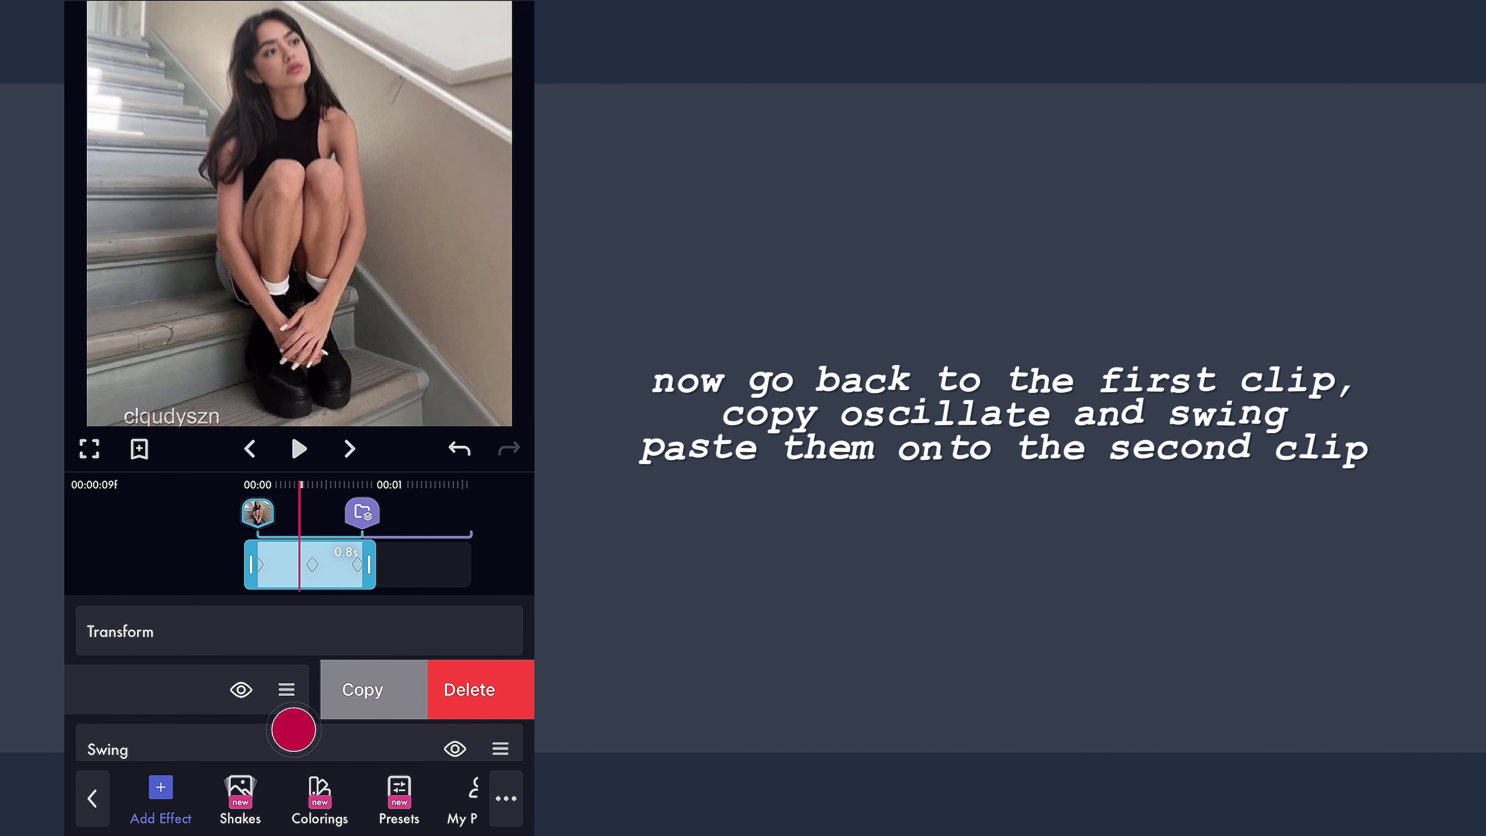
click(431, 689)
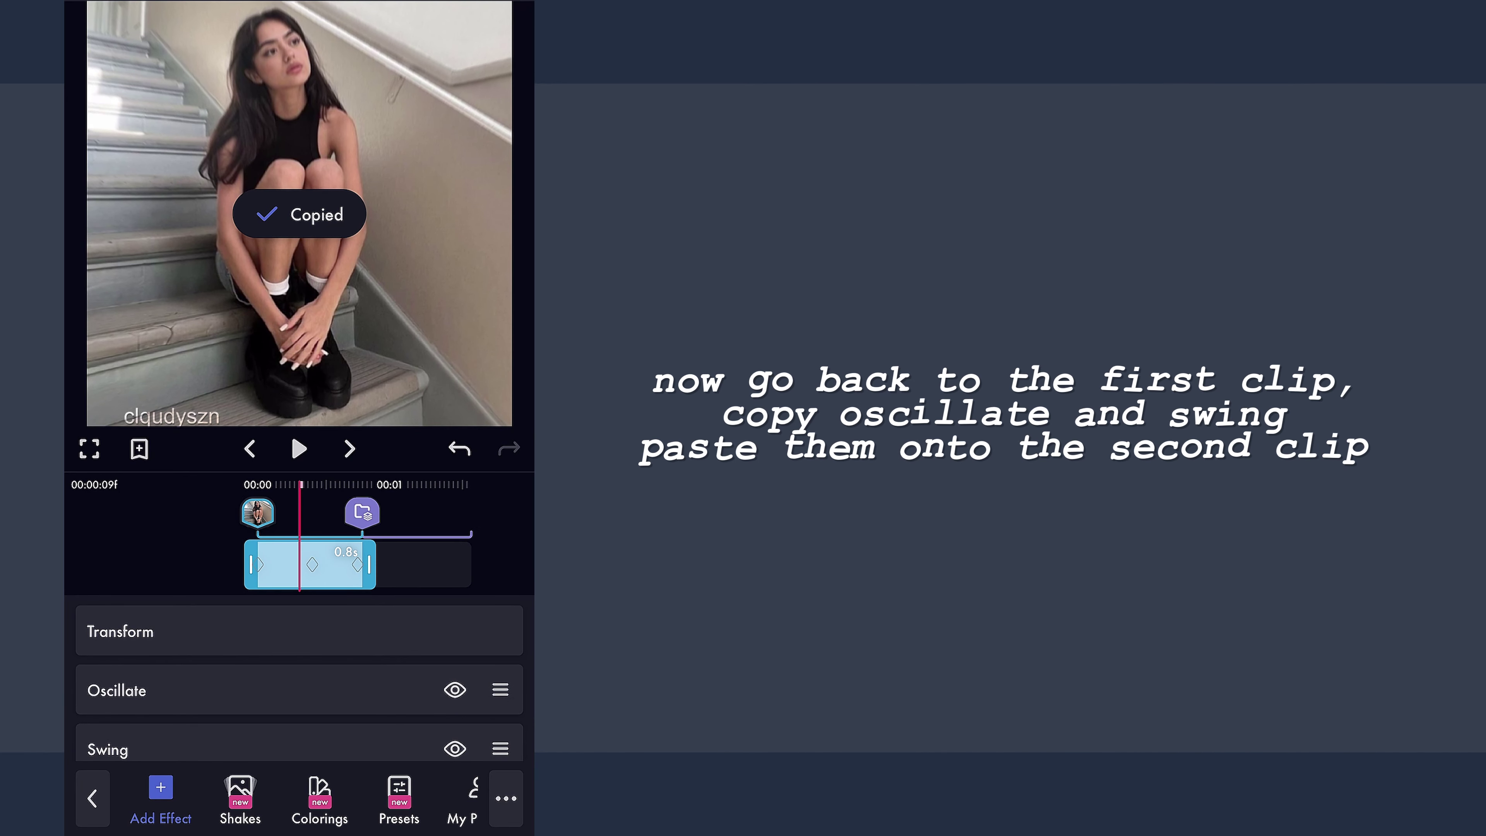
click(363, 512)
click(506, 798)
click(468, 746)
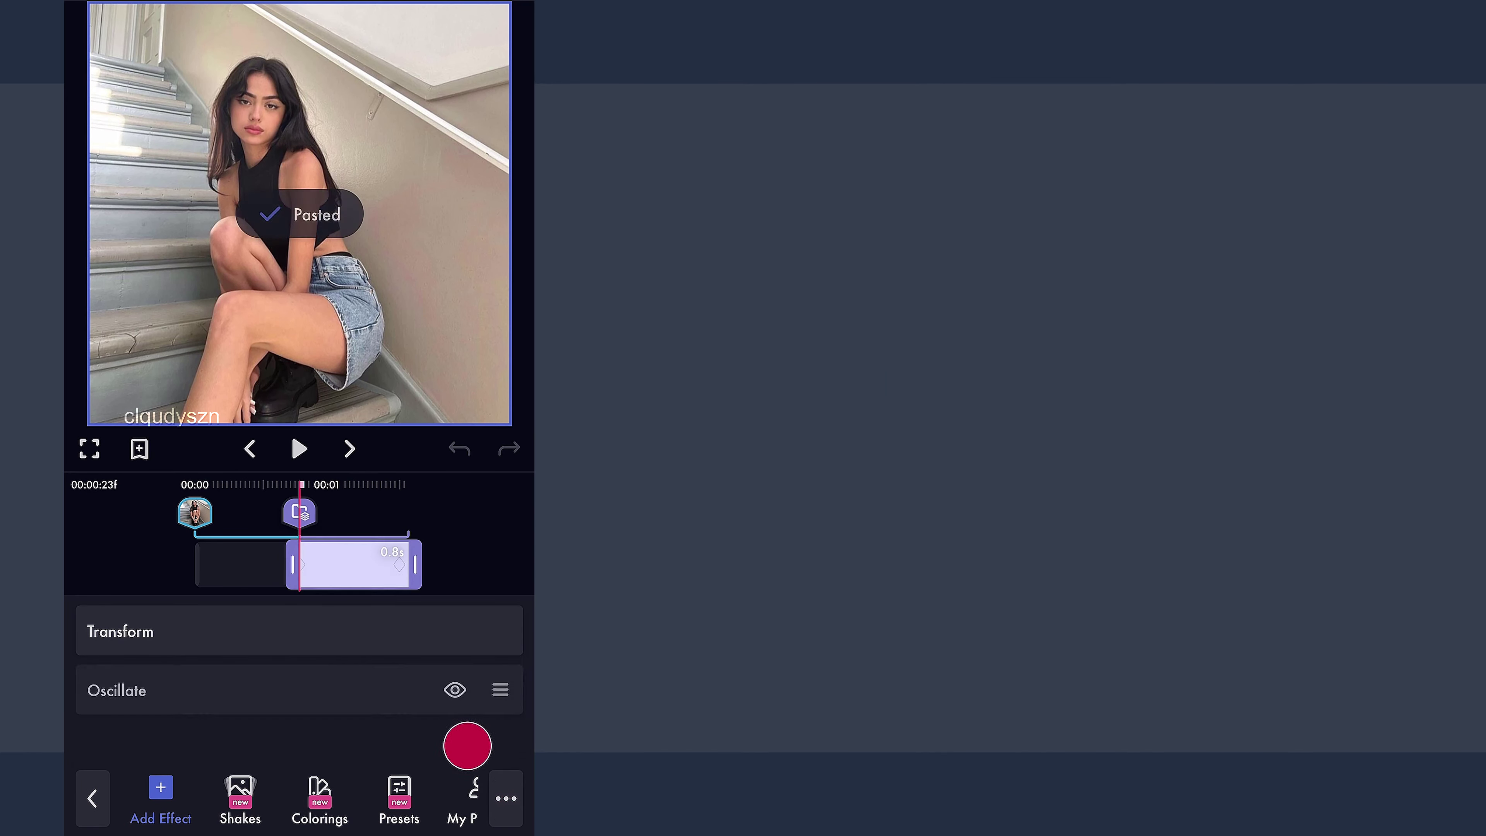
Step: Copy Swing from the first clip and paste it onto the second clip
click(240, 564)
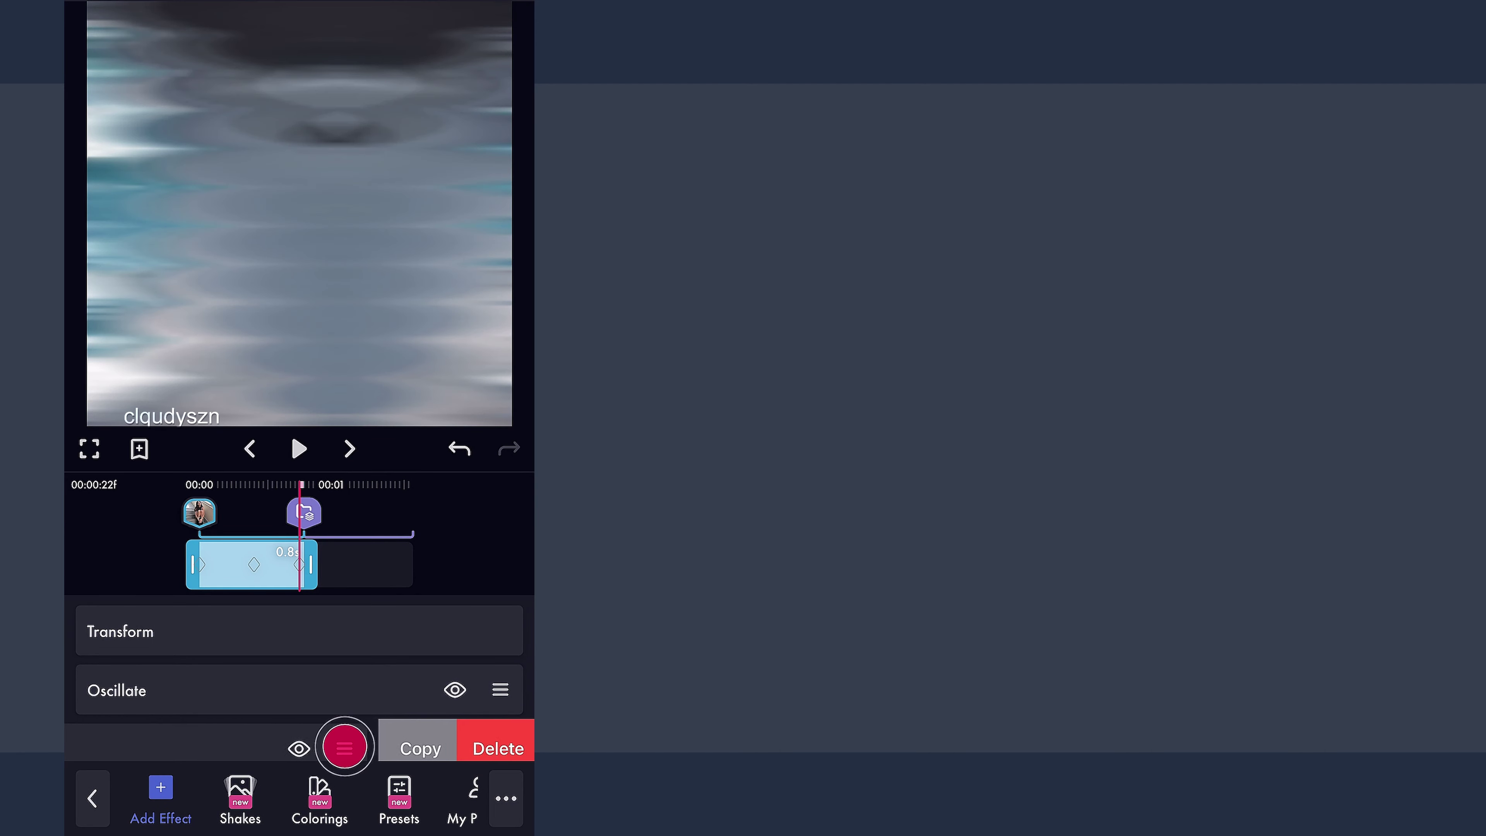
click(303, 513)
click(506, 798)
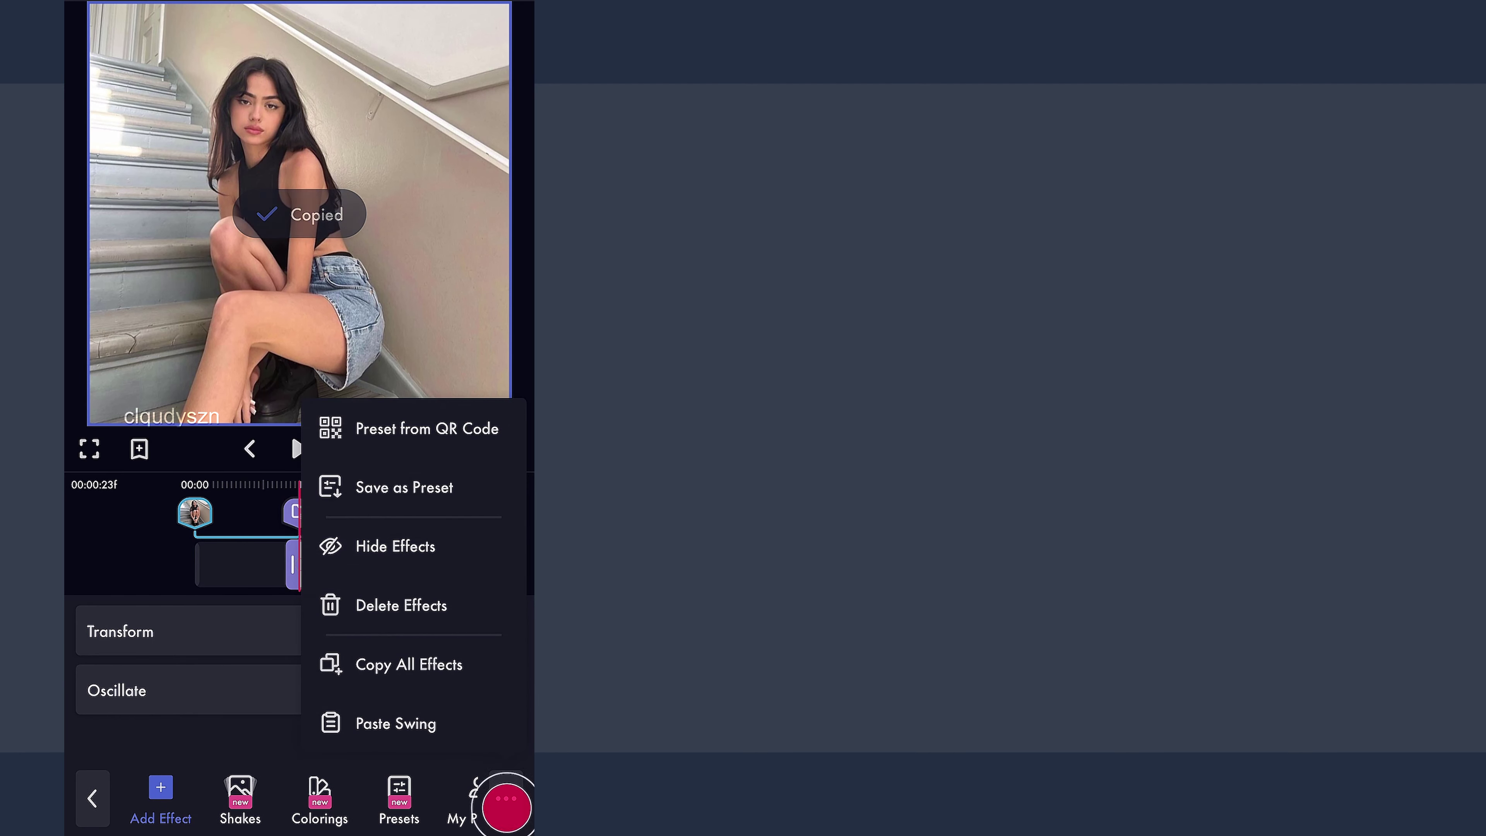
click(453, 735)
Step: Play back the pasted effects and stop at 00:00:23f
click(299, 448)
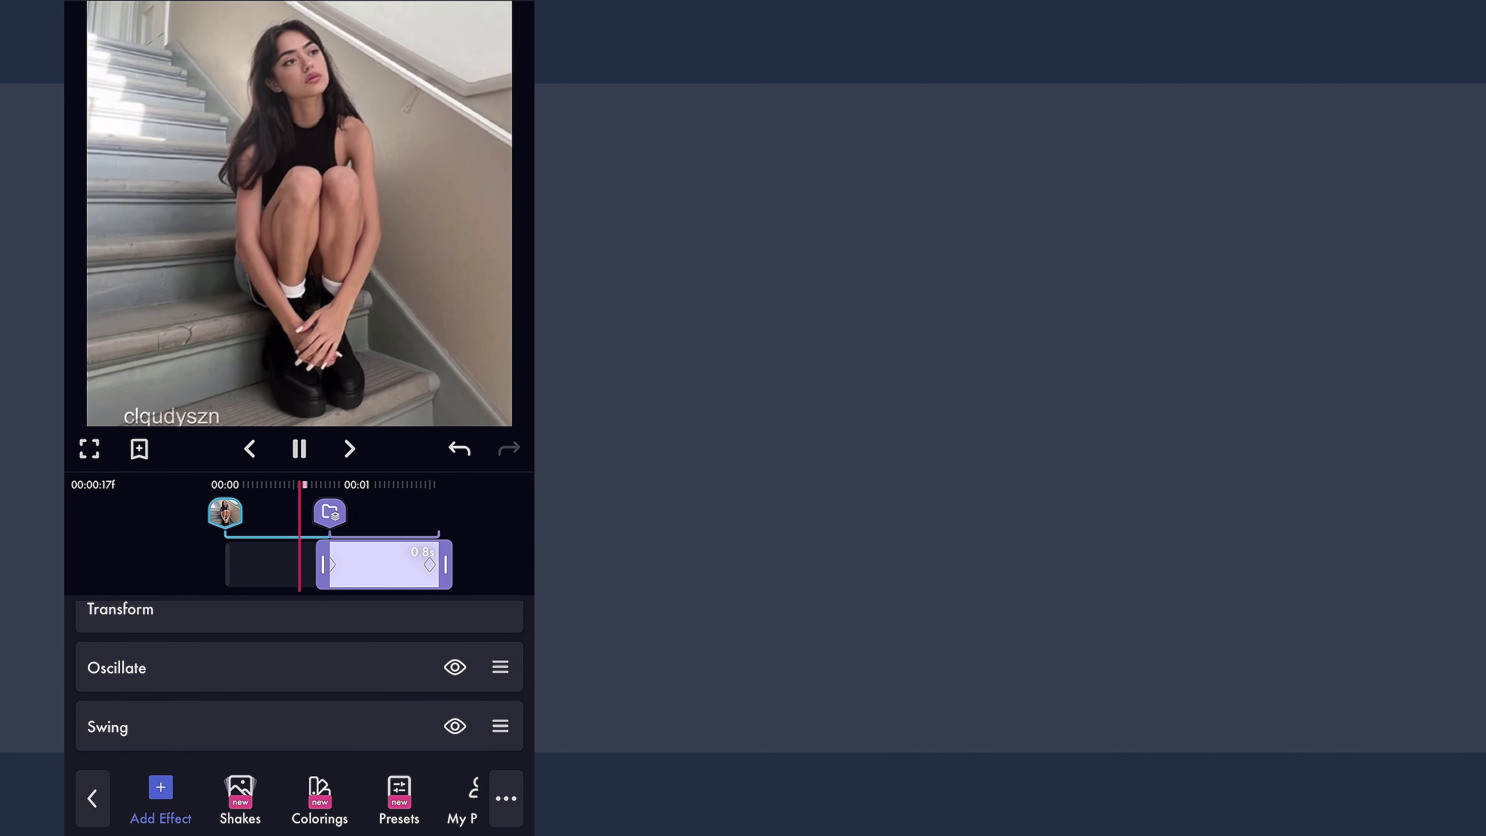
drag(358, 519, 407, 519)
click(350, 450)
click(350, 450)
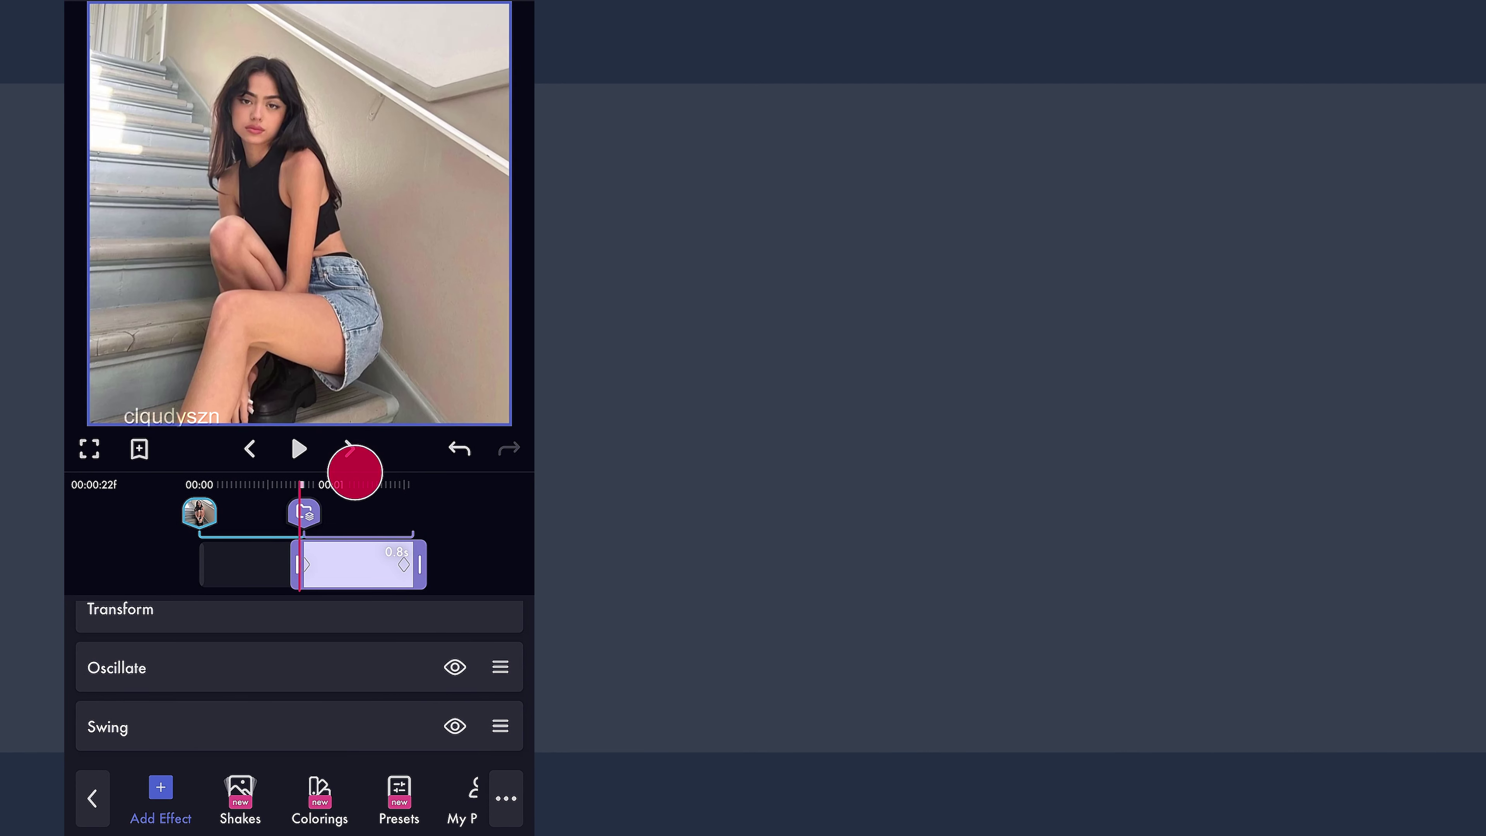
Step: Add the Oscillate effect by searching 'osc' and set its angle to 0°
click(92, 797)
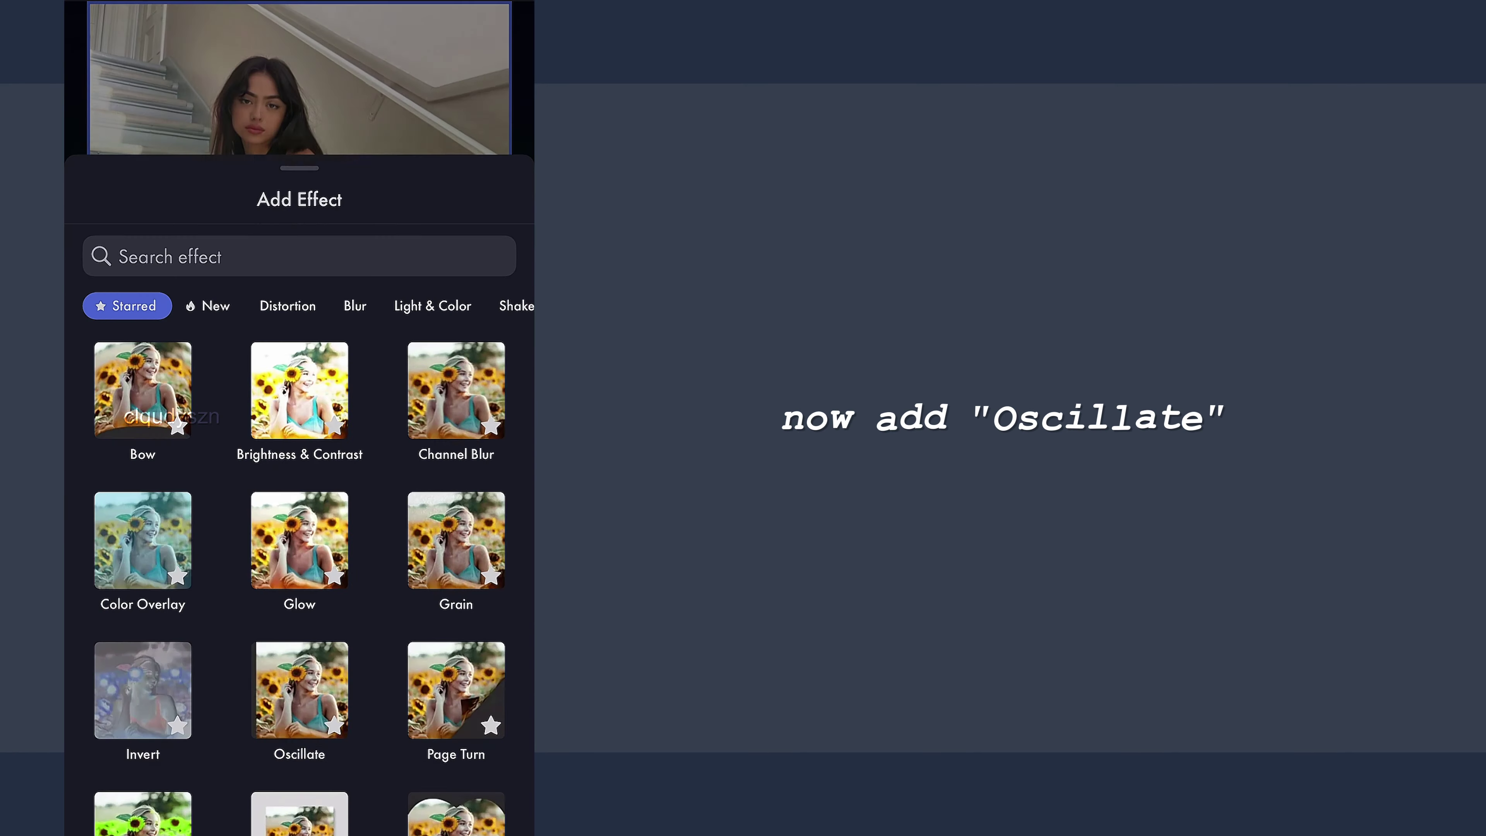
click(461, 149)
click(94, 757)
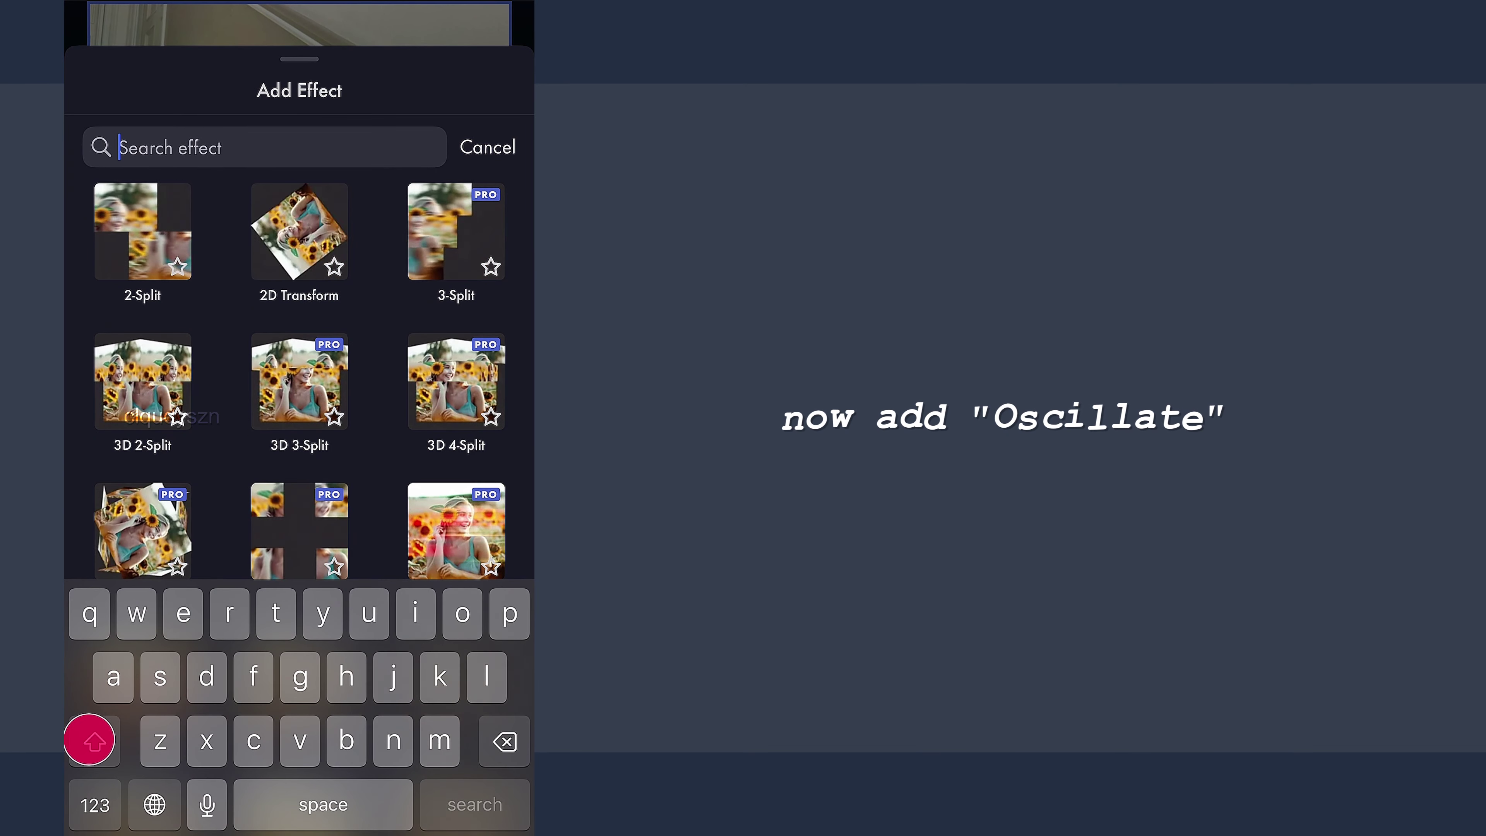
text(osc)
click(299, 231)
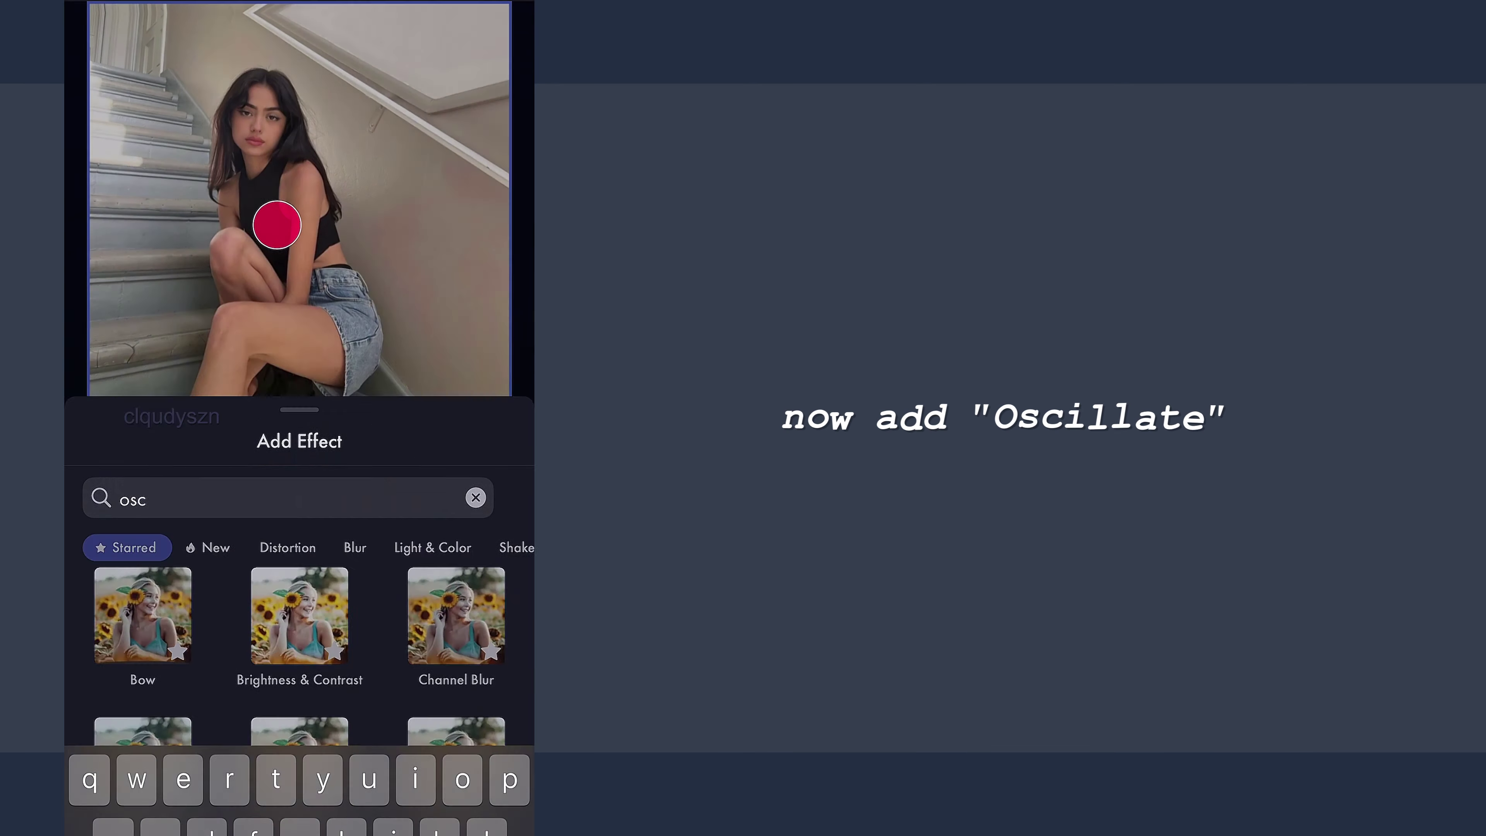
drag(288, 656, 479, 651)
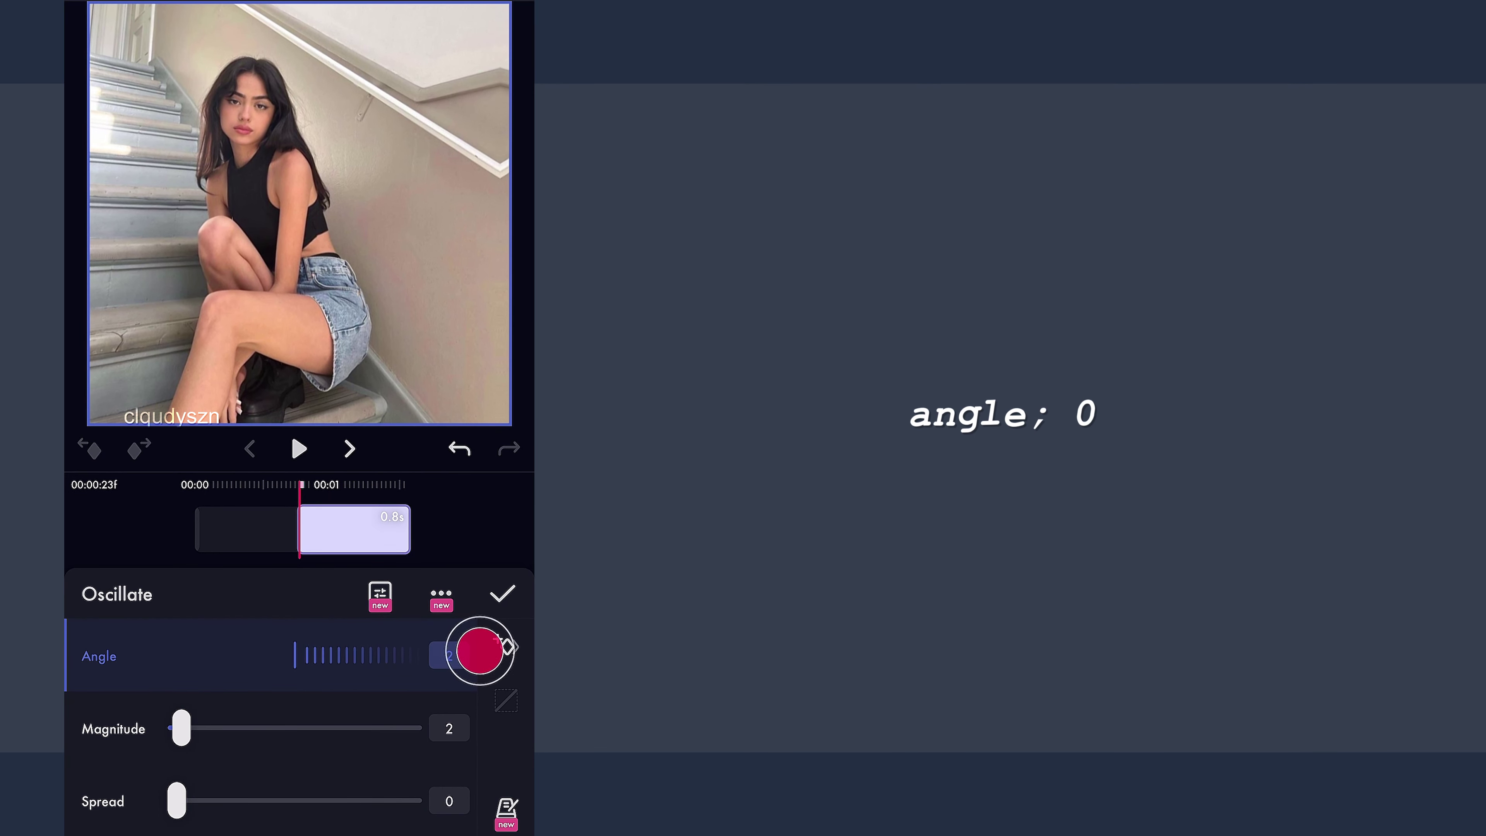
Step: Keyframe Oscillate Magnitude from 30 at the start to 0 mid-clip with a steep fast-start ease
drag(182, 728, 106, 722)
click(505, 646)
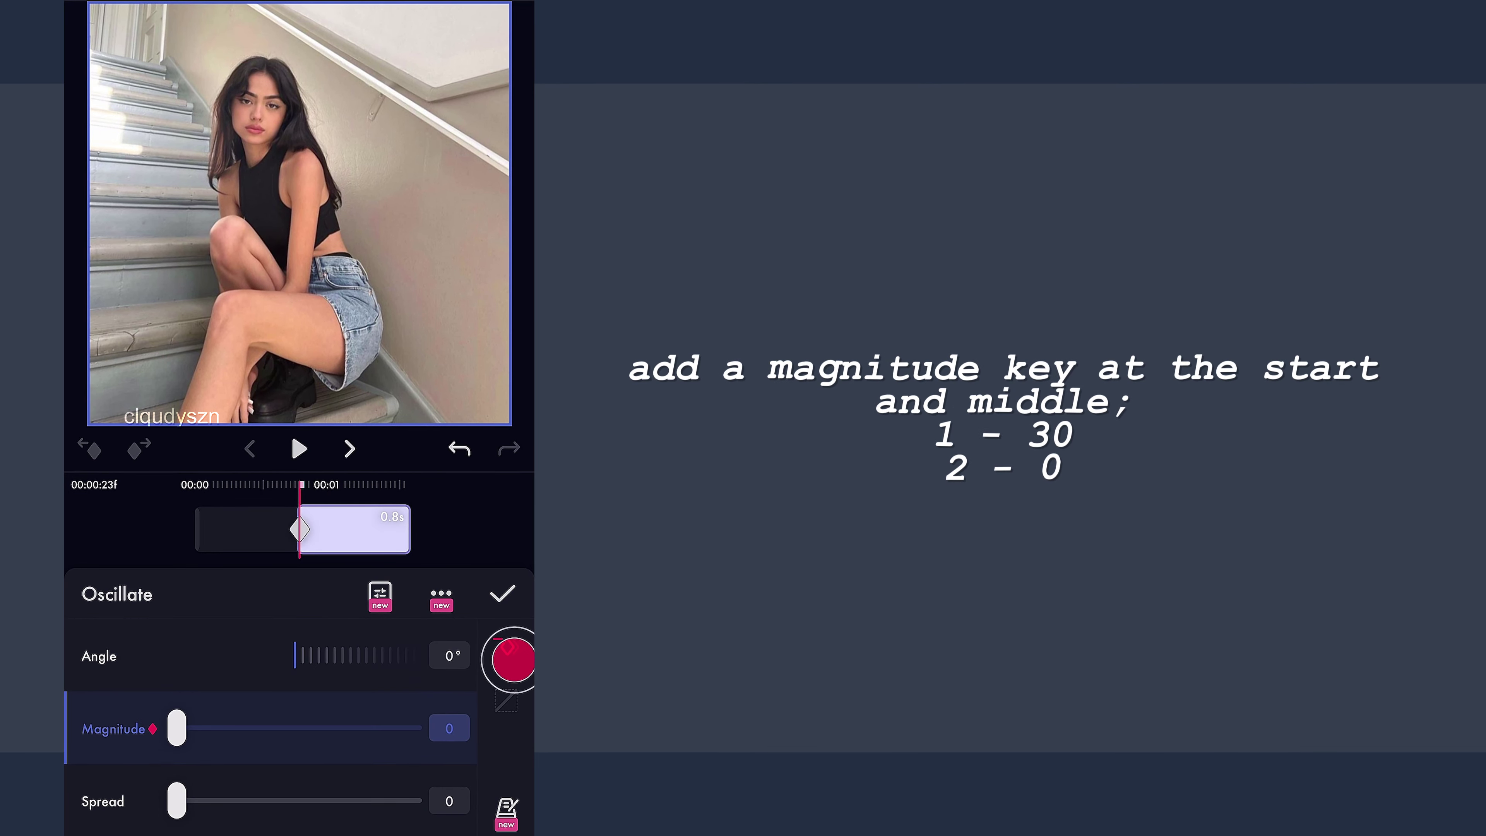
mouse_move(510, 523)
mouse_down()
mouse_move(462, 527)
mouse_move(491, 532)
mouse_up()
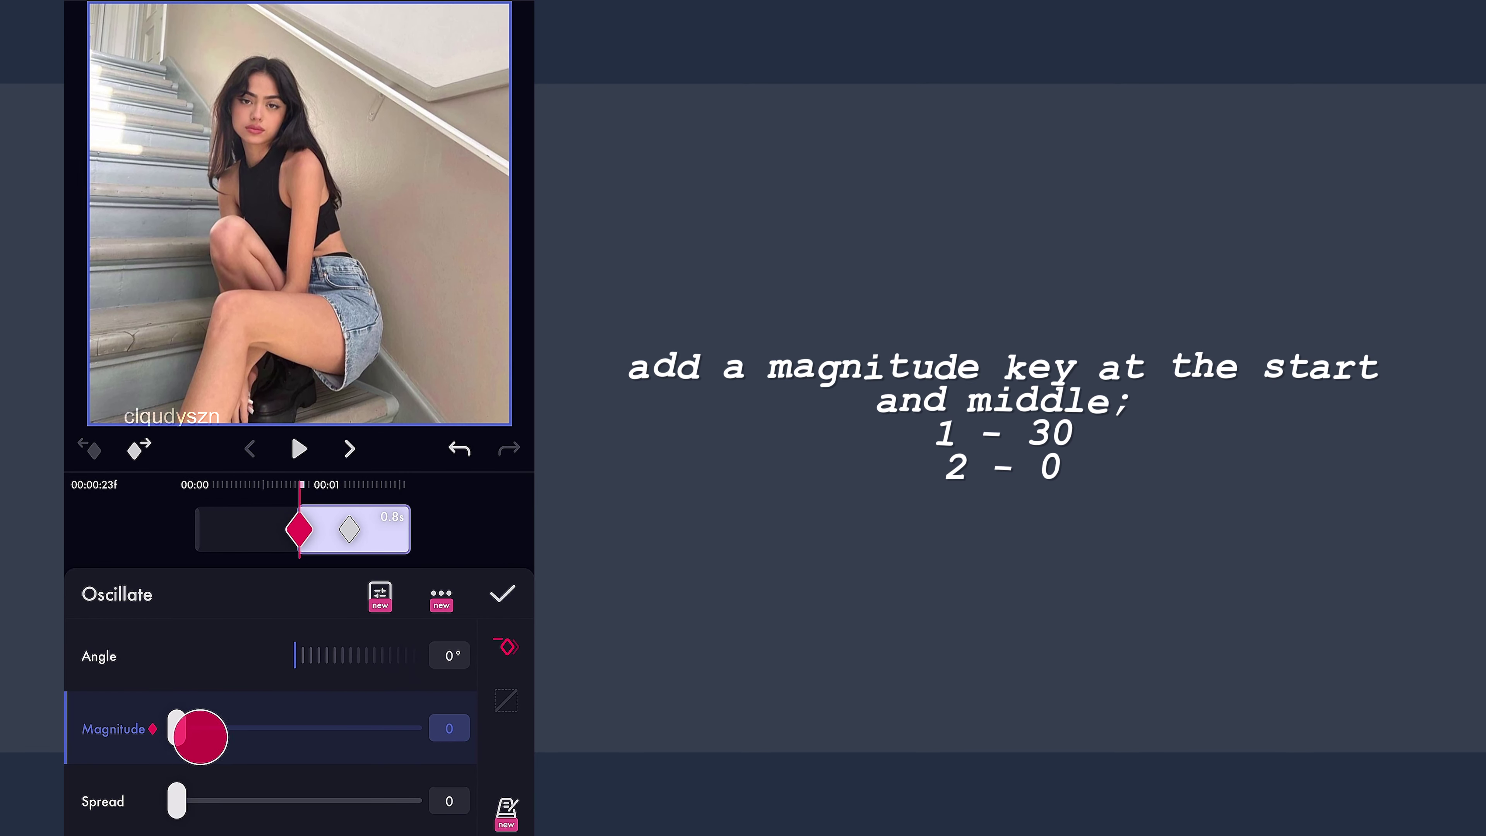
drag(200, 737, 275, 746)
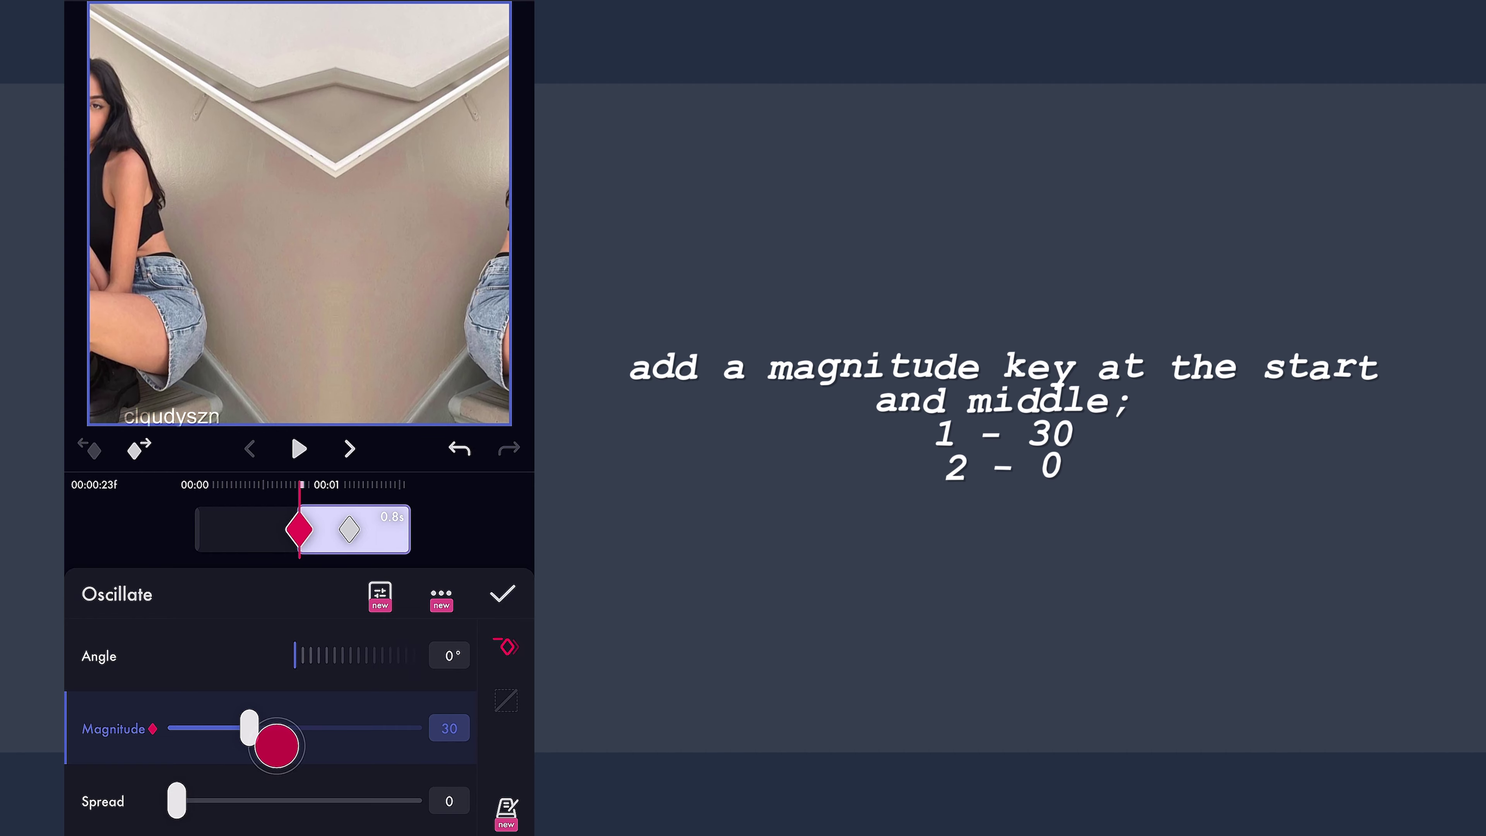
drag(468, 529, 458, 521)
click(506, 700)
drag(212, 703, 81, 614)
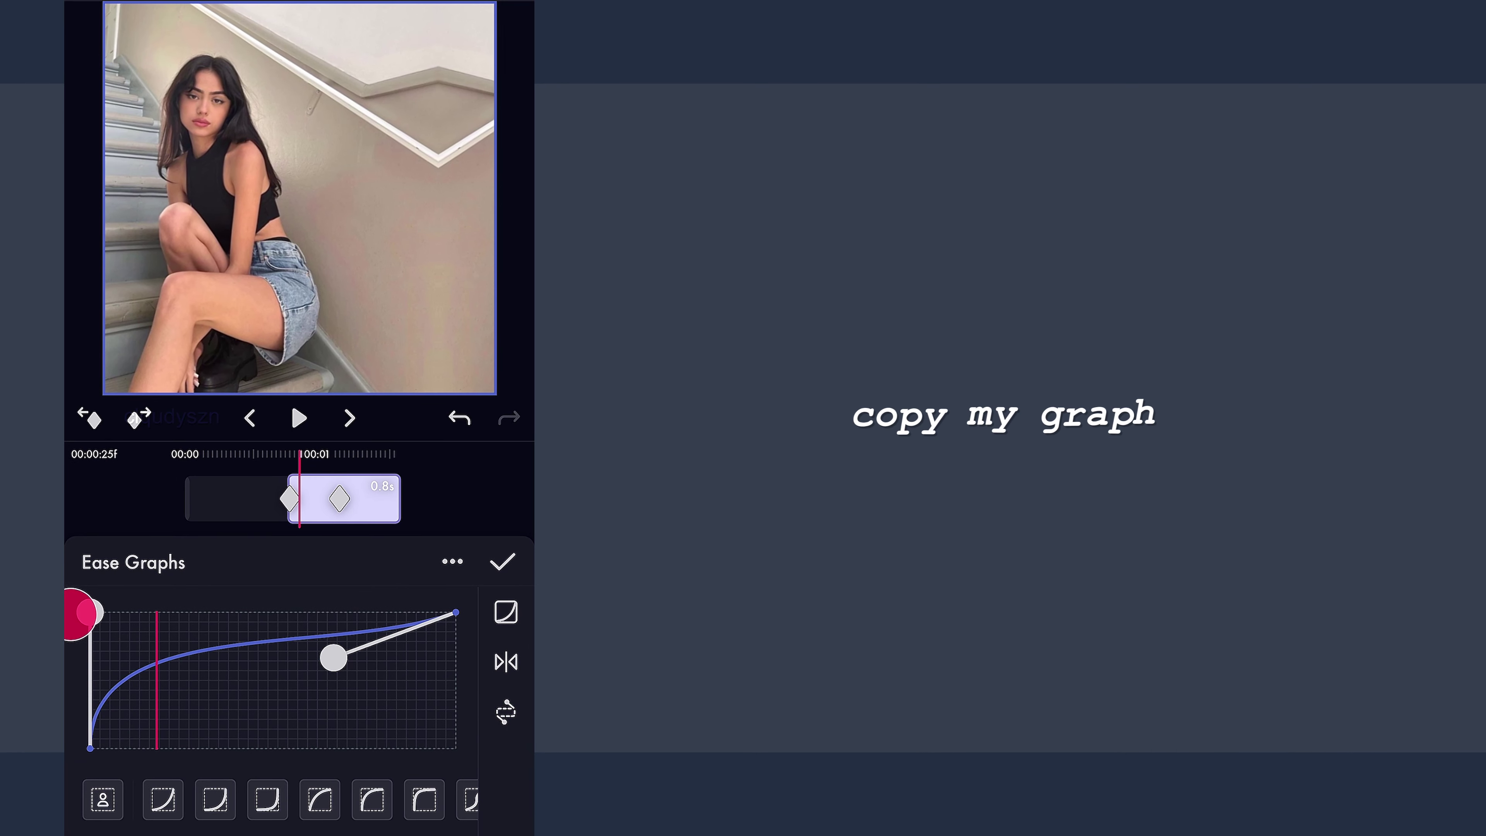
drag(333, 658, 90, 612)
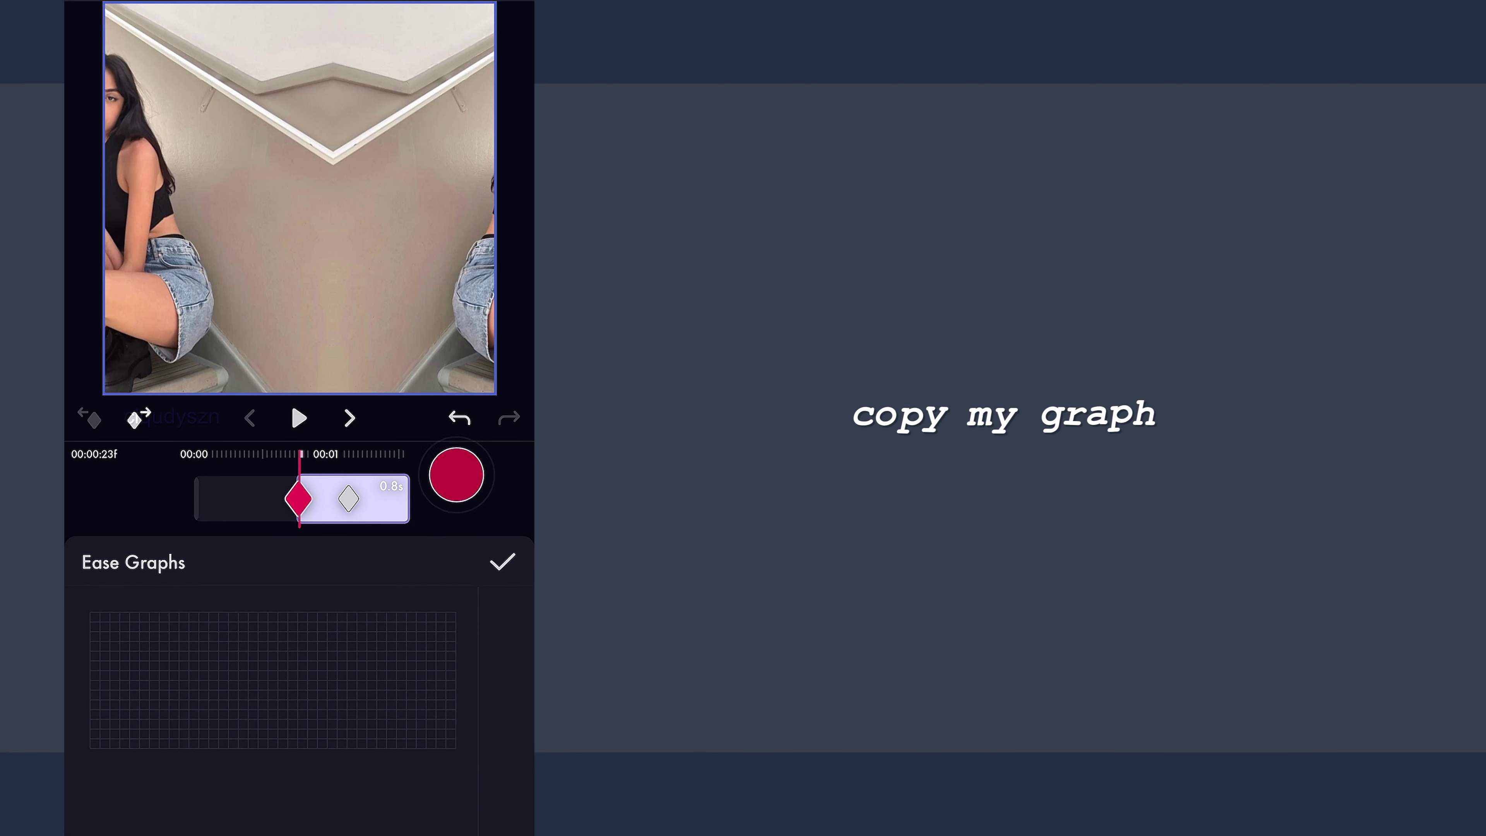
Step: Set the Oscillate frequency to 30
scroll(421, 607, down, 2)
drag(206, 724, 485, 781)
scroll(382, 680, down, 2)
Step: Preview the clip and raise the Oscillate frequency to 38
click(298, 449)
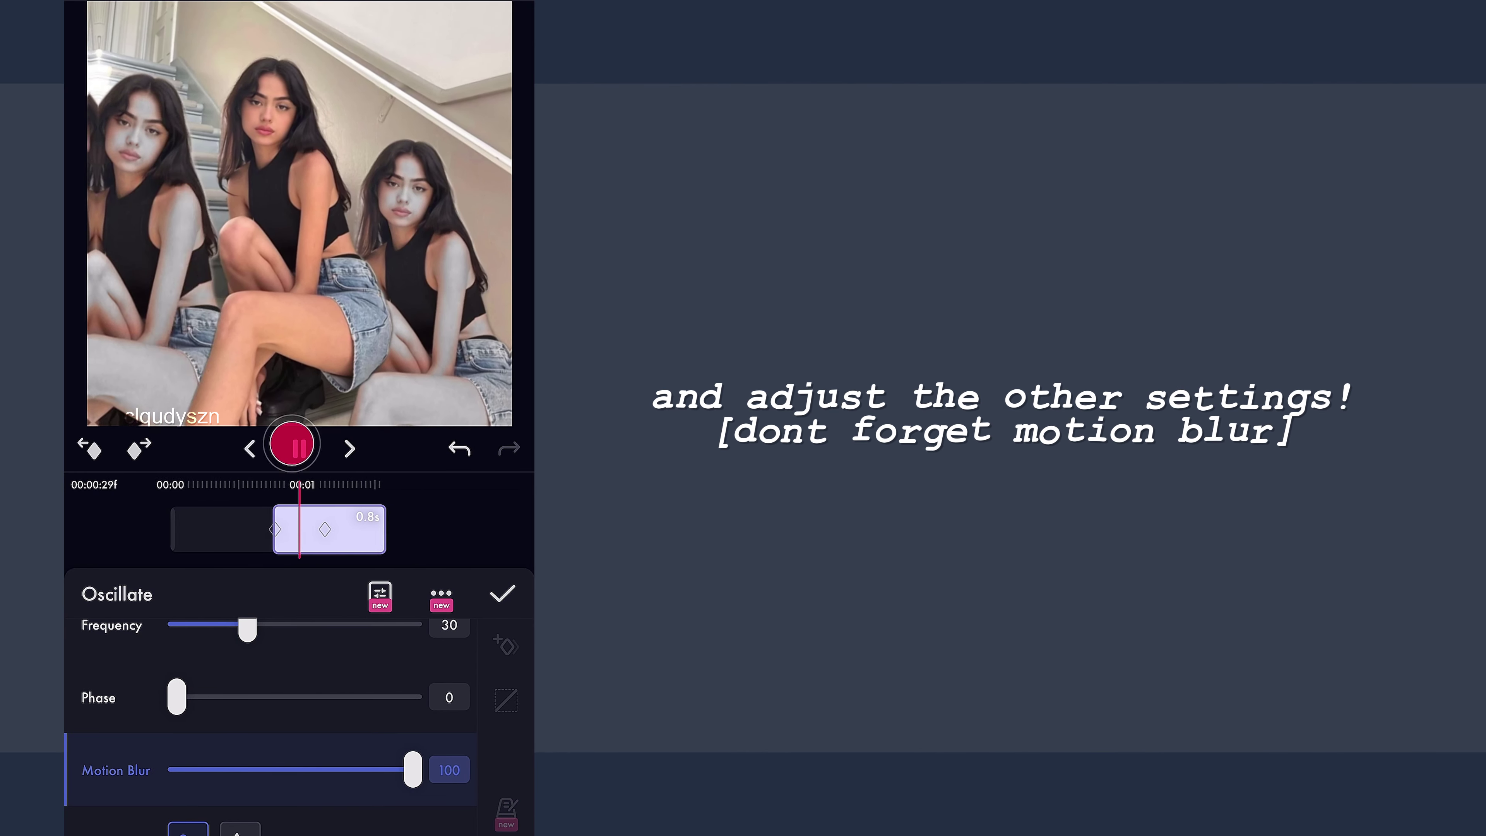
click(437, 518)
scroll(410, 715, up, 1)
scroll(409, 716, up, 1)
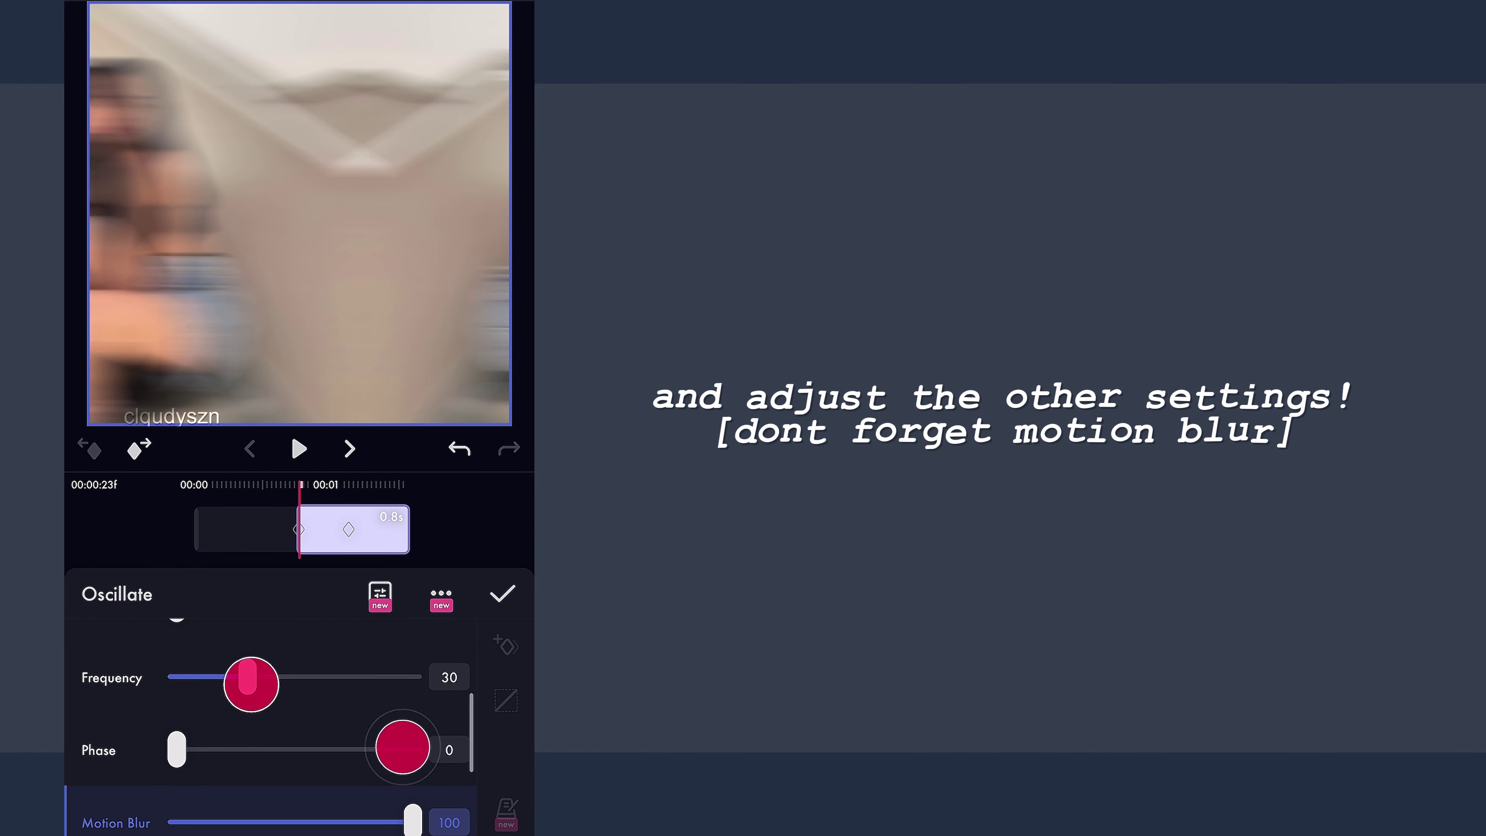
drag(249, 679, 284, 690)
Step: Confirm the Oscillate settings, replay the clip from the start, and bring up the effects list
click(299, 449)
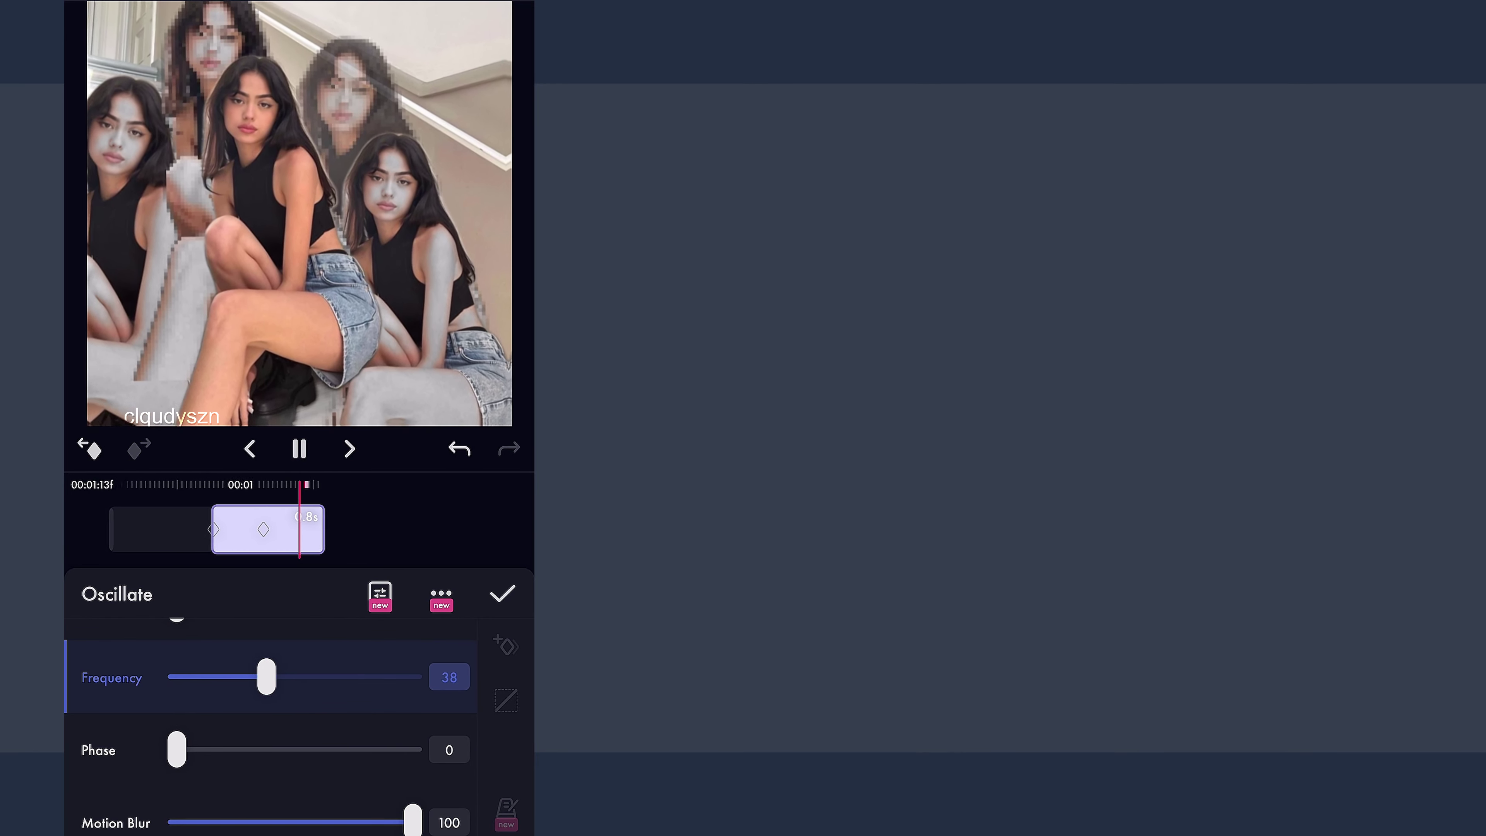
click(497, 541)
click(502, 593)
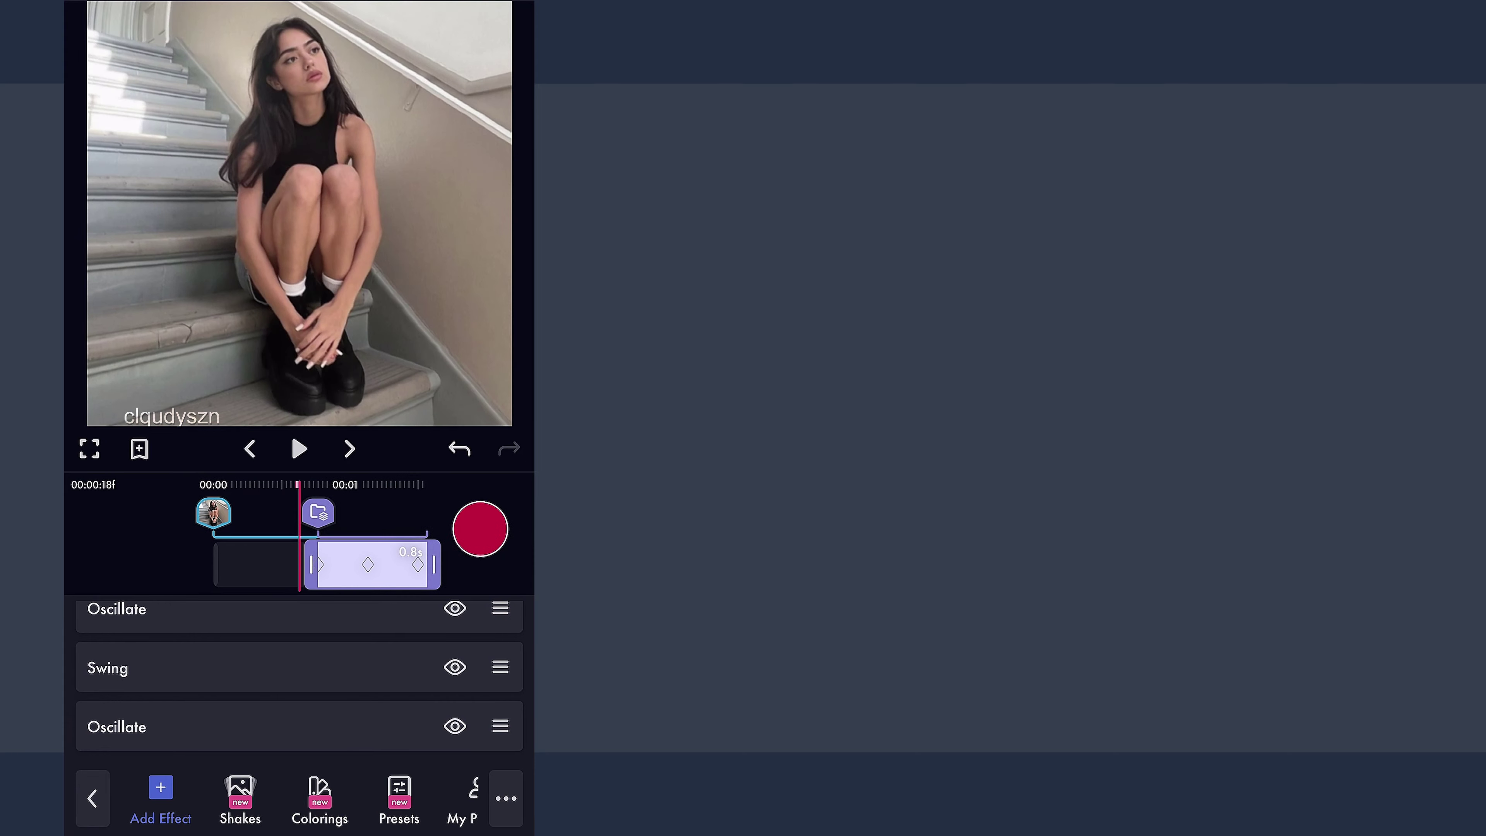
drag(433, 531, 524, 526)
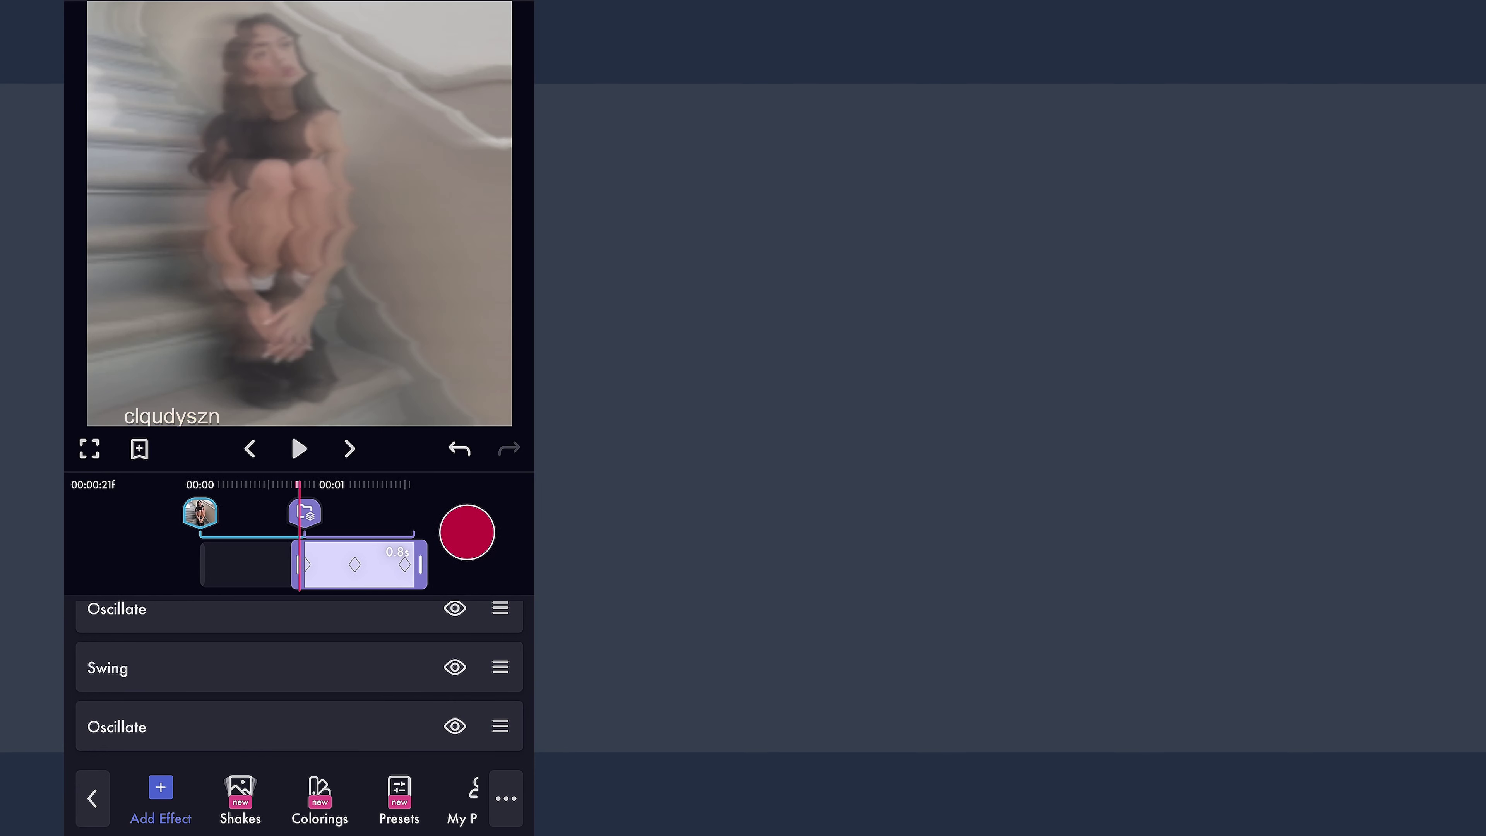
click(295, 449)
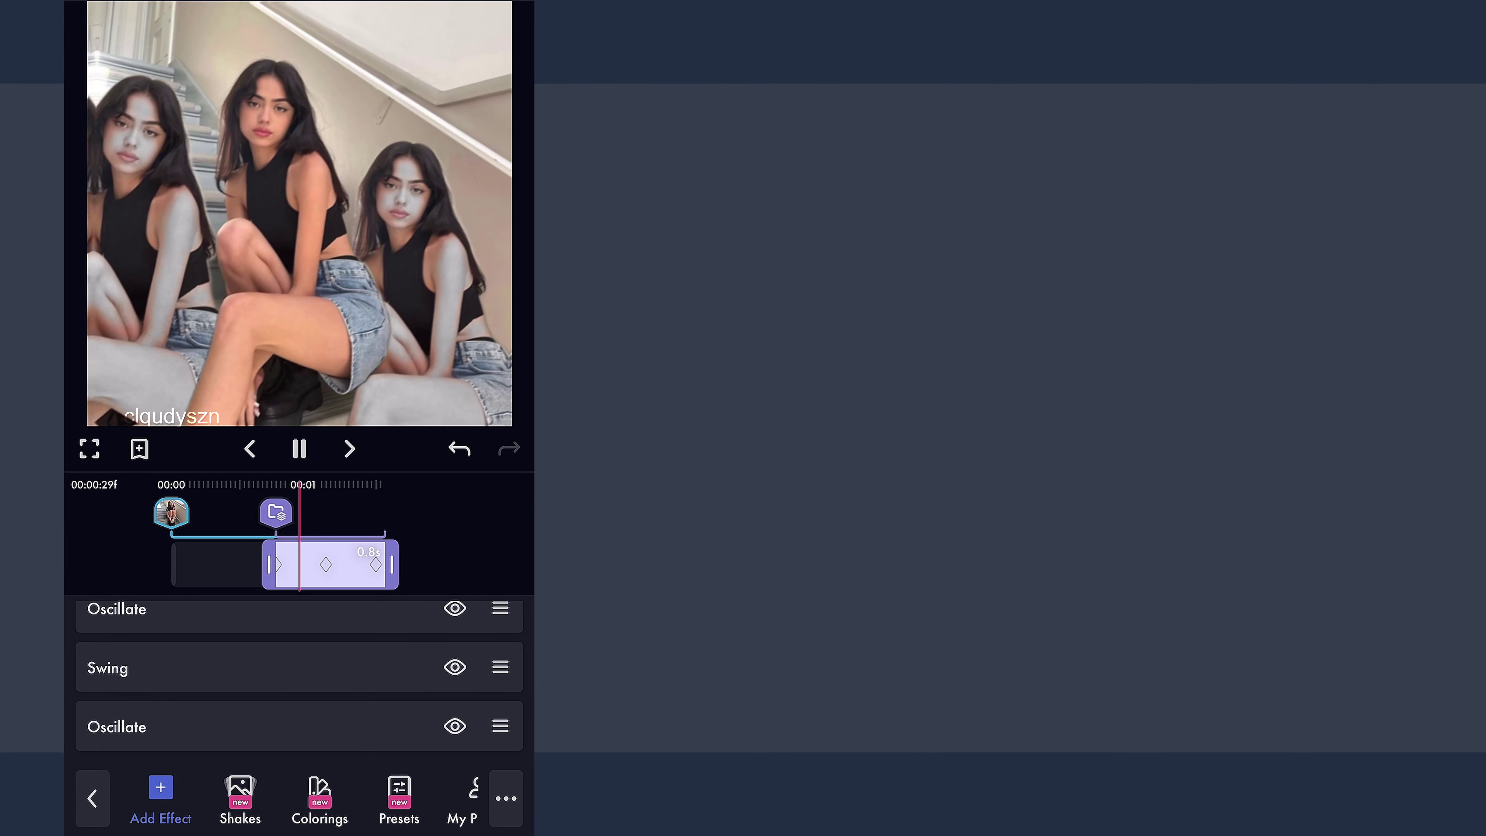
click(491, 516)
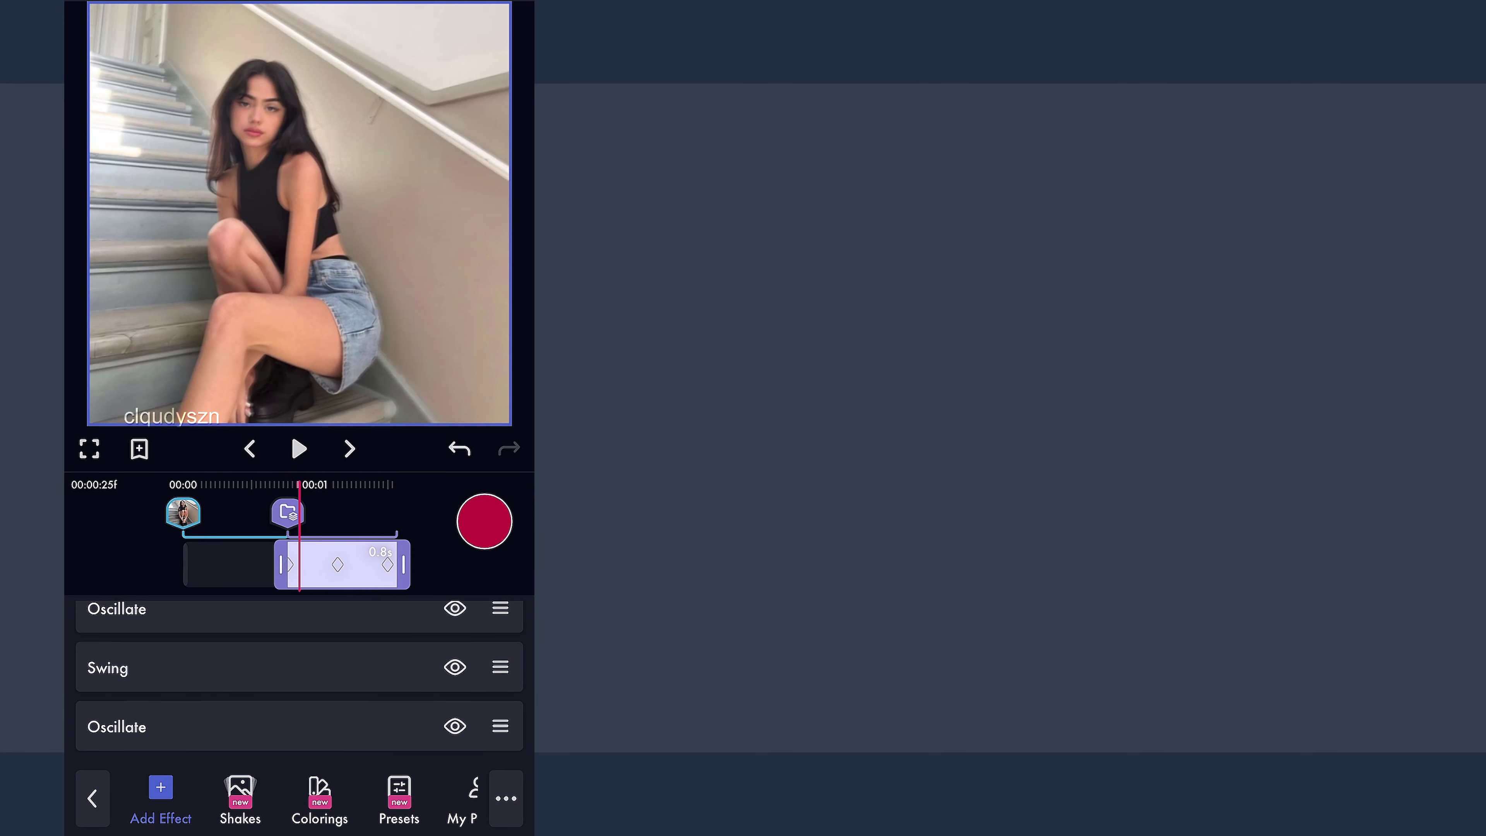
click(178, 791)
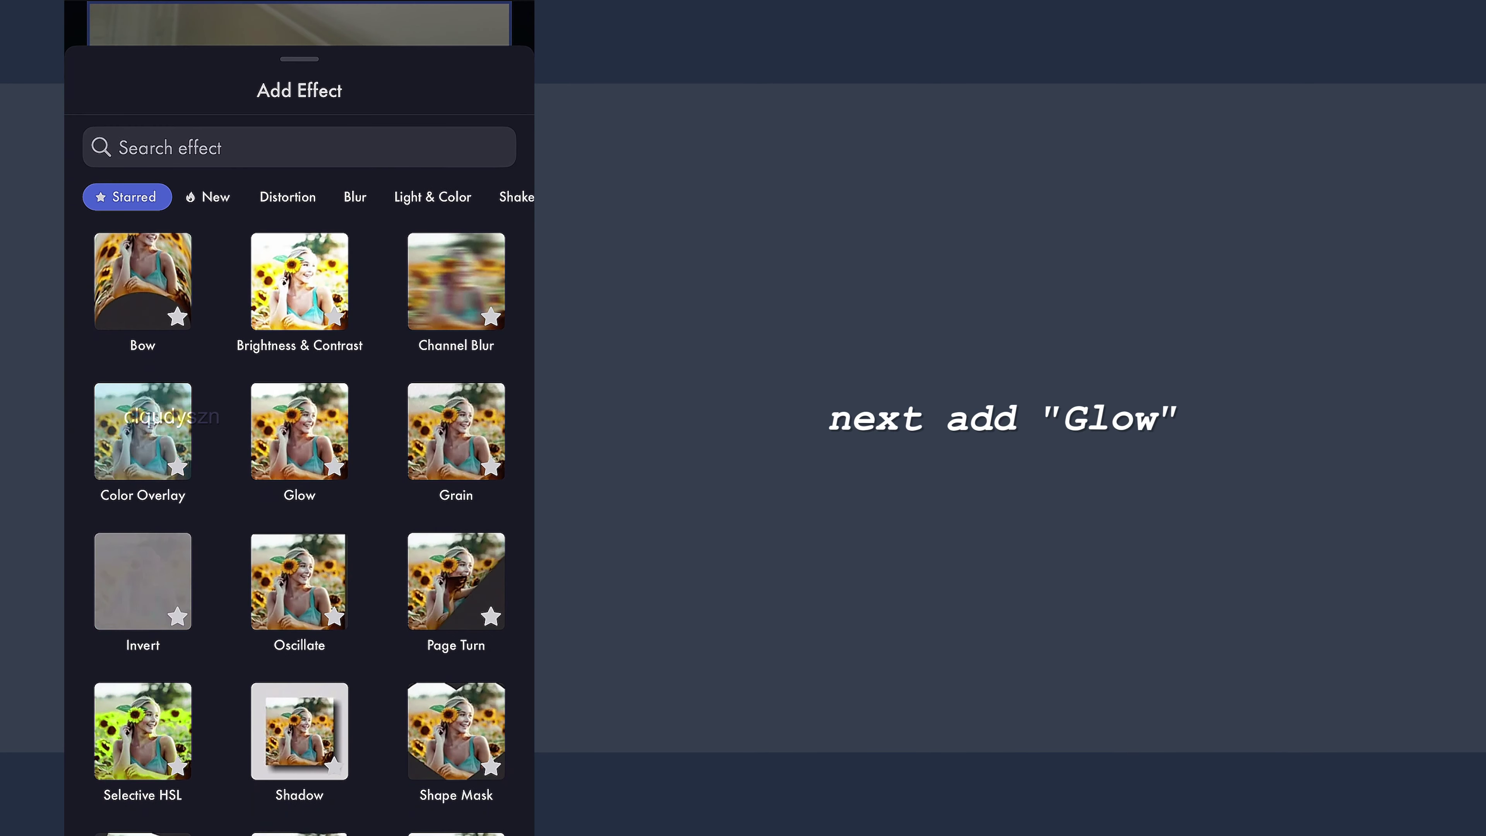
Step: Add Glow with intensity 0 at the start and end and about 28 at the middle keyframe
click(323, 399)
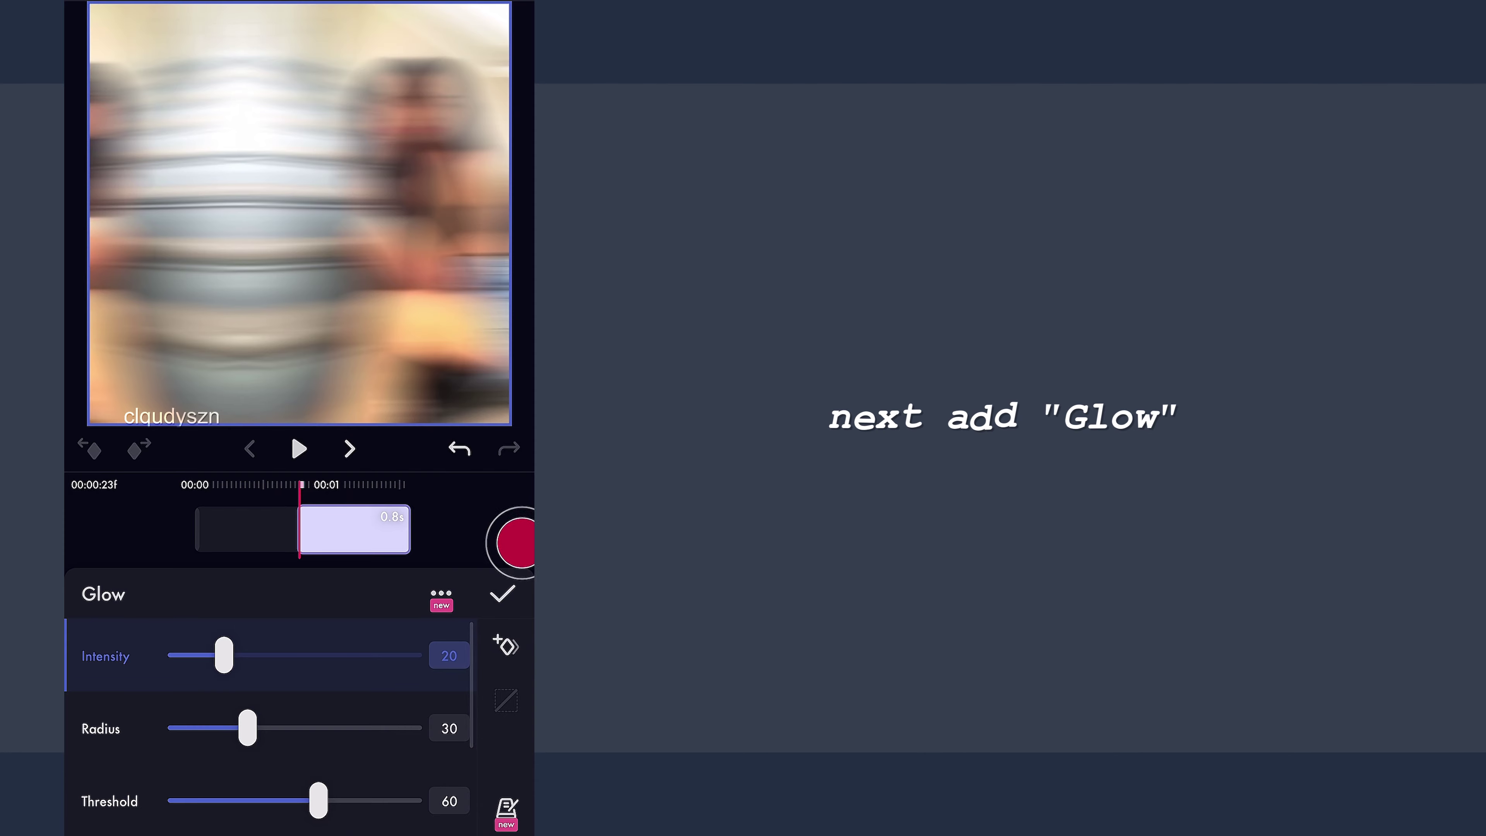
drag(500, 514, 489, 514)
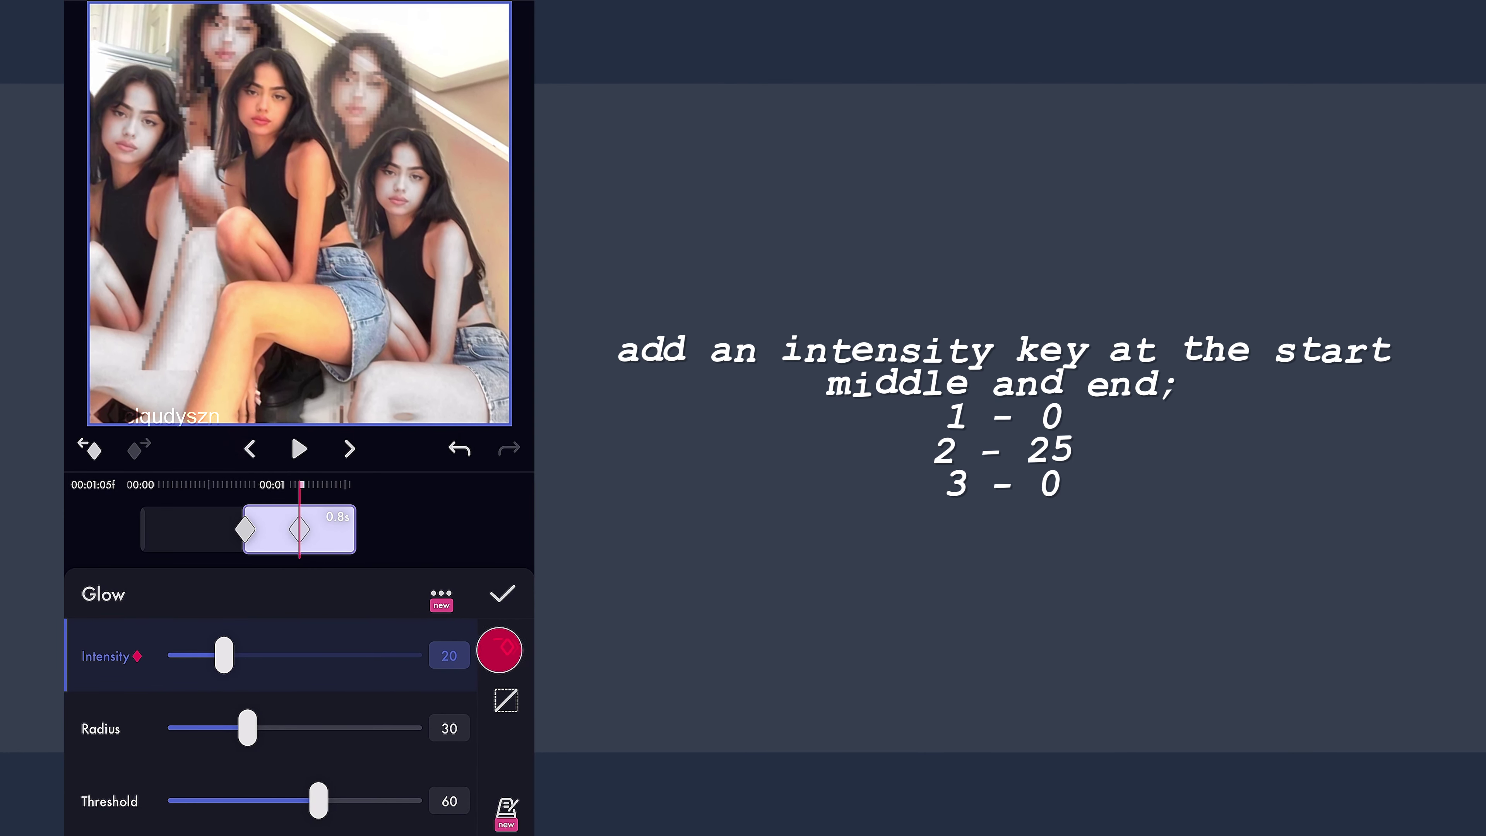
drag(456, 582, 406, 582)
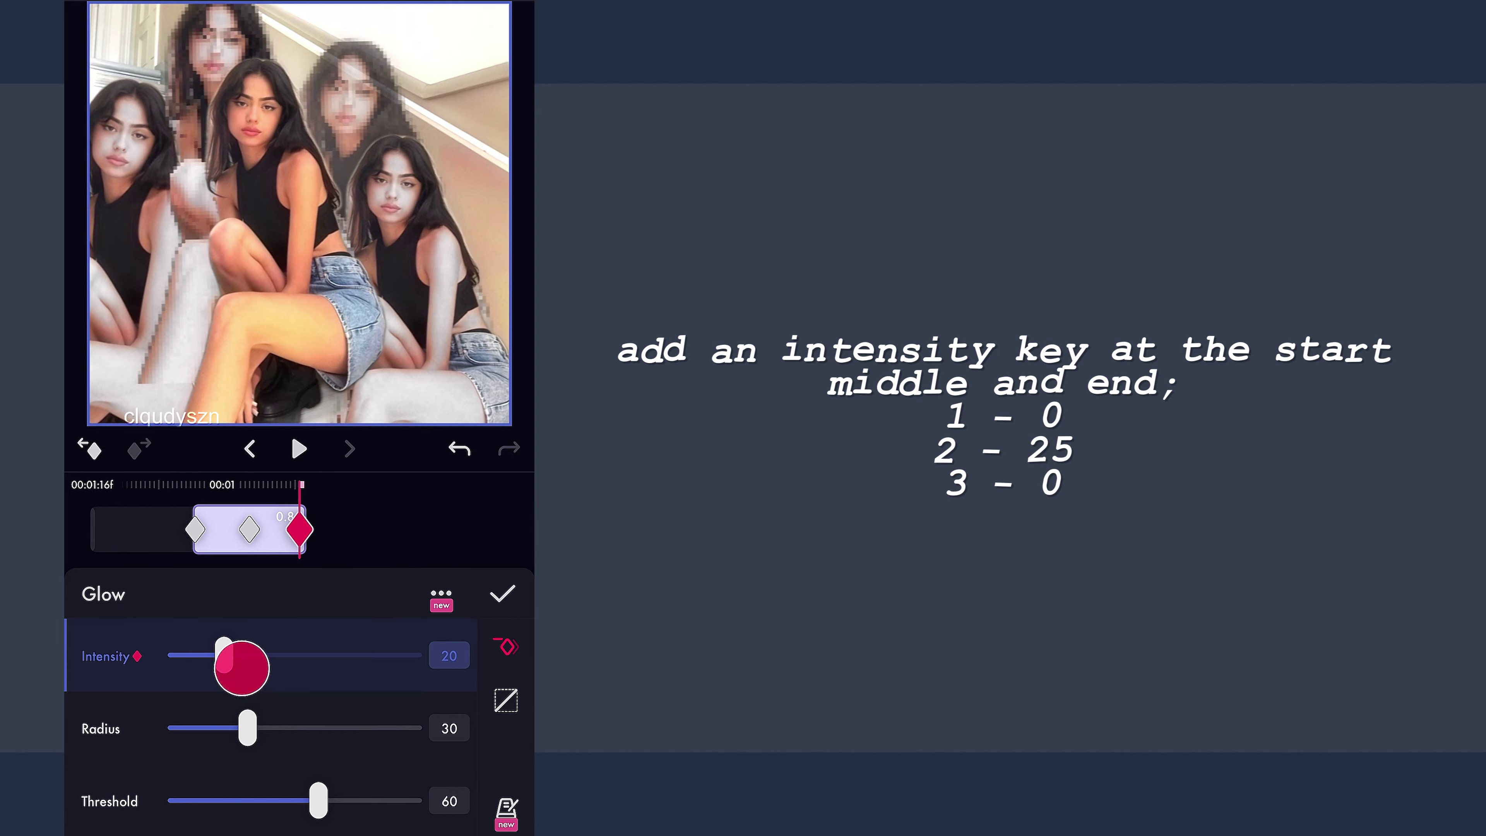
drag(242, 667, 103, 707)
drag(407, 516, 511, 504)
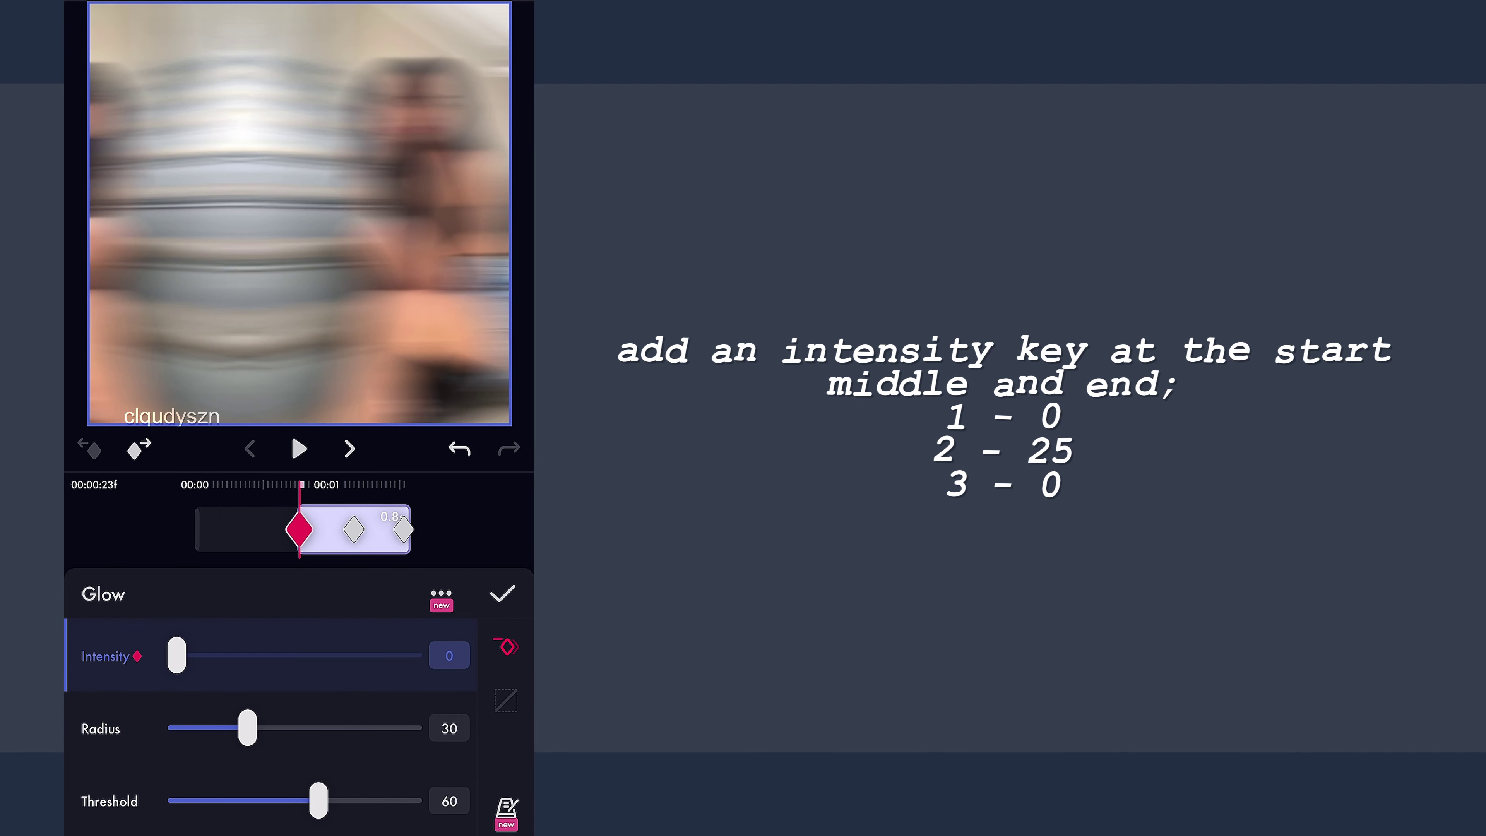
click(299, 449)
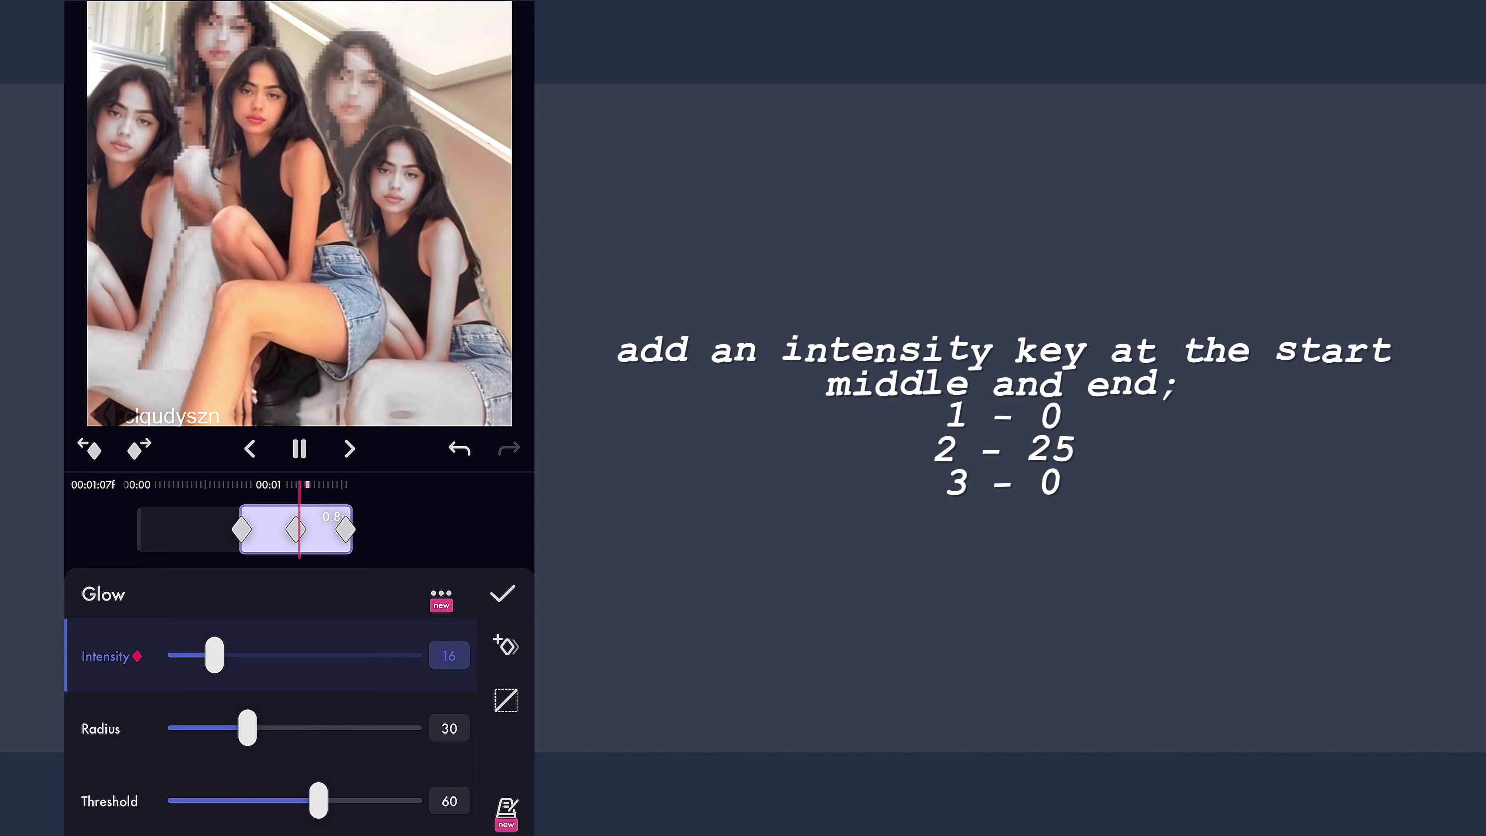
click(306, 530)
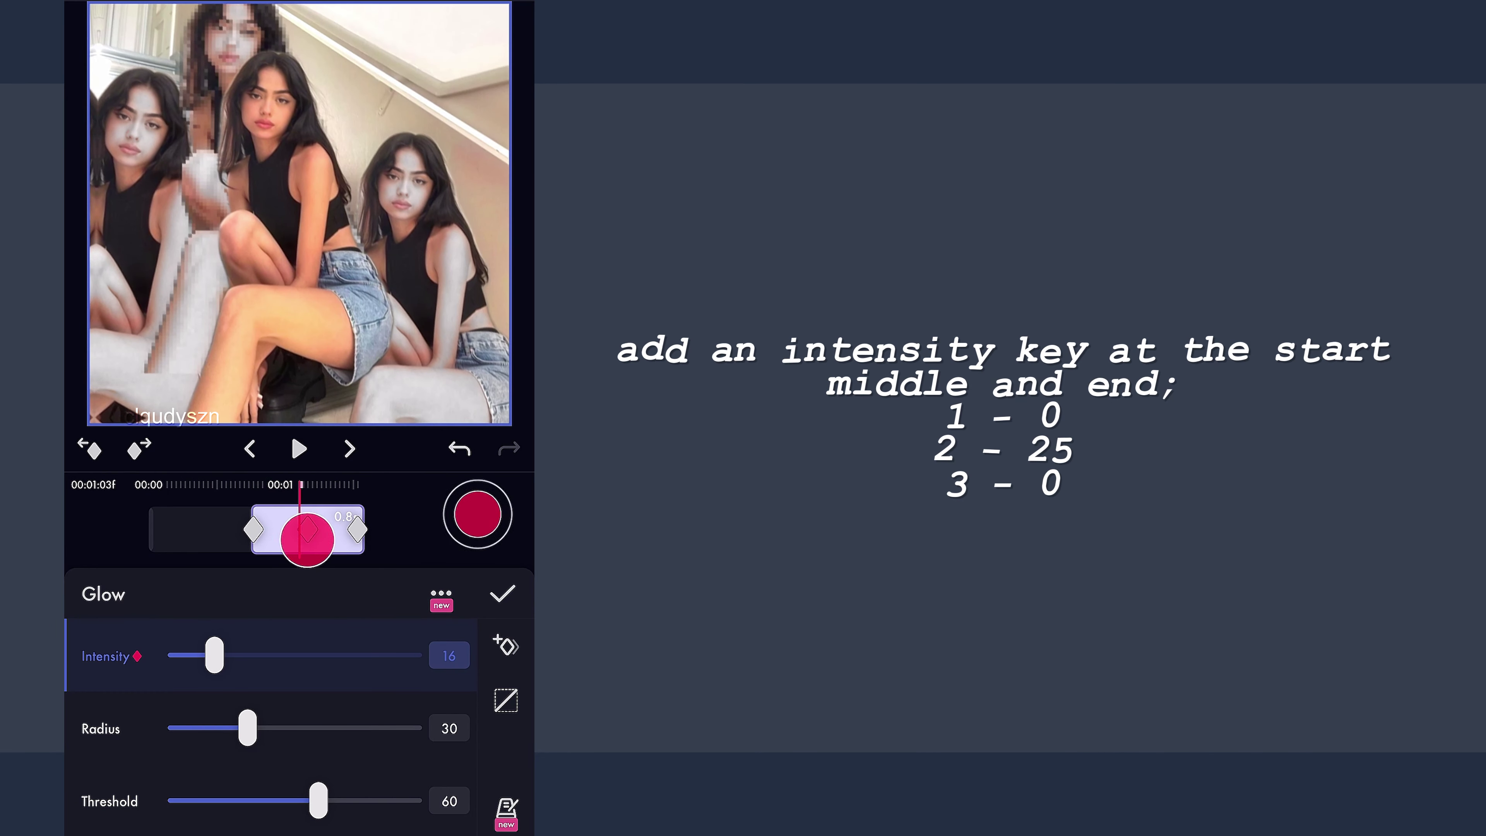
drag(230, 667, 239, 667)
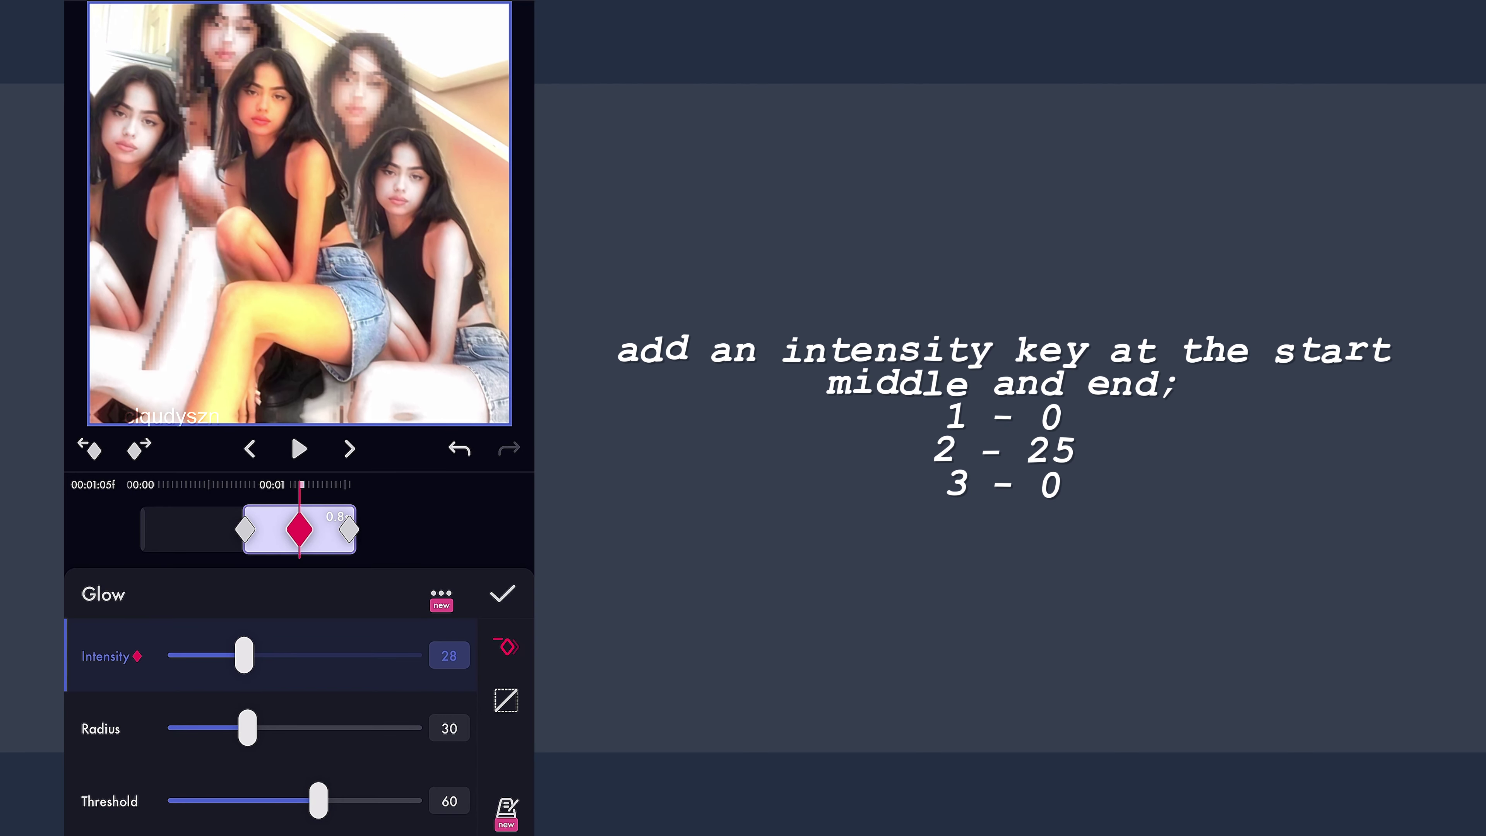
click(502, 593)
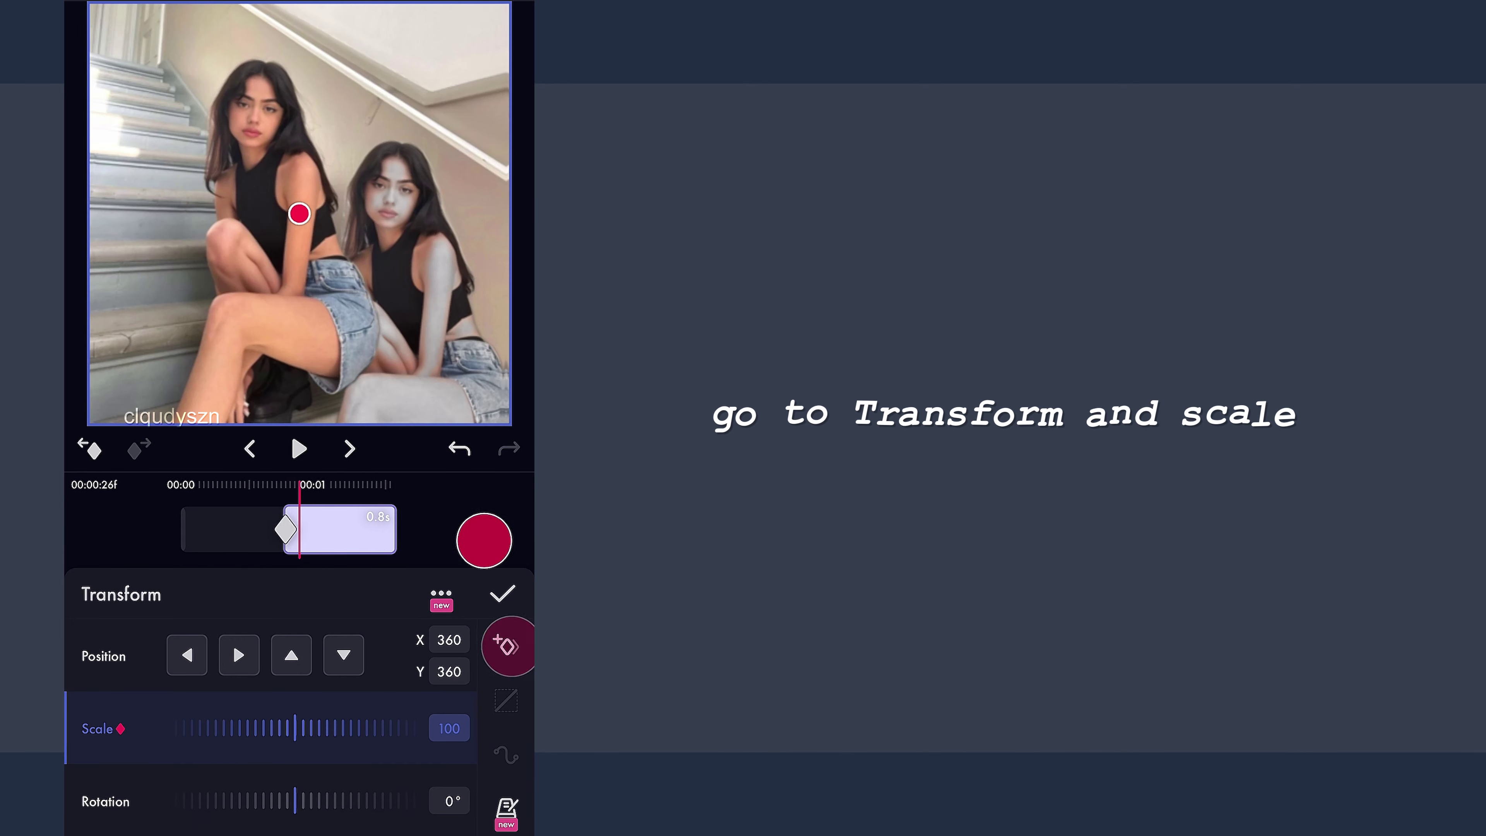
Step: Keyframe the layer's Scale to zoom in to about 130 at the clip's end
drag(484, 542, 371, 622)
drag(366, 724, 95, 721)
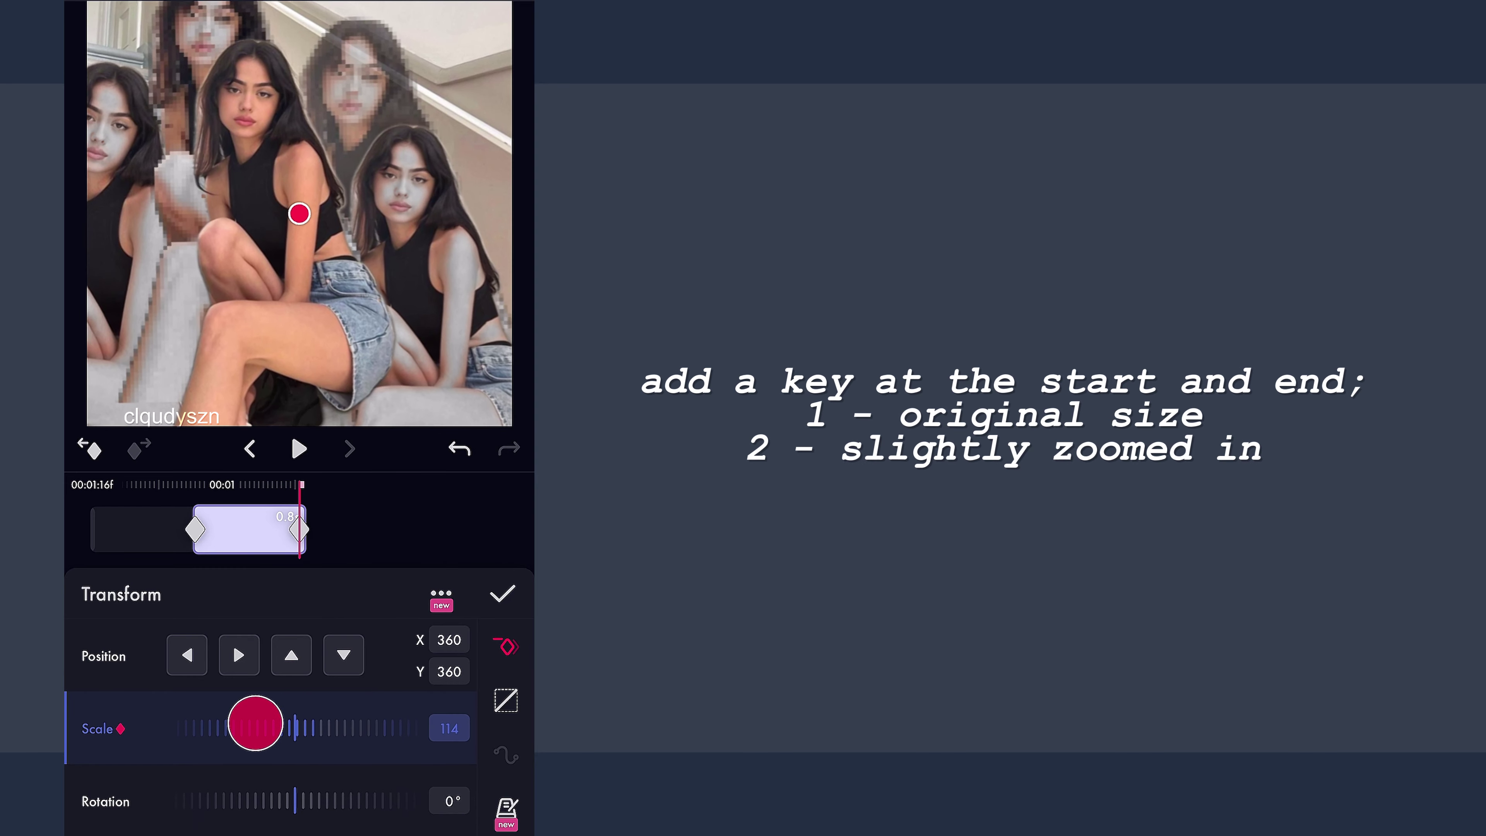
mouse_move(296, 734)
mouse_down()
mouse_move(166, 740)
mouse_move(433, 739)
mouse_up()
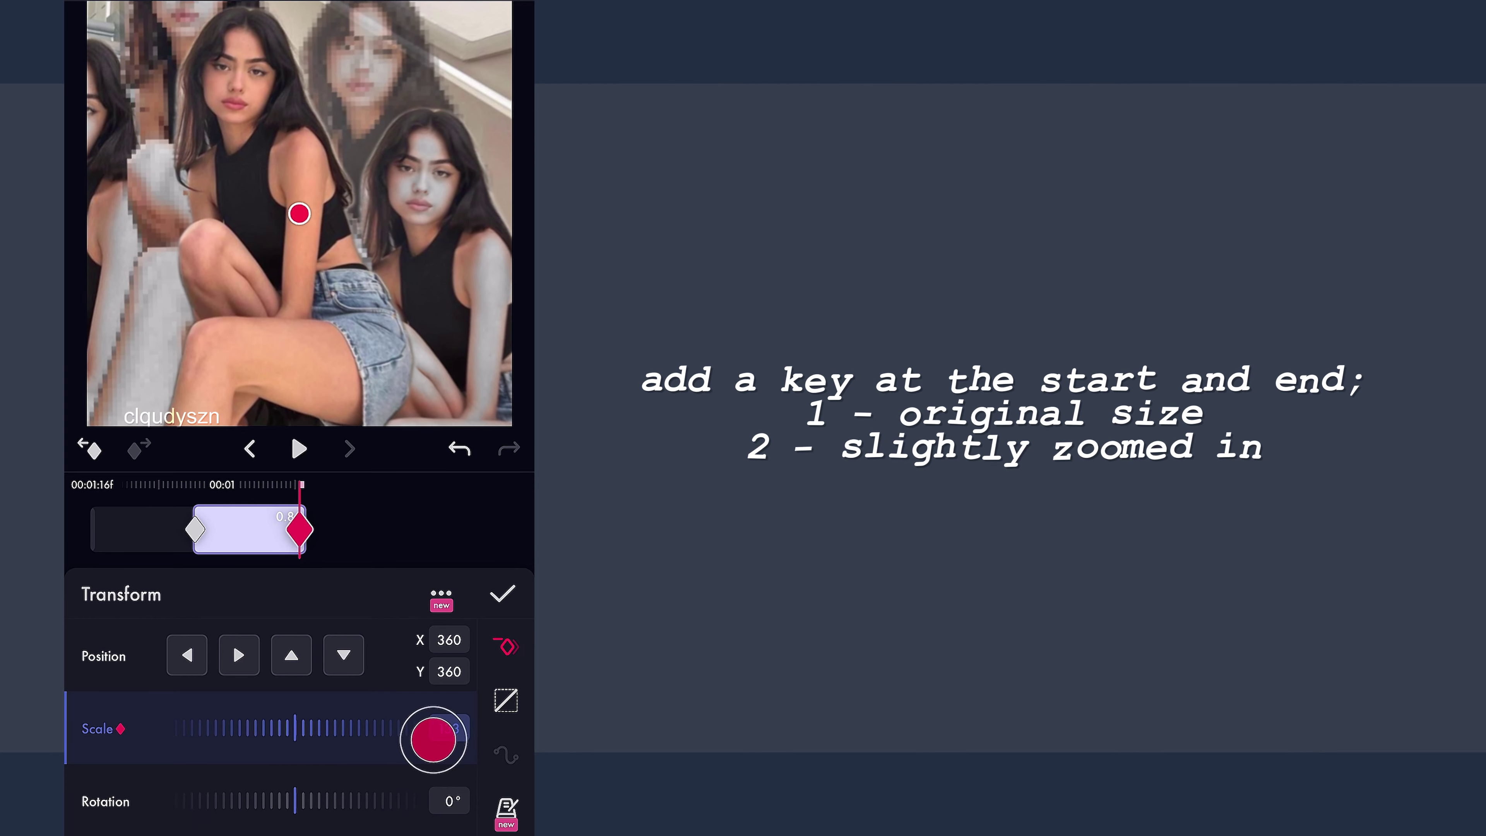
click(498, 526)
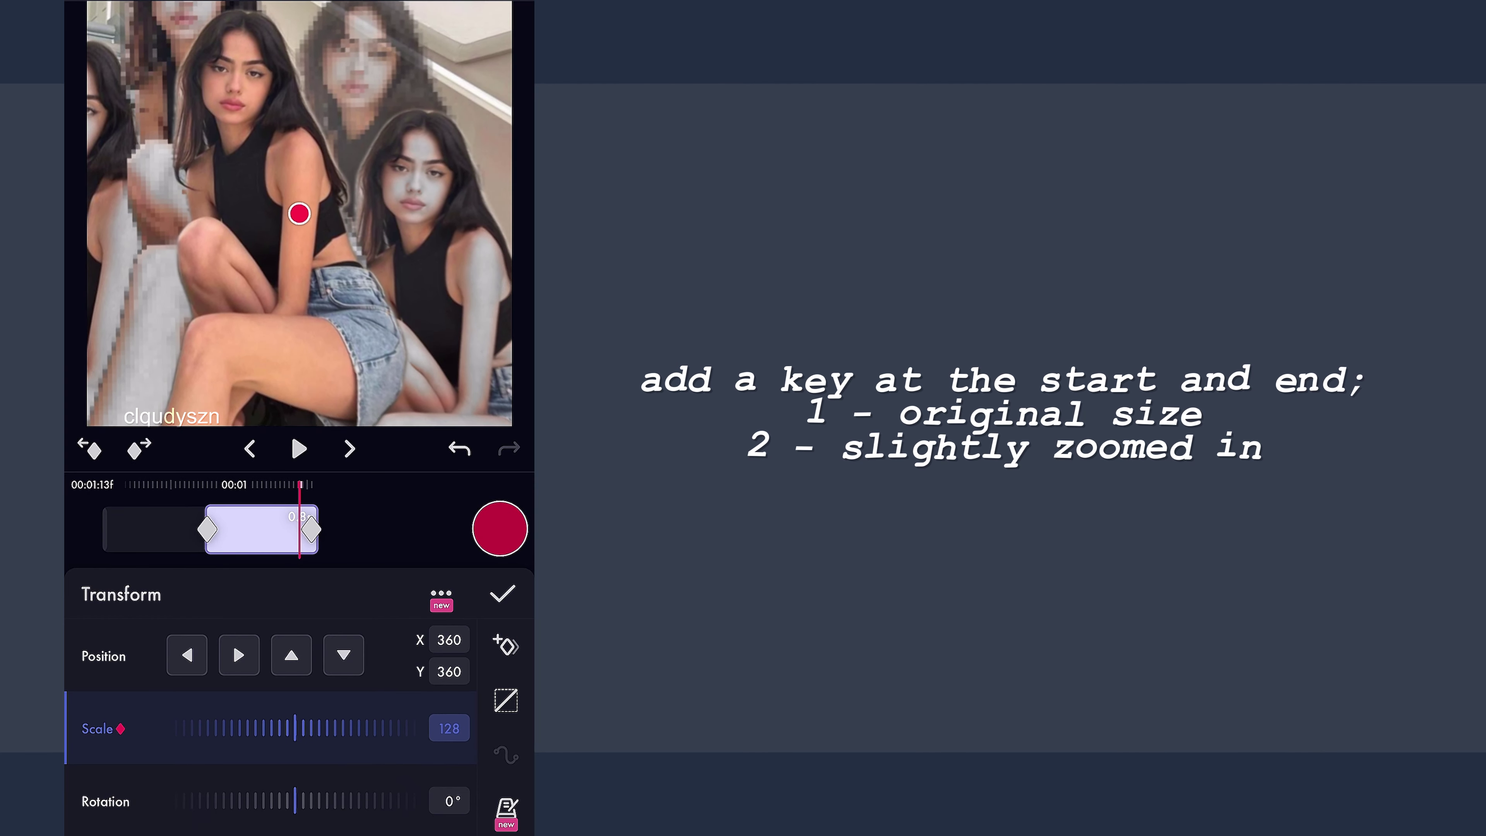
Step: Bend the Scale ease graph into an S-curve and copy the graph
click(508, 699)
drag(212, 703, 349, 749)
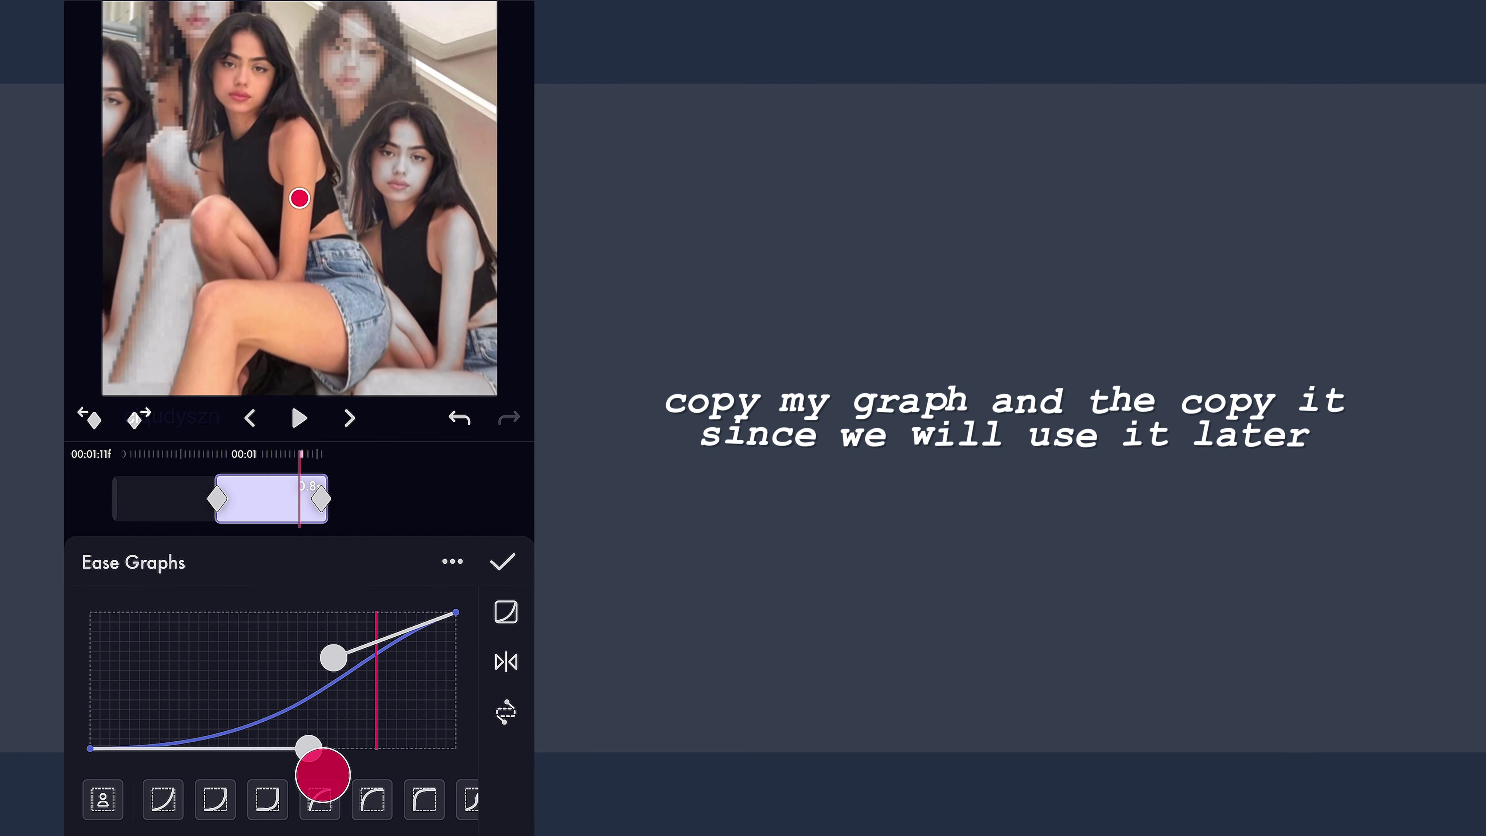
drag(334, 658, 205, 610)
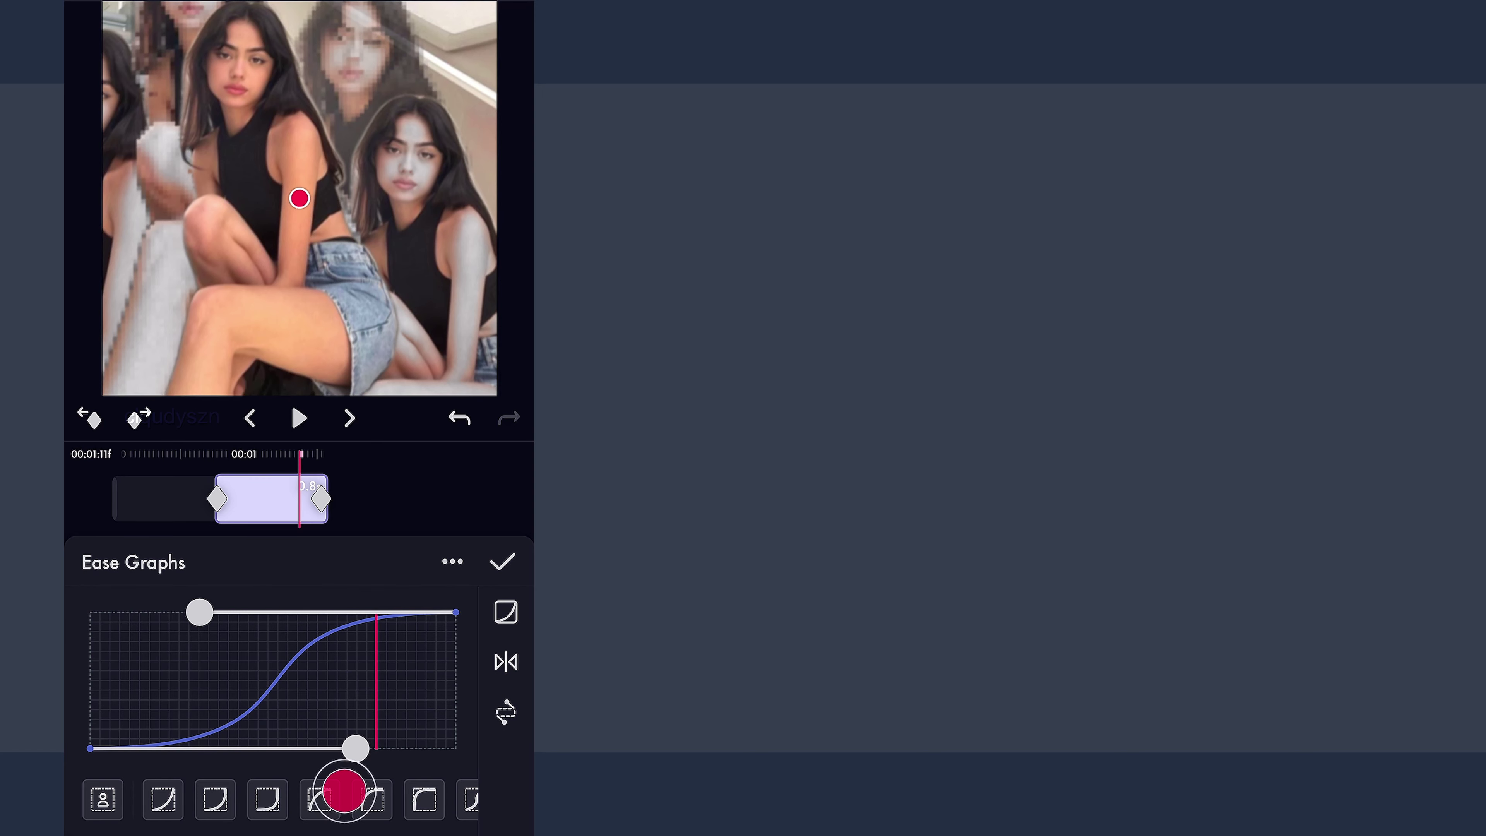
click(452, 562)
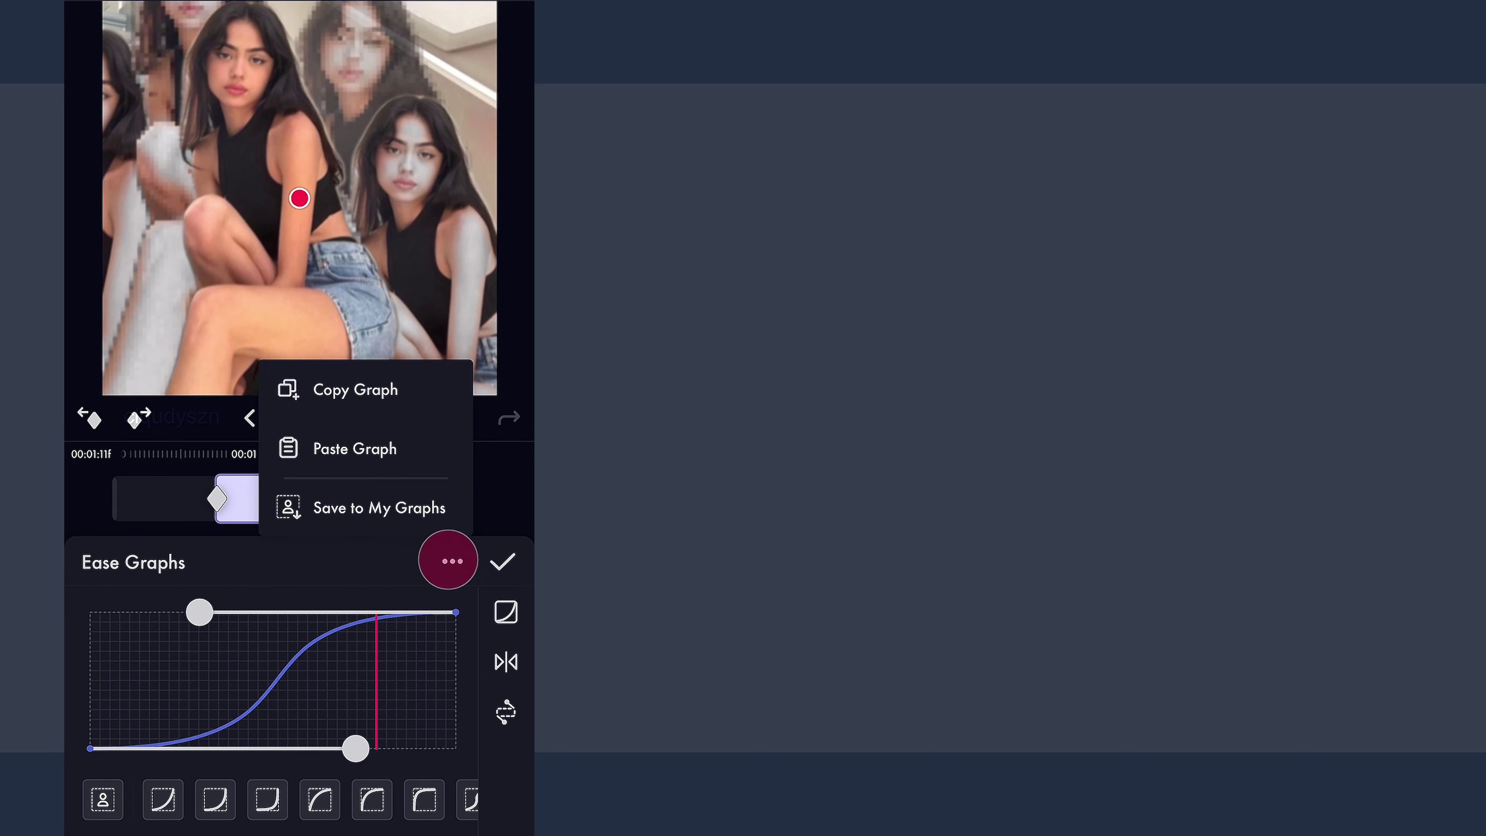
click(413, 389)
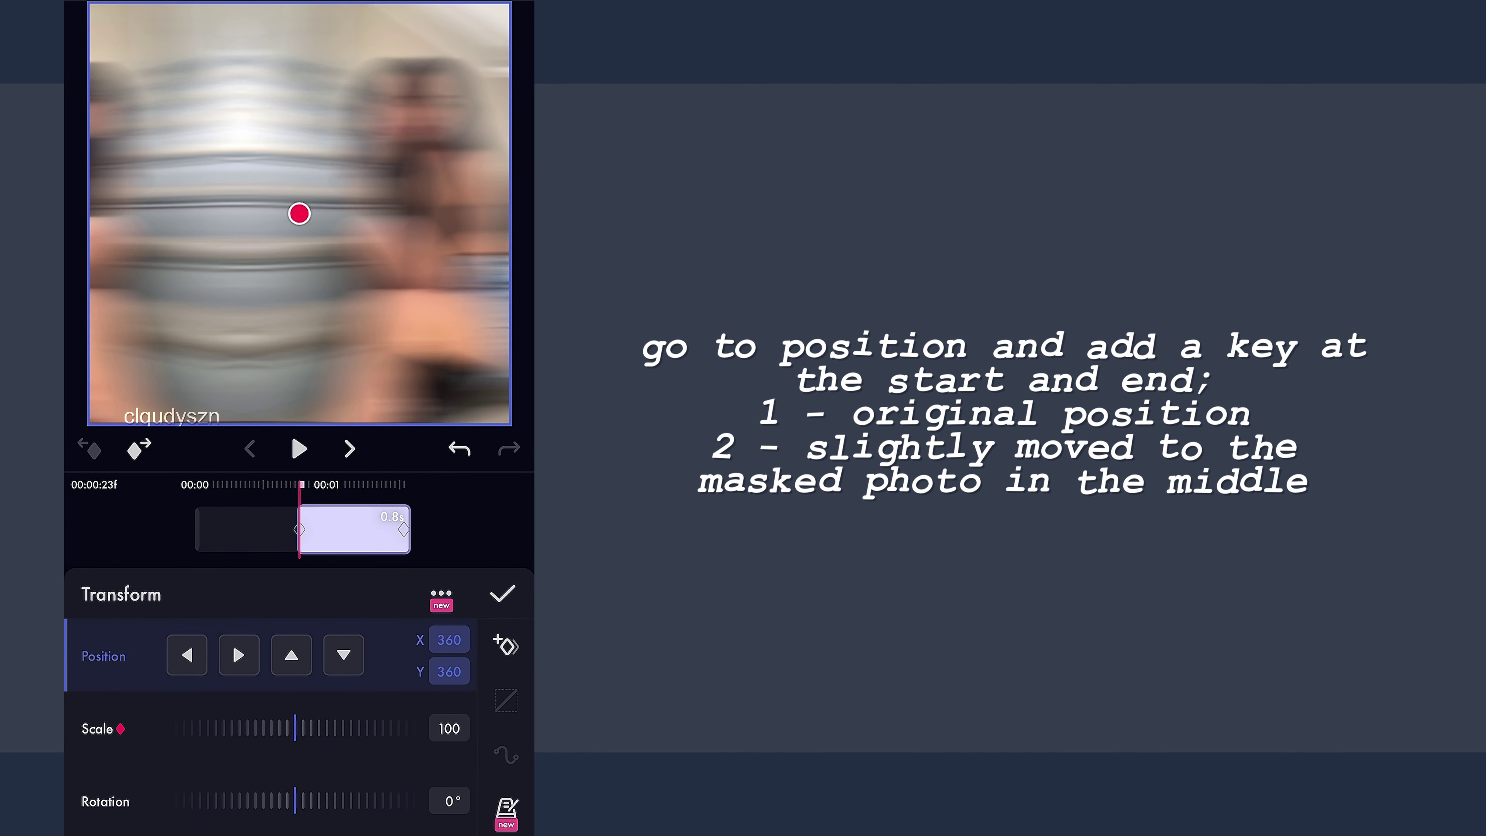
Step: Keyframe Position, shifting the layer toward the middle photo at the clip's end
click(506, 646)
drag(512, 524, 325, 585)
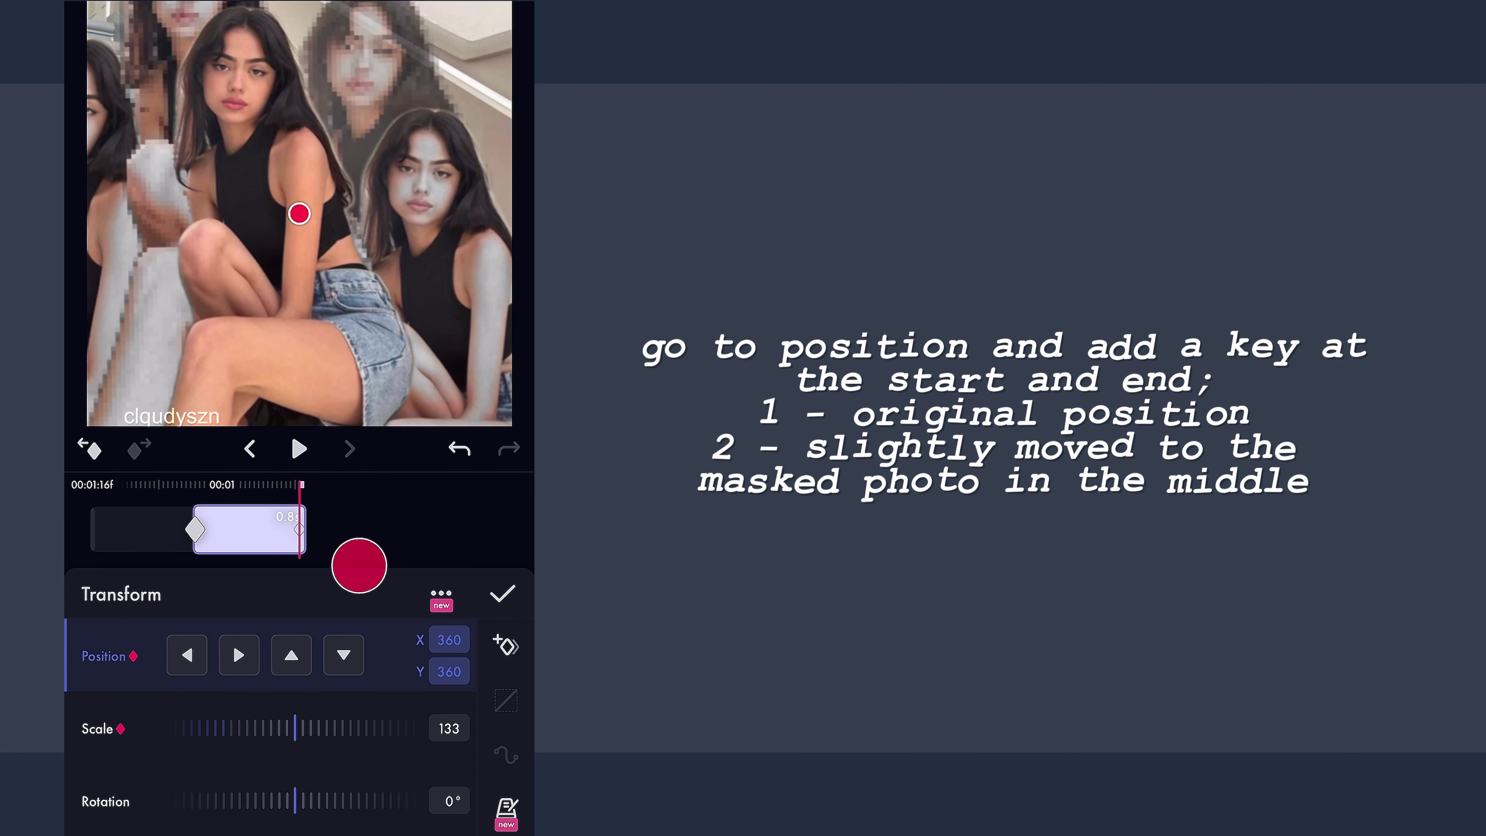
drag(381, 307, 418, 375)
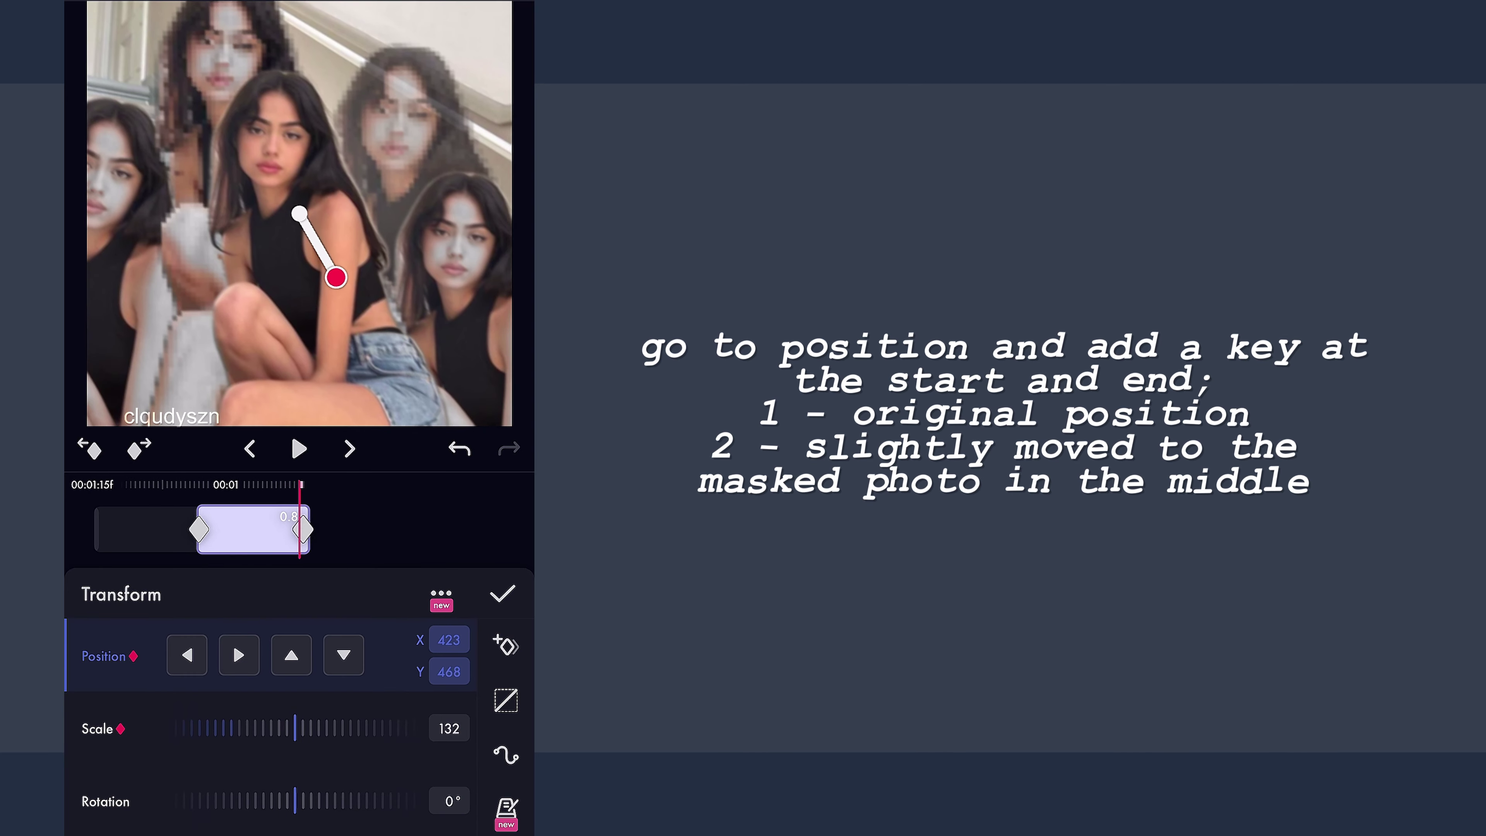
drag(411, 547, 470, 547)
Step: Paste the copied S-shaped ease onto the Position keyframes and preview the transition
click(503, 706)
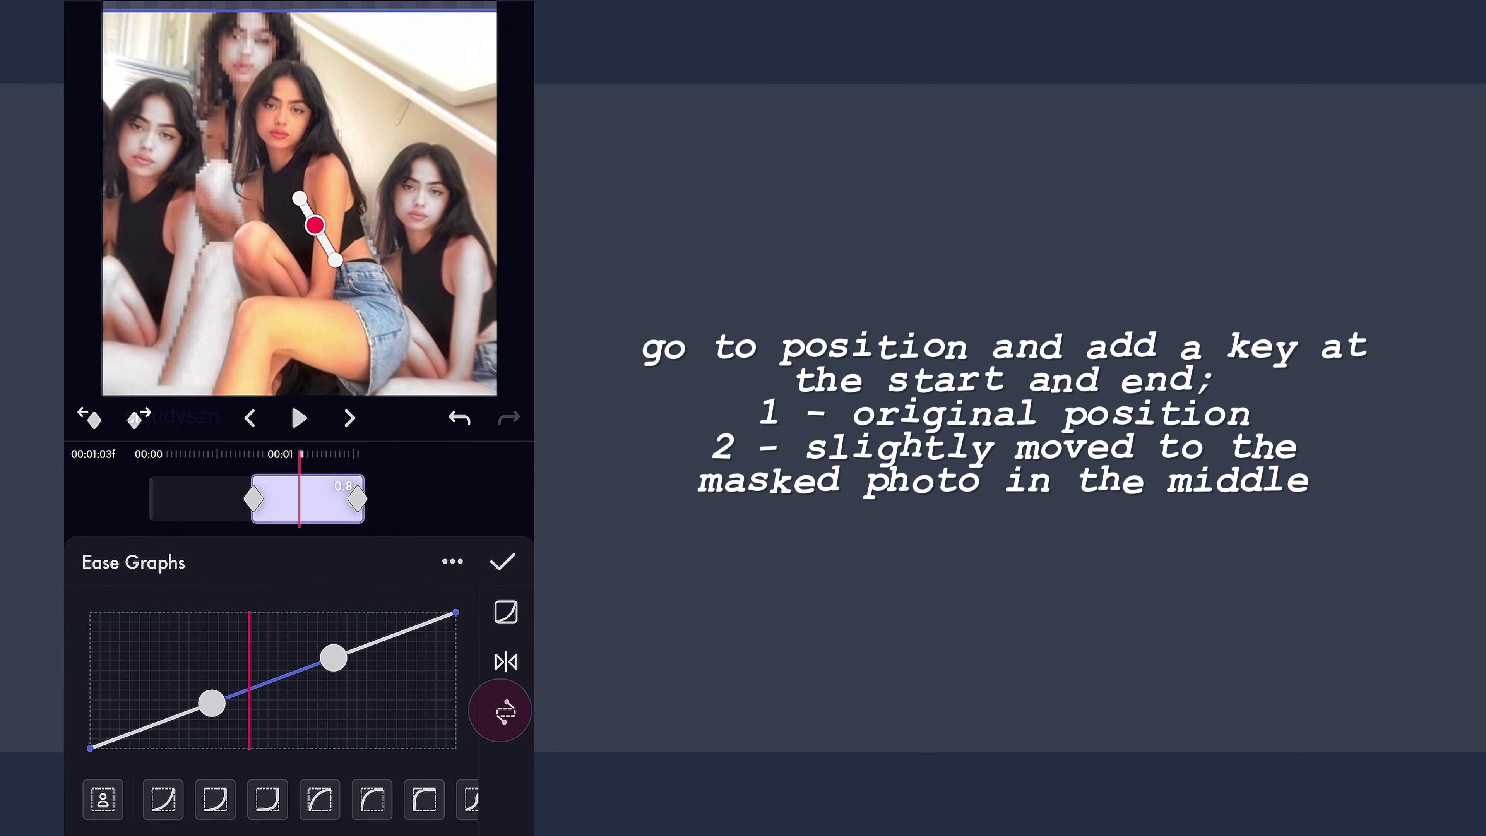
click(453, 561)
click(438, 465)
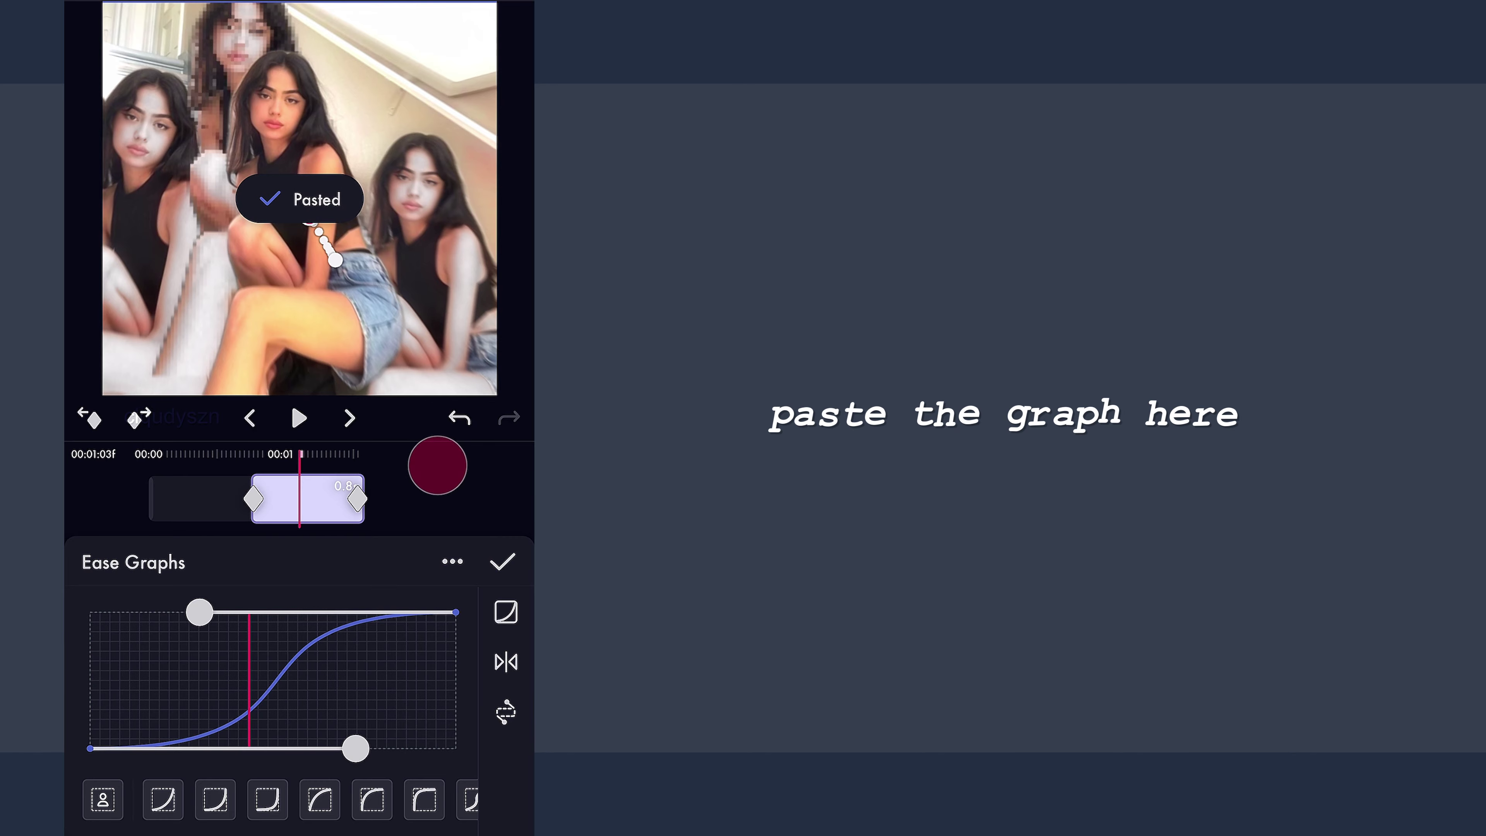
drag(437, 505, 490, 505)
click(300, 418)
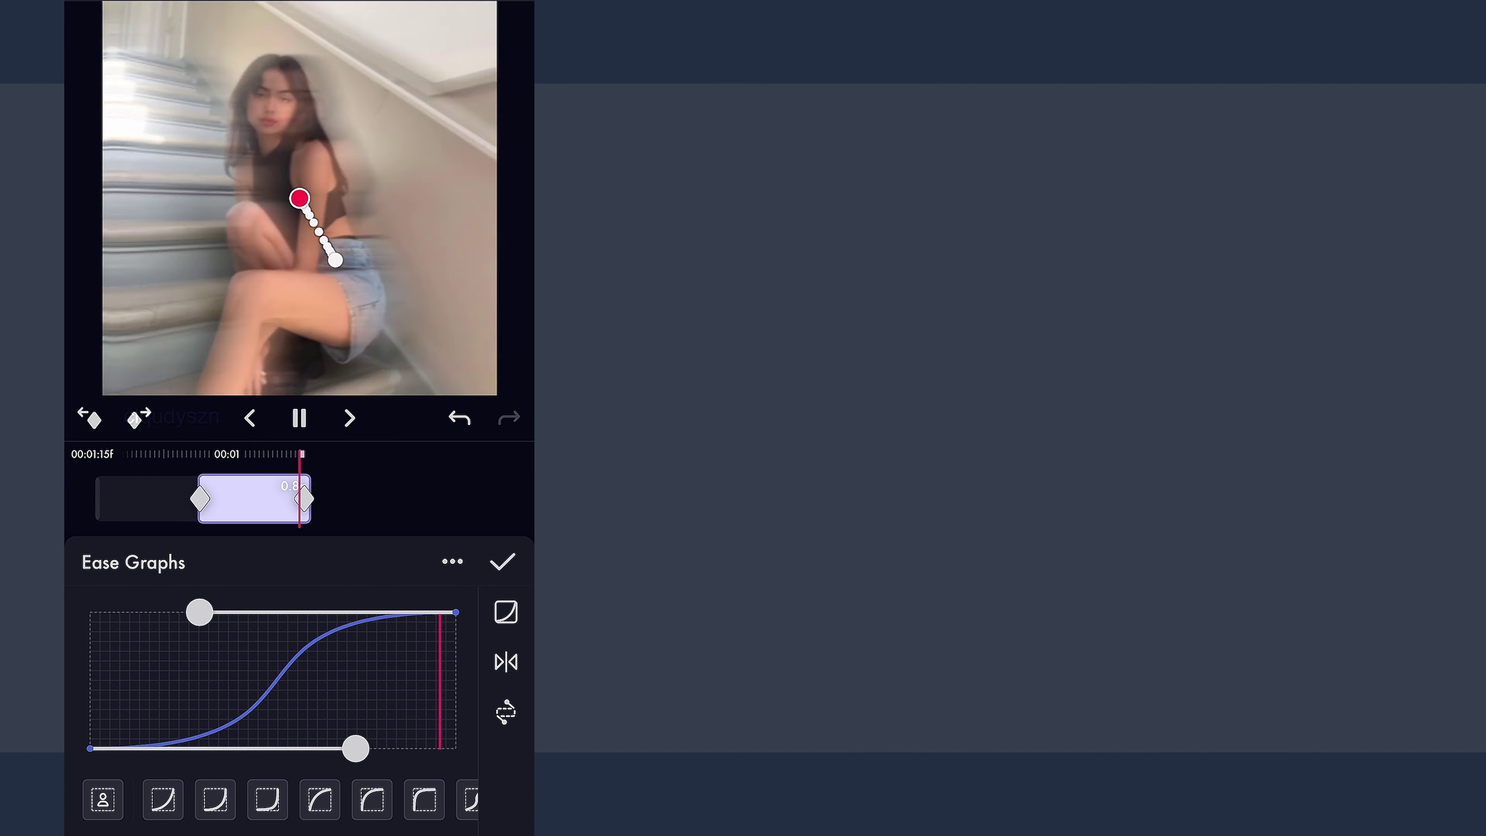
Step: Close Ease Graphs and Transform, returning the playhead to 00:00:23f
click(502, 561)
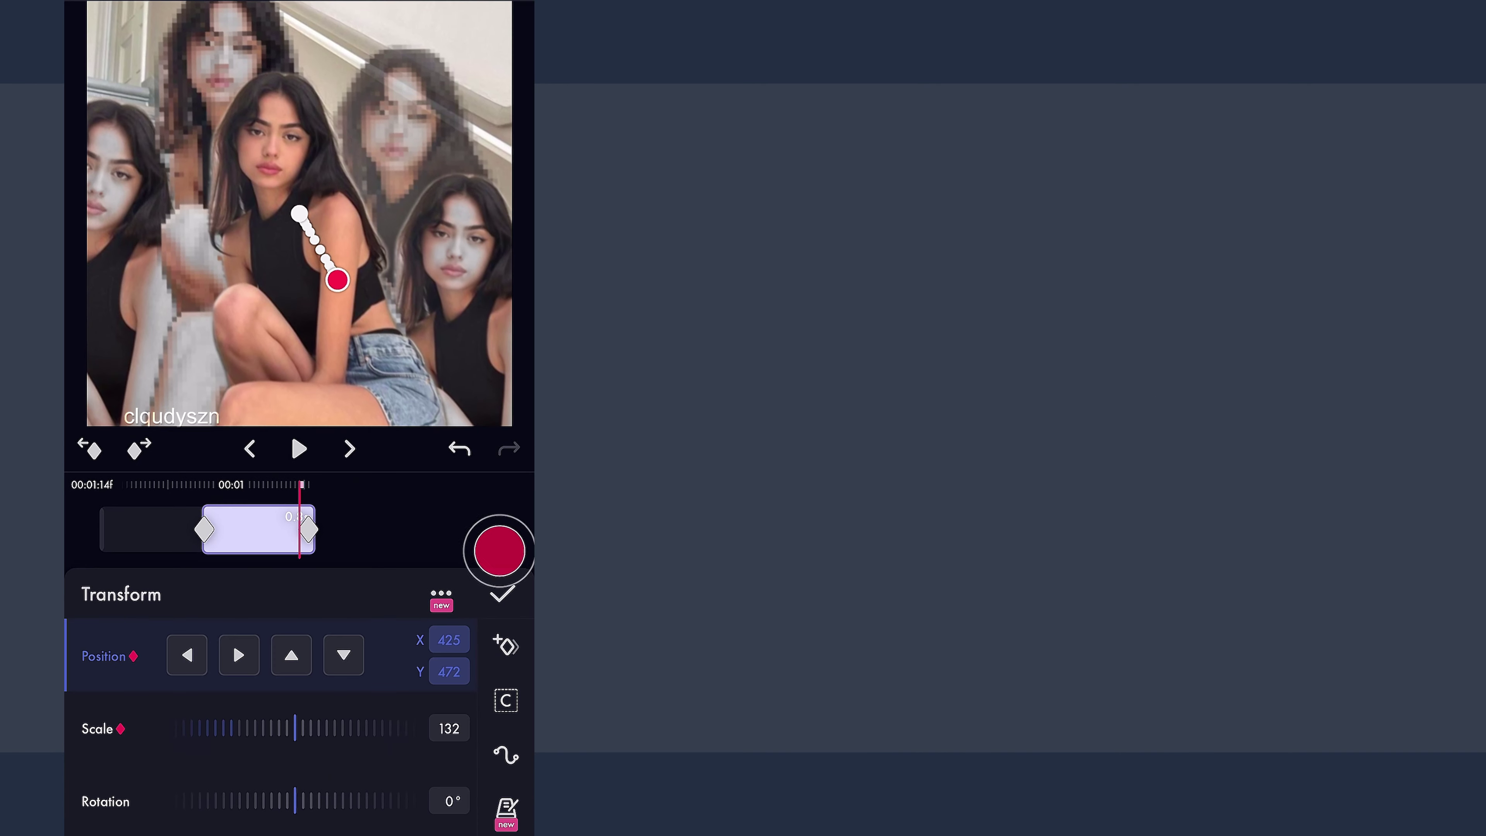
drag(411, 528, 492, 530)
click(501, 594)
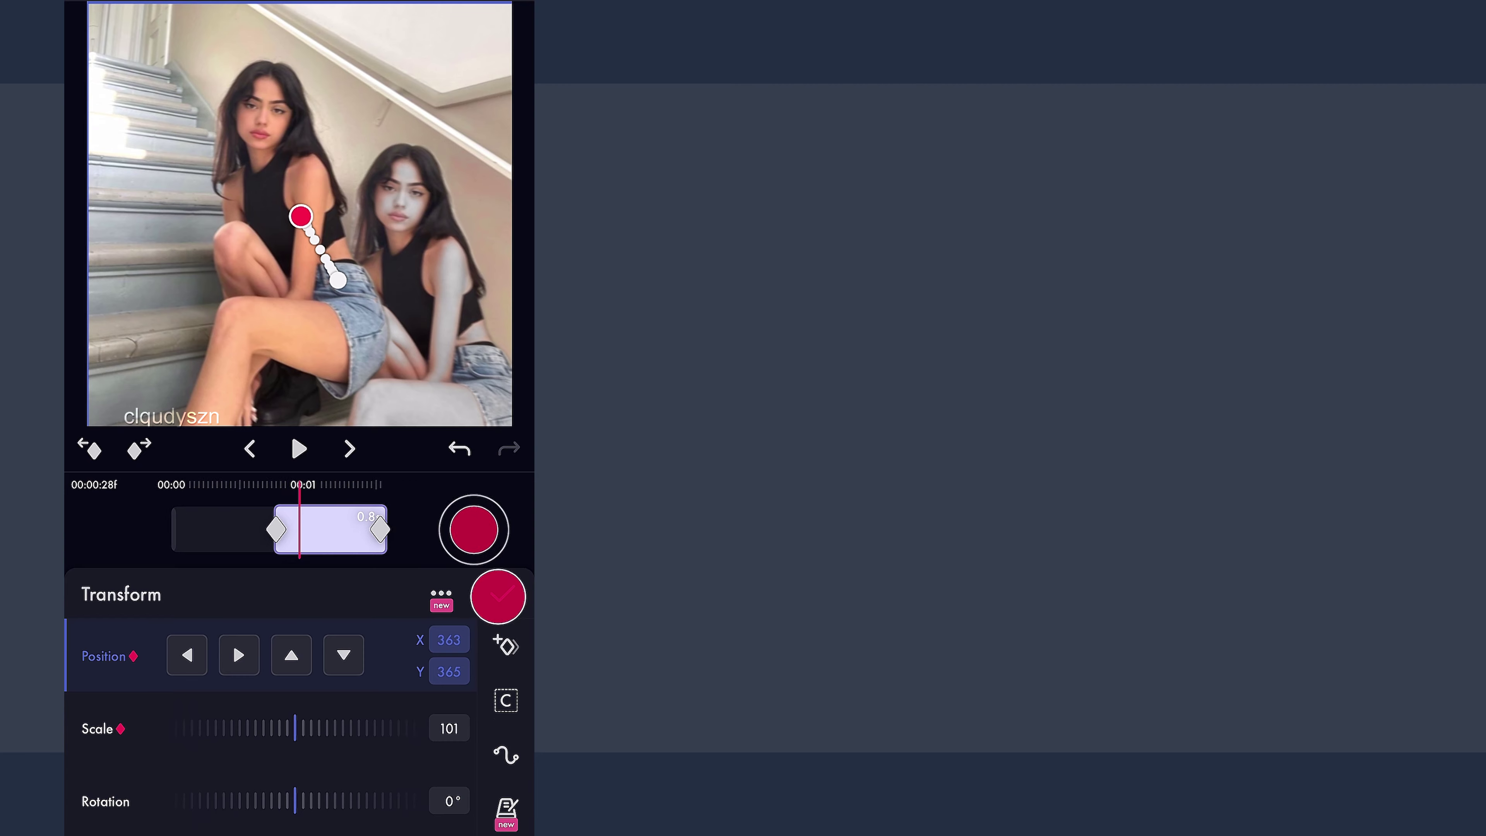
click(354, 451)
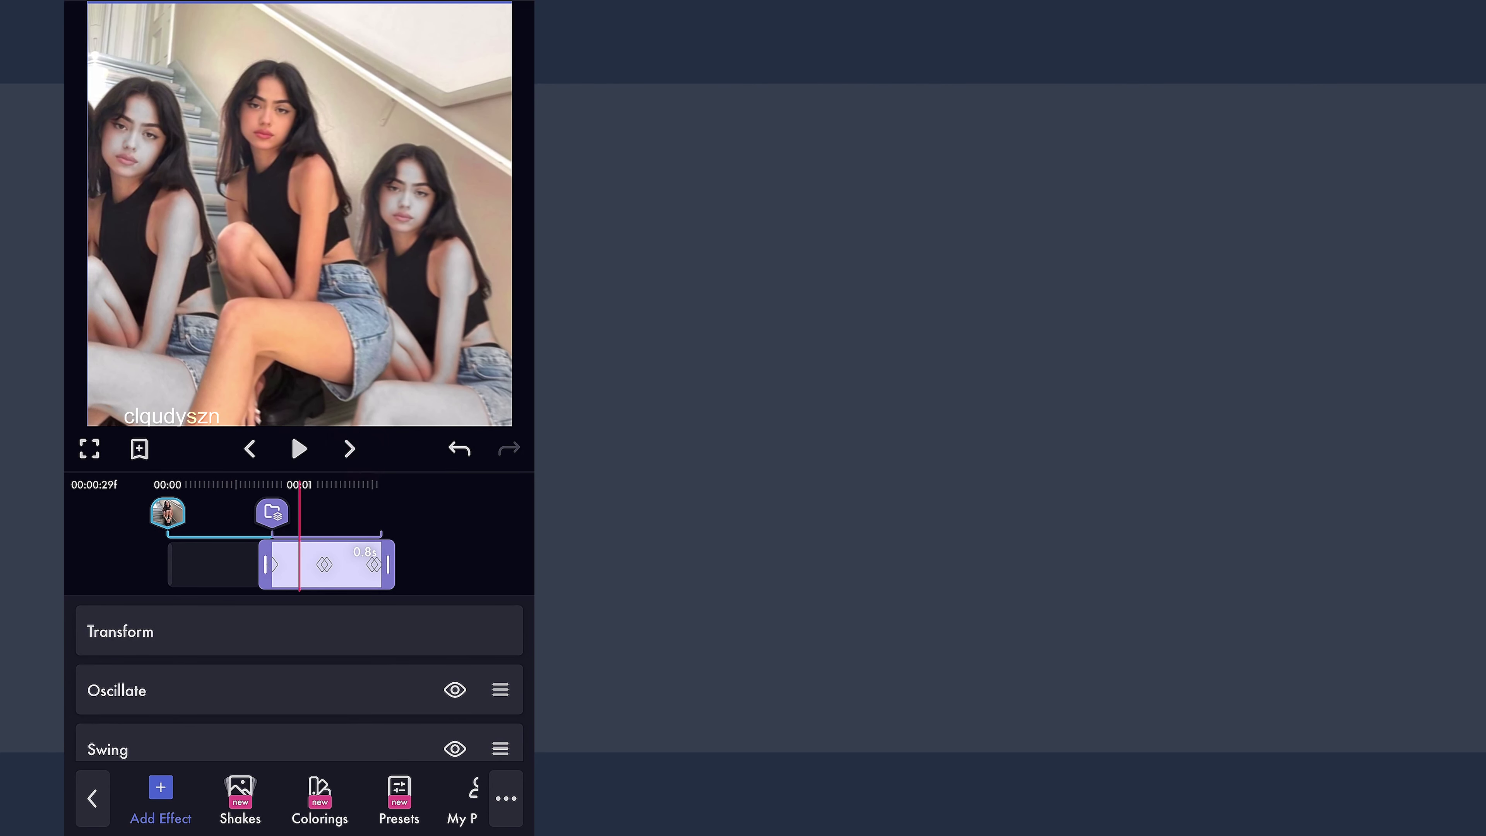
drag(436, 514, 465, 515)
click(359, 466)
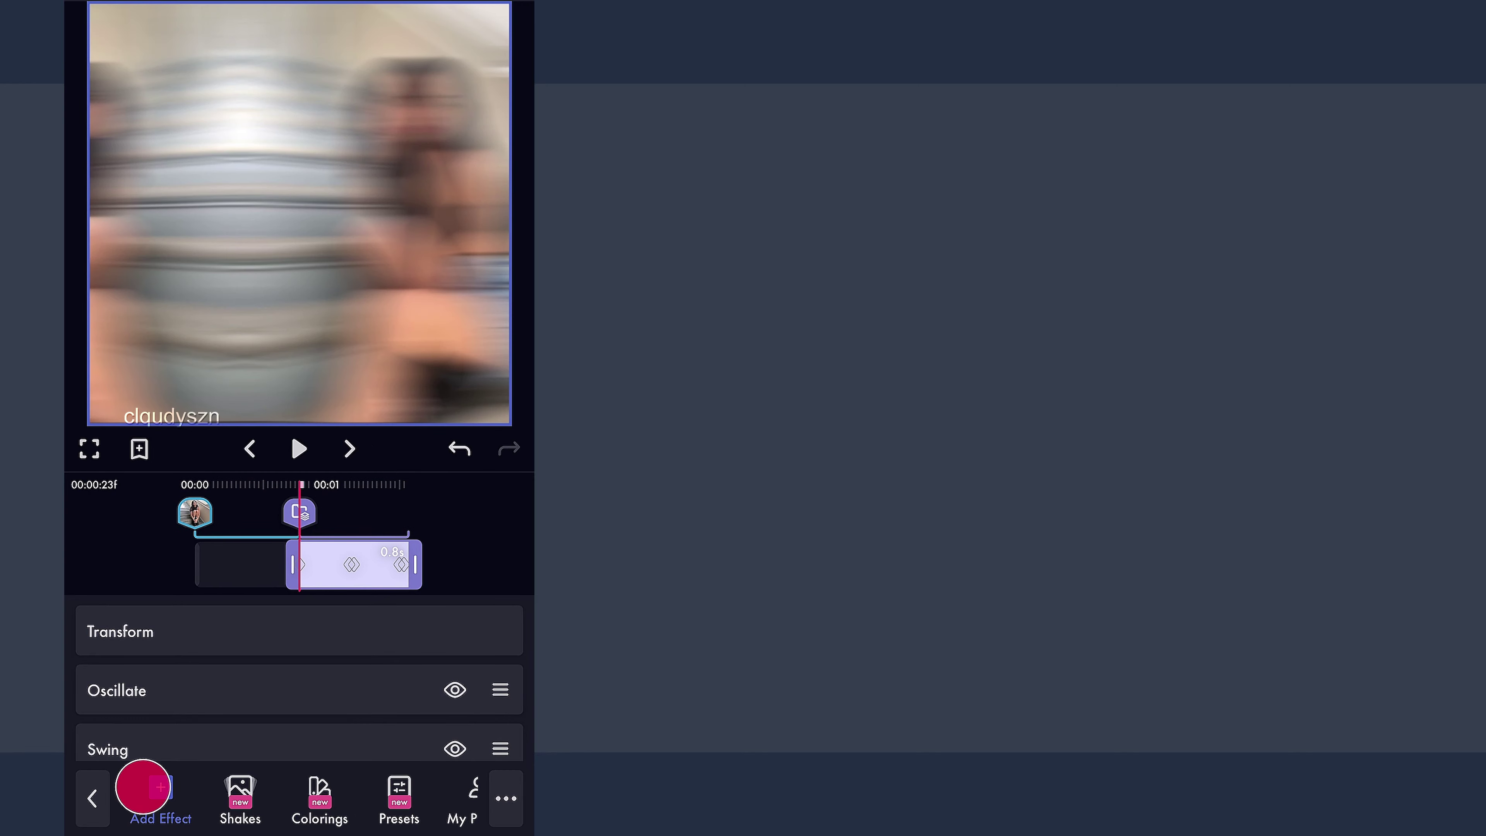
Step: Add Brightness & Contrast with brightness keyframes at the middle, one frame before, and the end
click(143, 787)
click(326, 259)
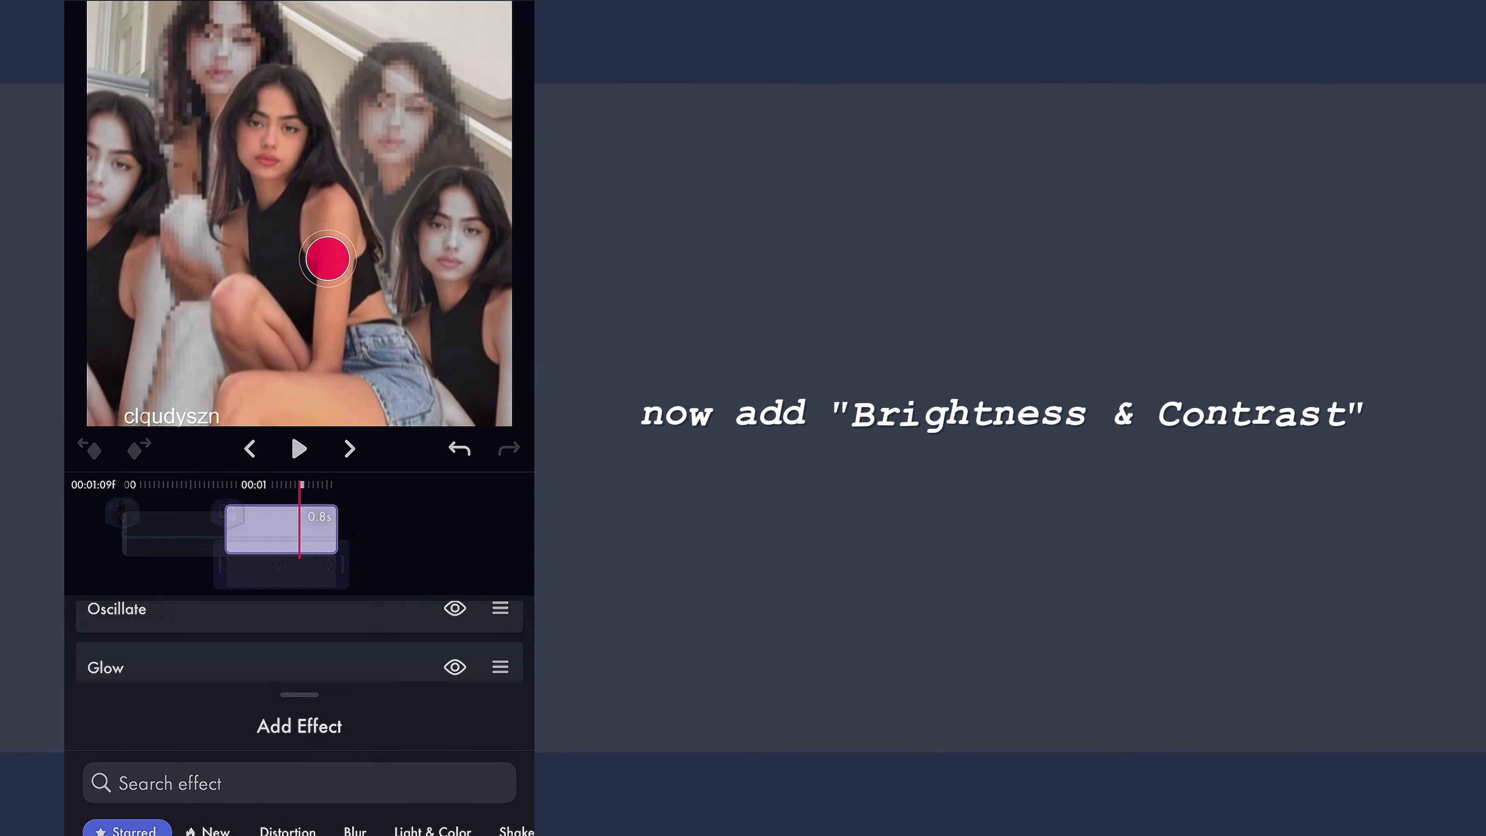
drag(396, 533, 441, 524)
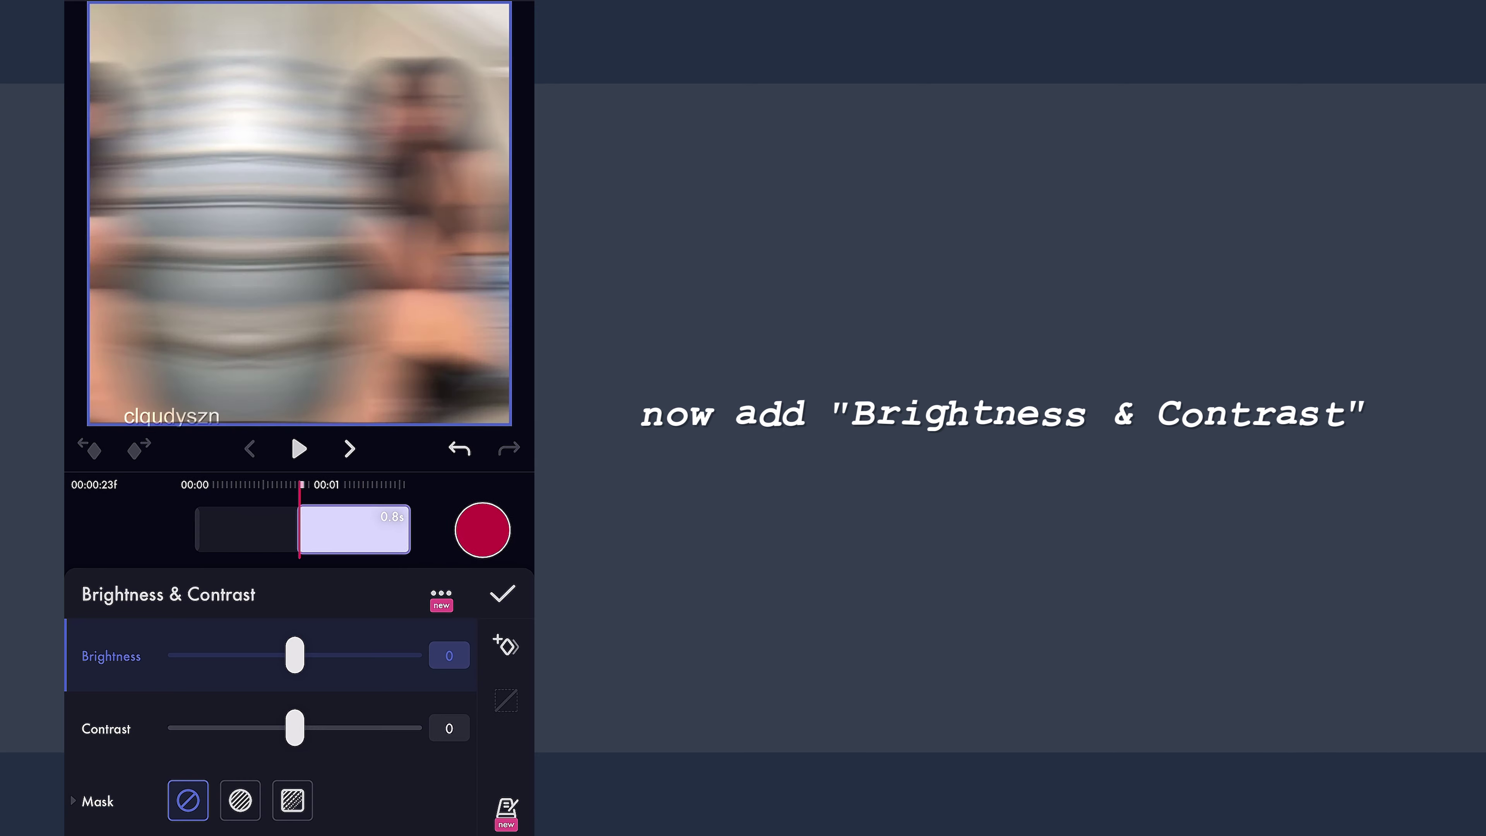
click(348, 462)
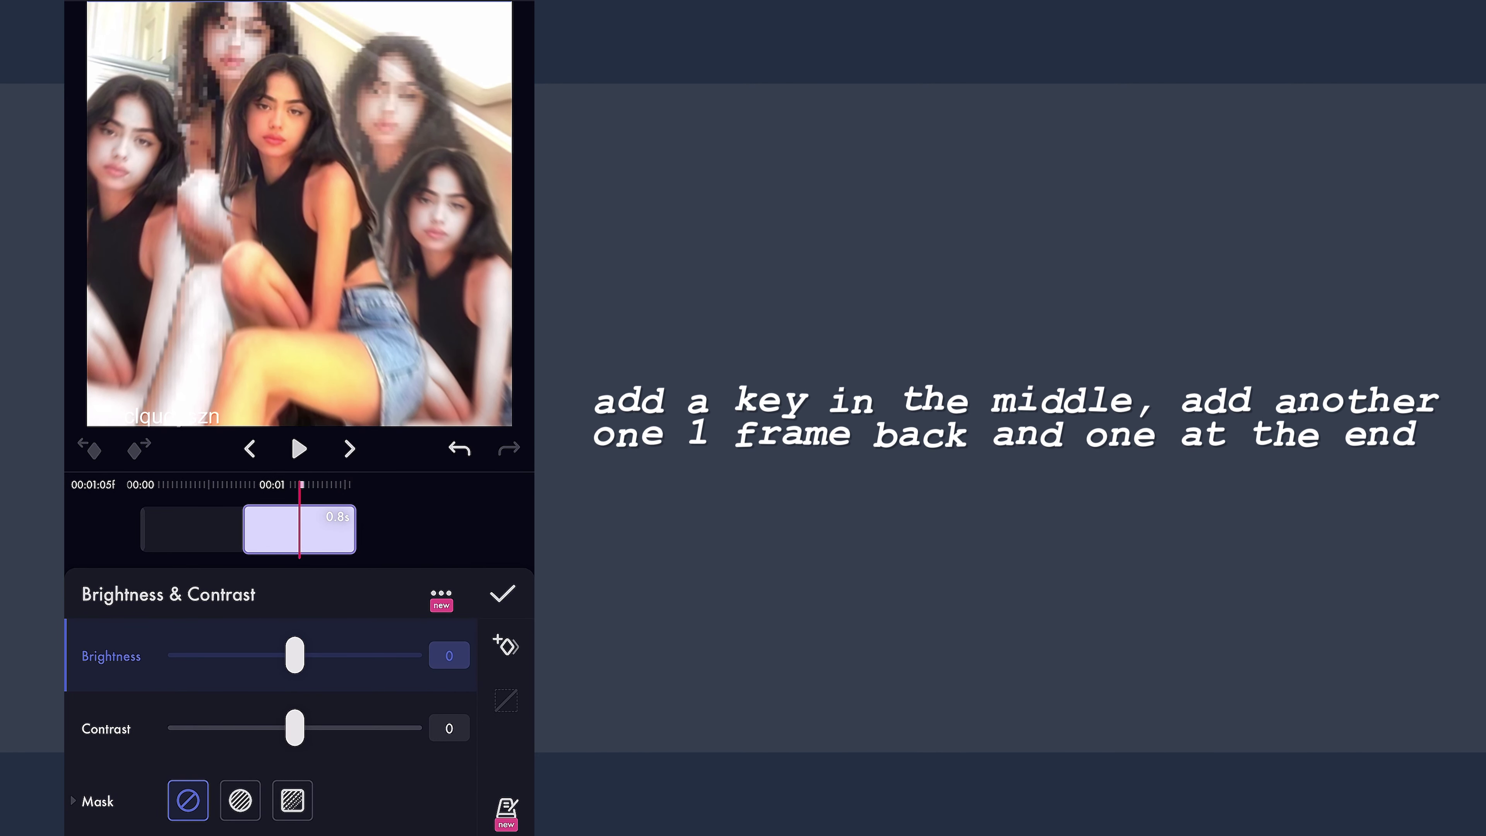
click(508, 649)
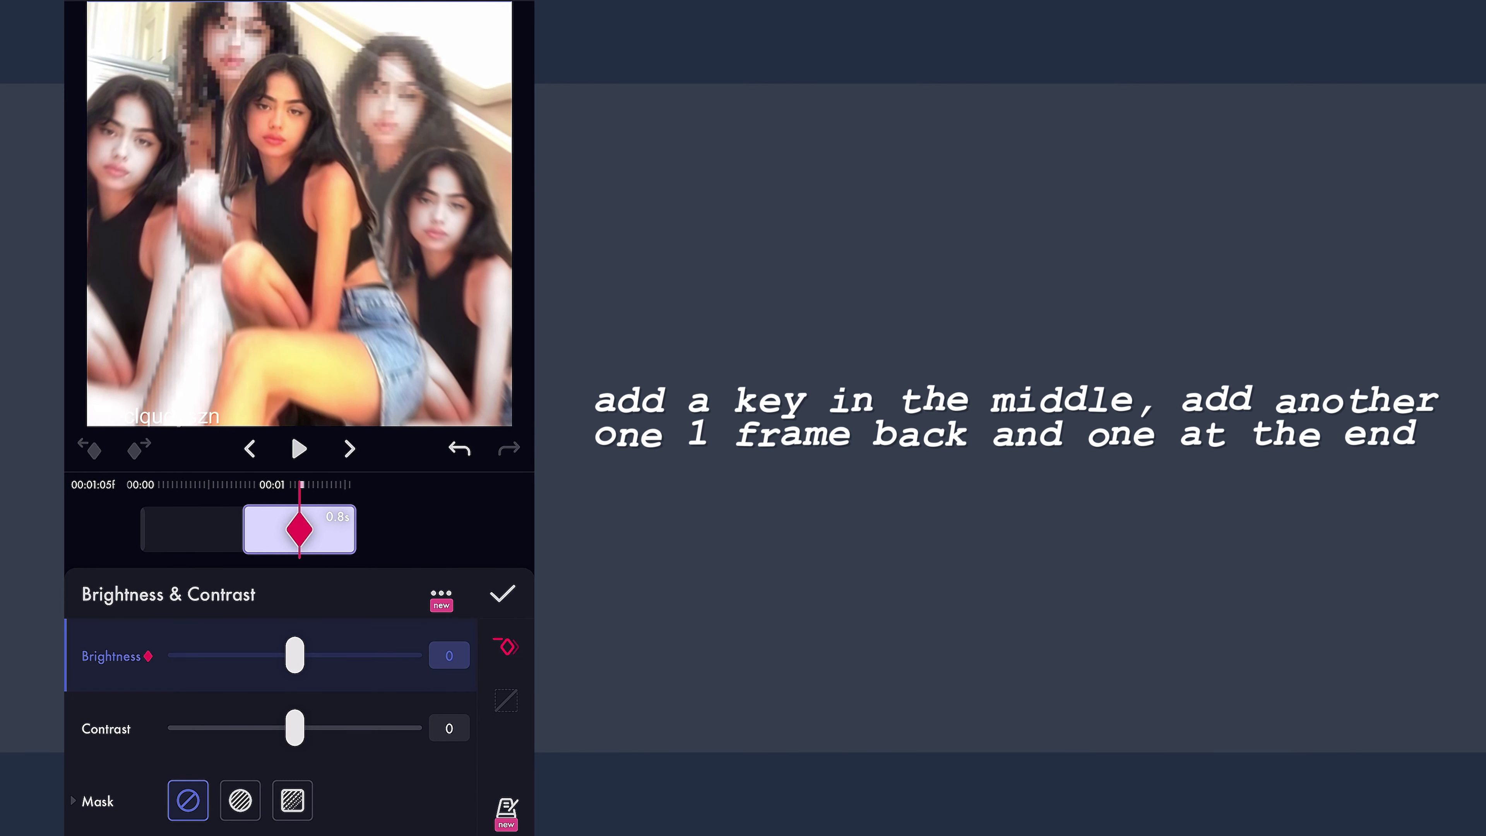
click(233, 443)
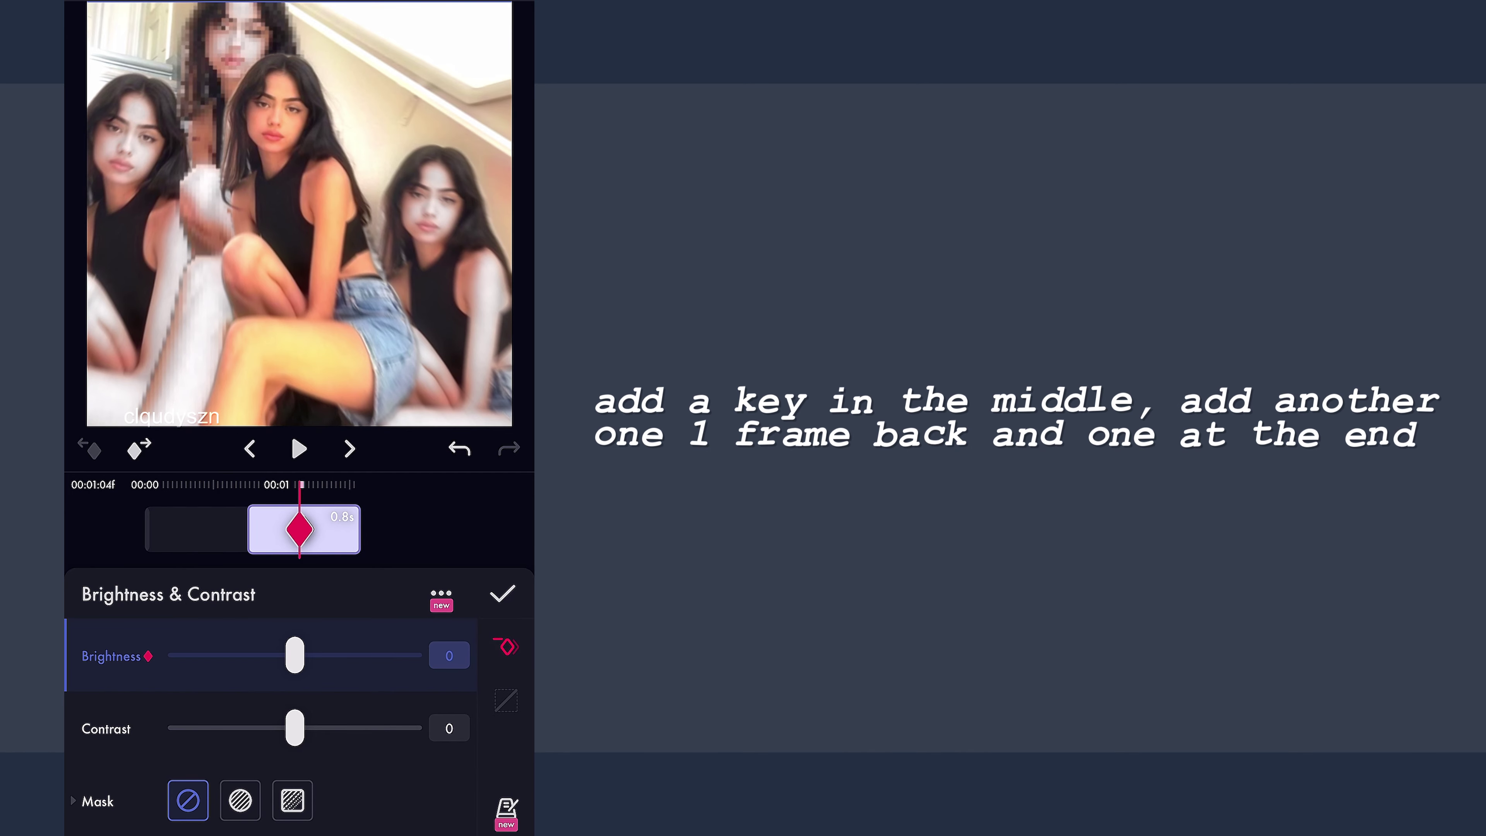
drag(519, 533, 465, 536)
click(507, 647)
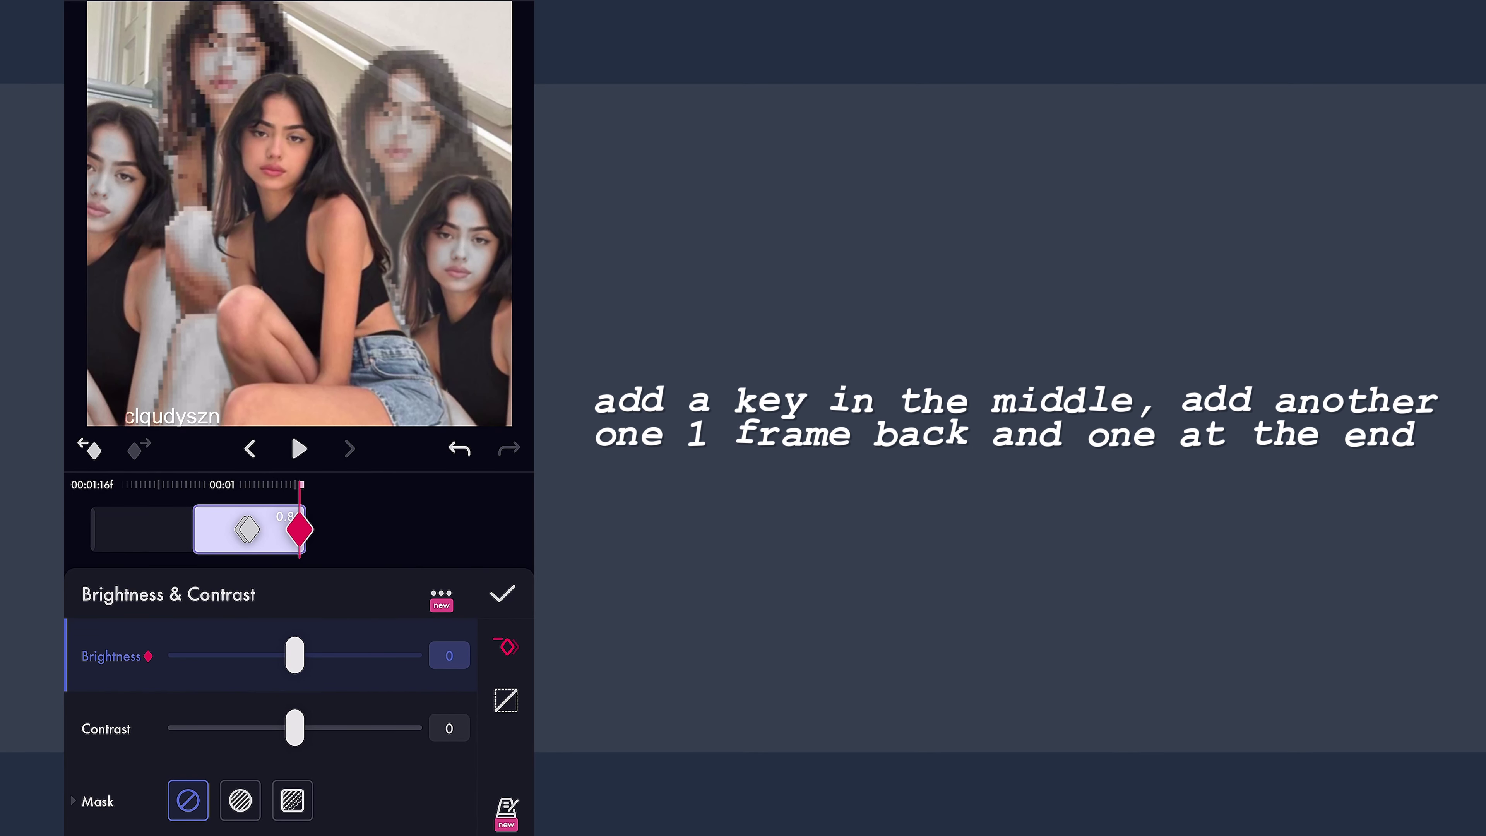
Step: Set the middle keyframe's Brightness to exactly 35 and confirm the effect
drag(313, 673, 365, 698)
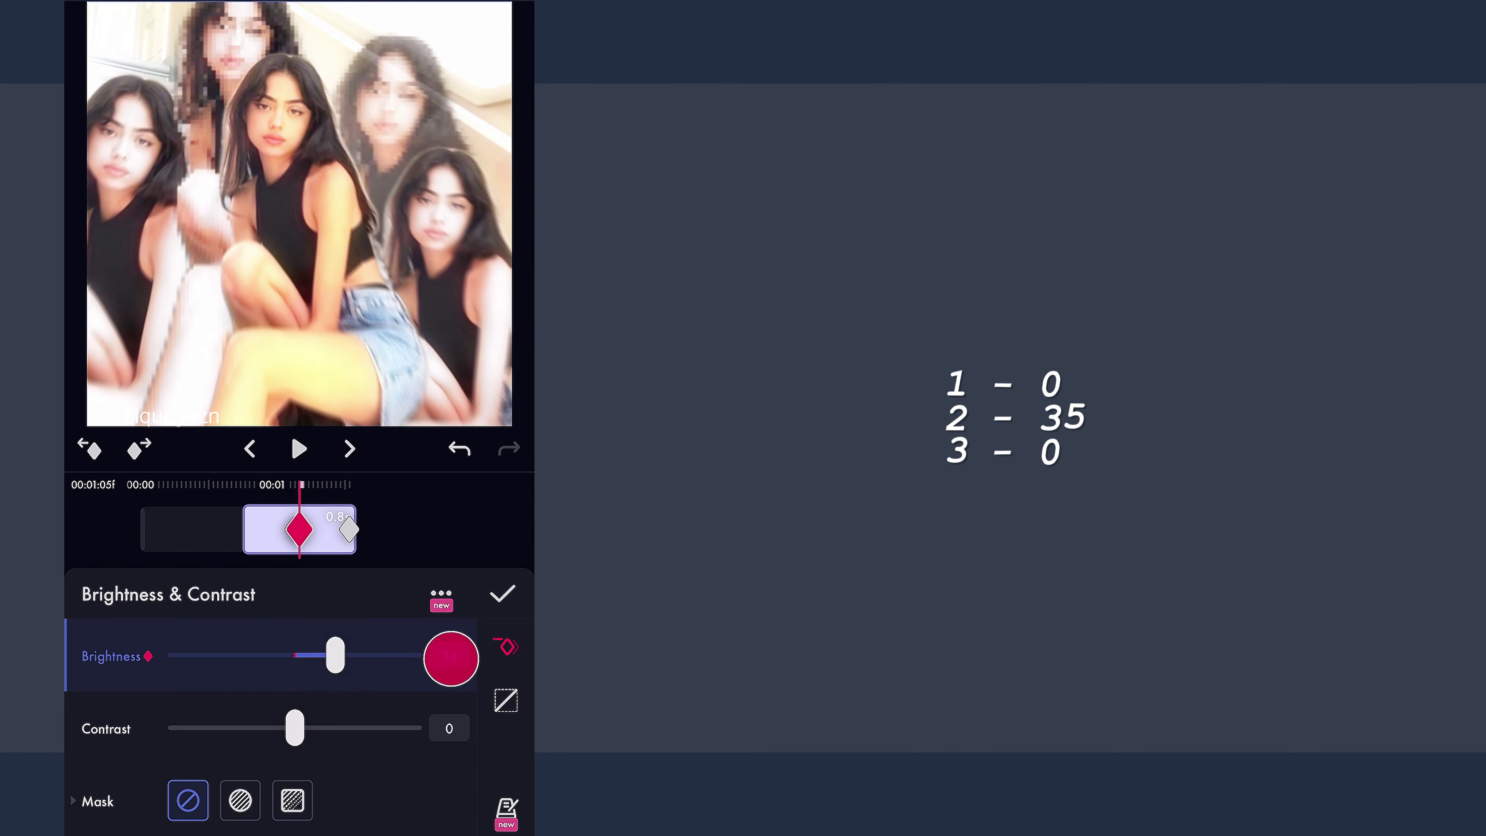
click(450, 658)
click(475, 798)
click(272, 674)
click(509, 541)
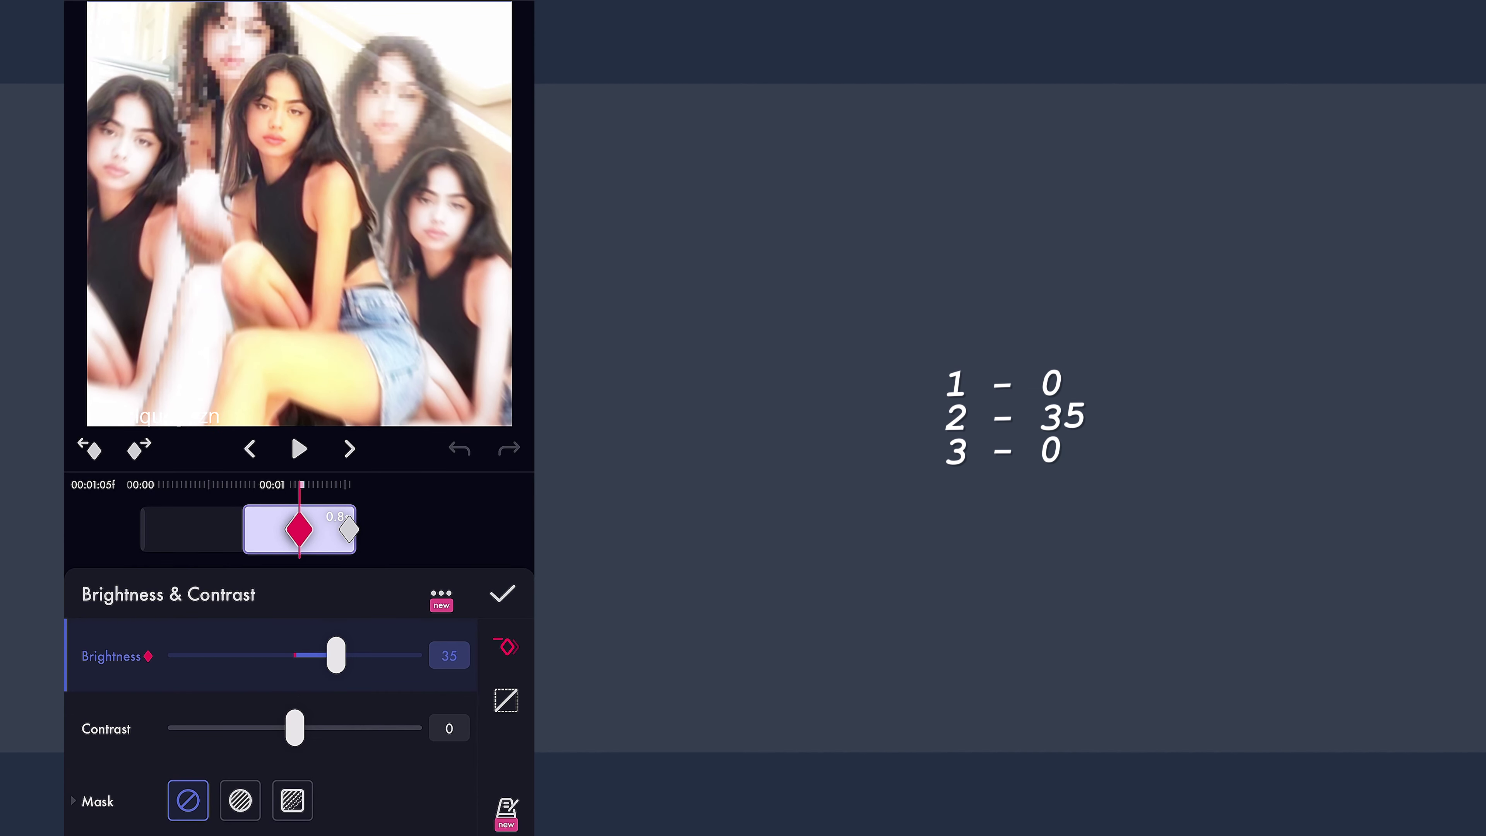
click(502, 595)
Step: Return to the group, preview the brightness flash, and reselect the group layer
click(471, 565)
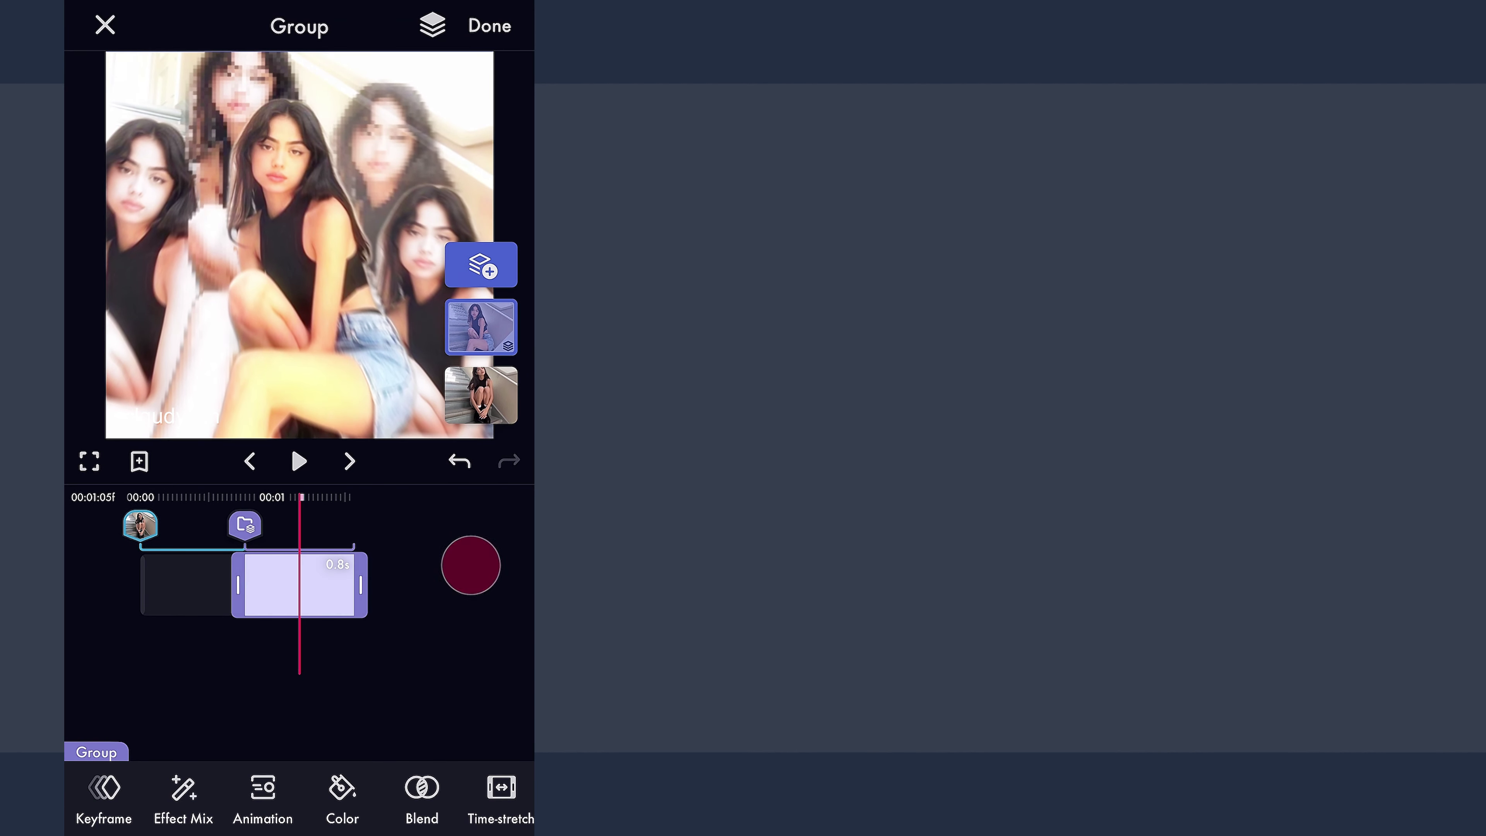
click(382, 697)
drag(324, 639, 458, 630)
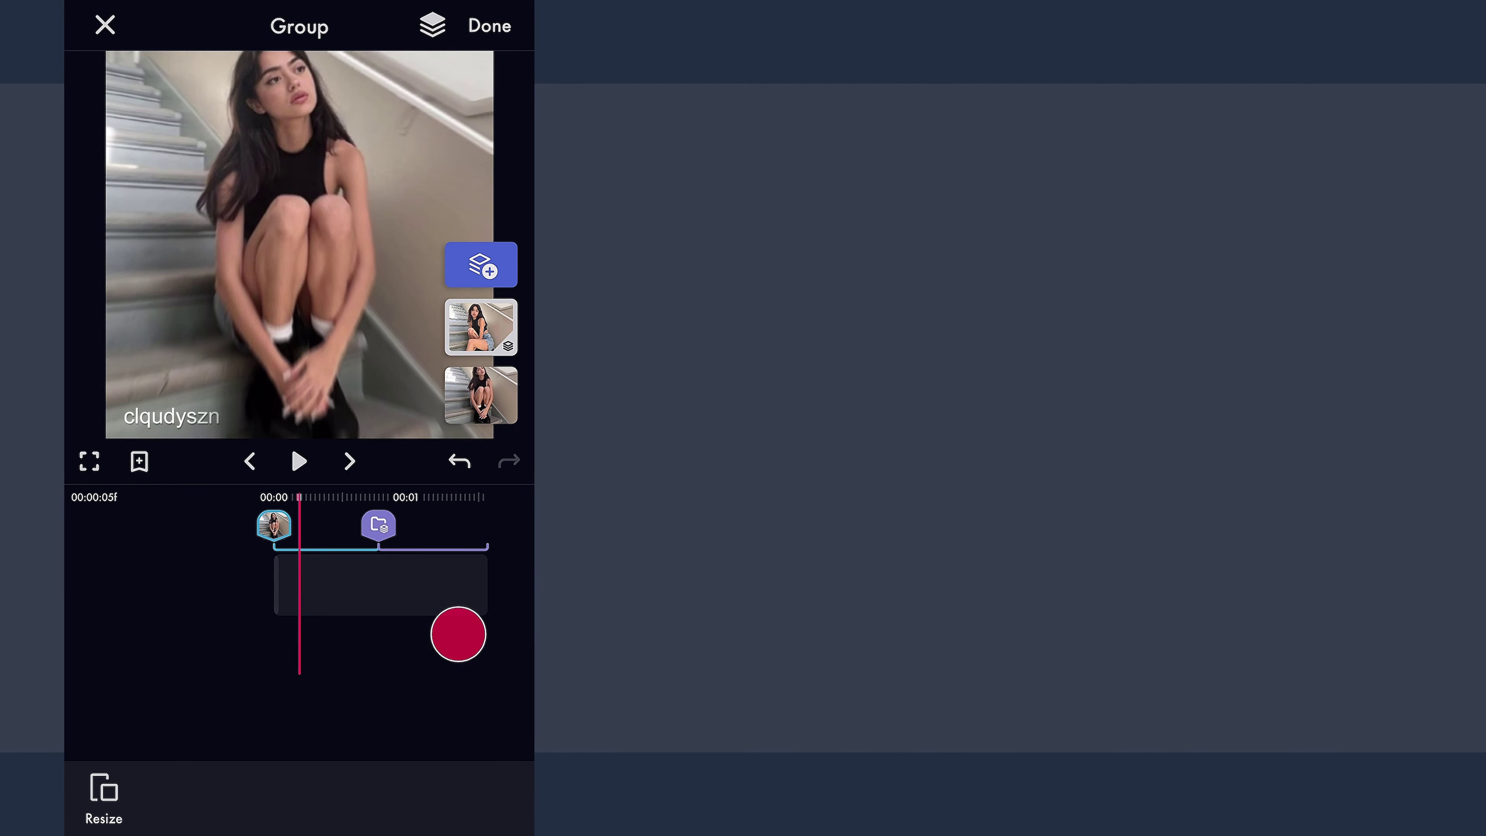
click(299, 462)
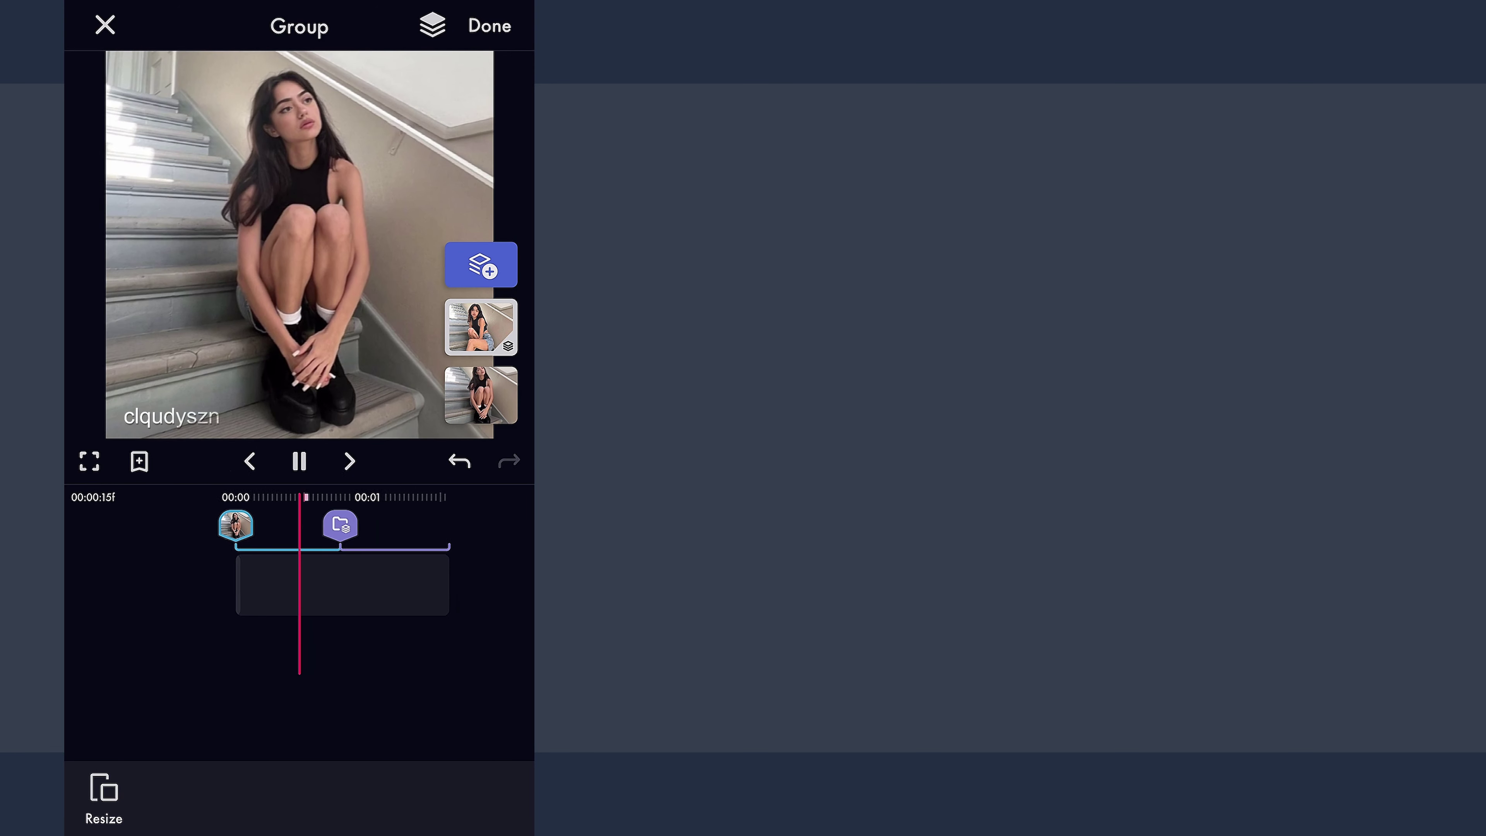
drag(411, 650, 401, 650)
click(456, 332)
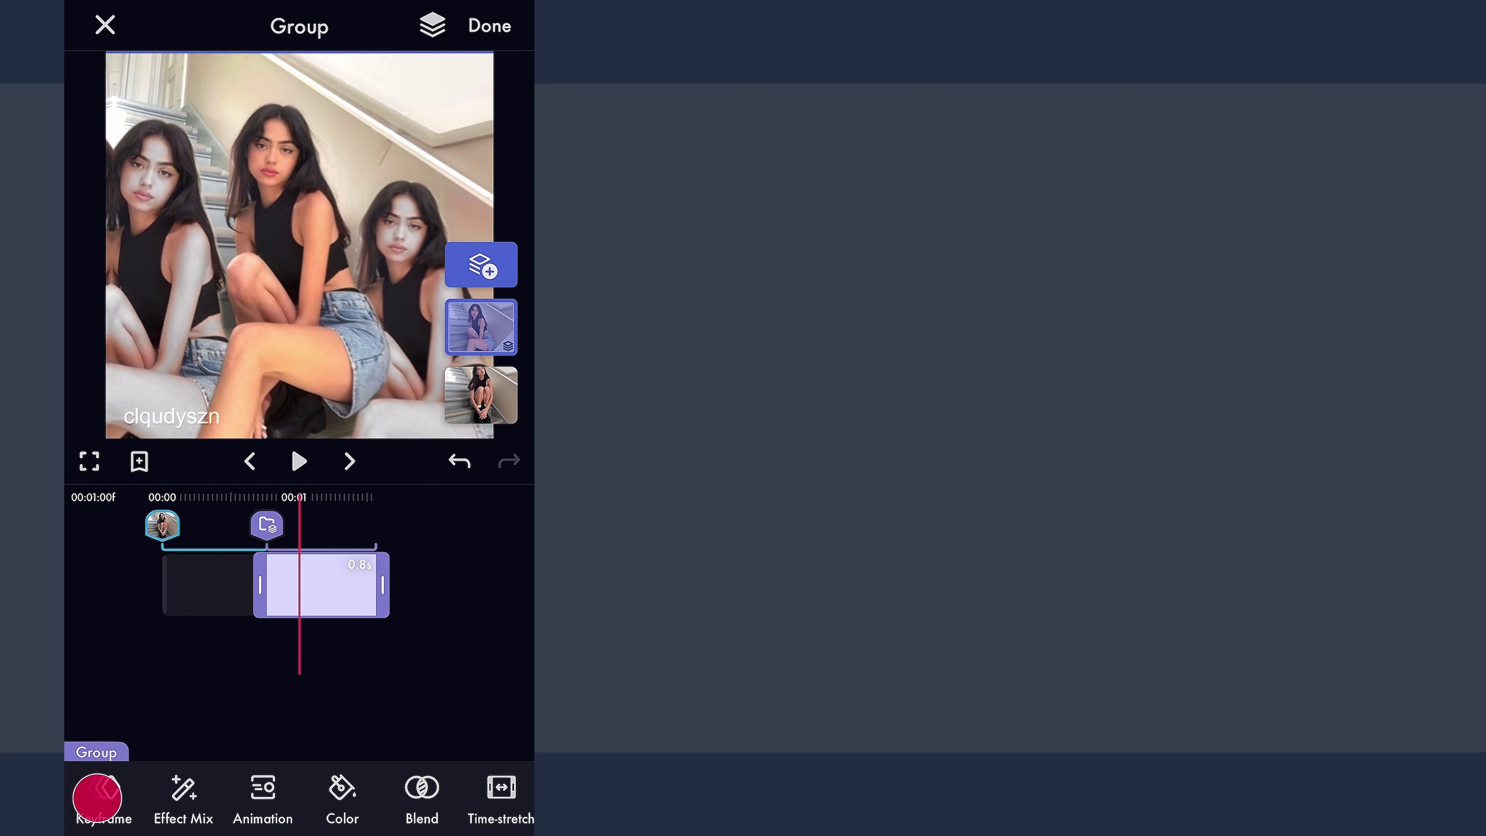
Step: Add Invert to the group with Intensity keyed to 100 at the clip's end
click(97, 796)
click(140, 799)
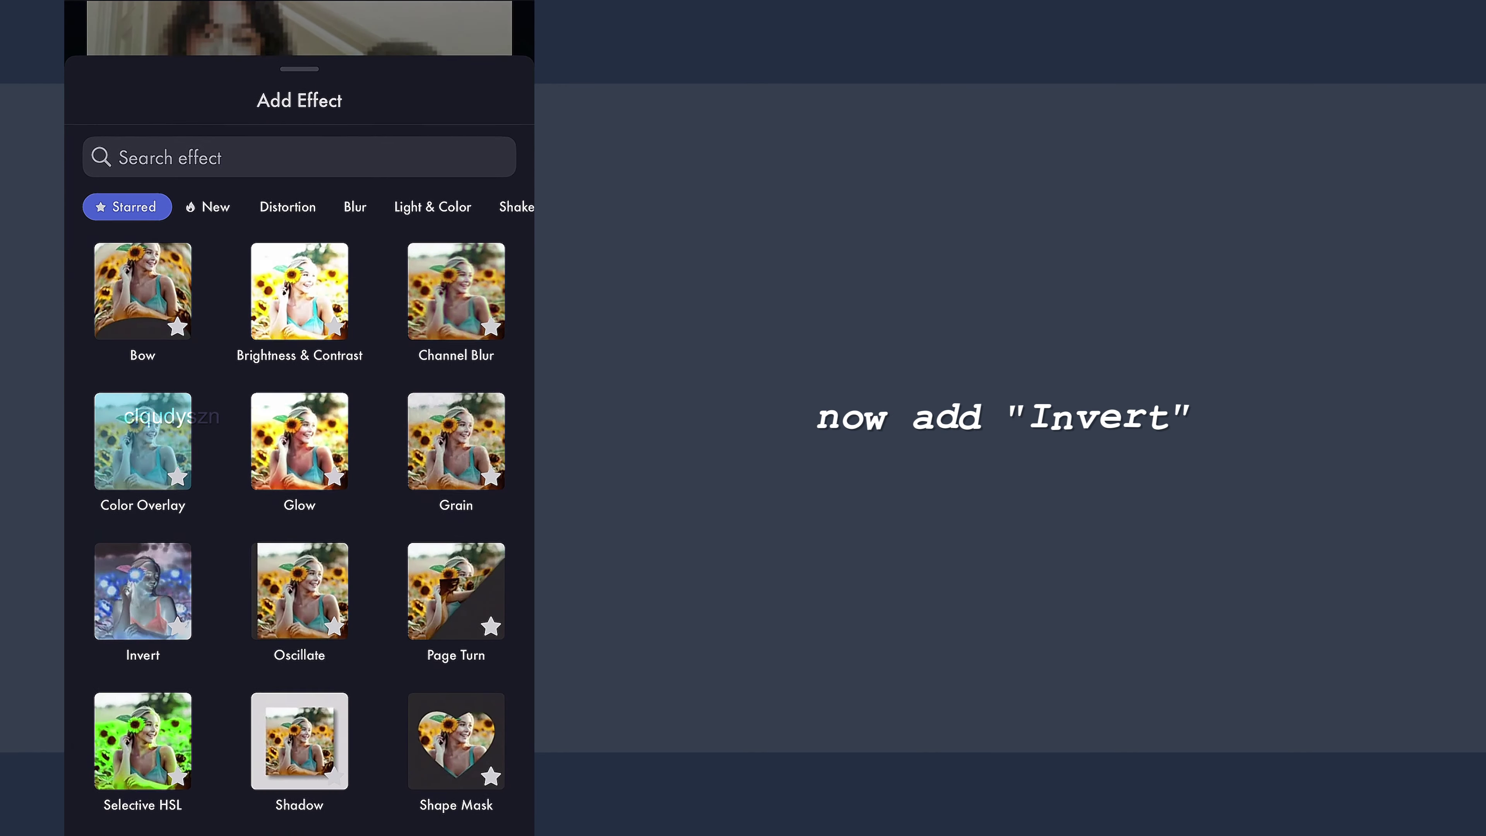
click(155, 558)
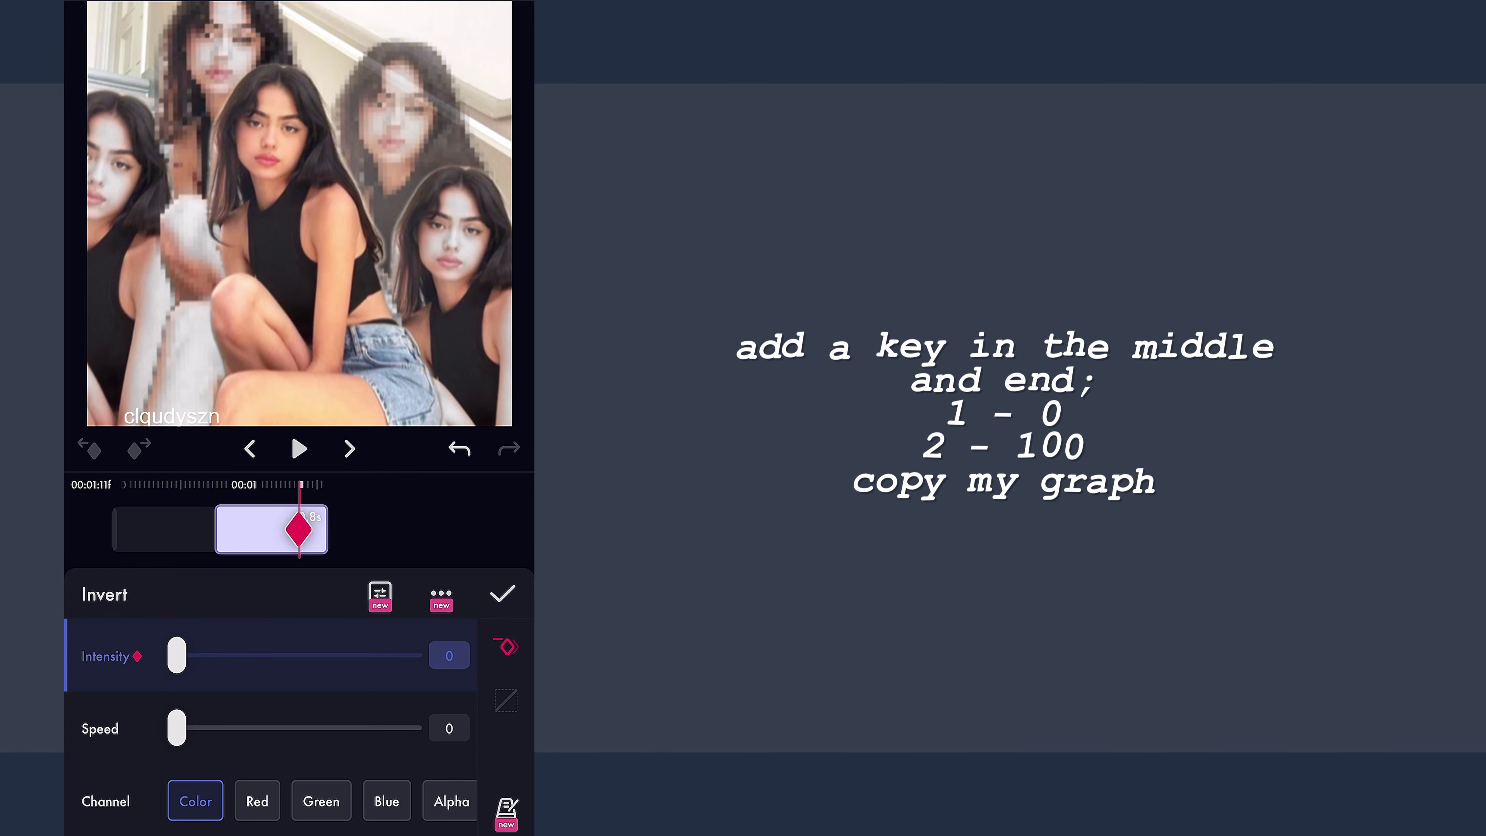
drag(459, 534, 386, 568)
drag(177, 655, 413, 656)
click(507, 647)
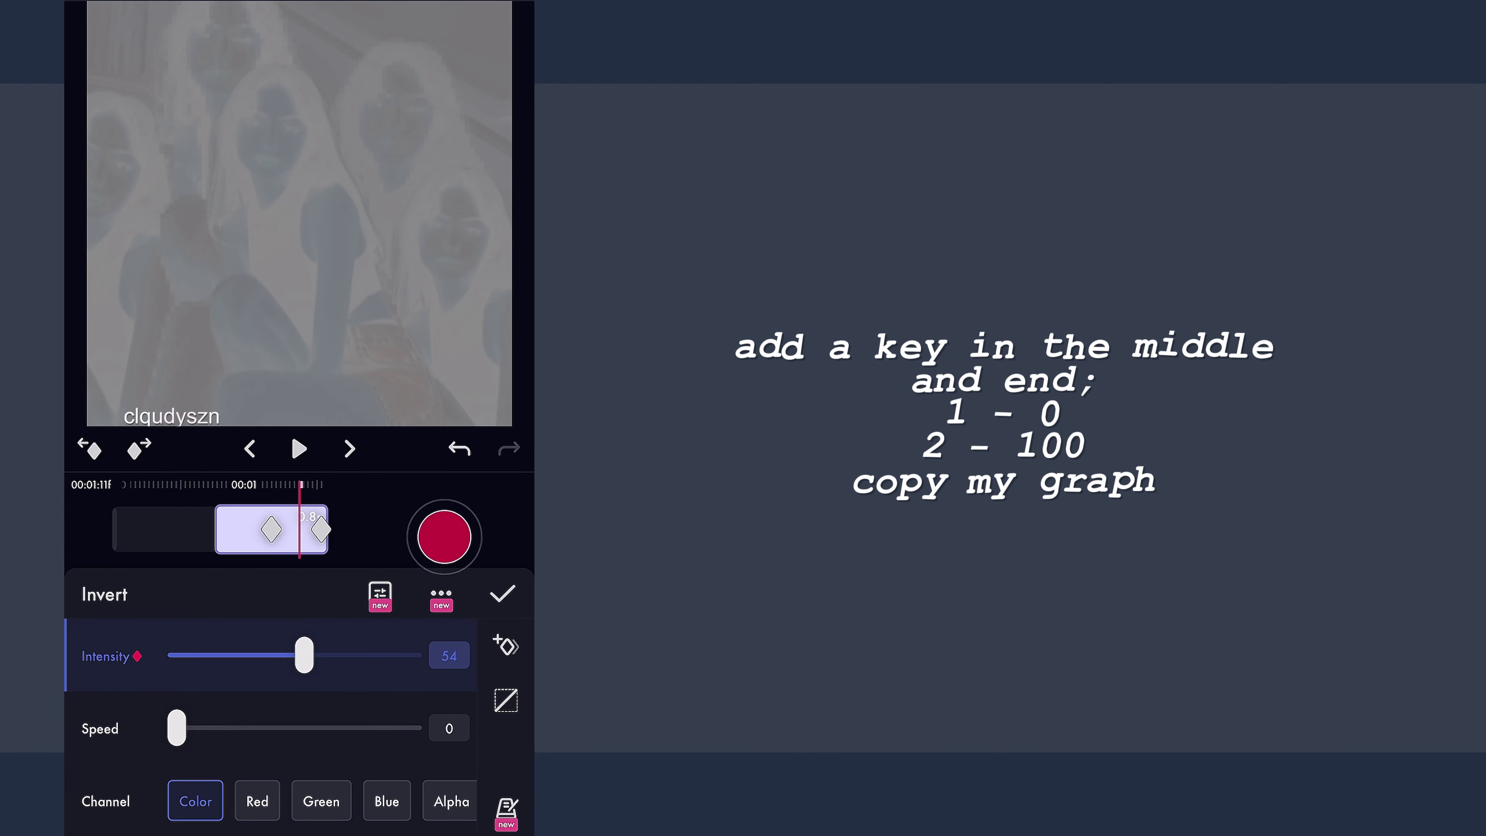
Step: Give the Invert intensity keys a sharply accelerating ease and confirm back to the group
click(506, 700)
drag(355, 660, 527, 800)
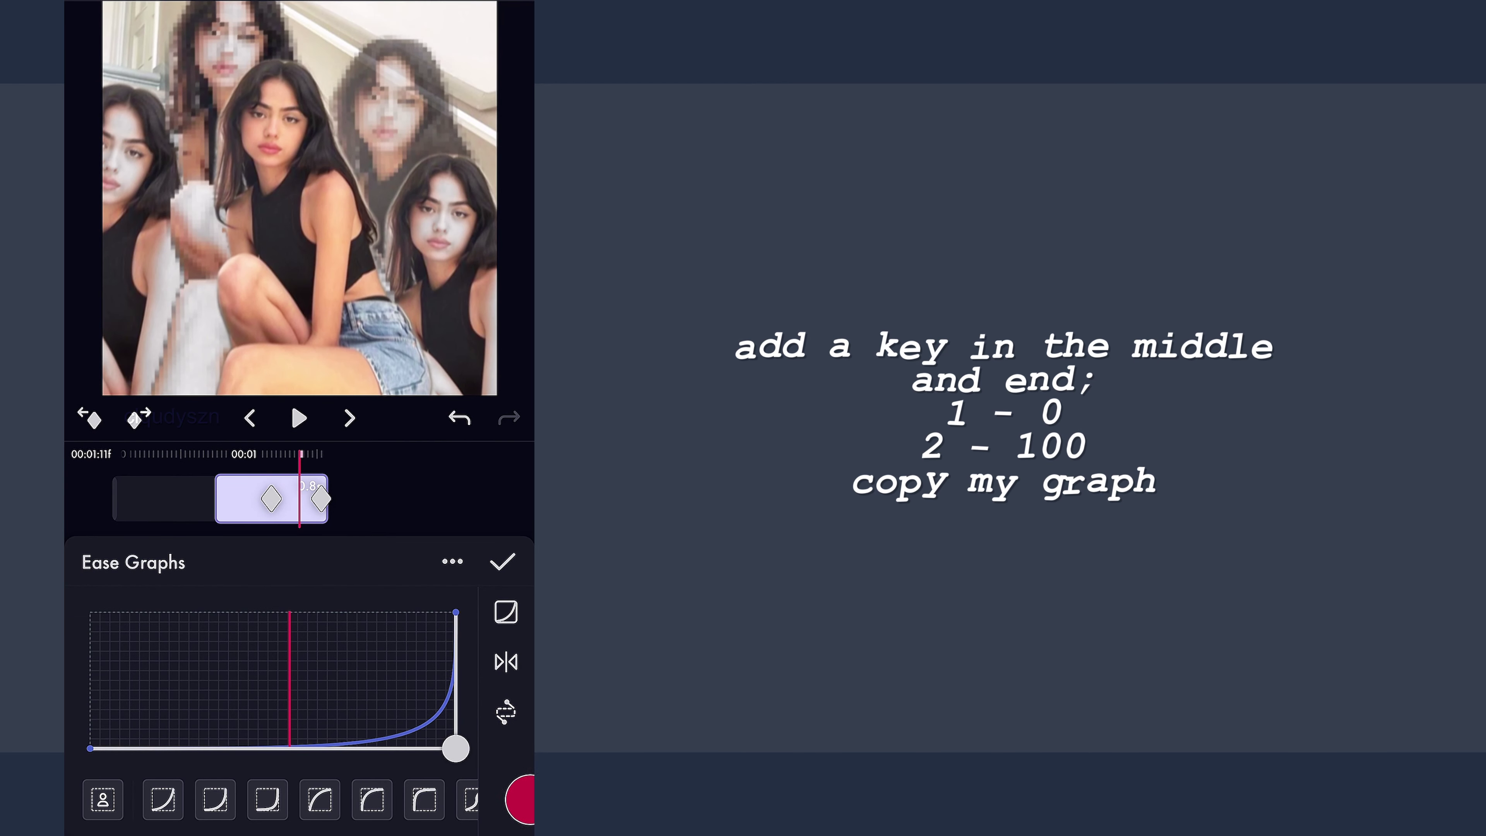
click(503, 560)
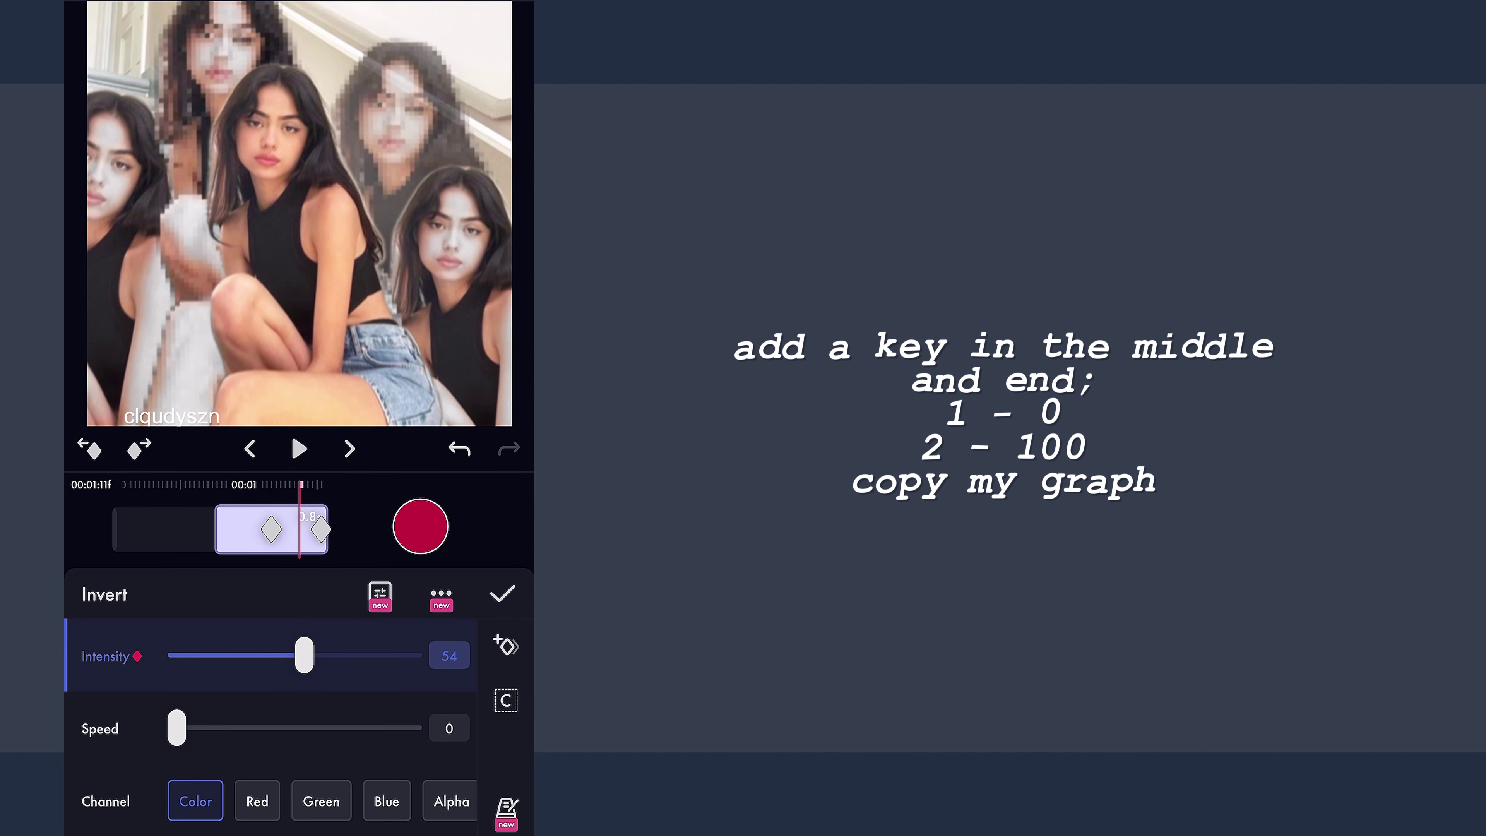
click(502, 593)
click(425, 540)
Step: Preview the finished group, rewind to 00:00:00f, and play it again
click(278, 700)
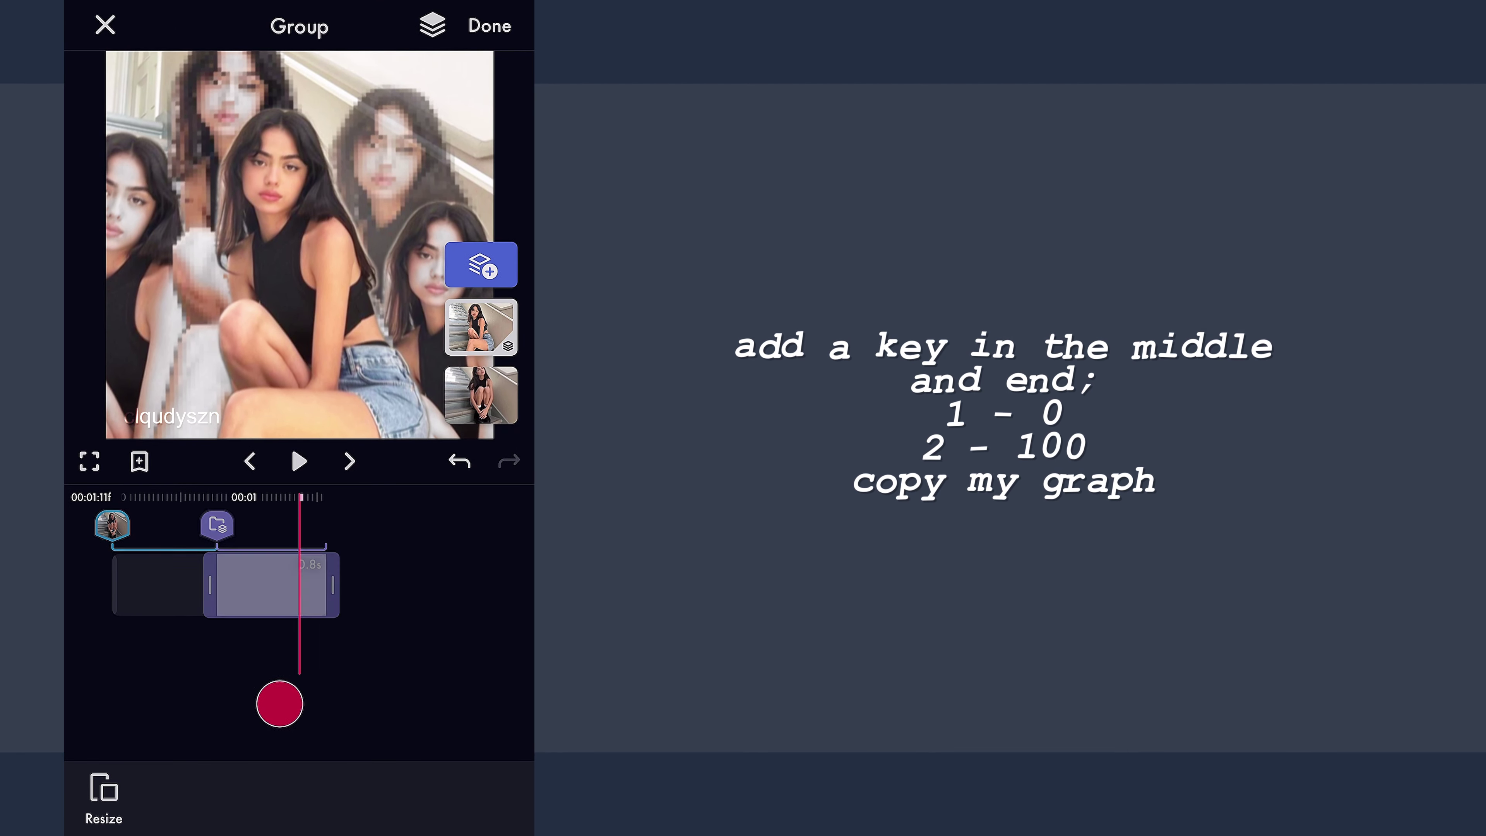
drag(232, 654, 428, 644)
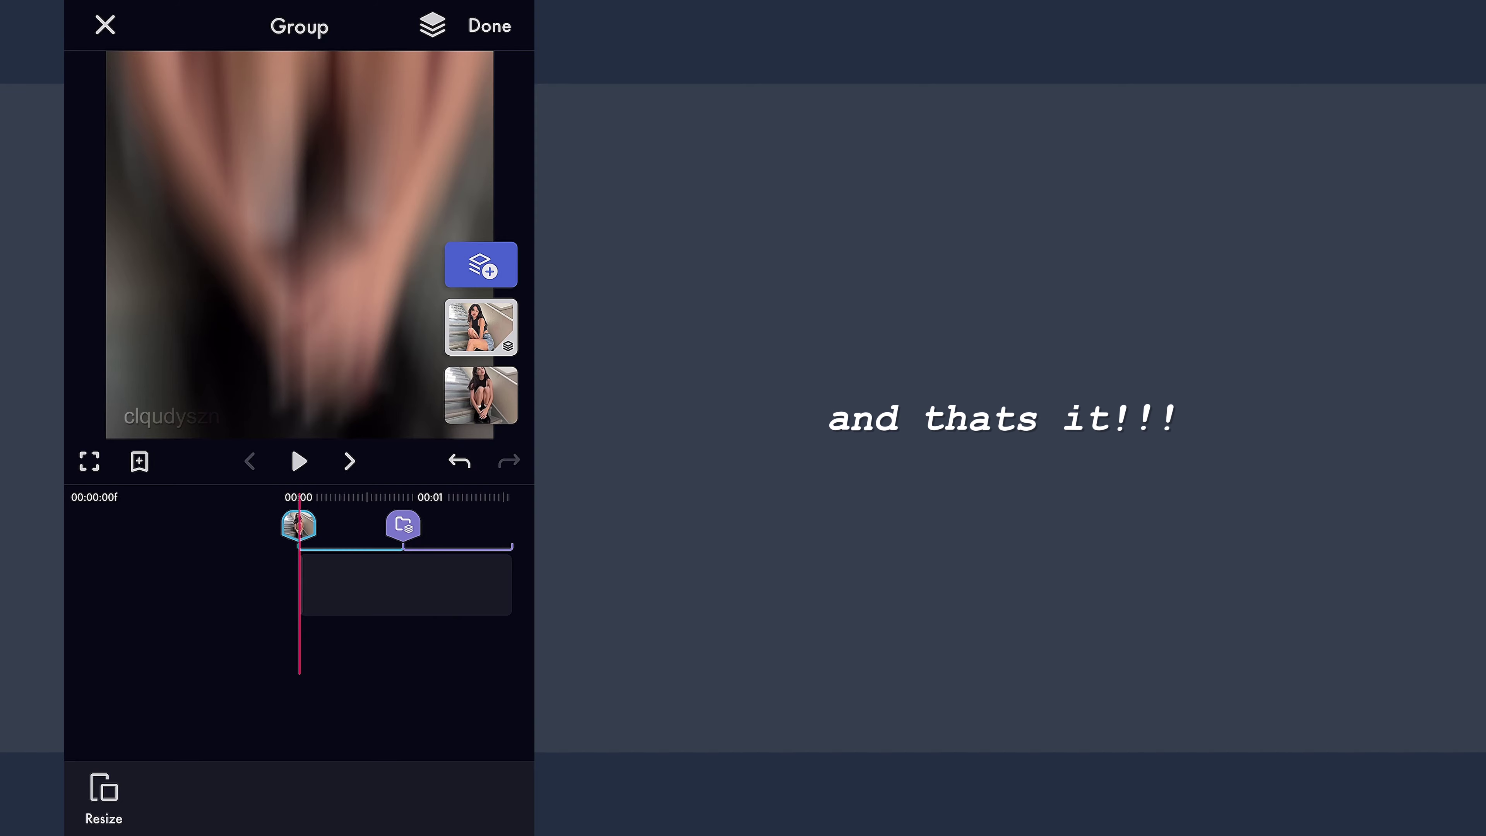
click(300, 461)
click(269, 667)
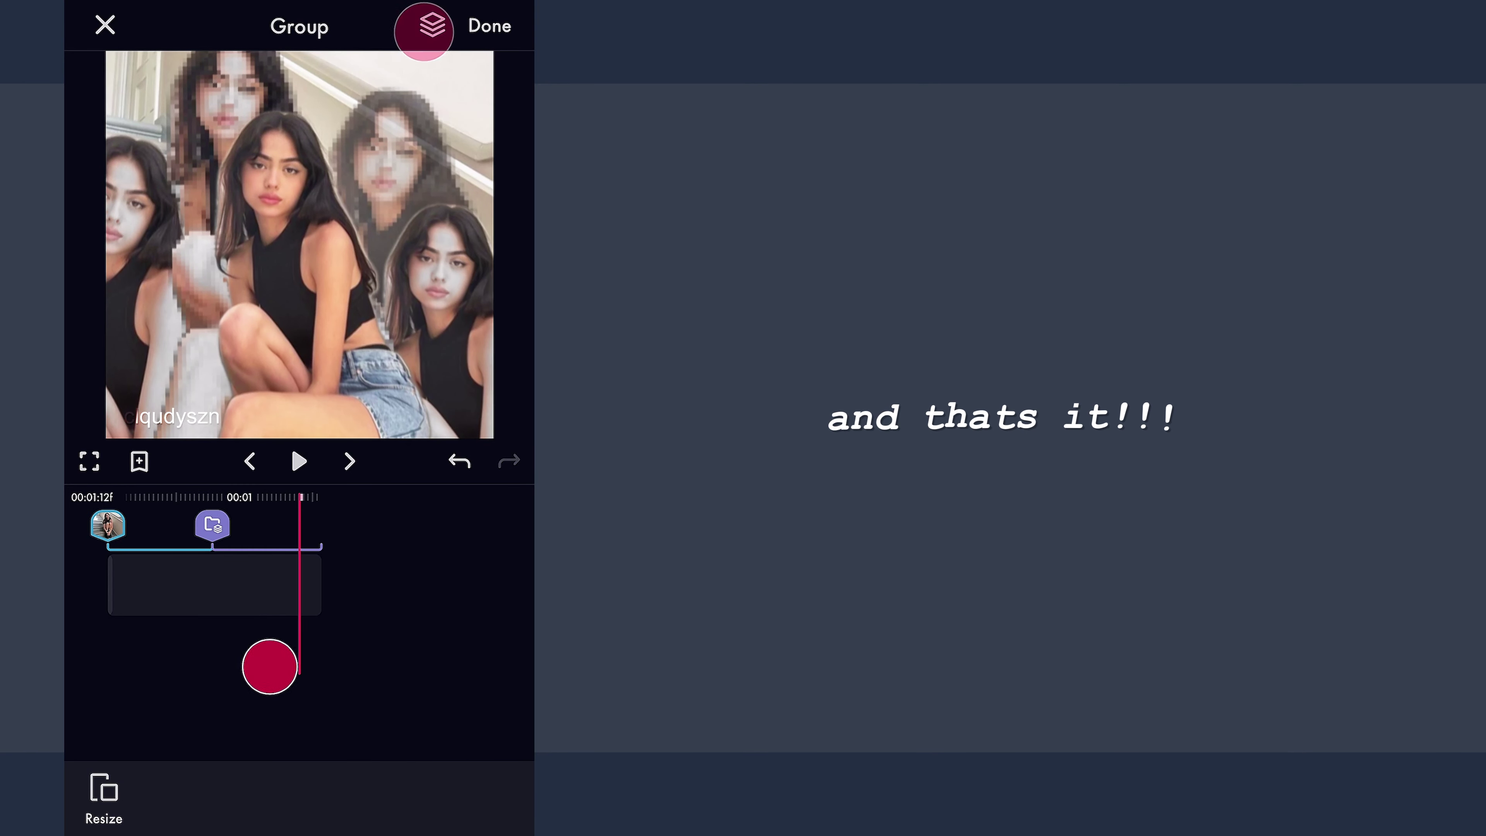
drag(269, 666, 391, 629)
click(742, 463)
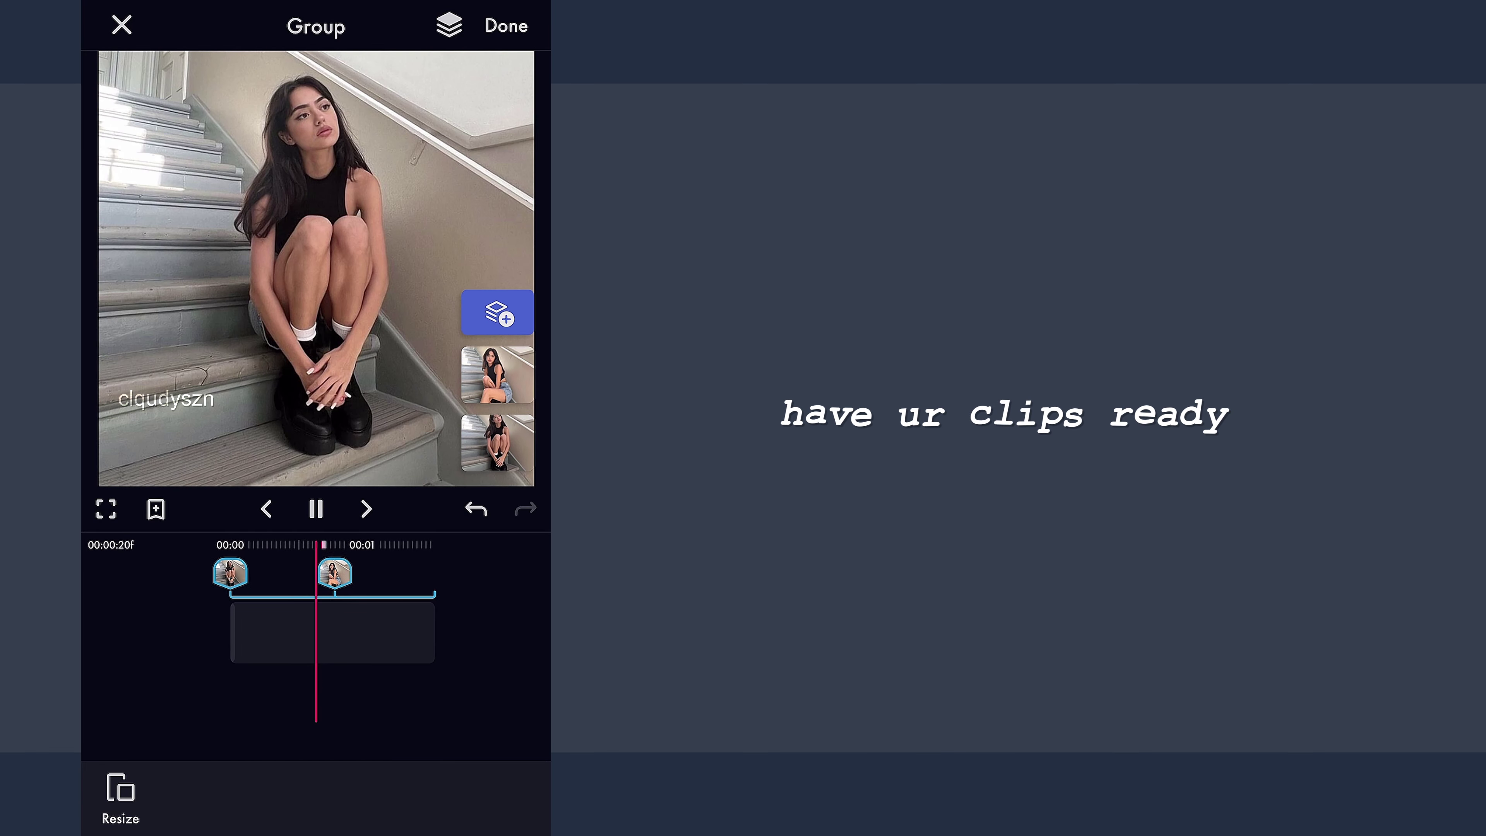
Step: Rewind to the start, select the first stair photo, and open its Oscillate settings
click(282, 674)
drag(281, 674, 454, 687)
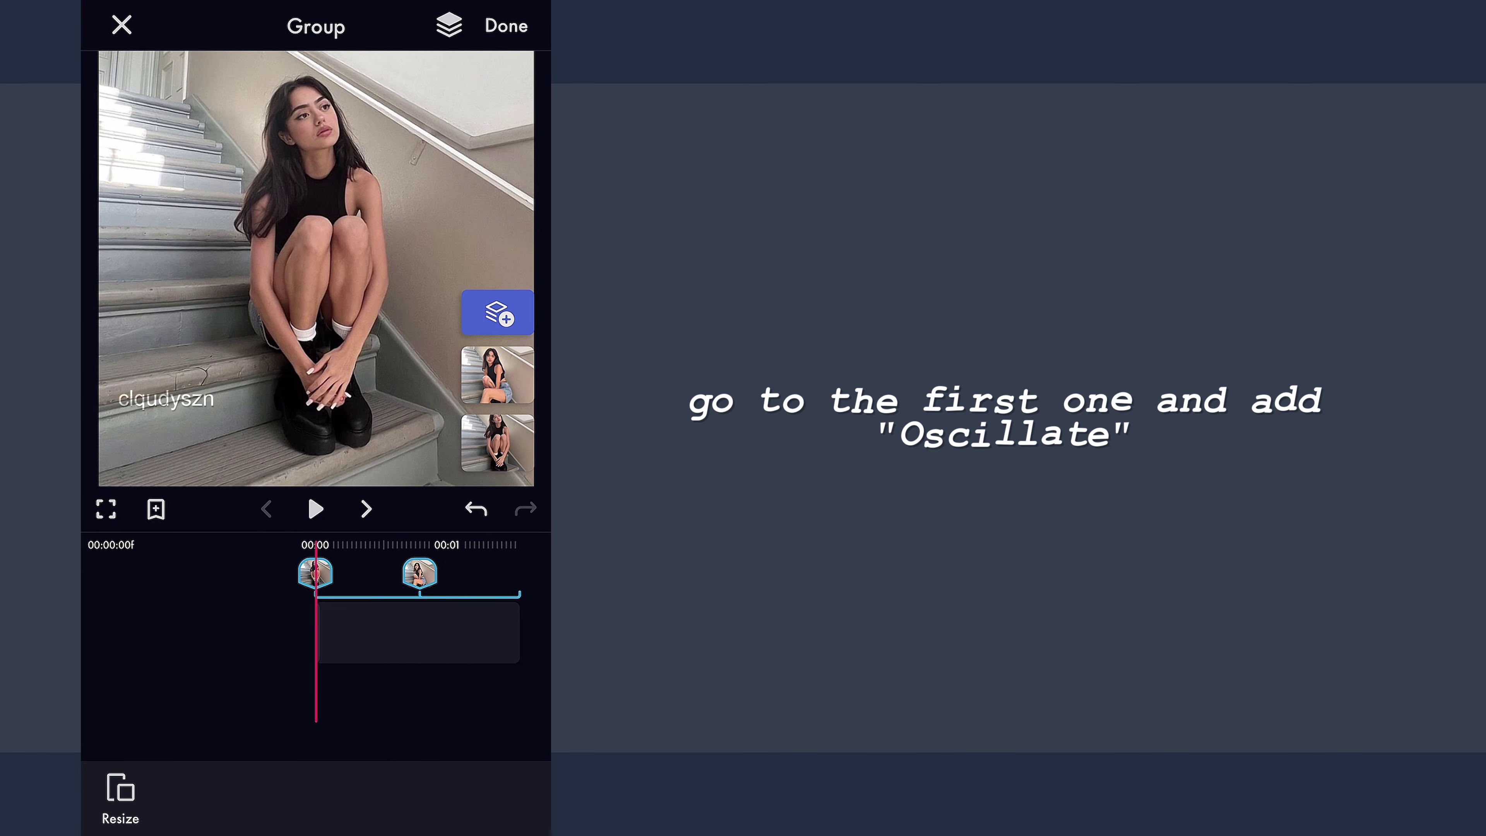
click(503, 426)
click(124, 790)
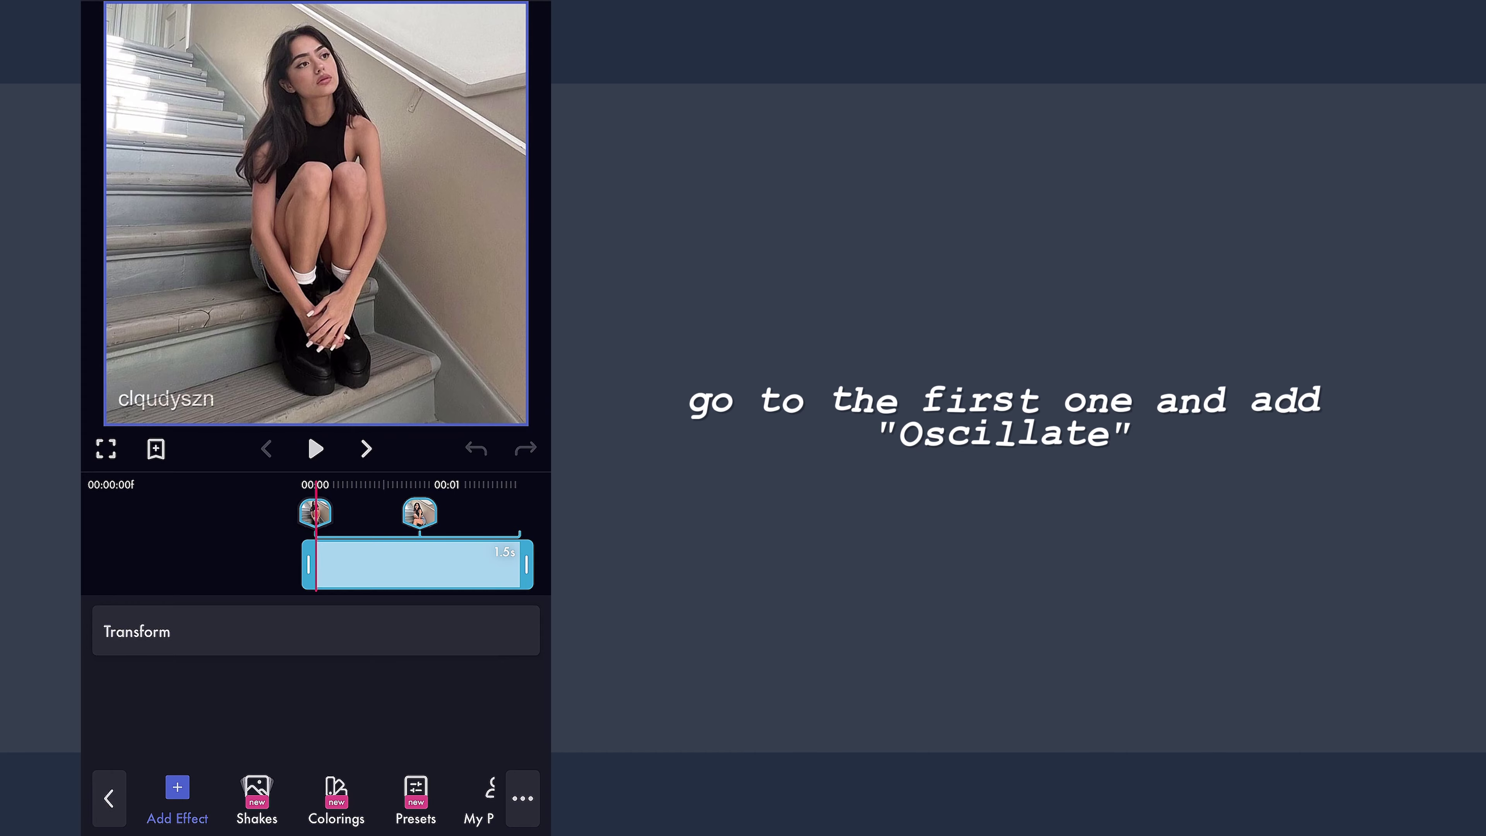
click(161, 795)
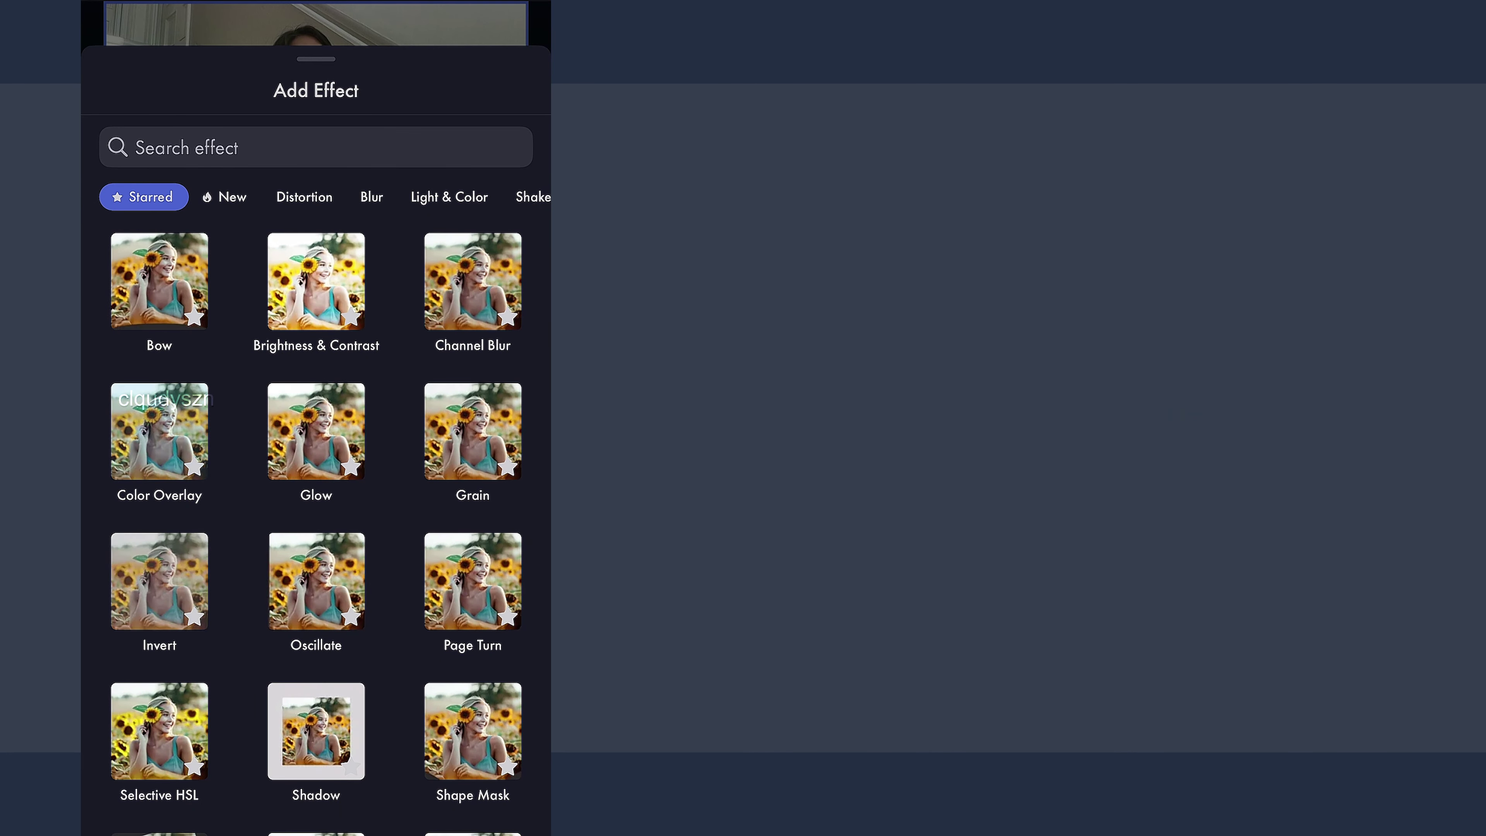
drag(324, 310, 323, 564)
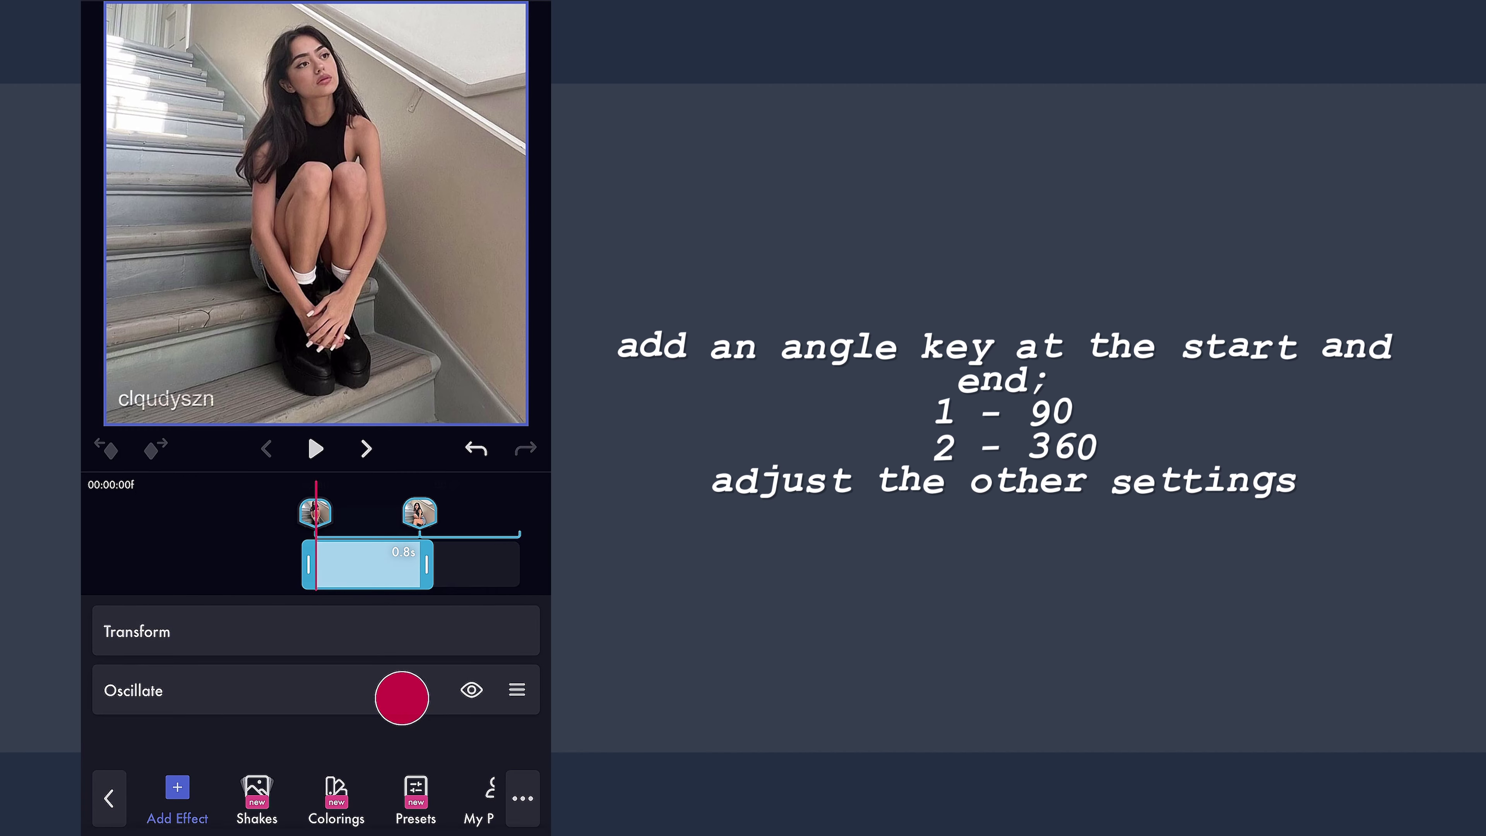
click(401, 698)
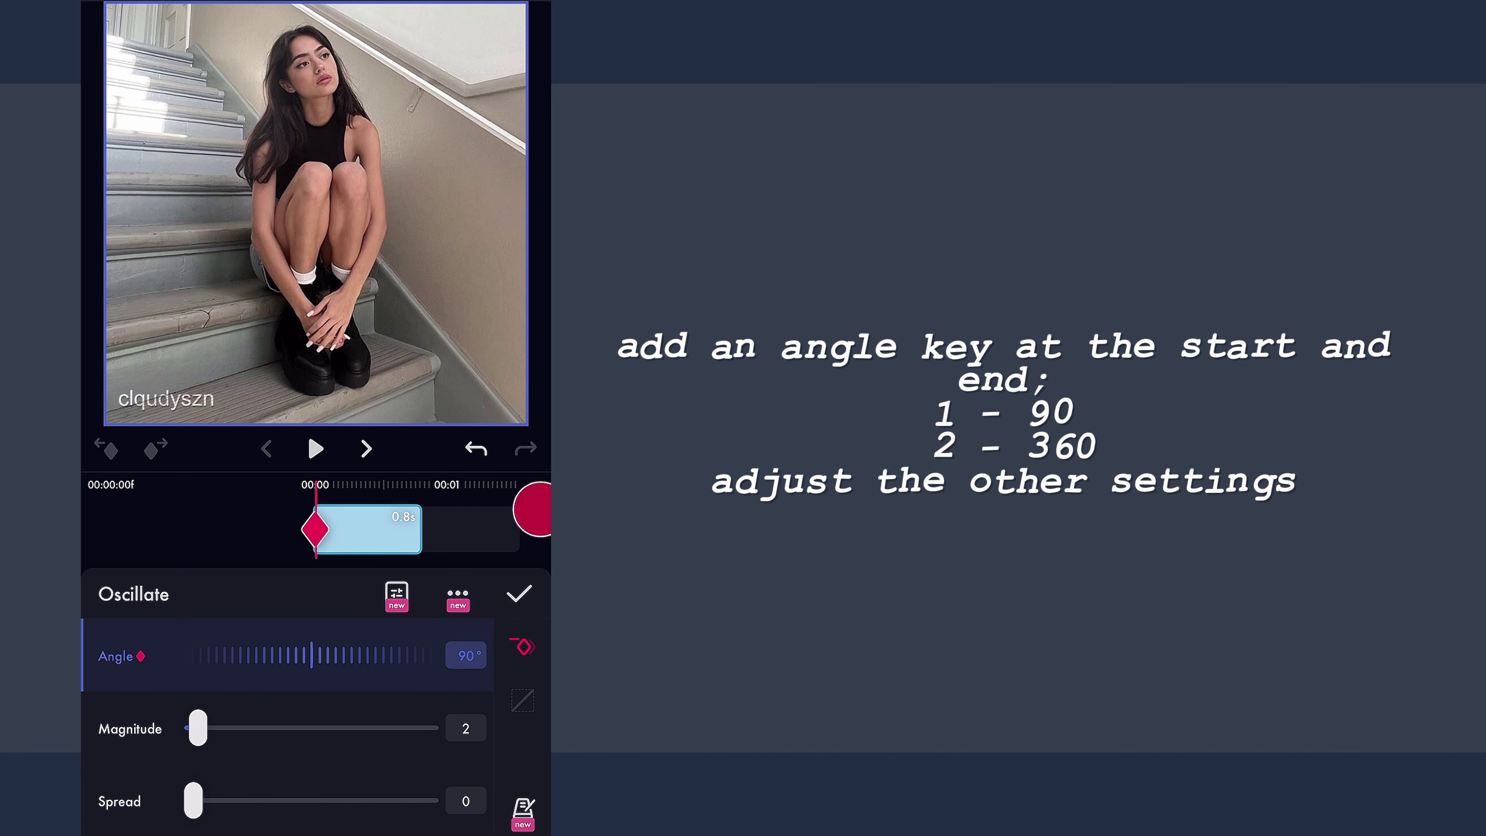
Step: Key Oscillate Angle 90° to about 359°, with Frequency 8 and Motion Blur 47
drag(533, 509, 432, 509)
mouse_move(318, 647)
mouse_down()
mouse_move(245, 666)
mouse_move(249, 697)
mouse_up()
drag(401, 537, 503, 536)
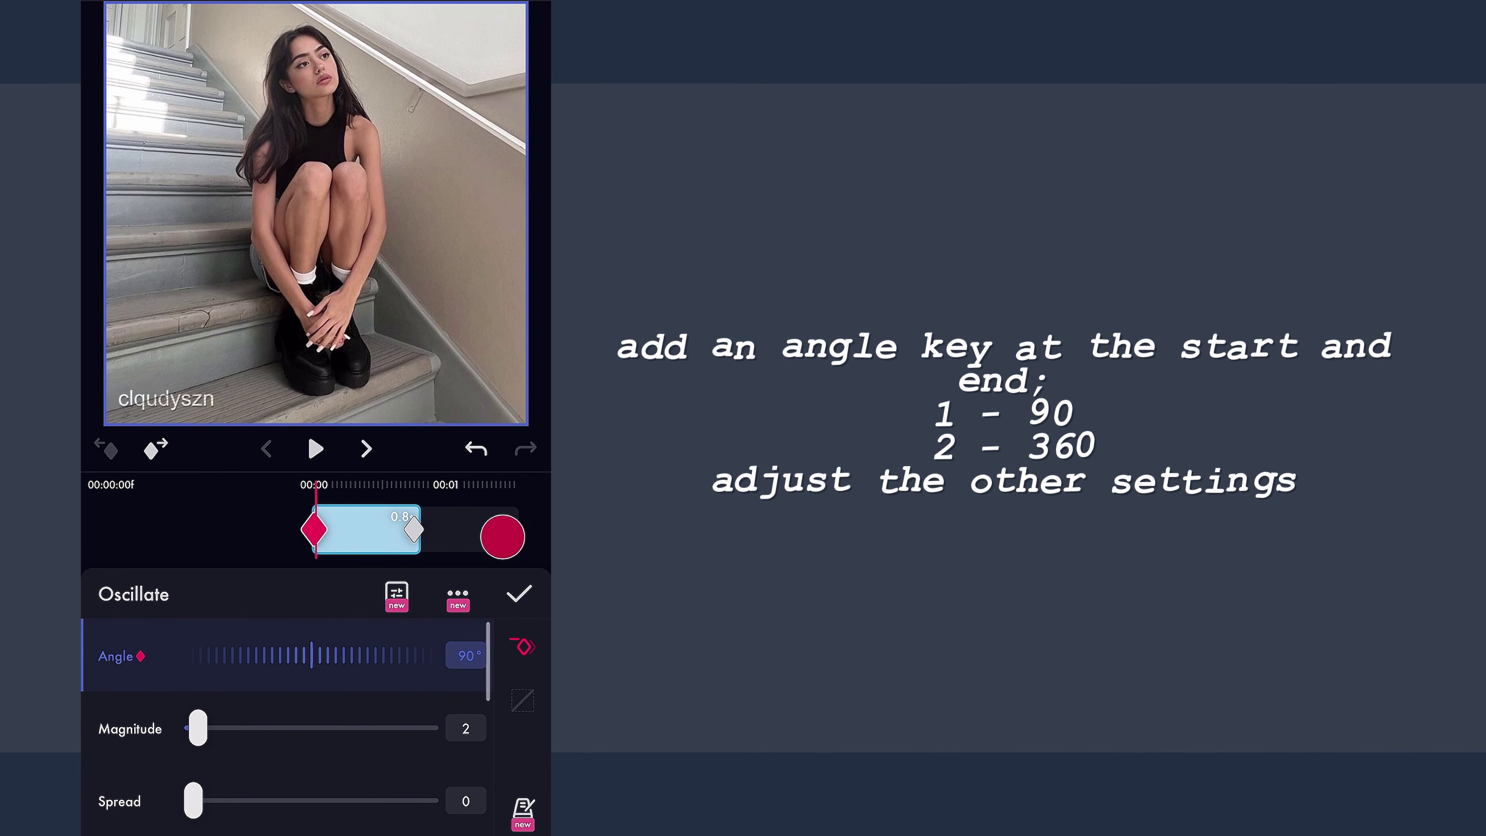
drag(316, 790, 316, 649)
click(209, 745)
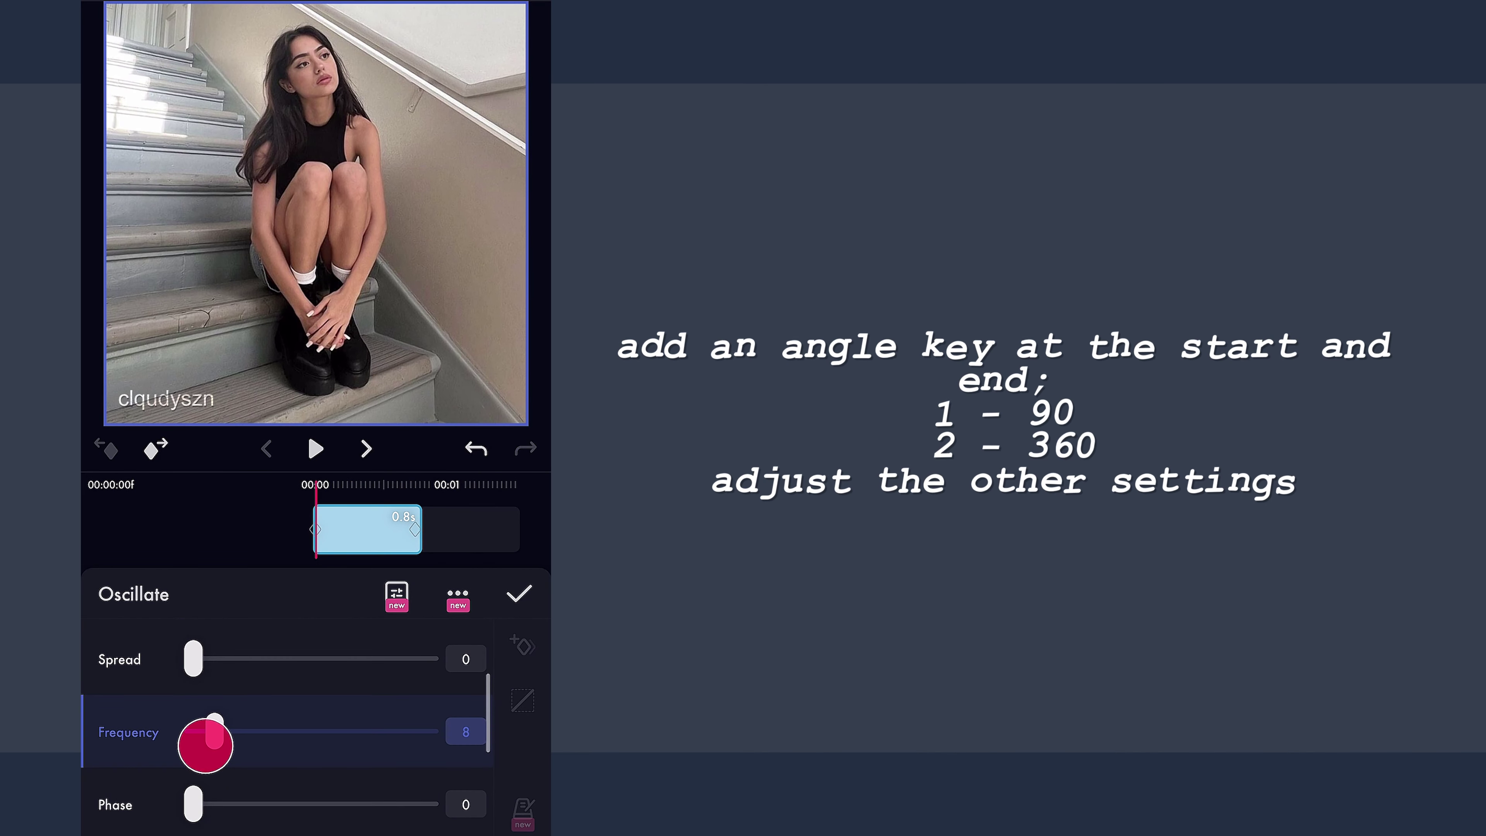
mouse_move(205, 744)
mouse_down()
mouse_move(395, 624)
mouse_move(424, 586)
mouse_up()
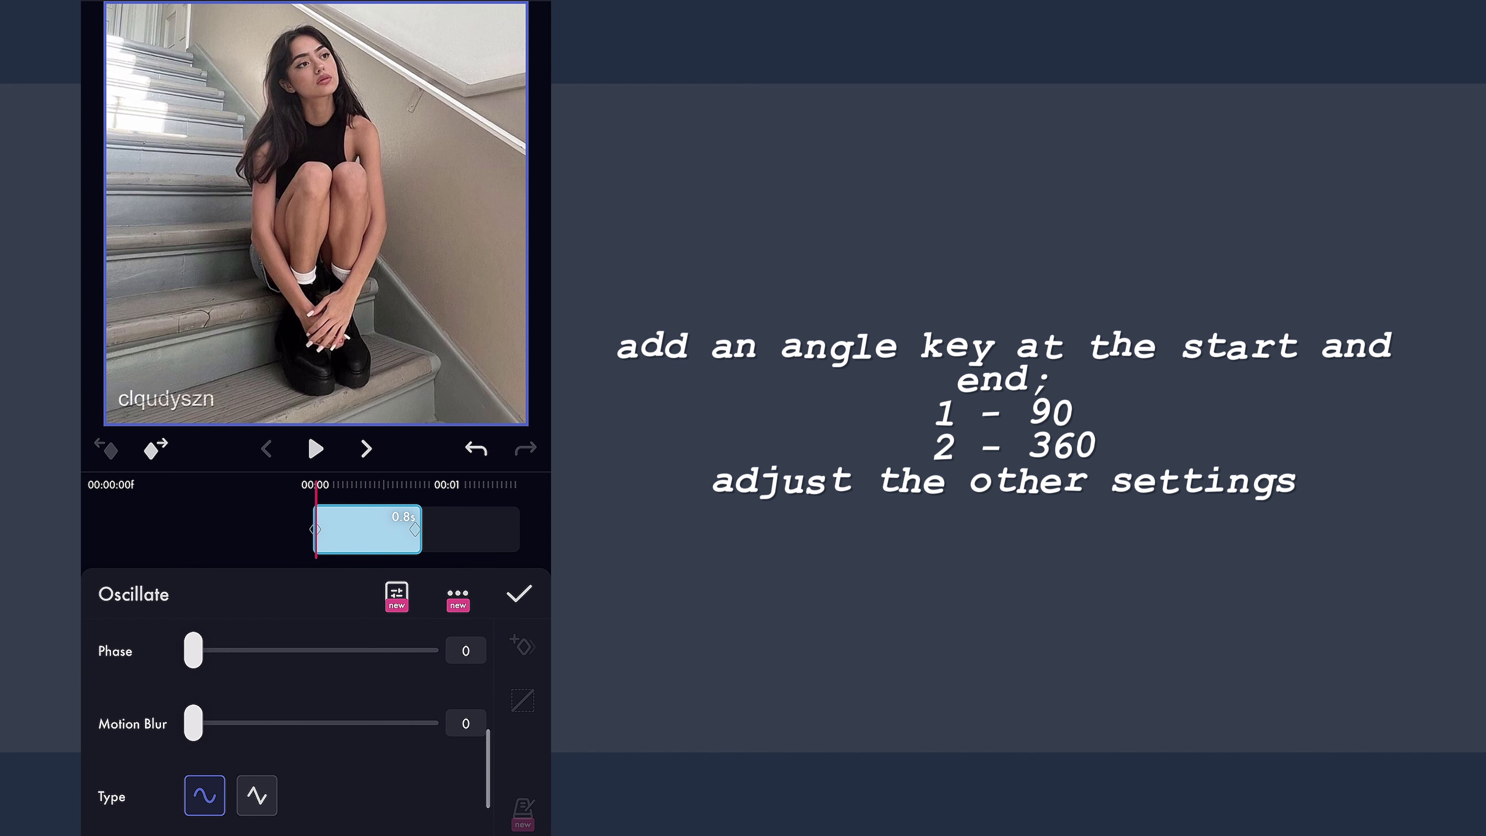
drag(196, 732, 294, 752)
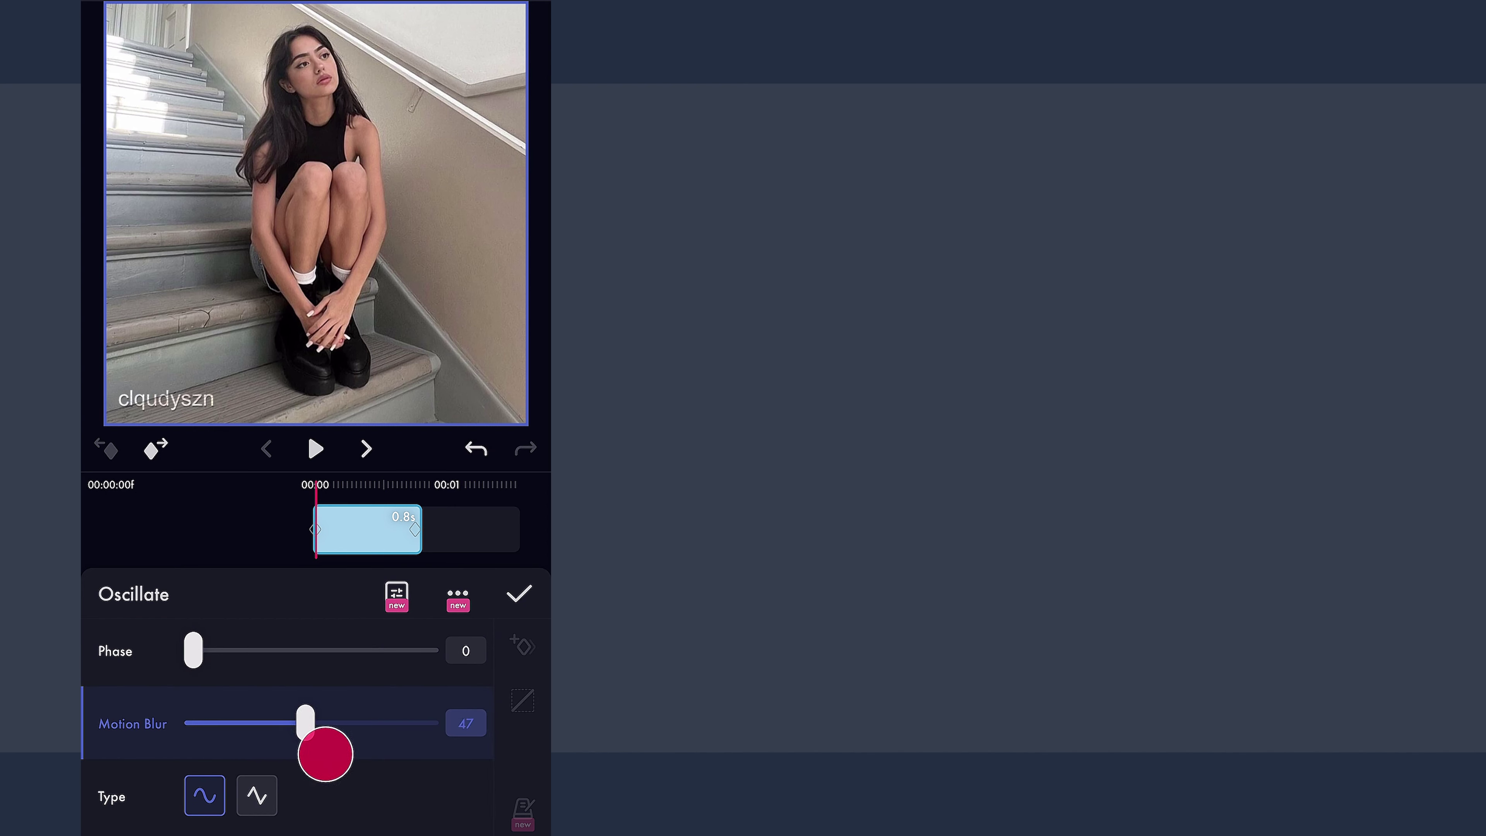
Step: Confirm the Oscillate settings, preview the rotation, and bring up the effects list
click(523, 578)
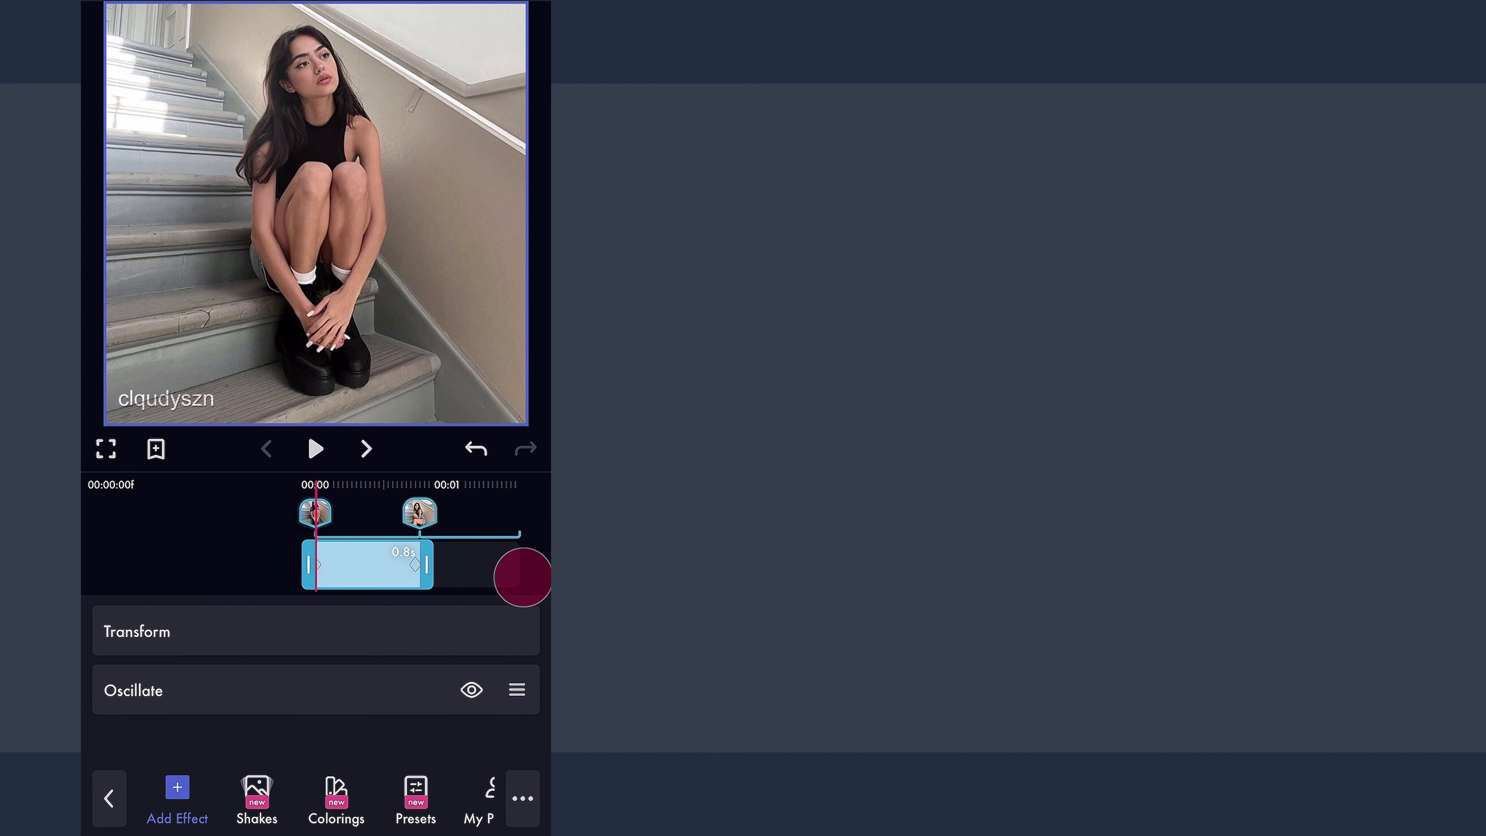
click(316, 450)
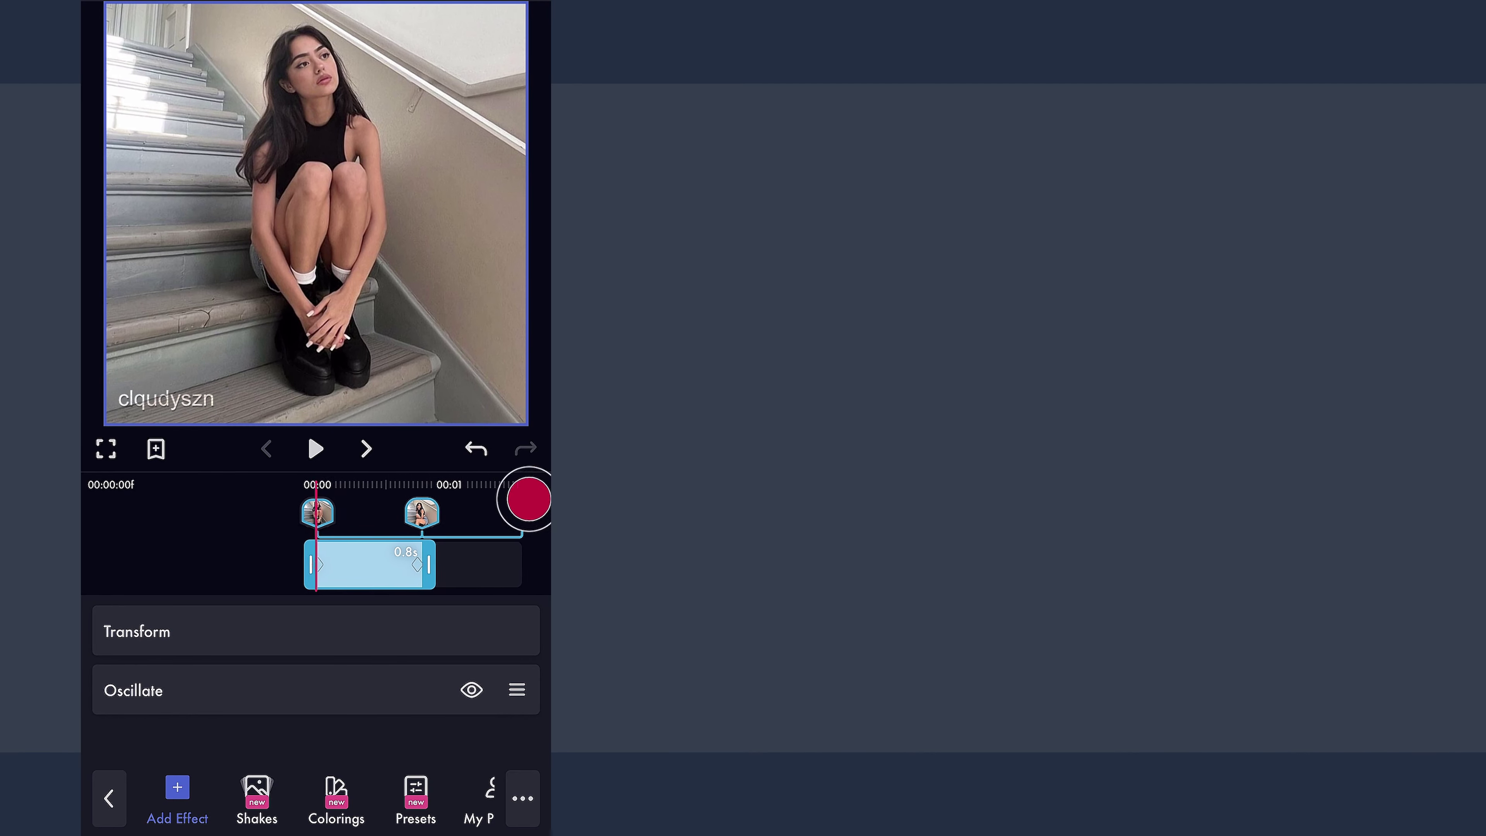
click(200, 806)
drag(454, 688, 521, 468)
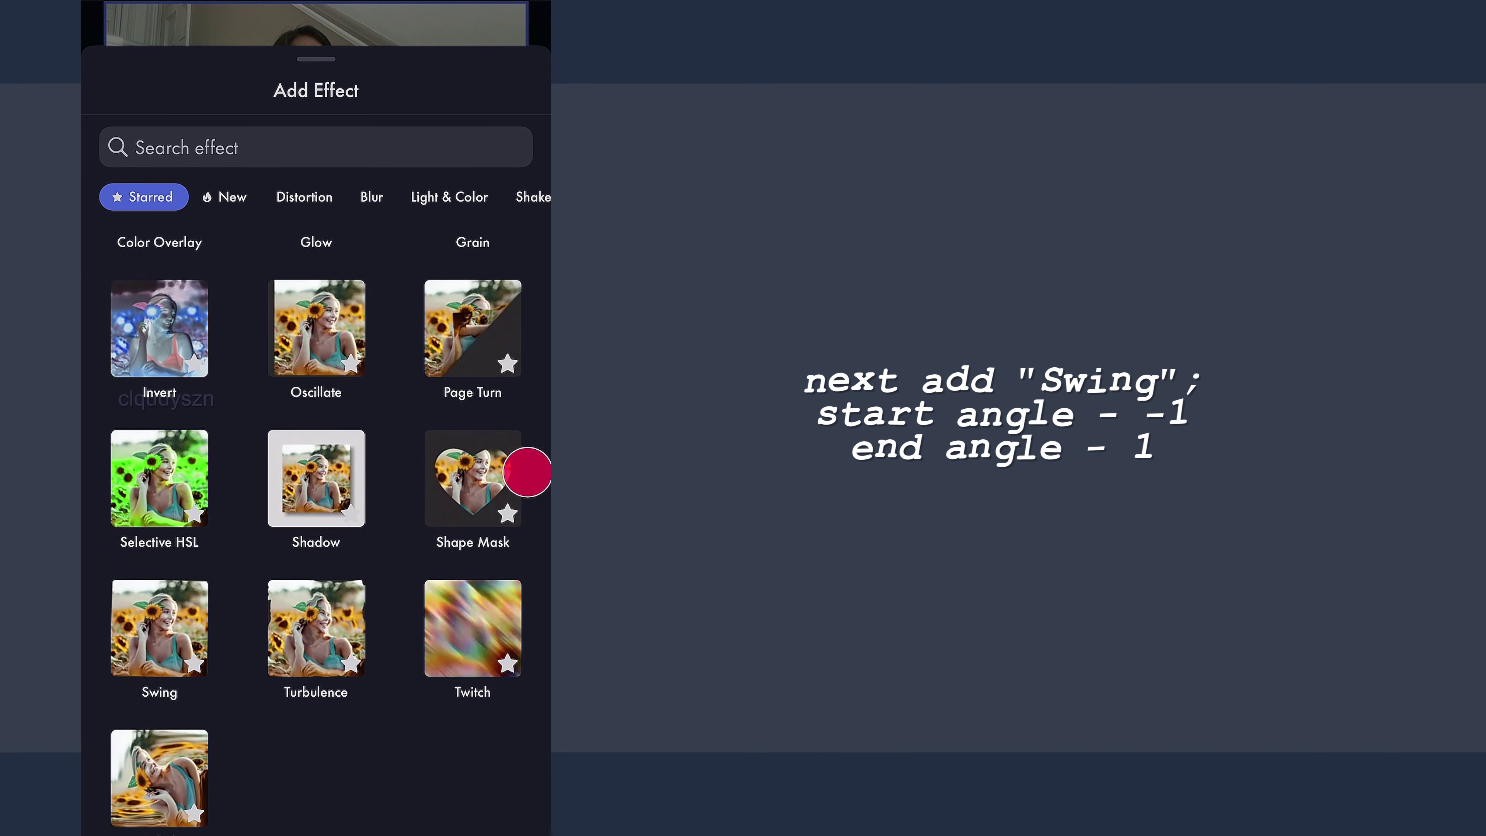
Step: Add Swing with Start Angle -1° and End Angle 1°, preview it, and confirm
click(143, 547)
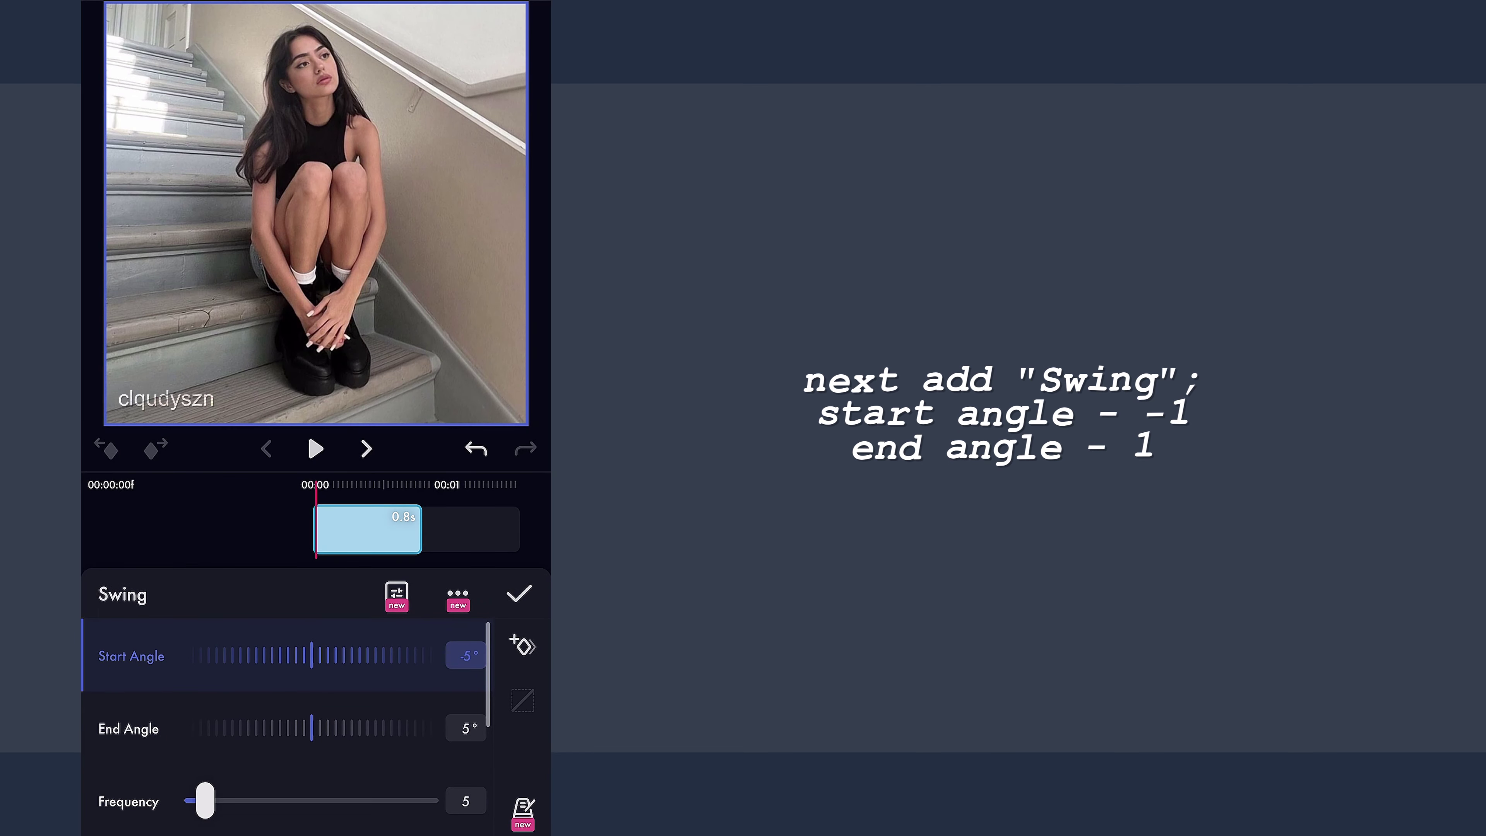
drag(344, 670, 342, 677)
drag(316, 729, 349, 729)
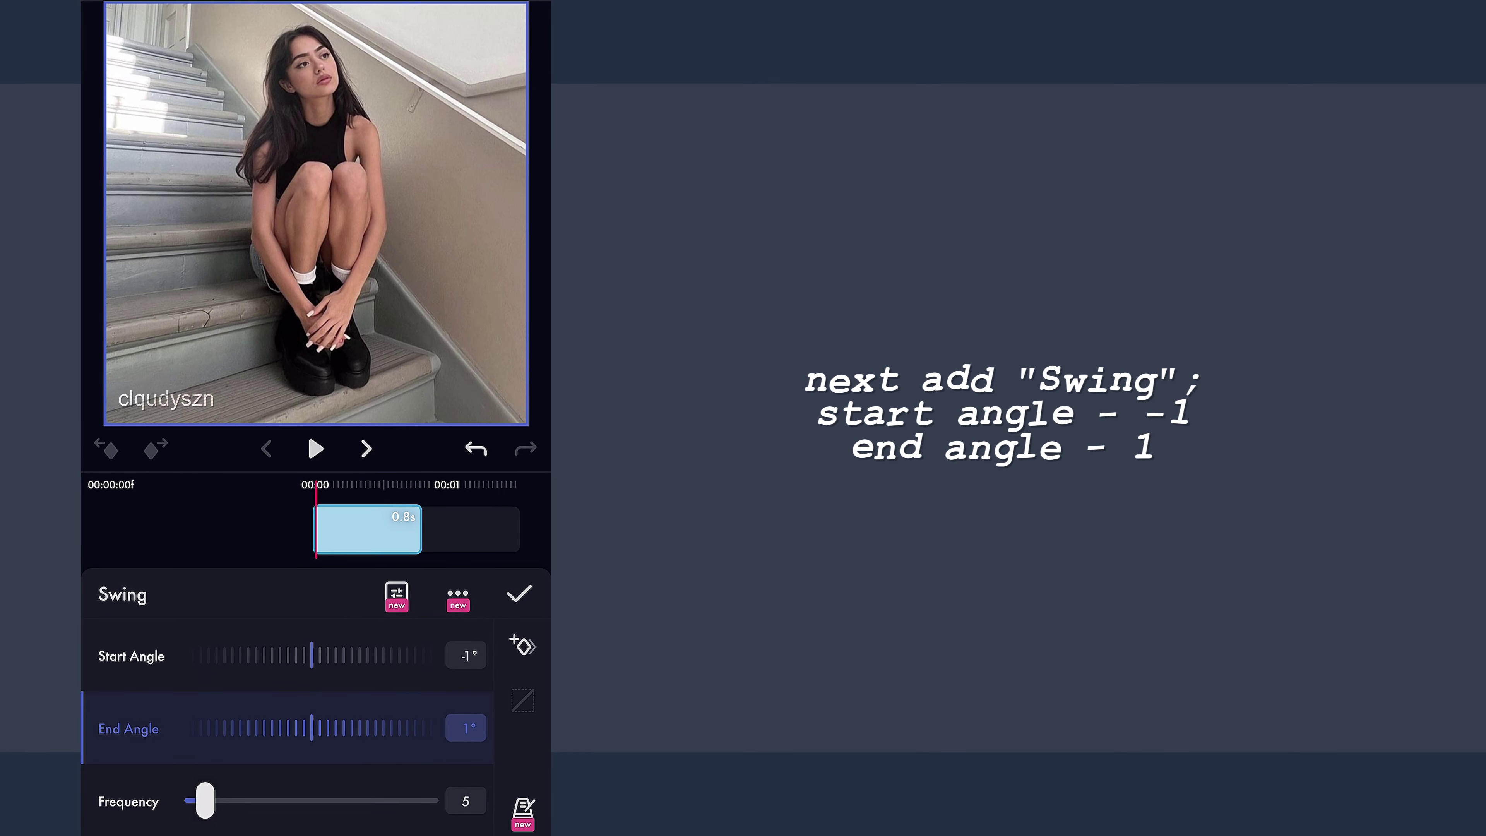
click(316, 449)
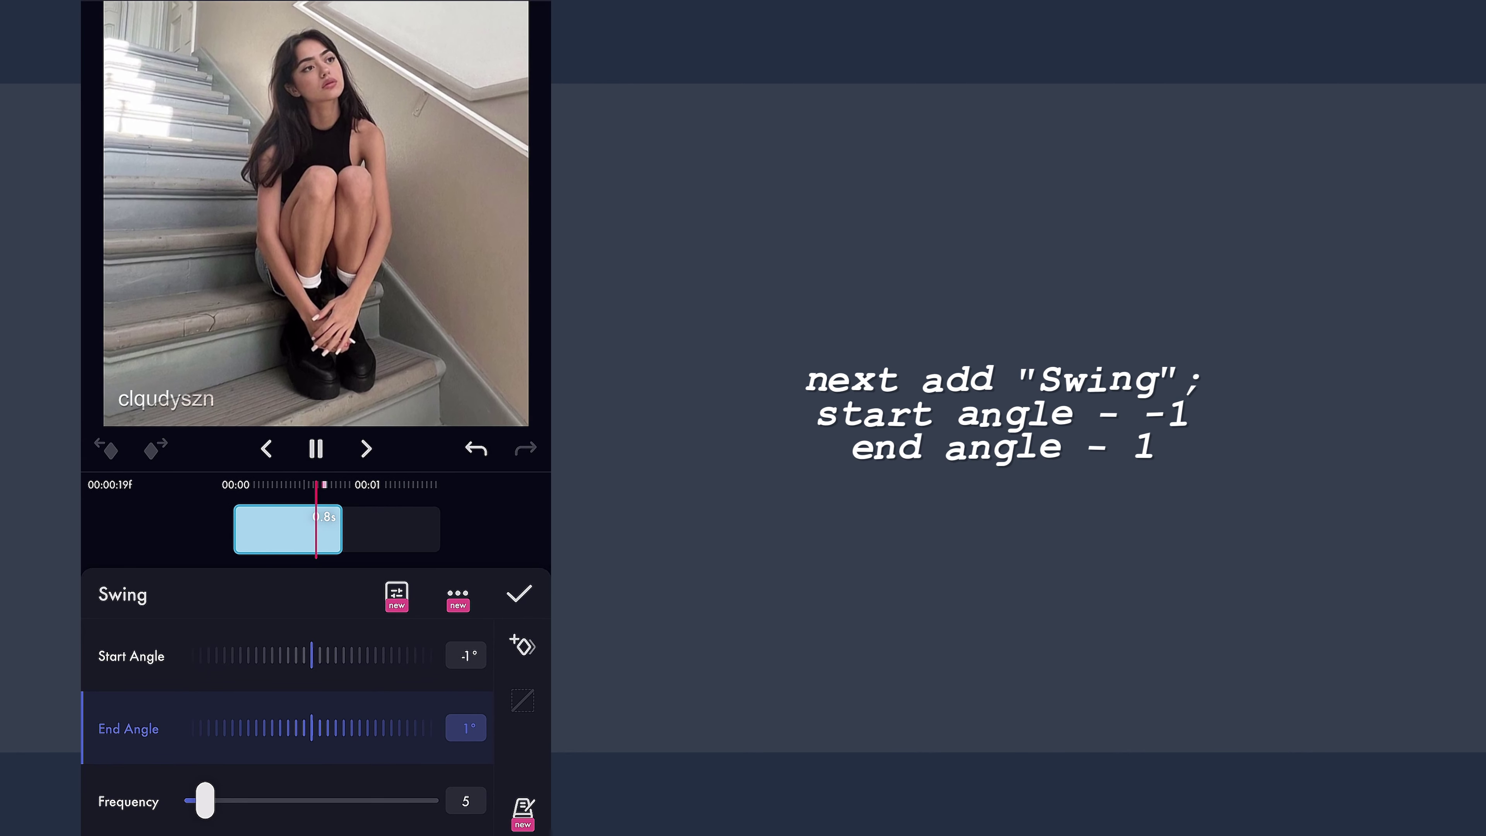
click(514, 586)
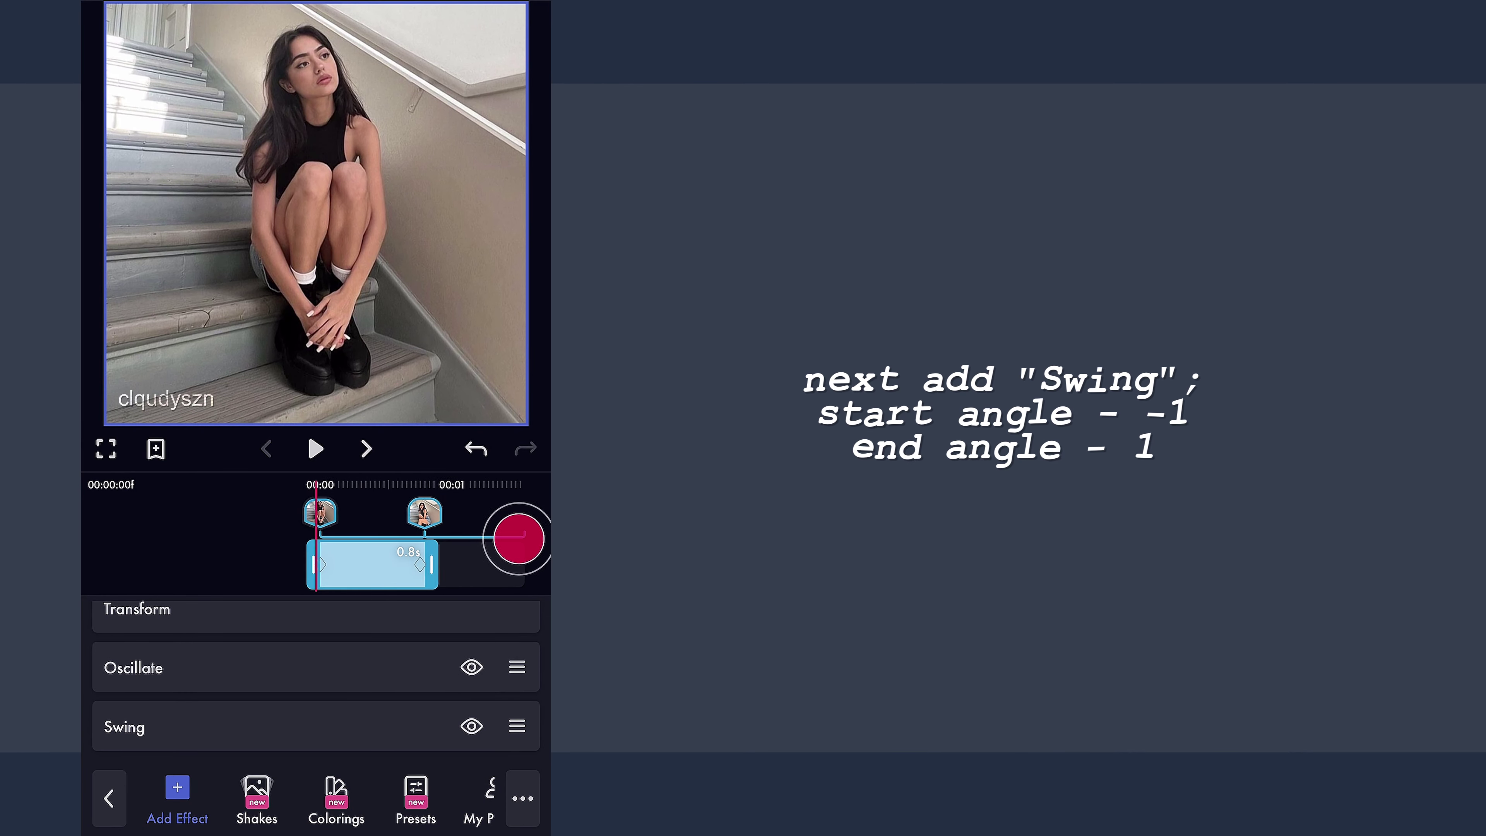
Step: Add another Oscillate effect and keyframe its Magnitude from 0 at the start to 30 mid-clip
click(177, 795)
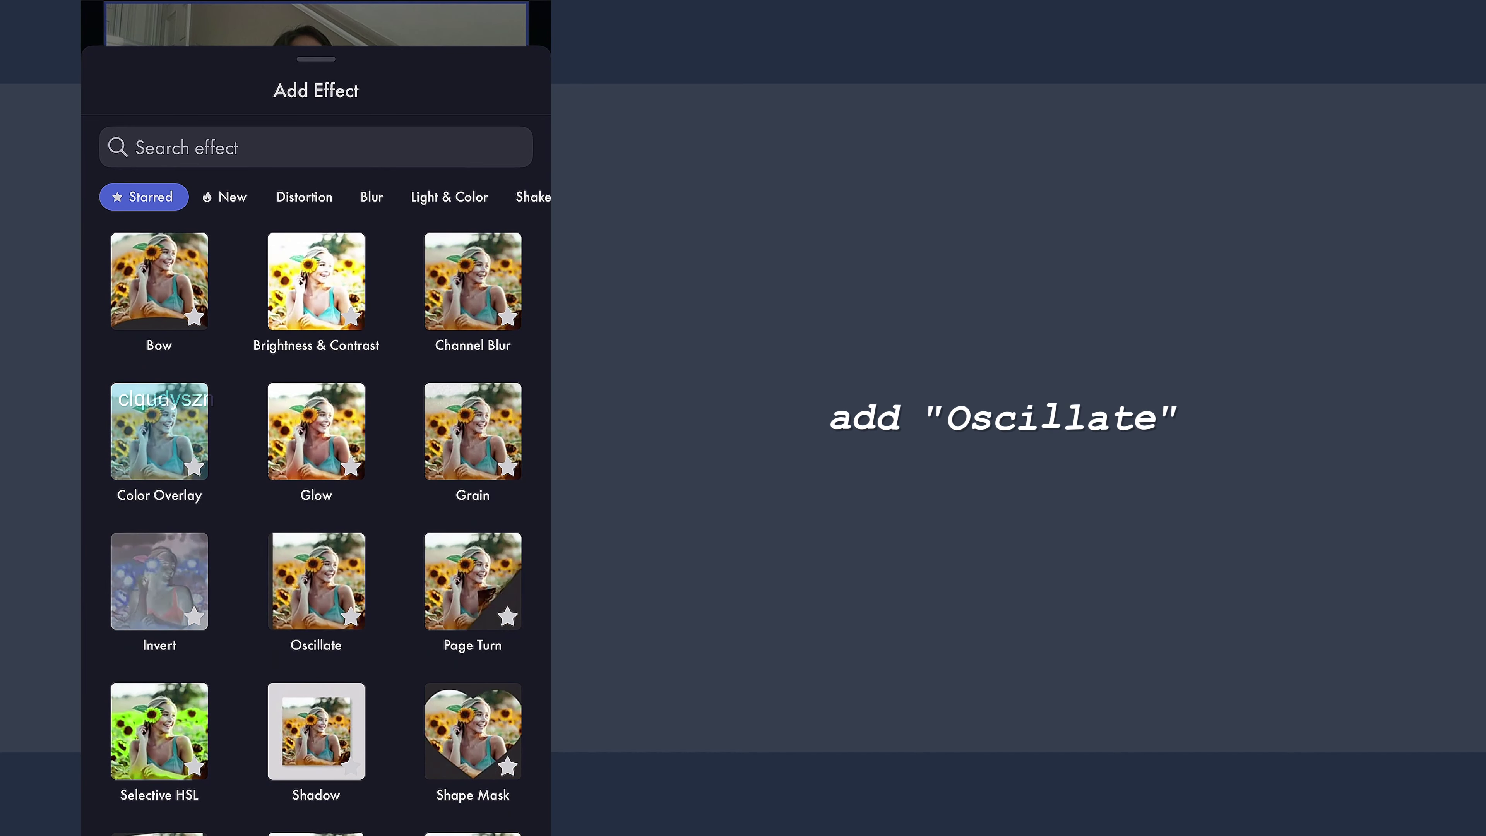
mouse_move(447, 644)
mouse_down()
mouse_move(447, 549)
mouse_move(474, 498)
mouse_up()
click(315, 418)
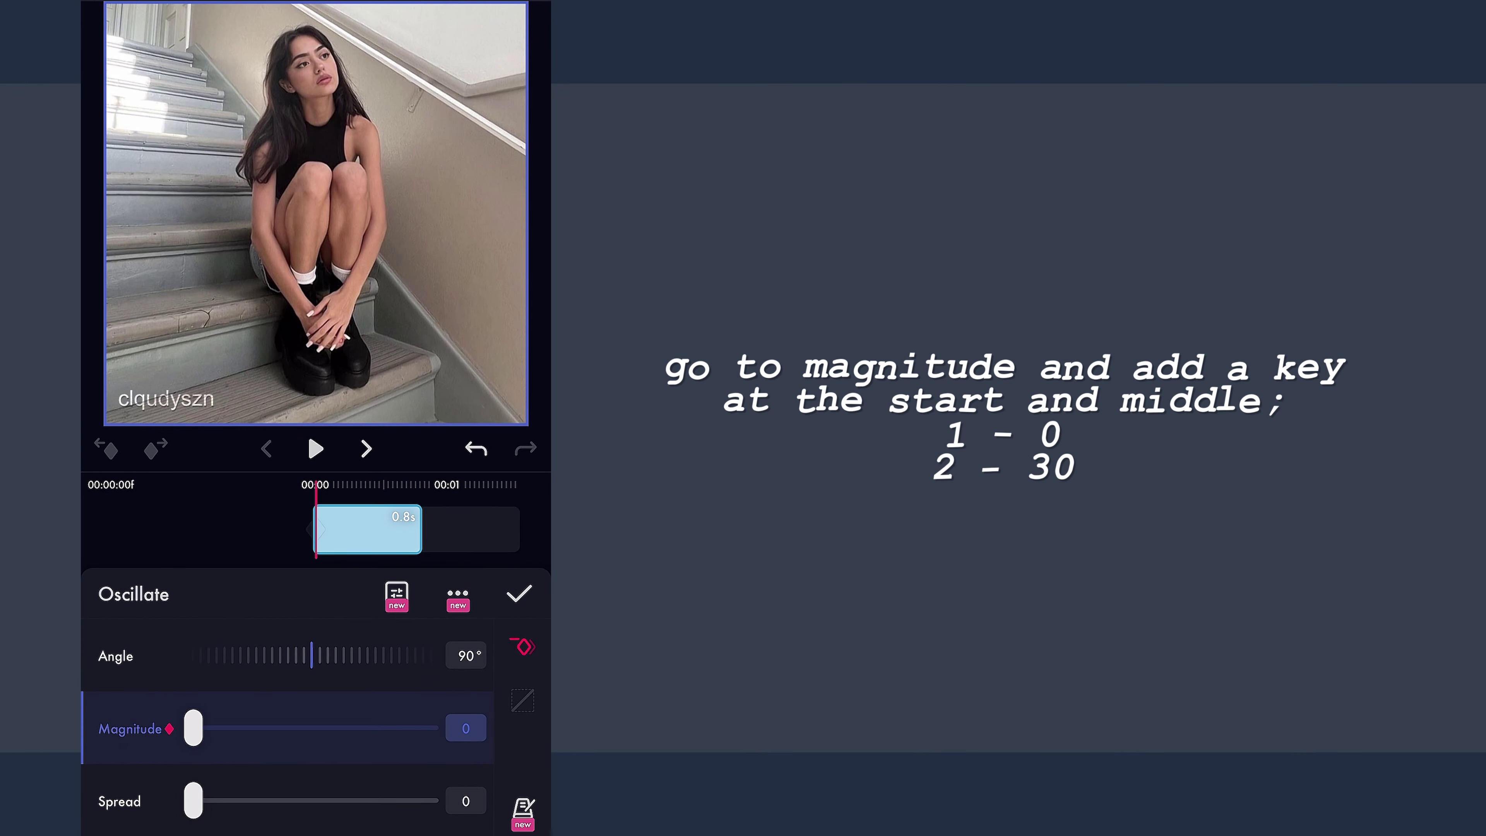
drag(526, 505, 462, 523)
click(267, 449)
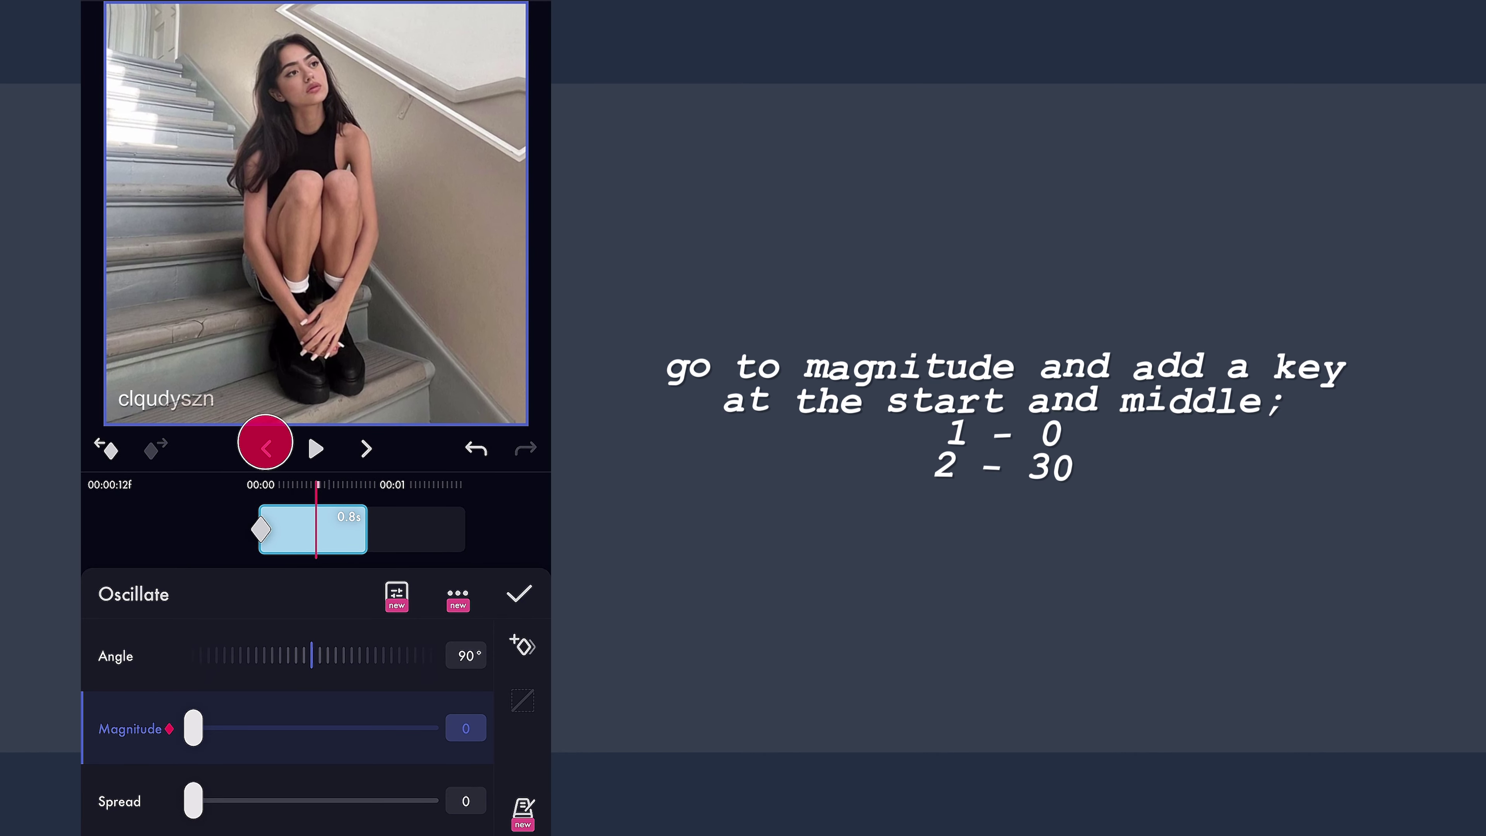
click(349, 457)
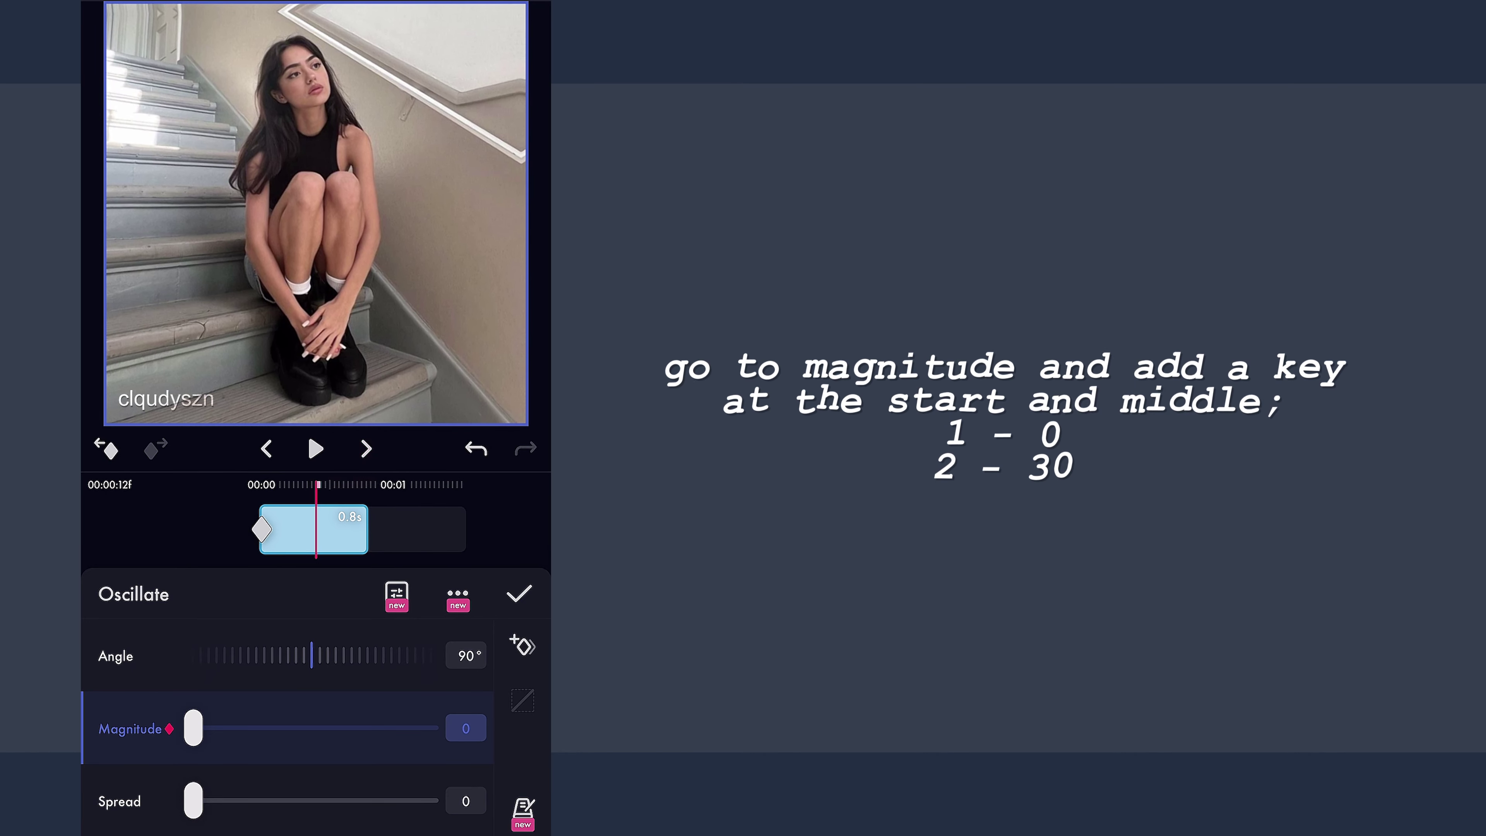
drag(477, 518, 529, 517)
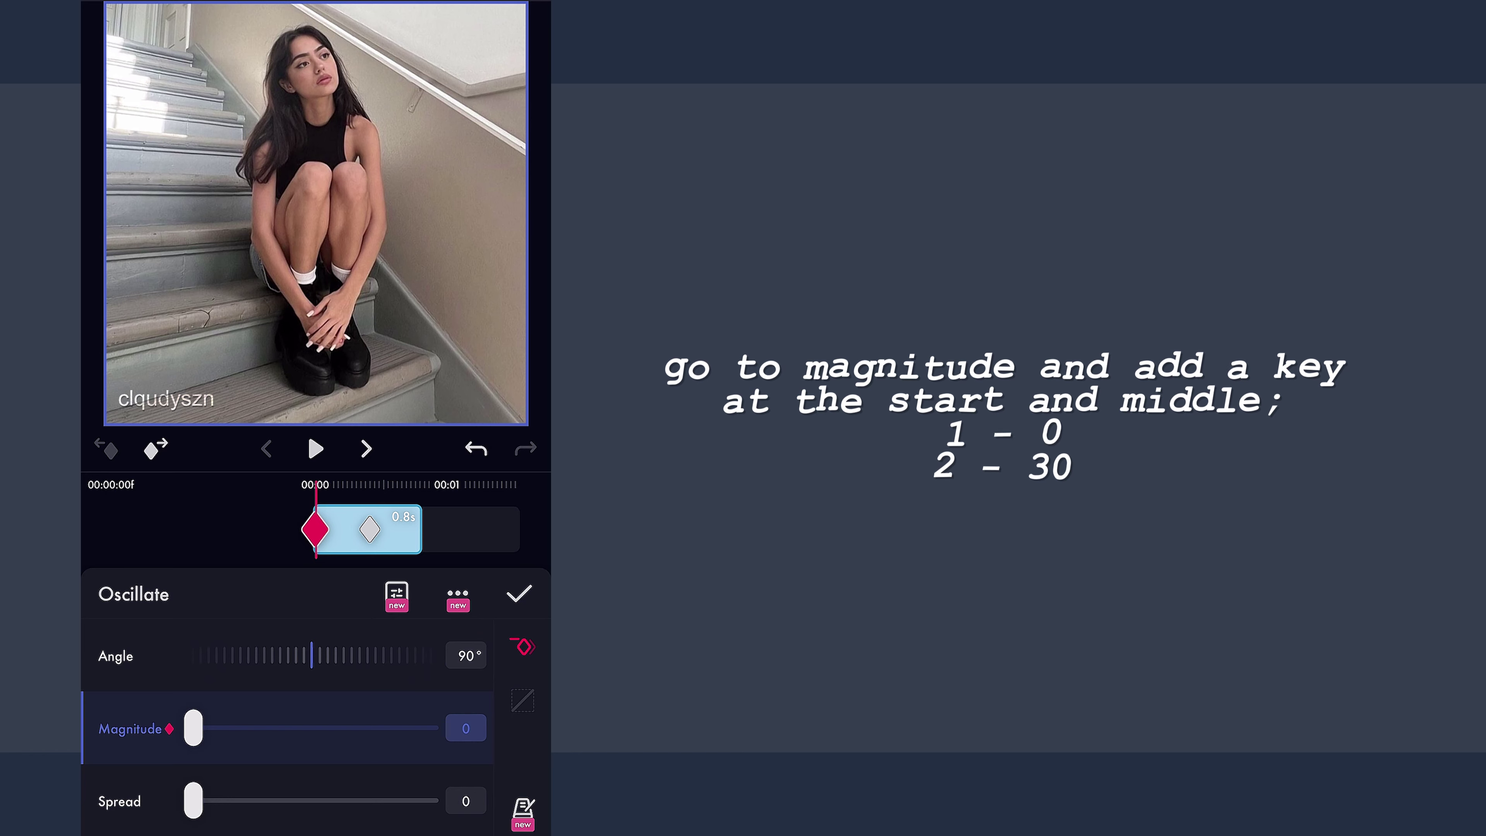
drag(208, 752, 240, 752)
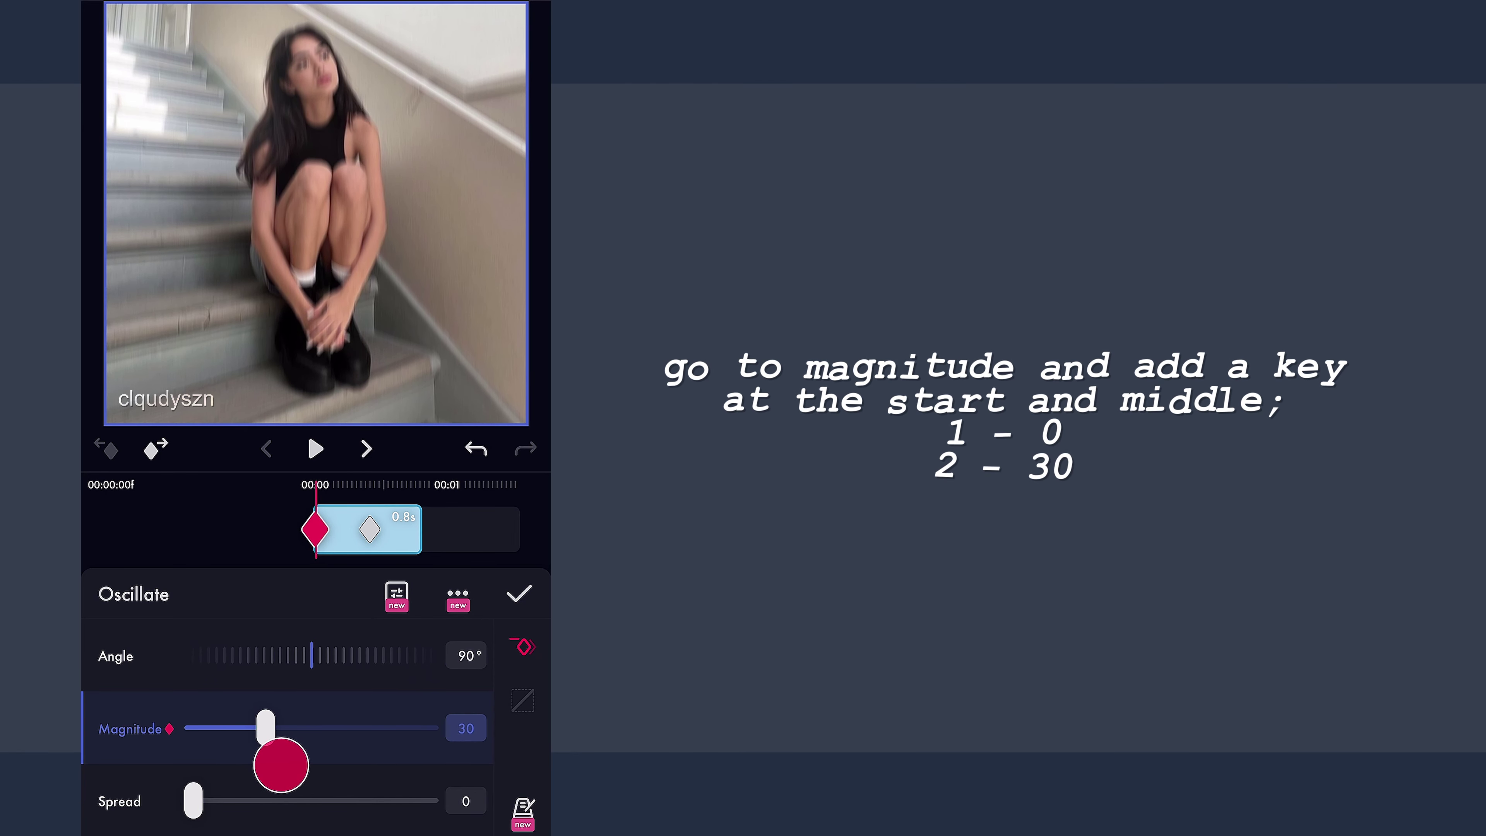
Step: Bend the Magnitude ease graph into a steep ease-out curve
drag(449, 530, 432, 530)
click(523, 701)
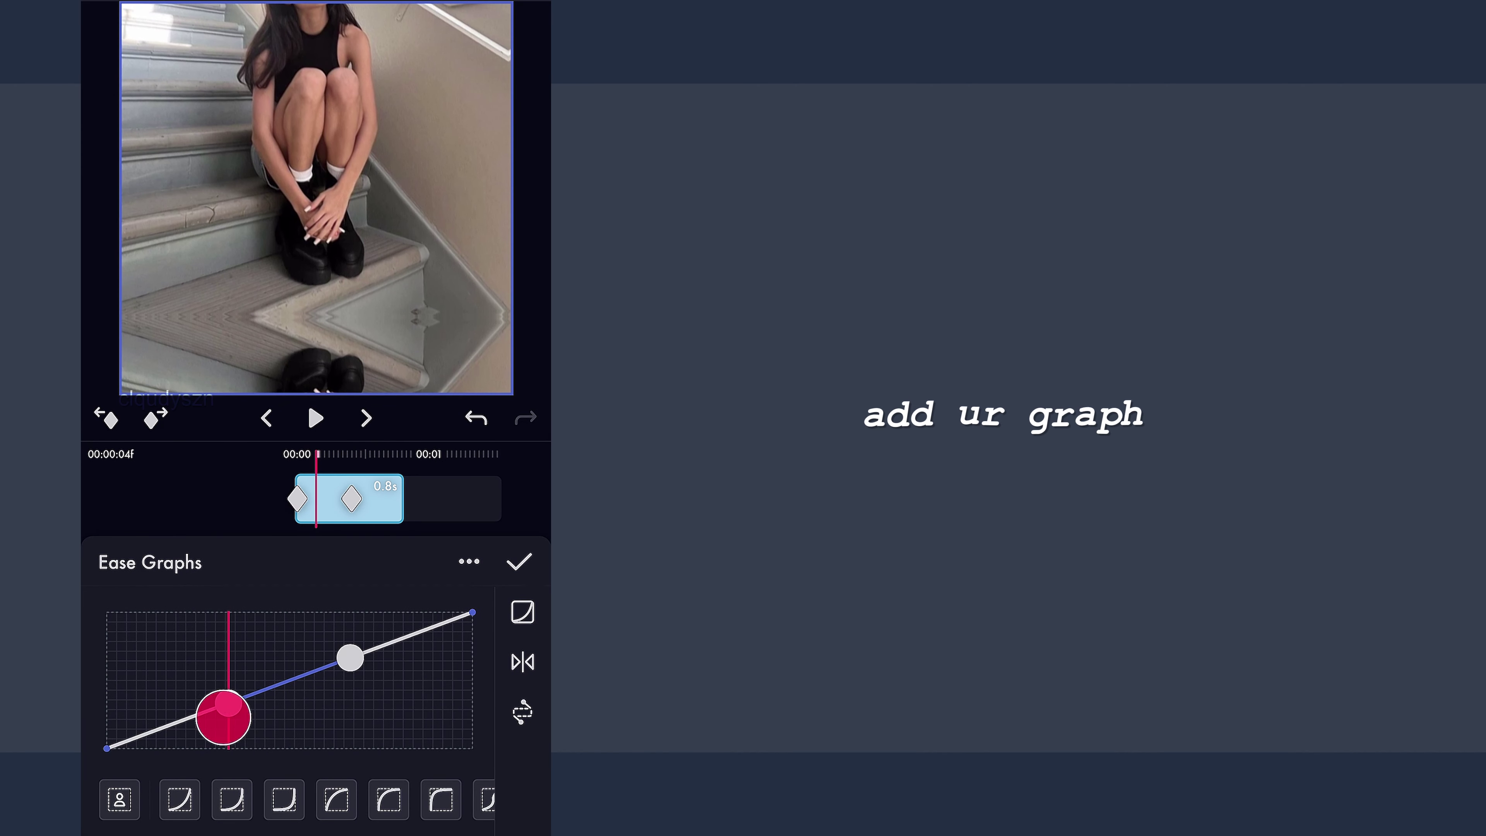
drag(223, 717, 99, 697)
drag(350, 658, 158, 480)
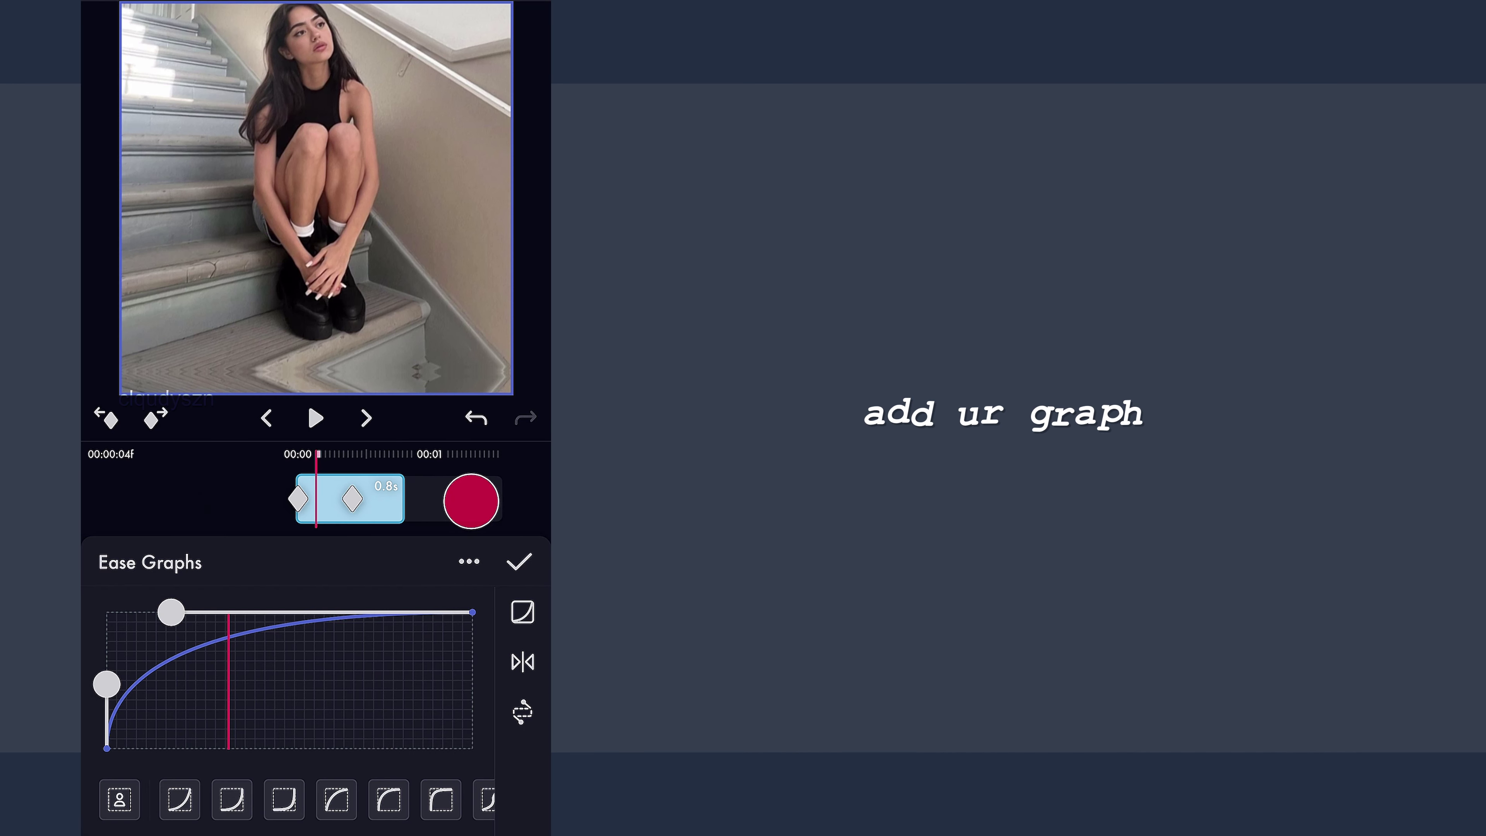
Step: Confirm the ease curve, then set Oscillate Frequency to 30 and Motion Blur to 100
click(517, 561)
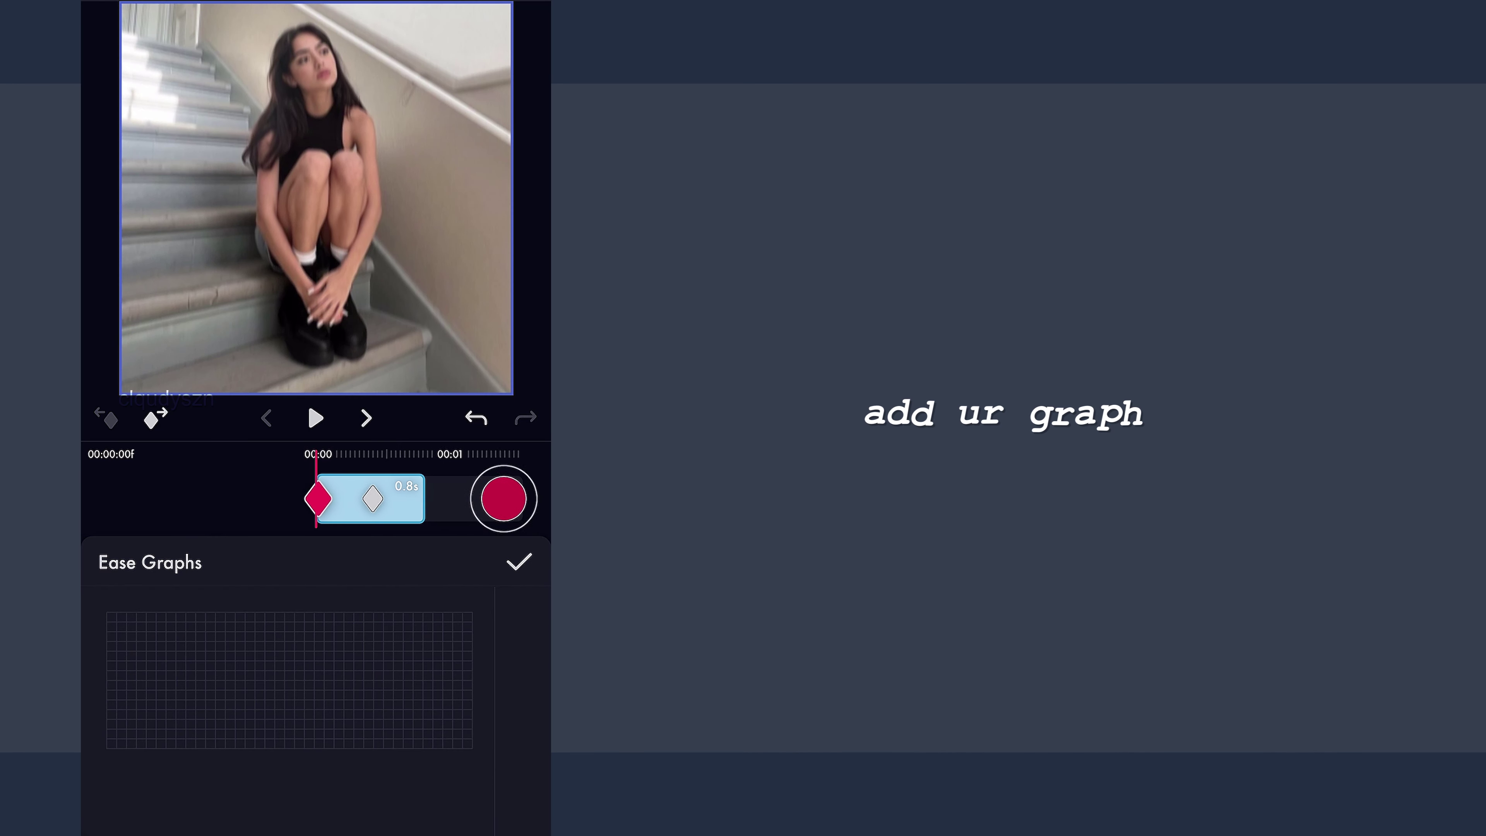
scroll(405, 664, down, 2)
click(242, 777)
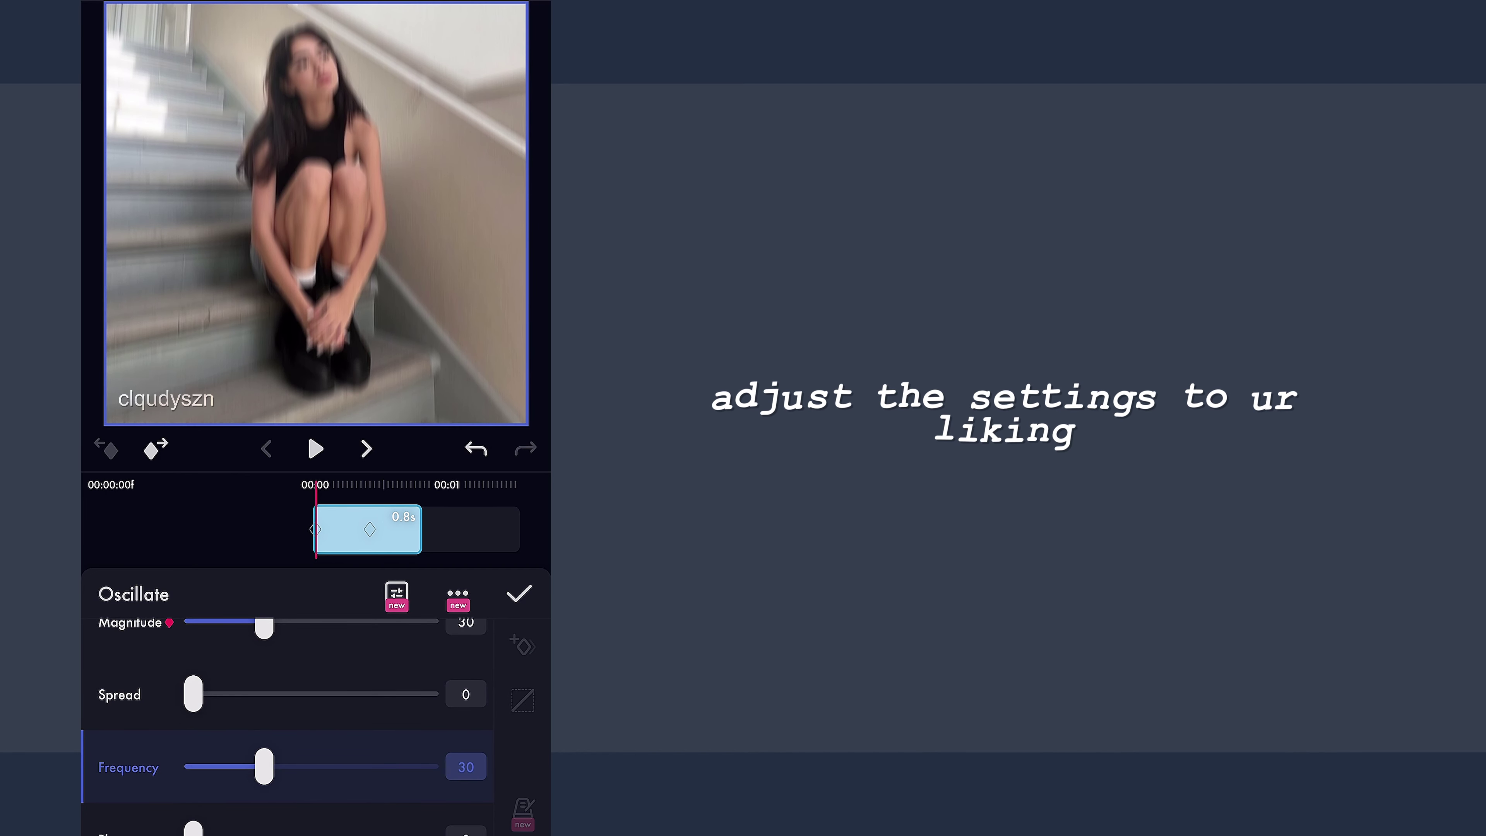
scroll(467, 703, down, 2)
drag(311, 802, 459, 823)
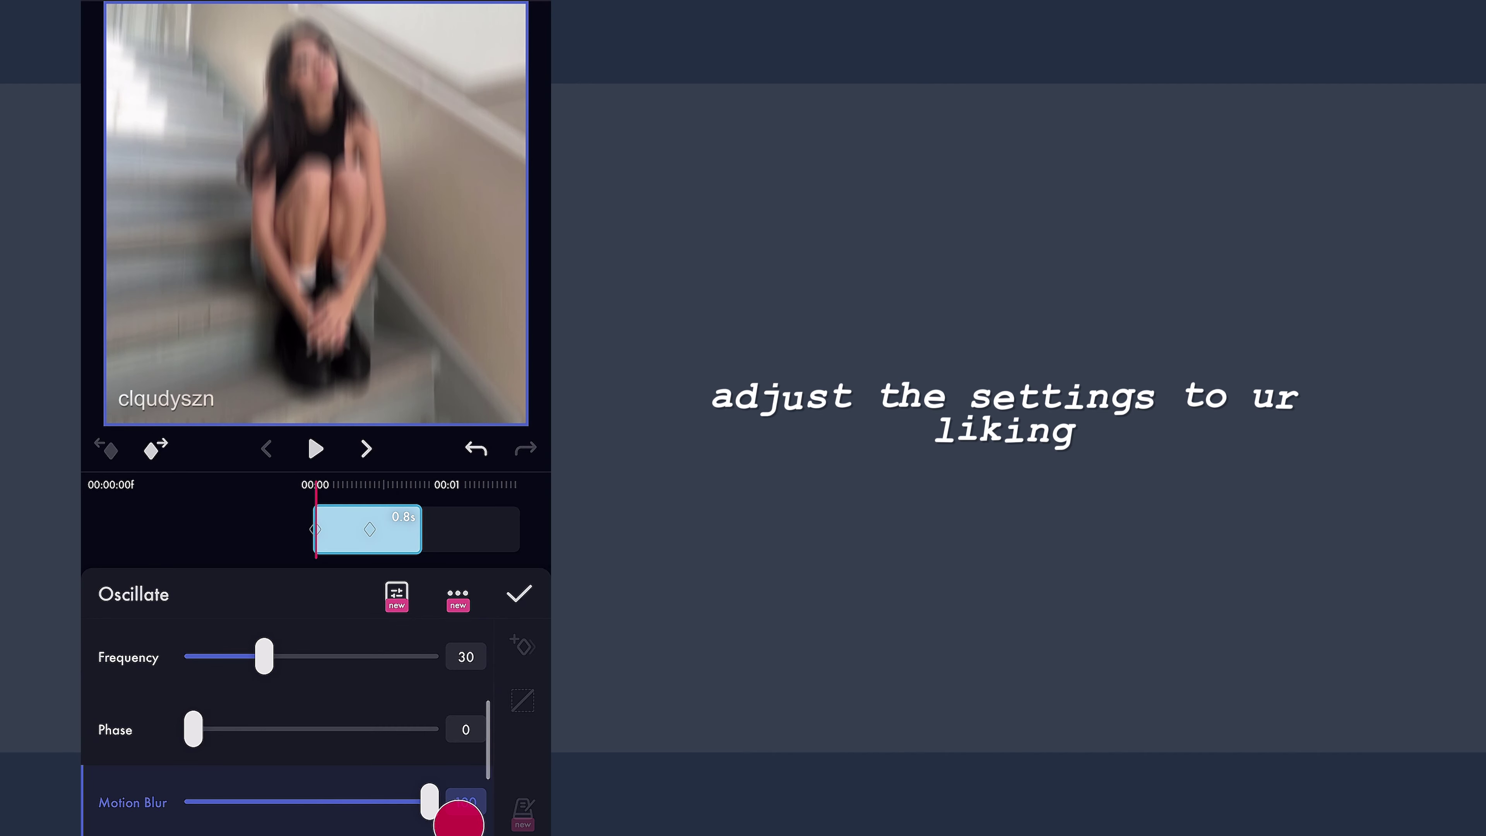
Step: Shift the Oscillate Phase to 44, preview the result, and confirm the settings
click(316, 448)
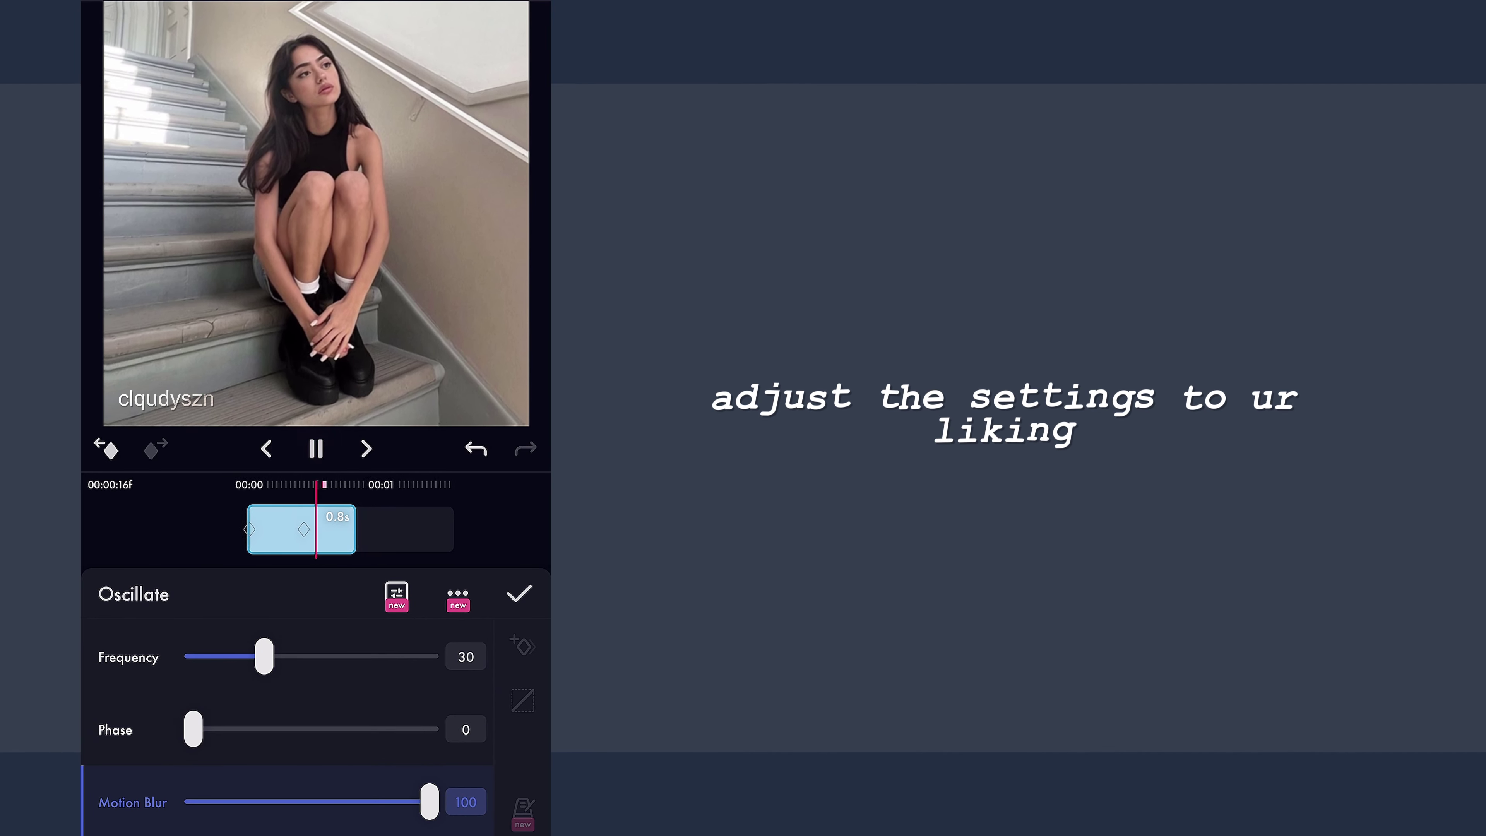
drag(429, 509, 529, 510)
drag(200, 731, 311, 748)
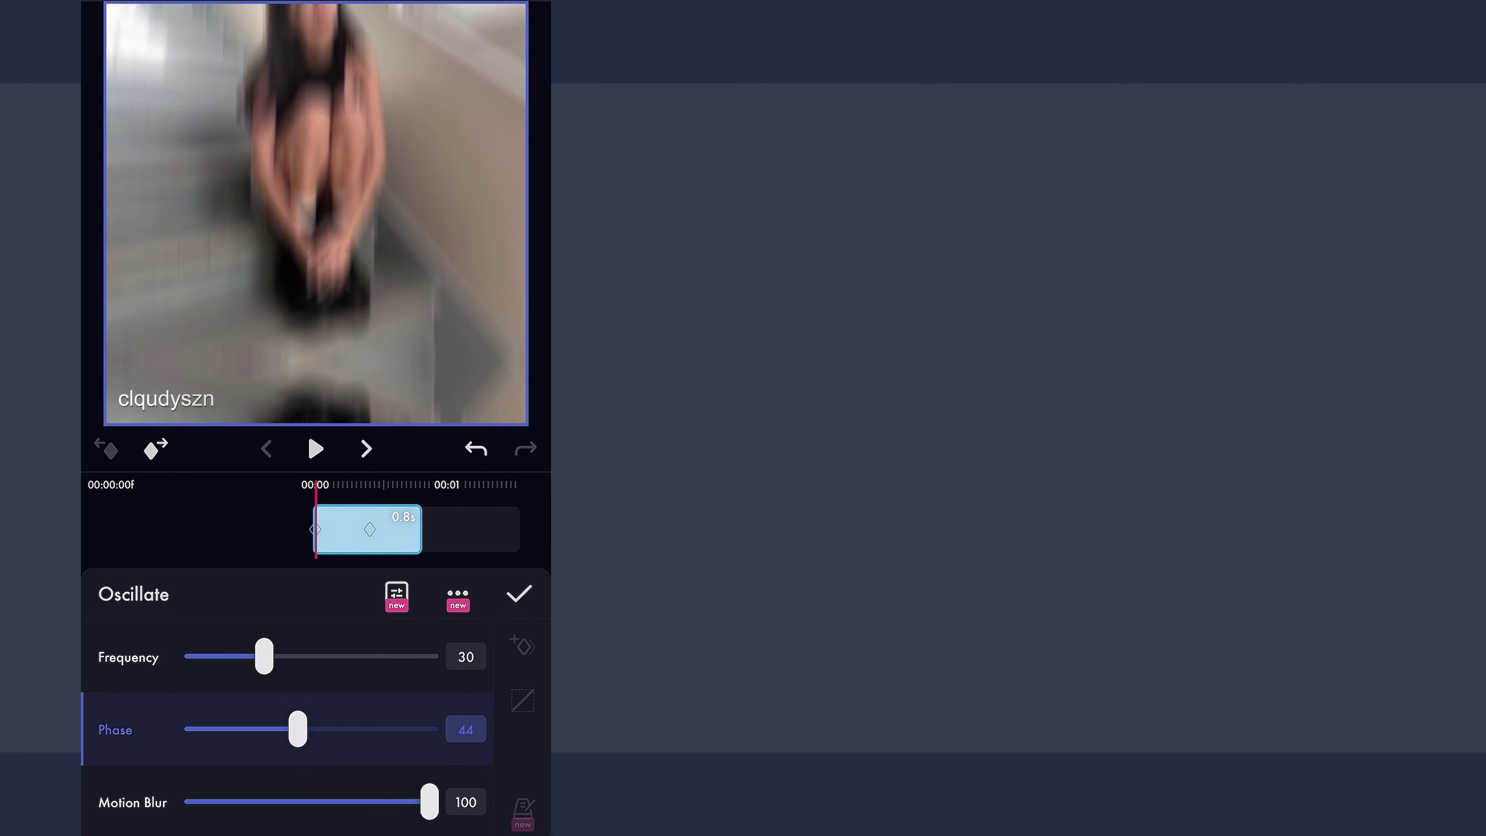
click(316, 449)
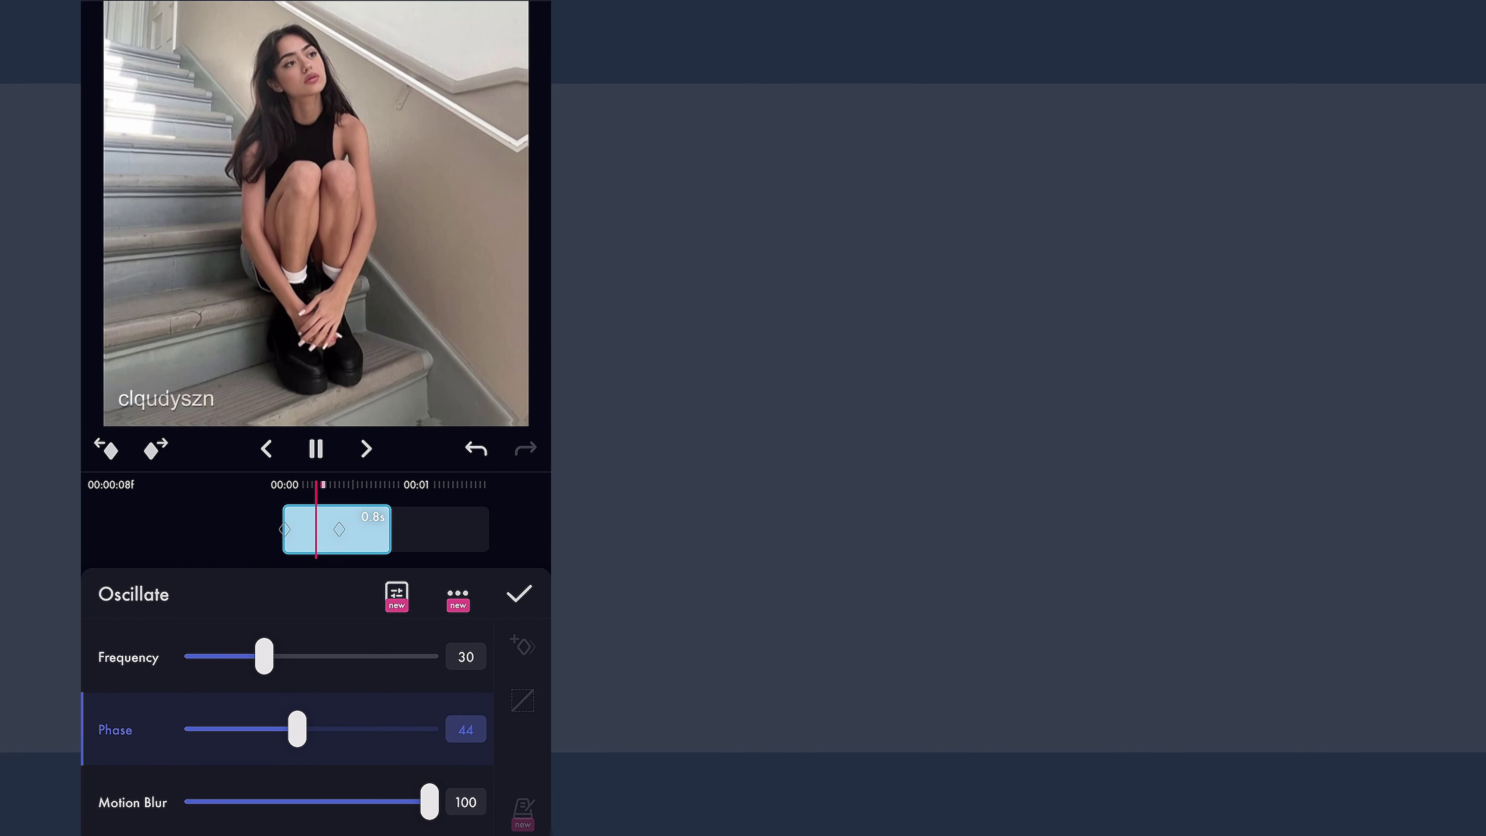
drag(488, 527, 440, 531)
click(518, 588)
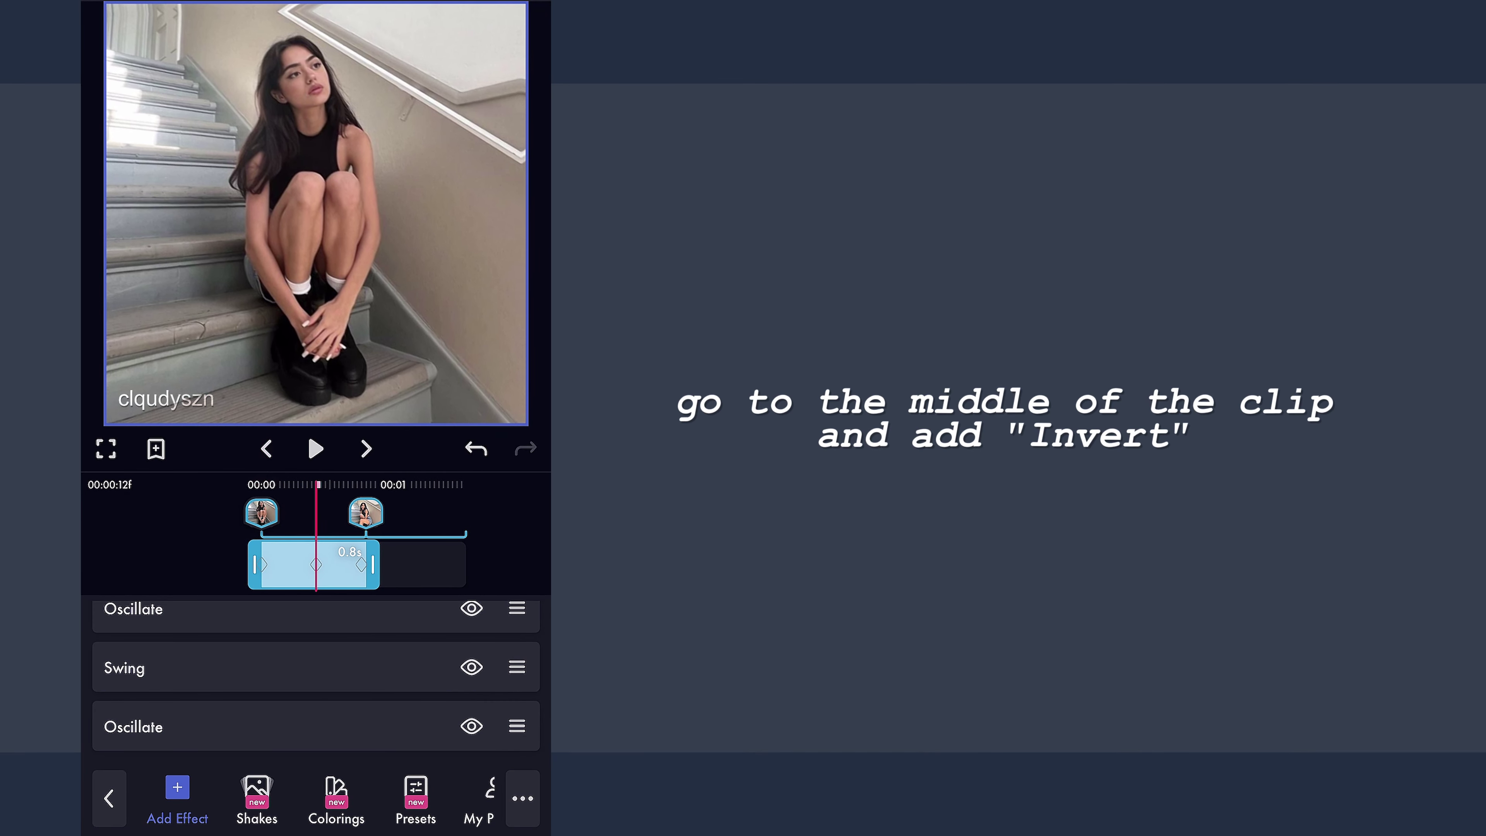
Step: Add an Invert effect and keyframe its Intensity from 0 mid-clip to 100 at the end
click(177, 787)
drag(386, 734, 416, 659)
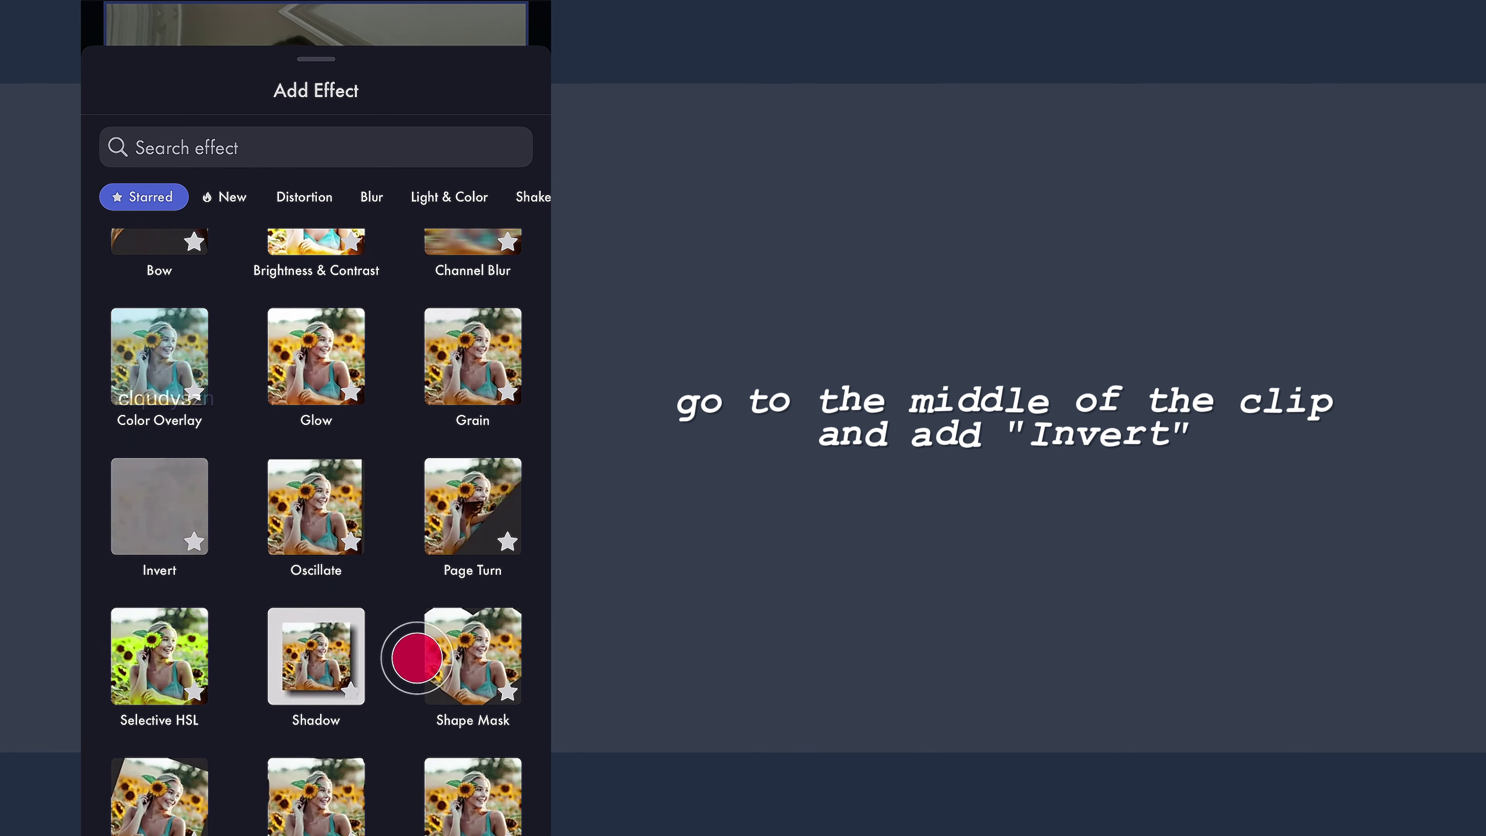
click(159, 506)
click(529, 644)
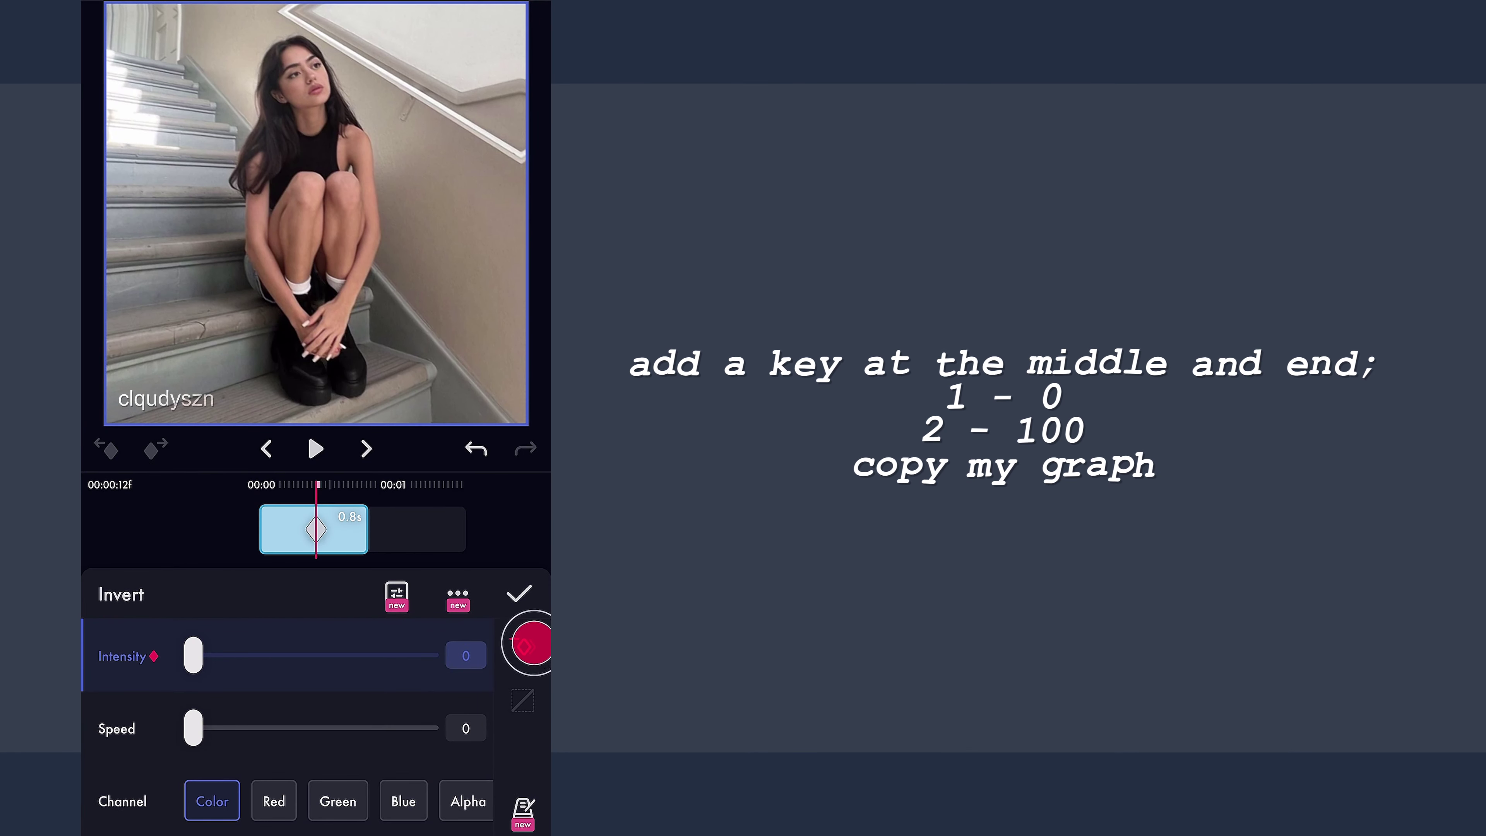
drag(521, 532, 475, 534)
drag(193, 655, 430, 655)
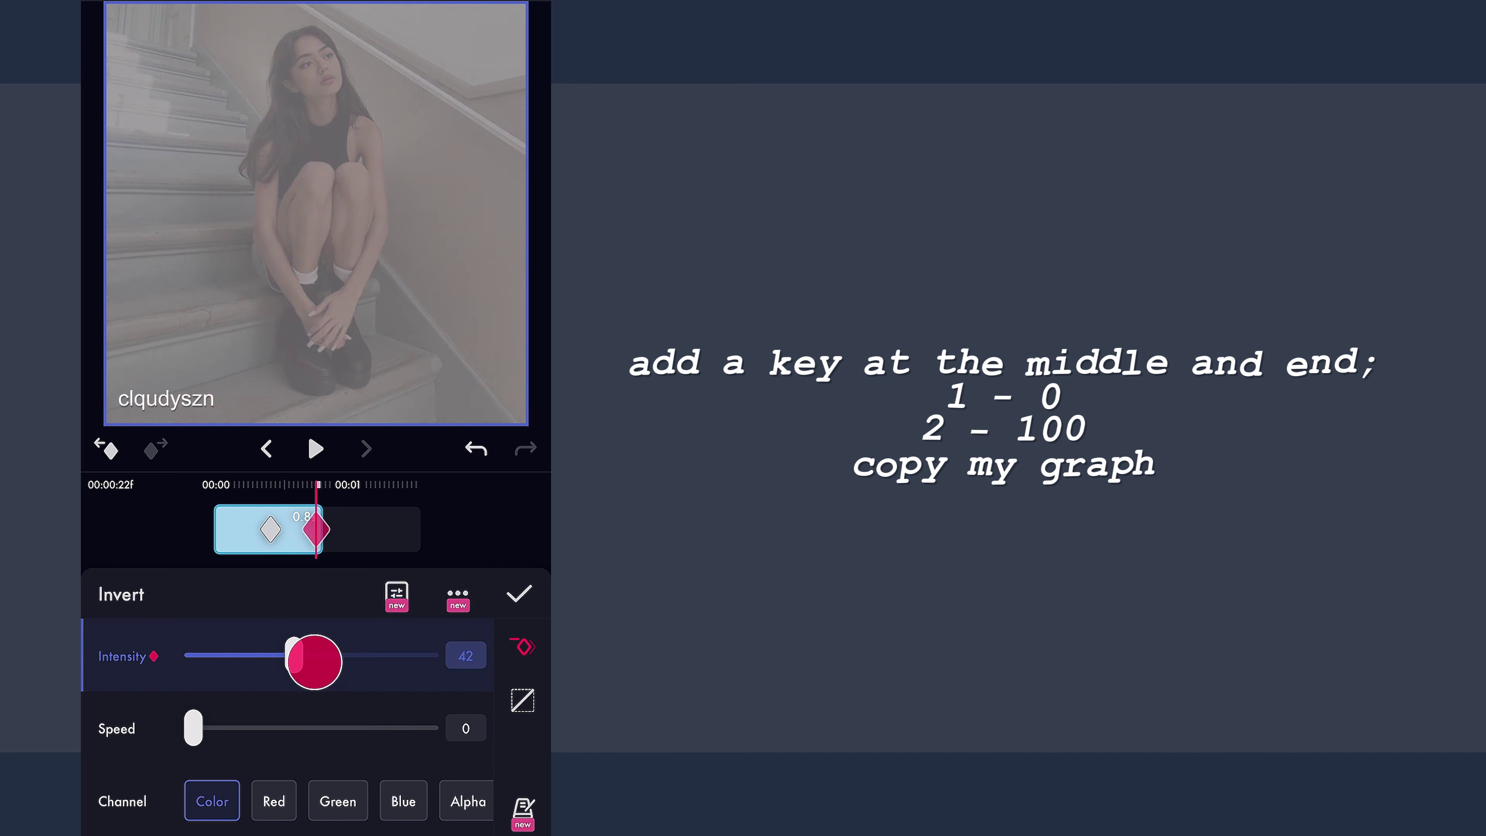
click(516, 660)
Step: Drag the Invert ease handle bottom-right for a steep late ease, confirm, and reopen the effect list
drag(432, 547, 455, 547)
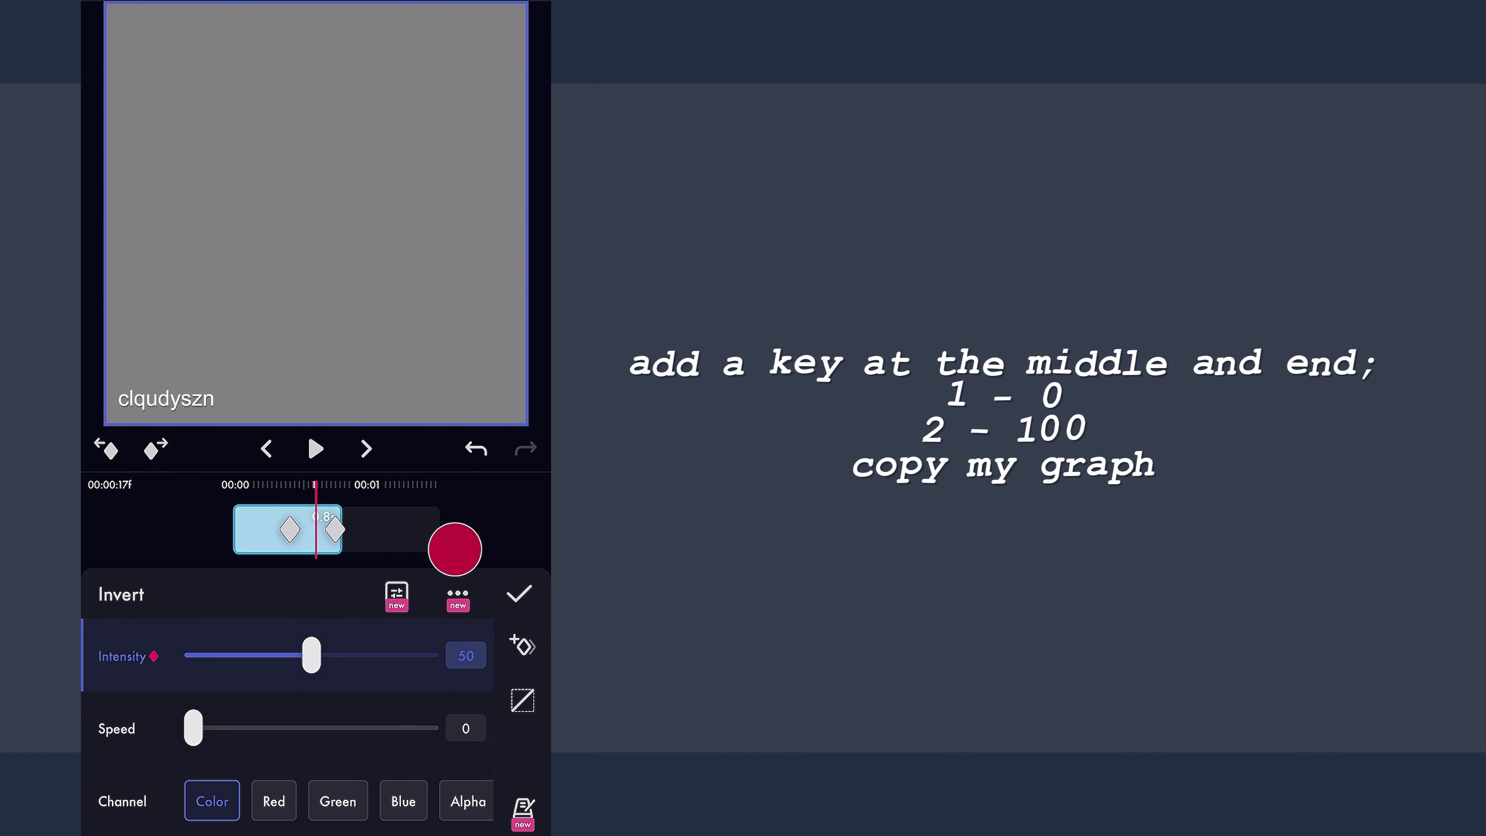
click(523, 701)
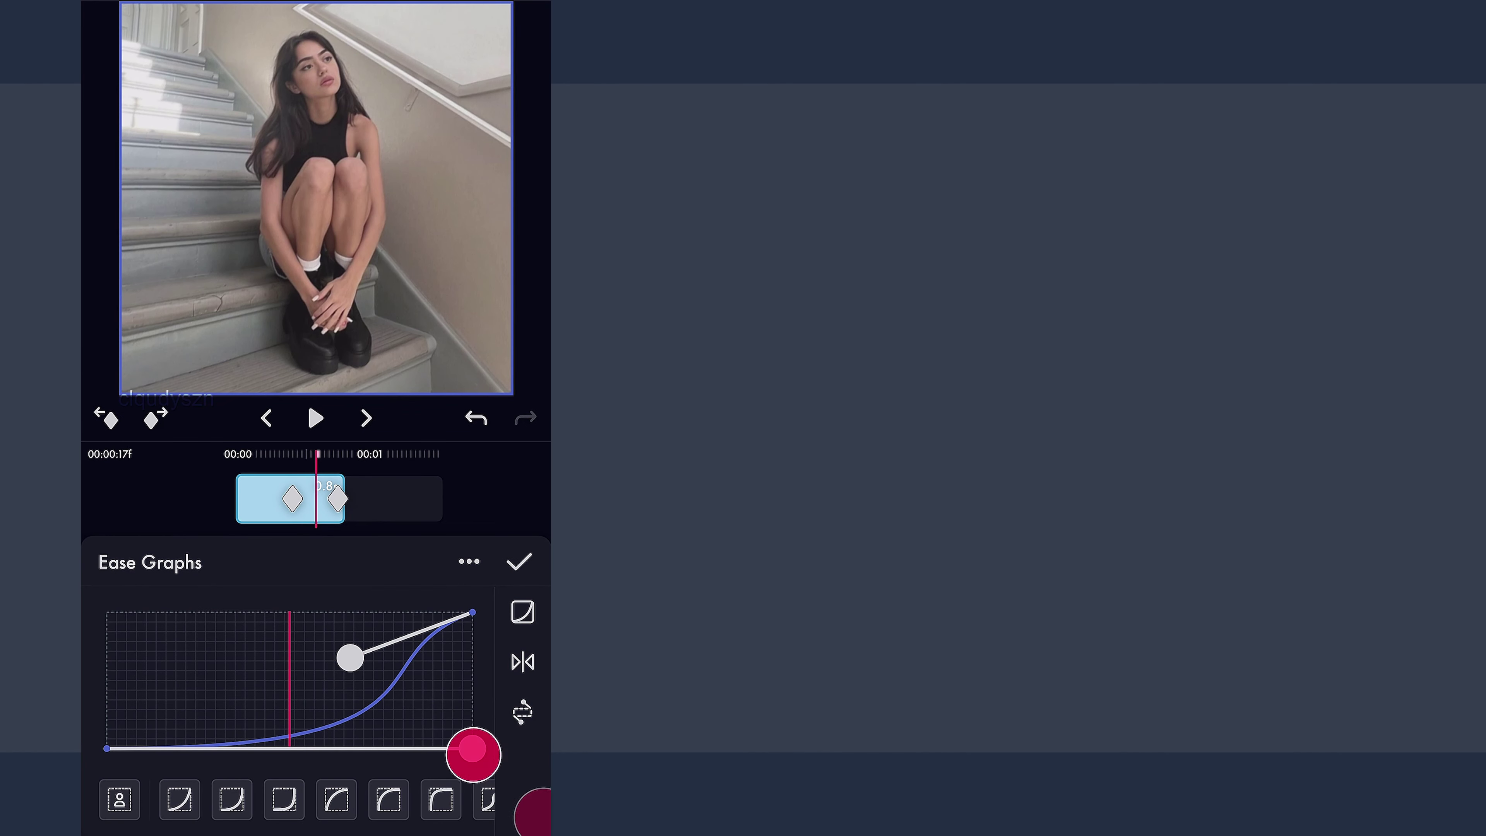
drag(350, 658, 473, 748)
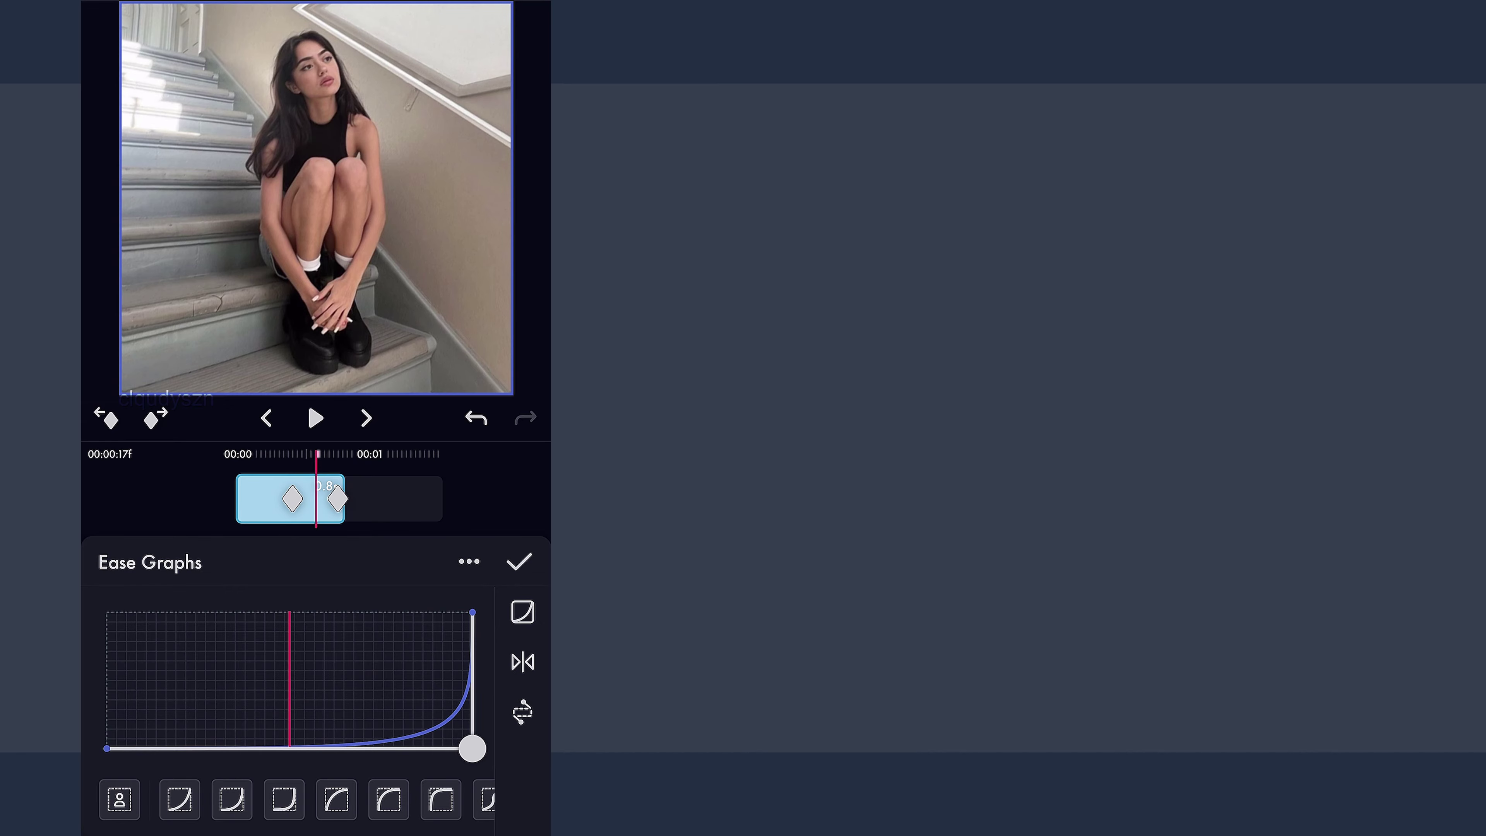
mouse_move(415, 498)
mouse_down()
mouse_move(363, 514)
mouse_move(405, 501)
mouse_up()
click(519, 562)
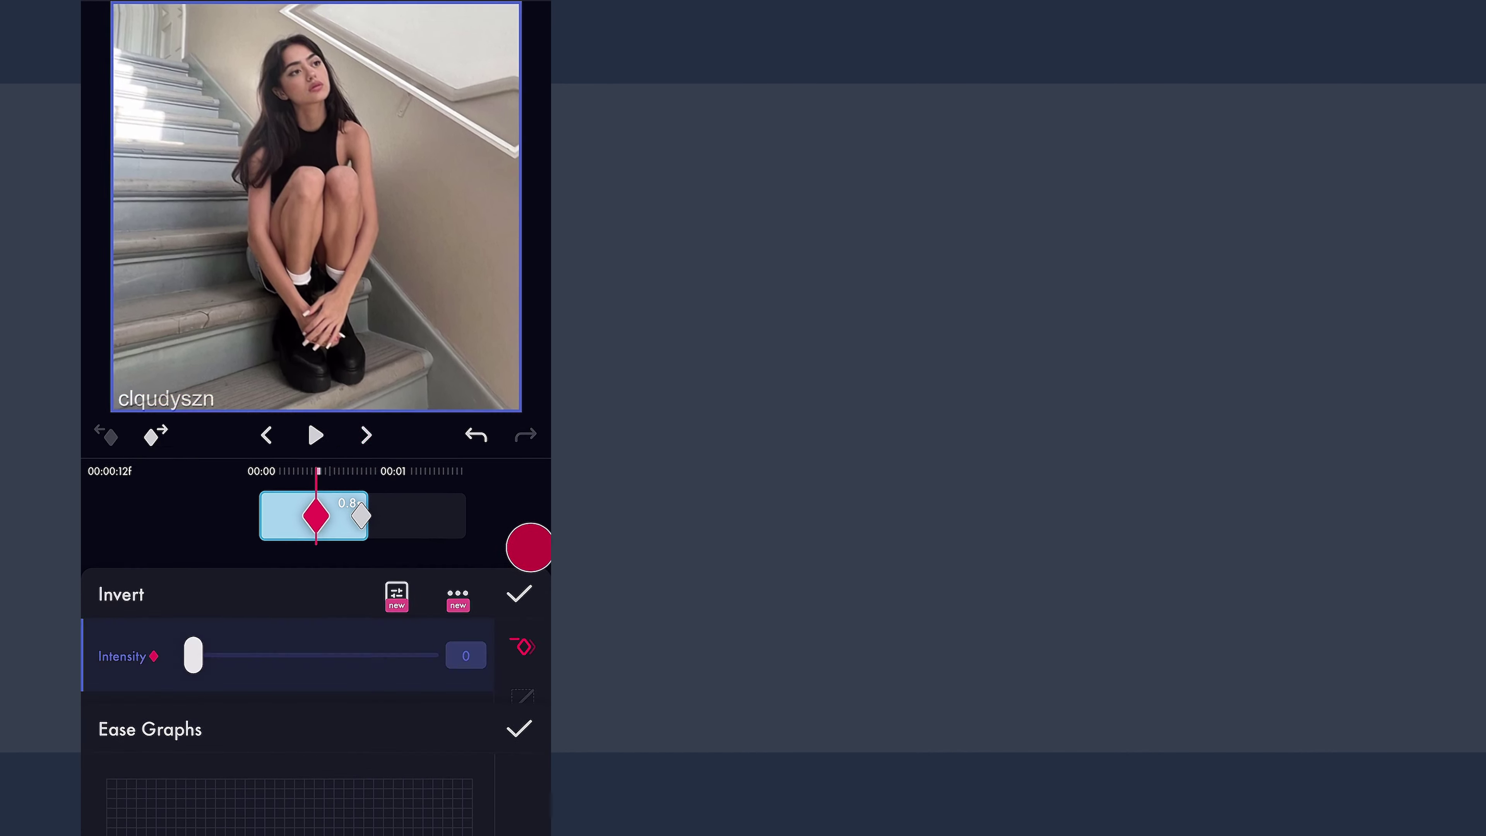
click(519, 640)
click(183, 802)
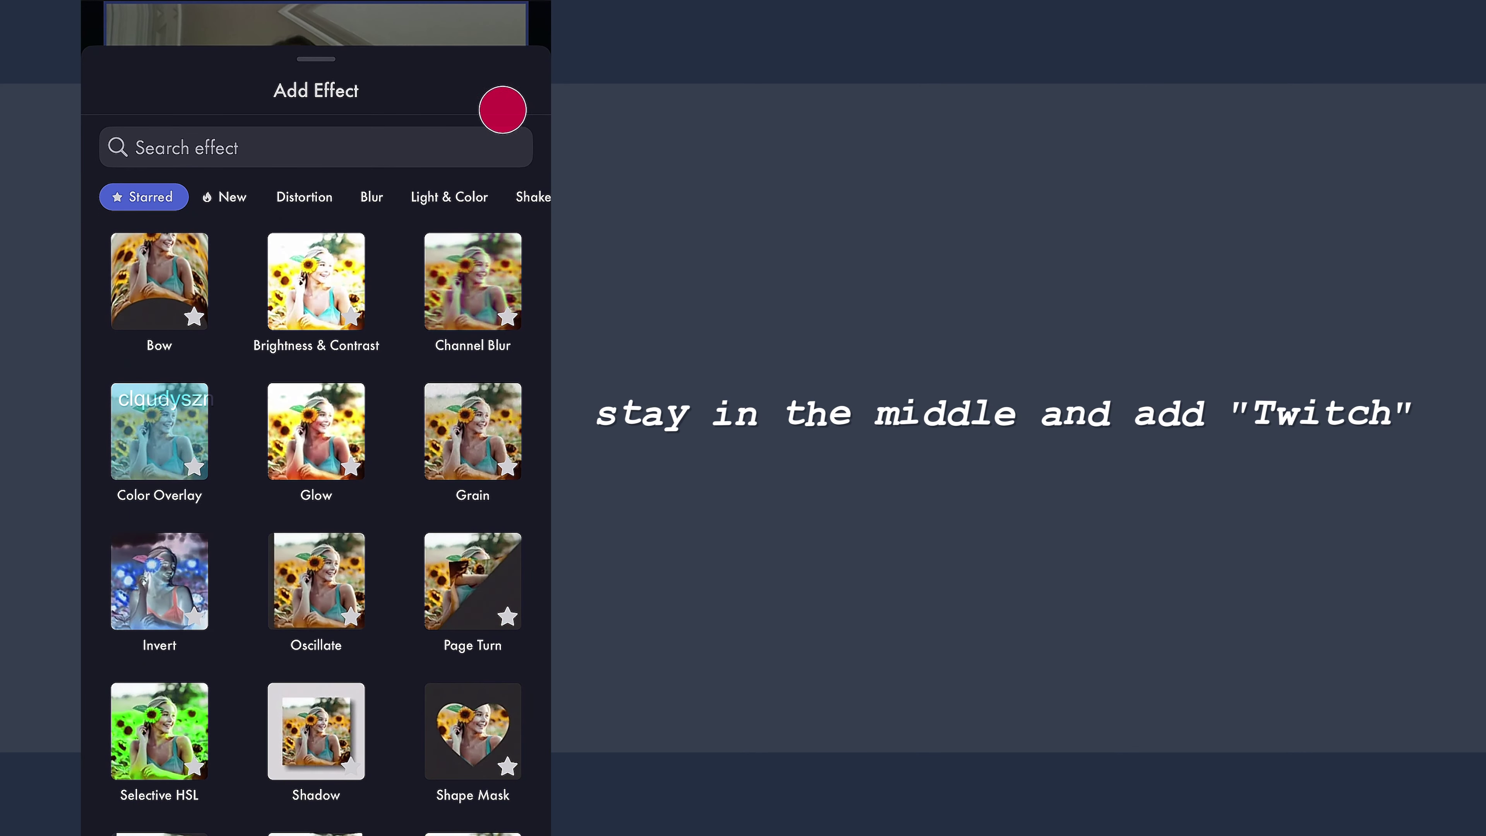
Step: Search 'Twi', add Twitch, and keyframe its Amount from 0 mid-clip to 35 at the end
click(468, 146)
text(Twi)
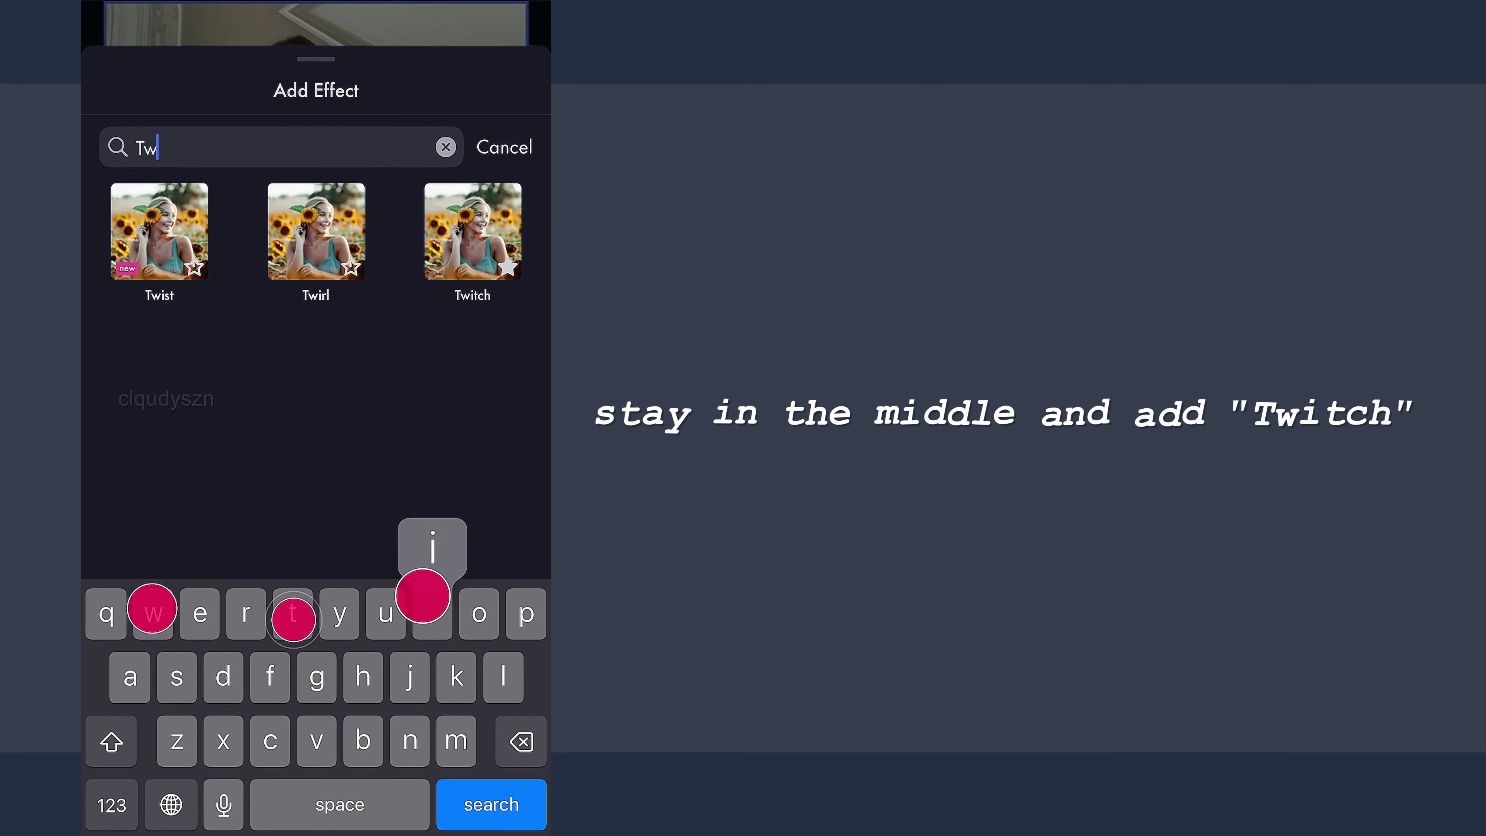
click(462, 219)
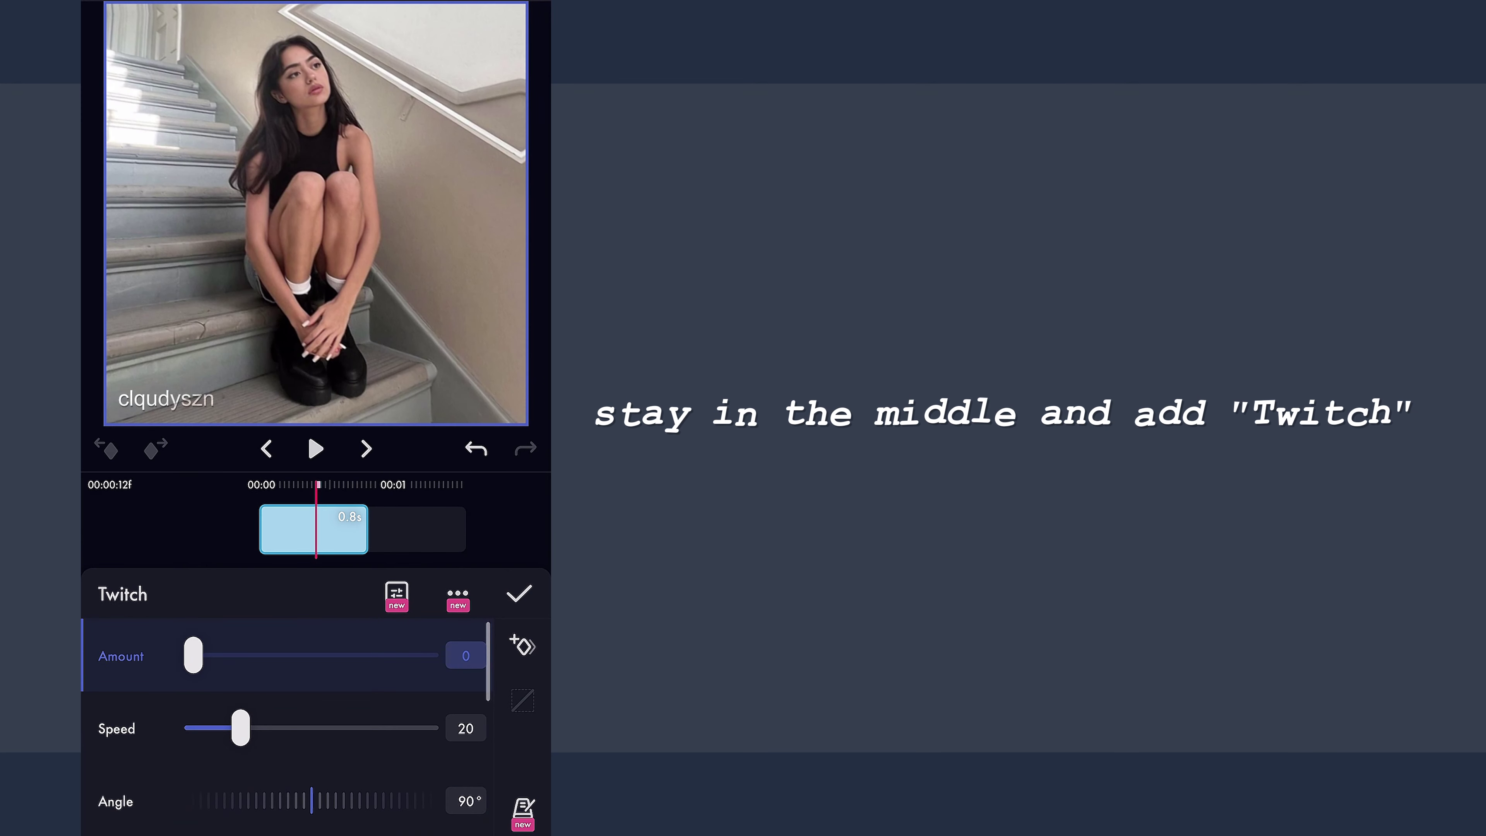
drag(457, 531, 380, 560)
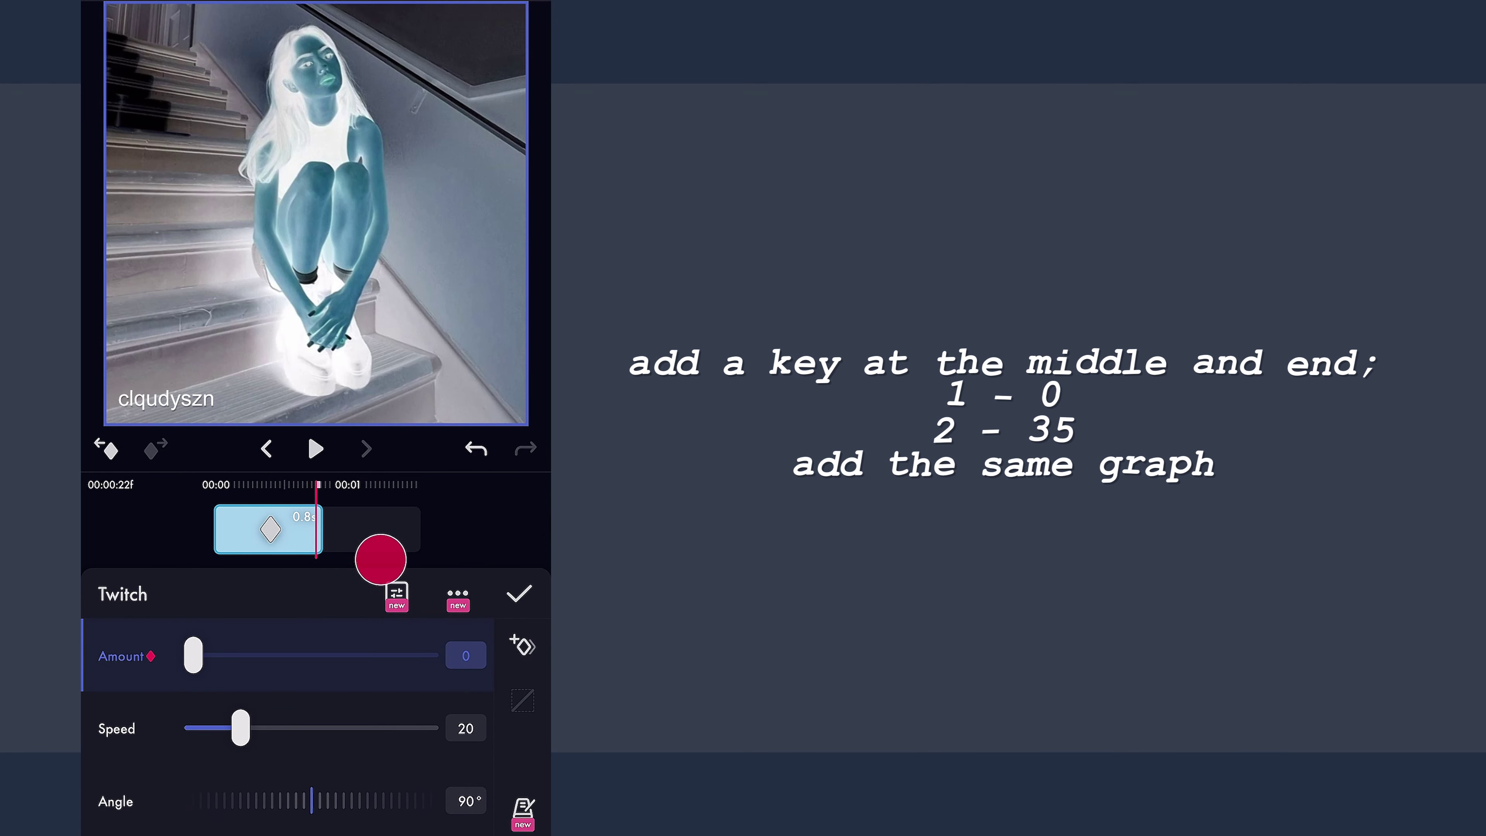
drag(193, 655, 273, 656)
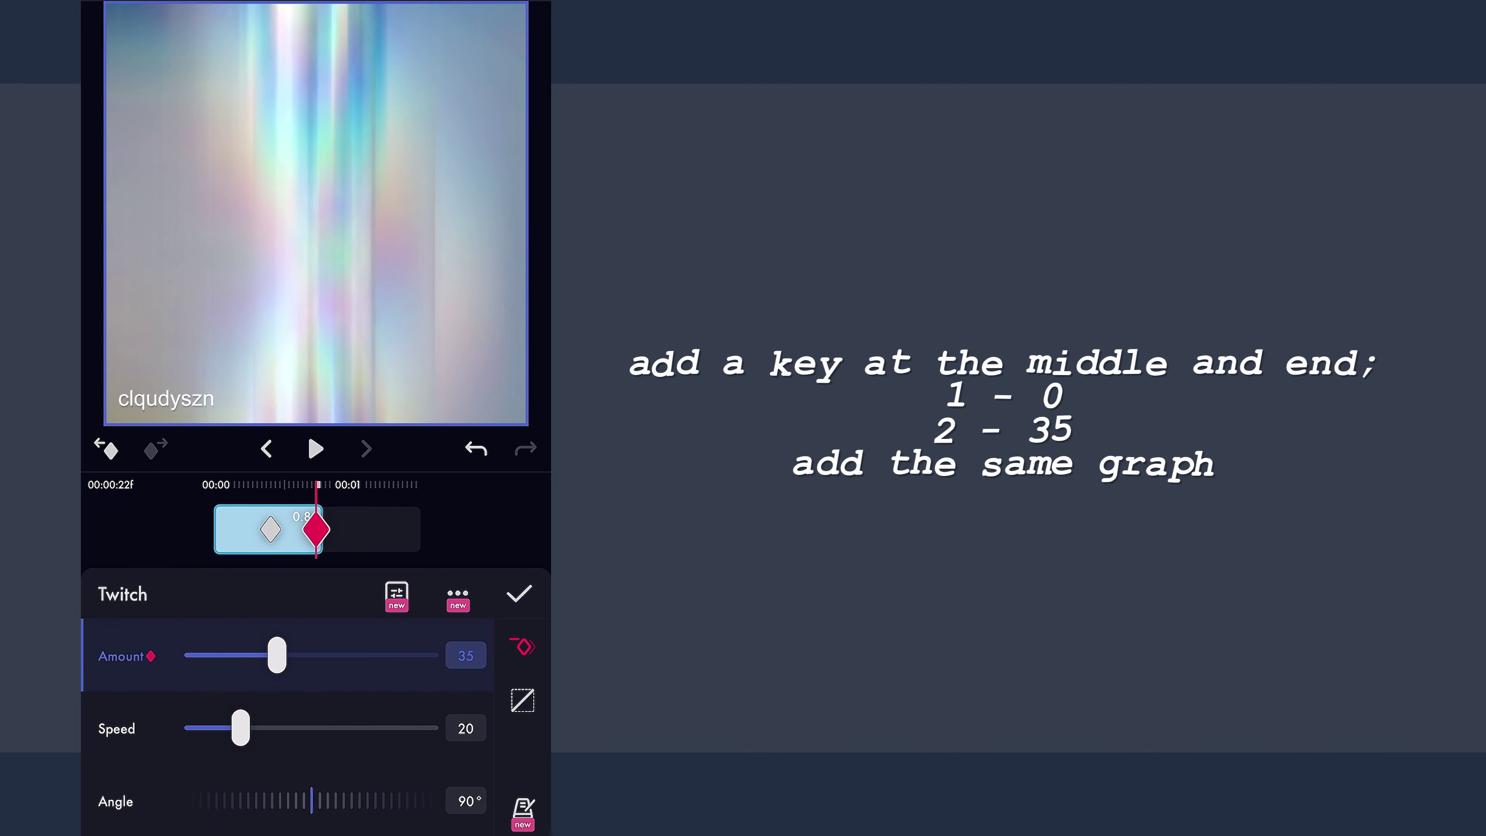
Step: Shape the Twitch Amount ease graph with the upper handle pulled to the bottom-right
click(523, 699)
drag(225, 701, 472, 748)
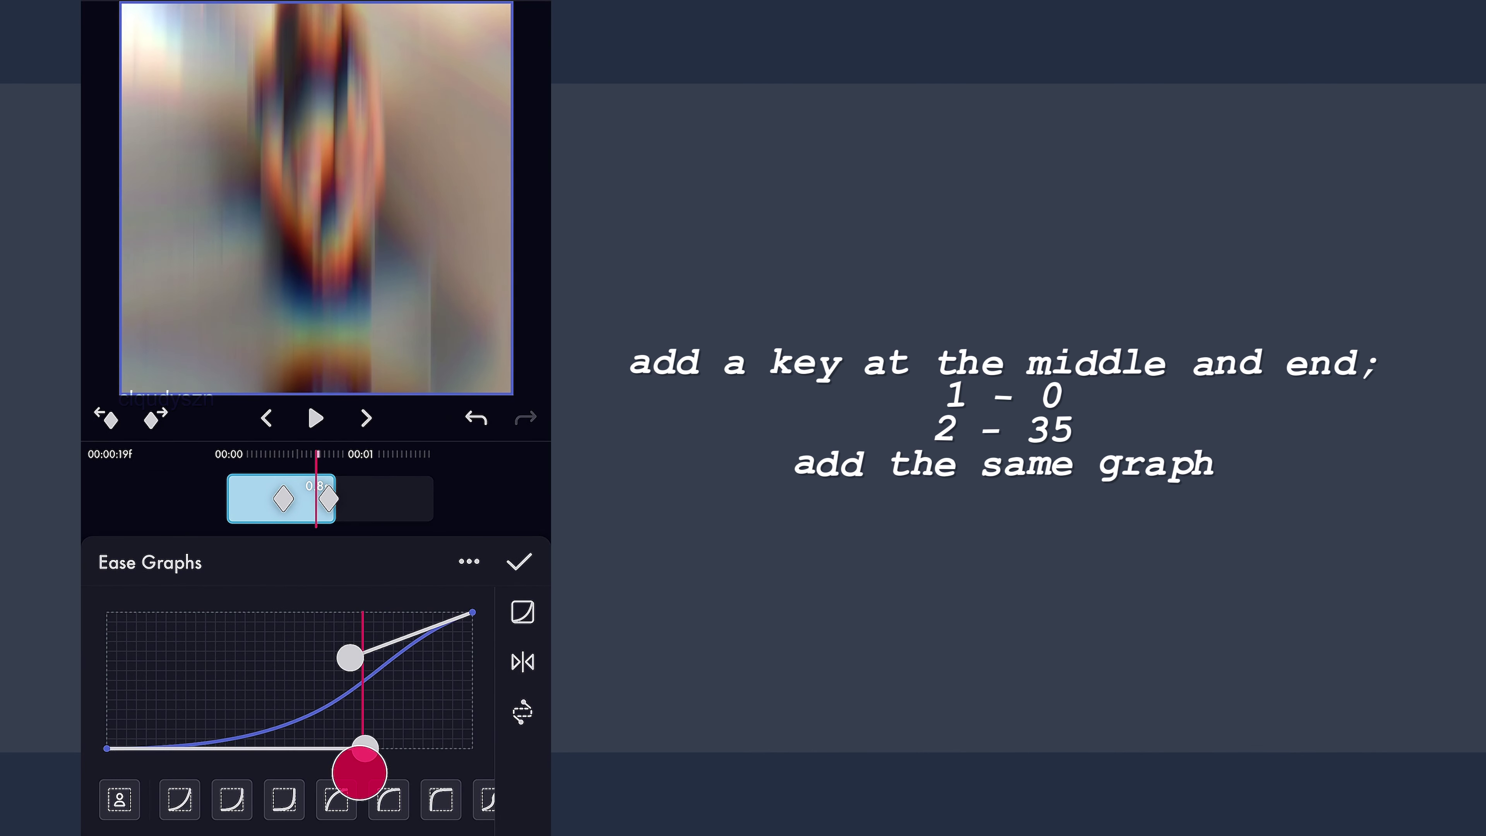
drag(350, 658, 513, 757)
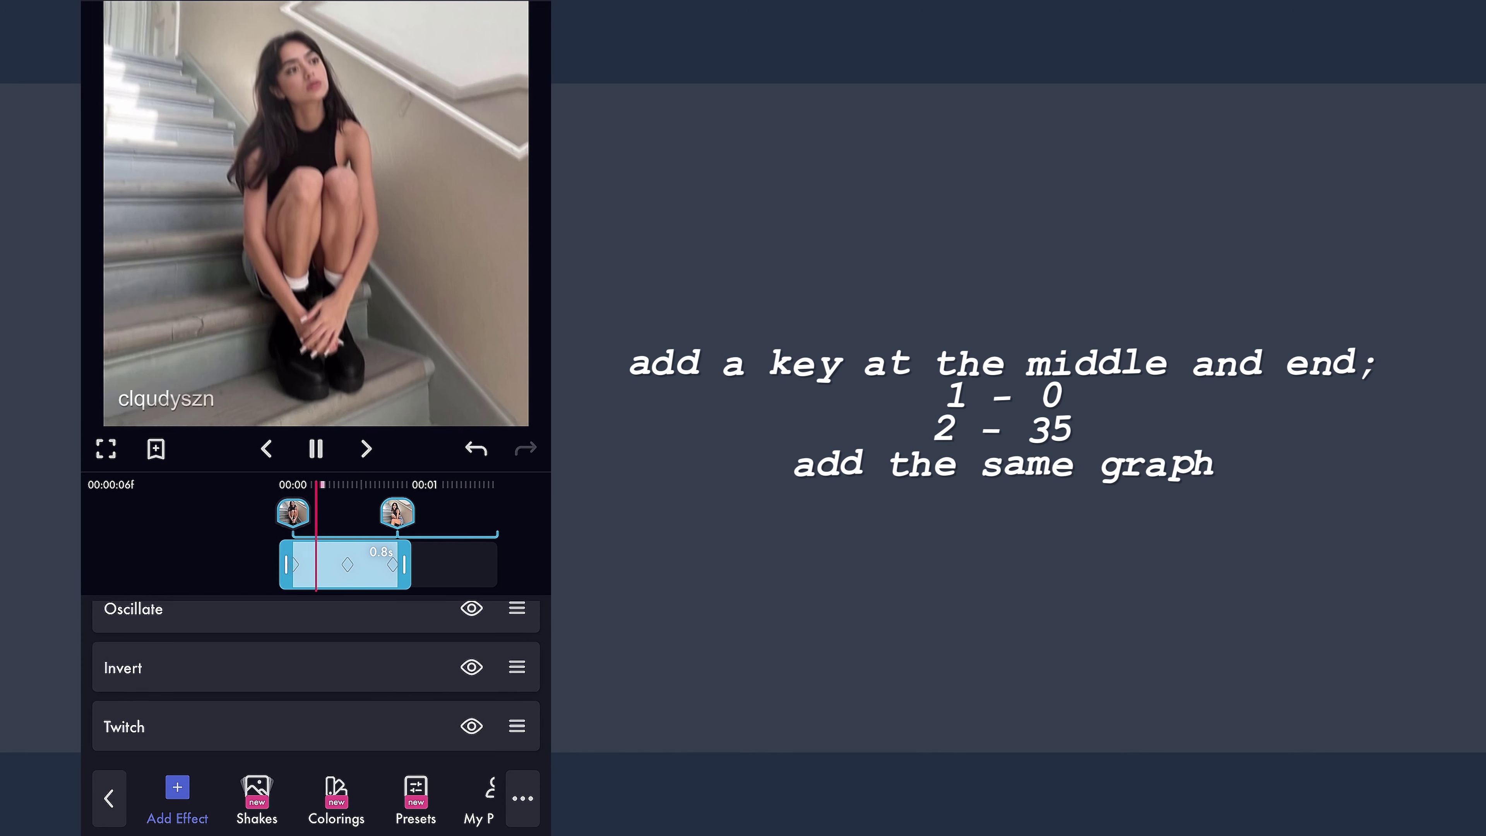
click(506, 536)
drag(506, 535, 462, 537)
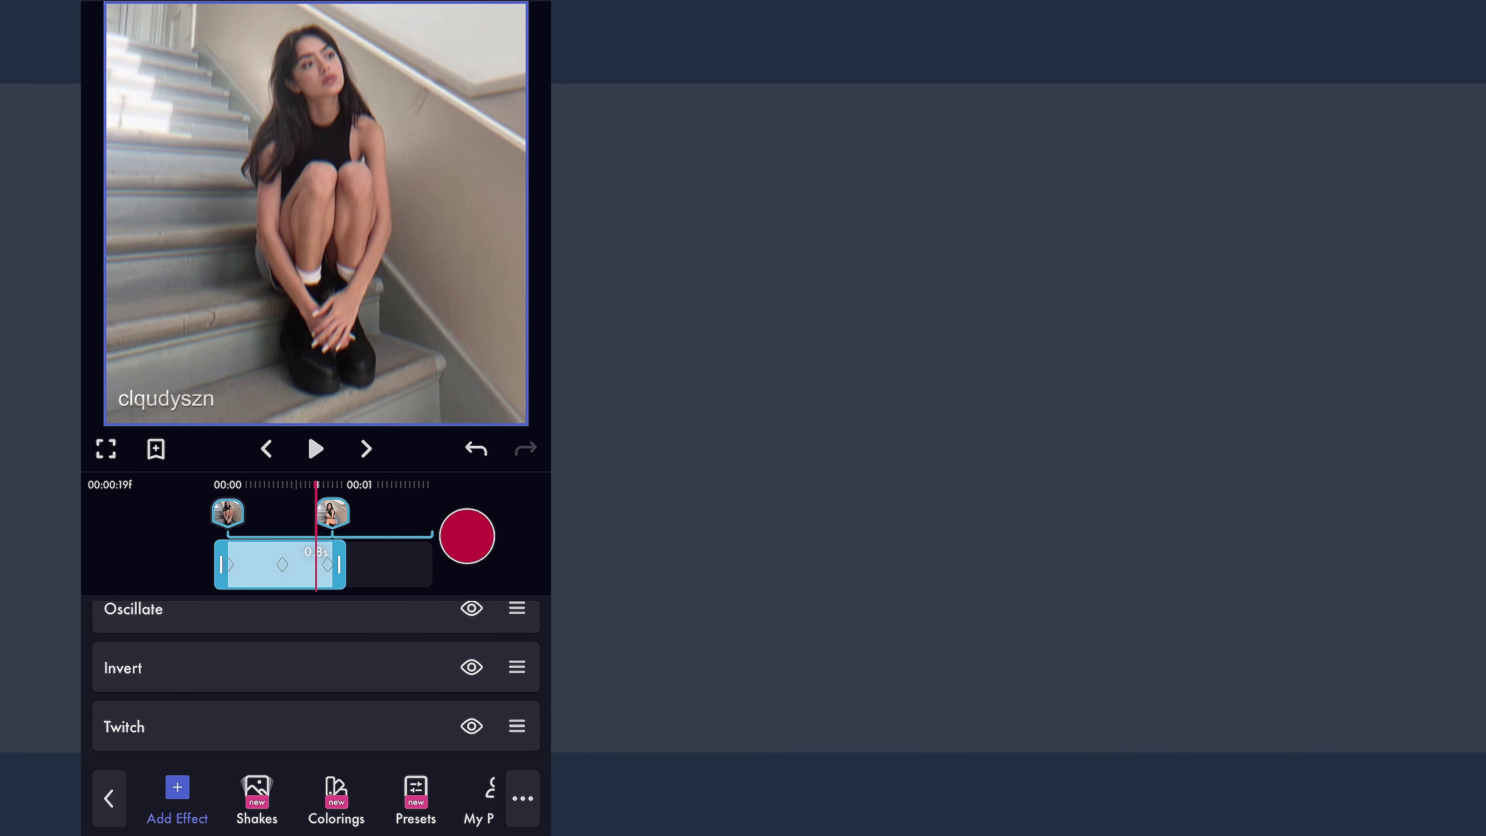
Step: Turn the Twitch Angle from 90° to 0°, confirm, and preview the clip
click(316, 737)
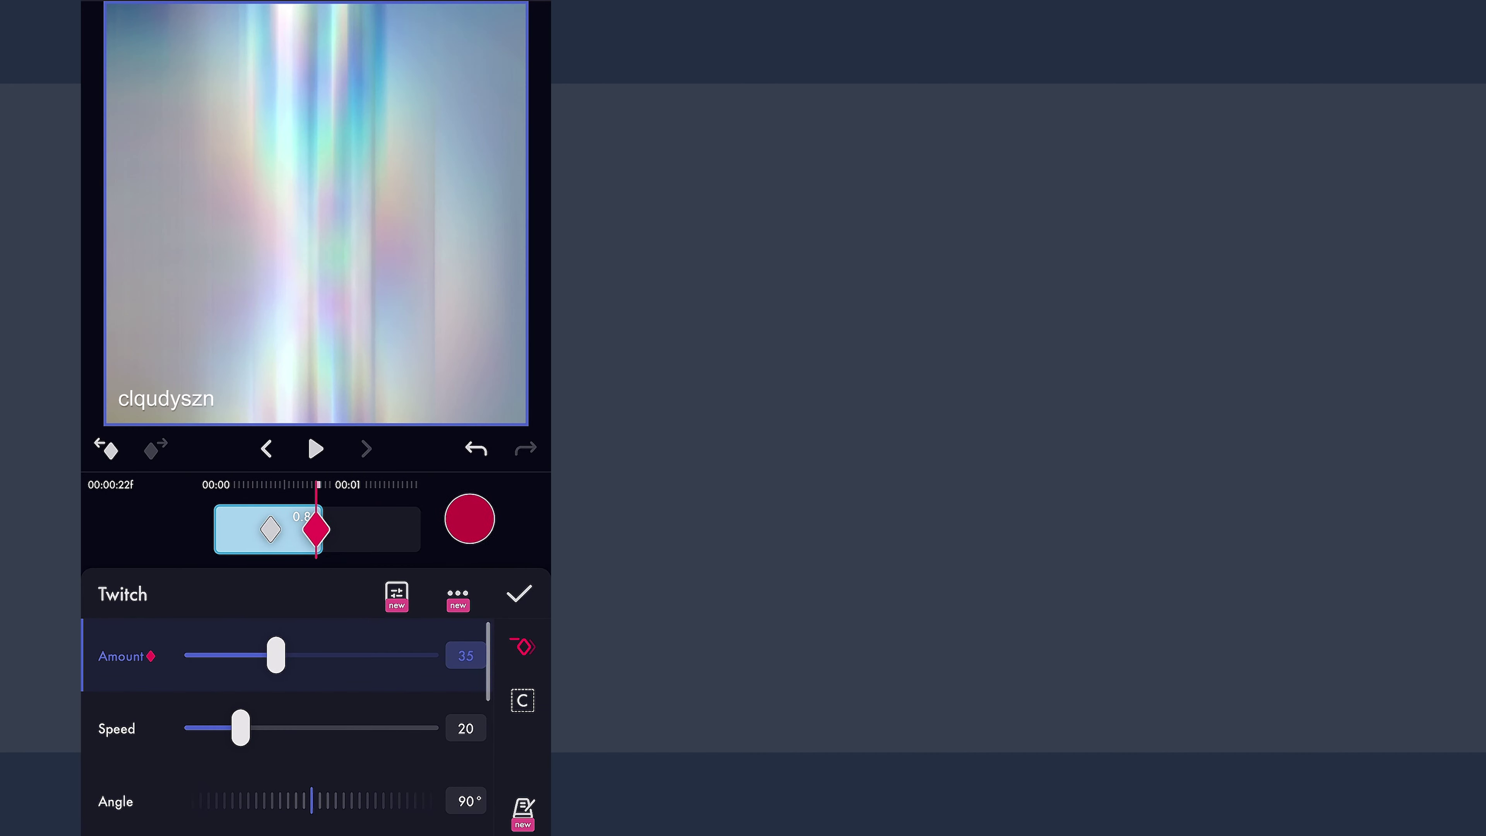
drag(402, 738, 402, 673)
click(361, 740)
drag(361, 739, 472, 737)
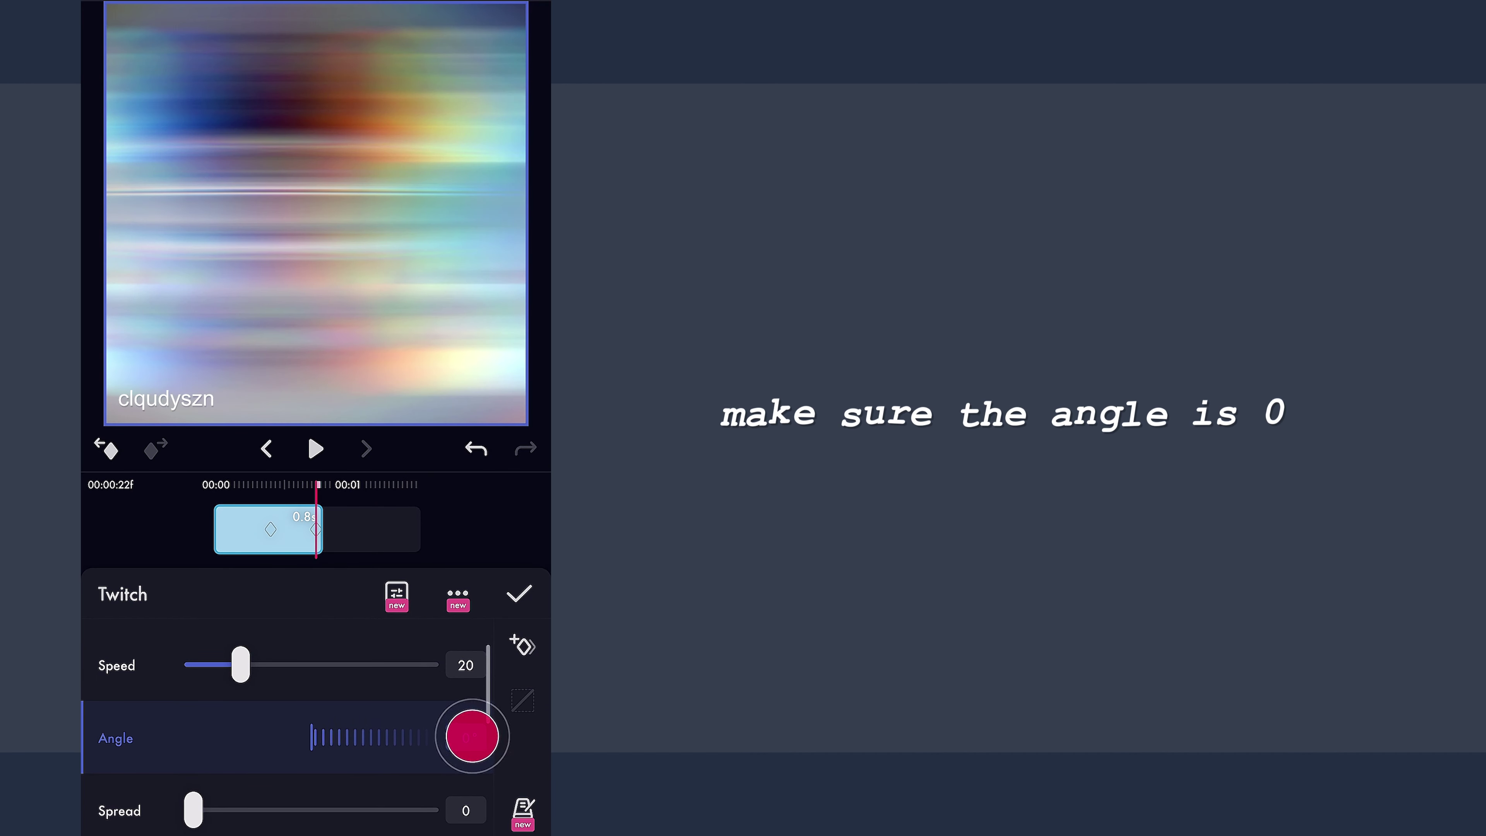
drag(463, 539, 524, 538)
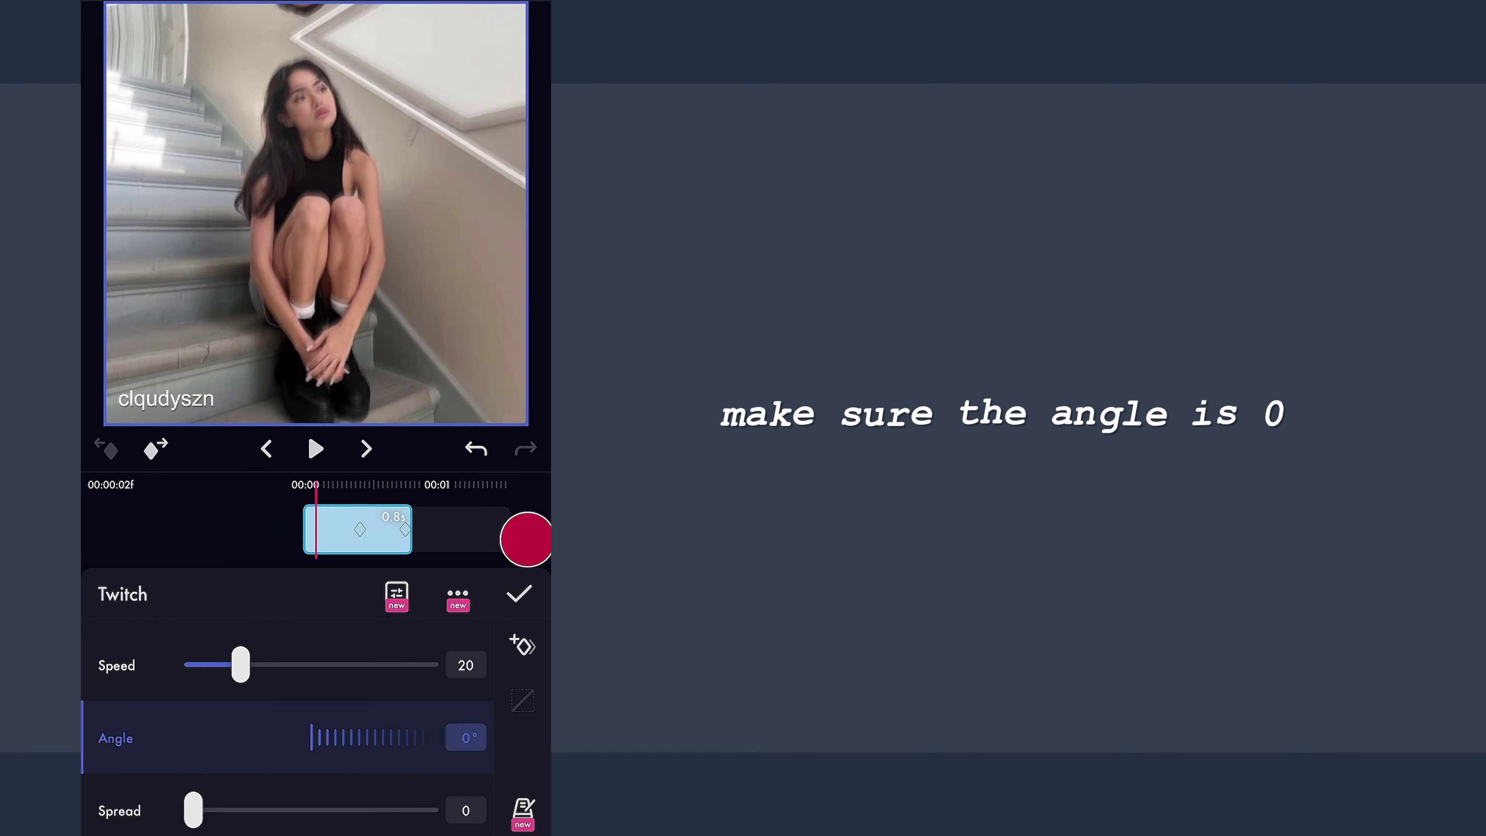
click(515, 600)
click(316, 448)
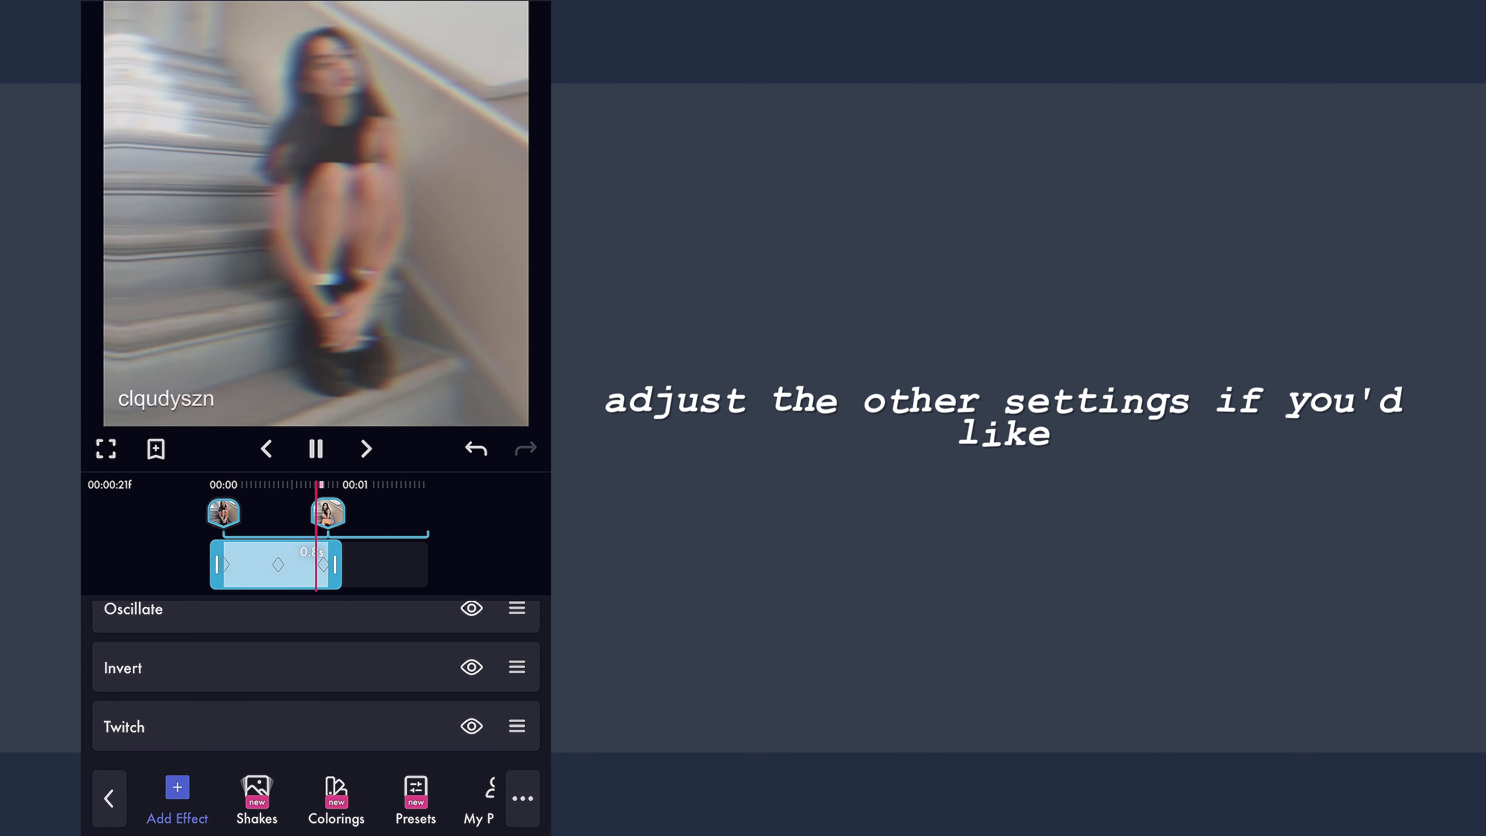
drag(430, 543, 511, 525)
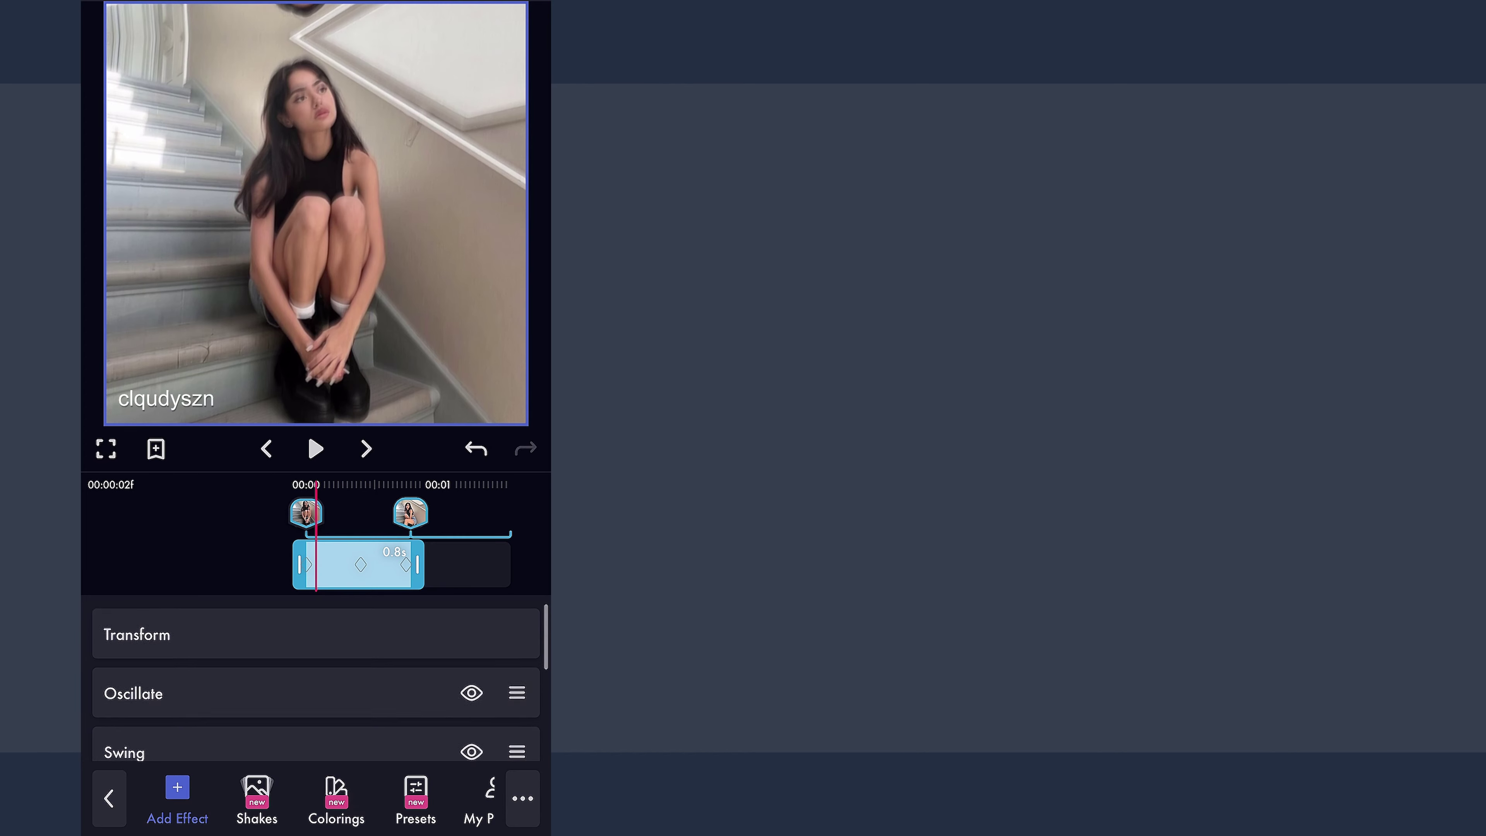
Step: Keyframe the first clip's Scale from a zoomed-in start down to 200 at the end
click(358, 631)
click(127, 733)
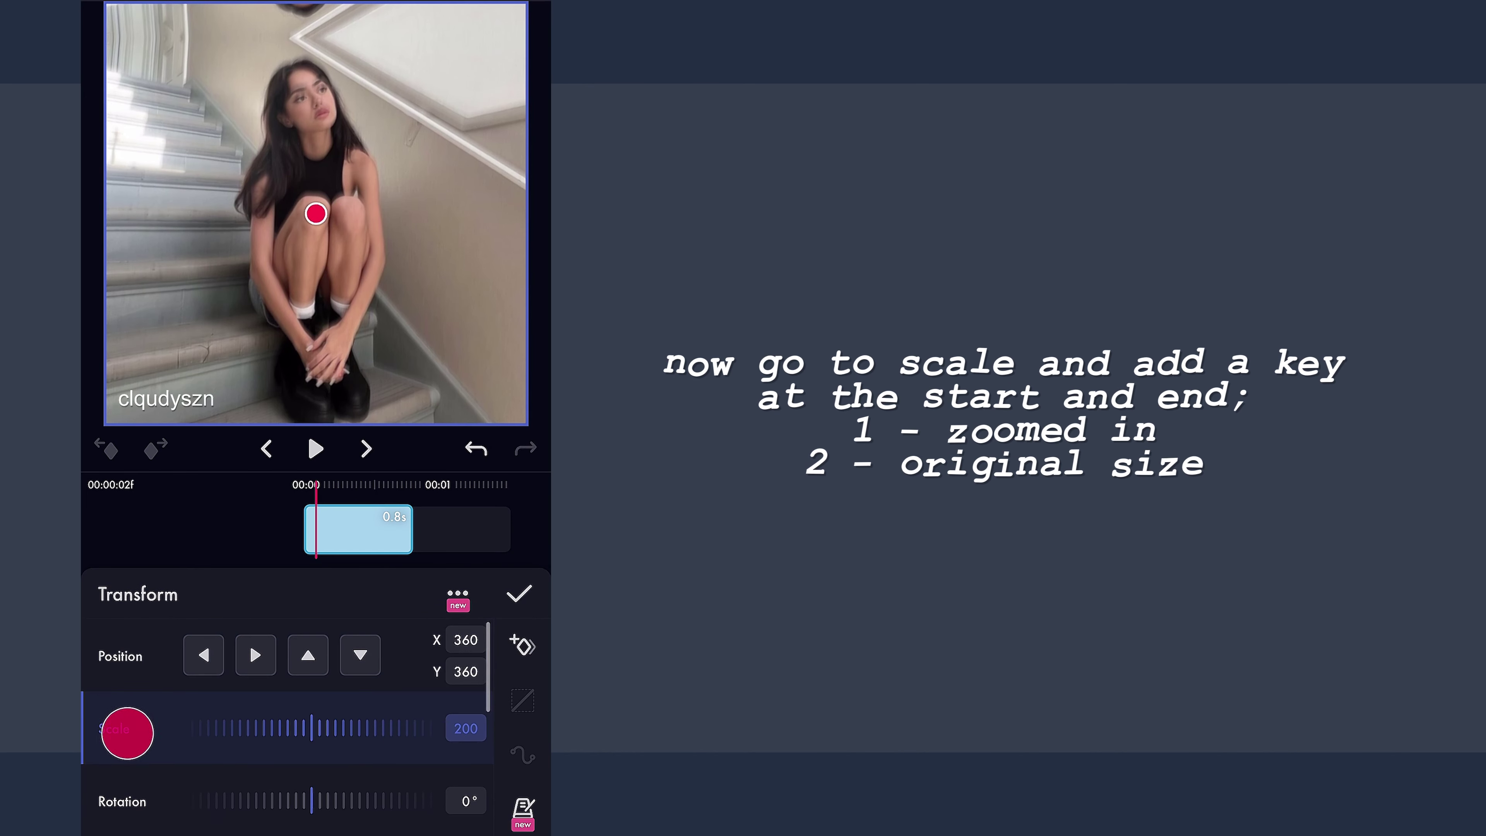
drag(475, 522, 495, 523)
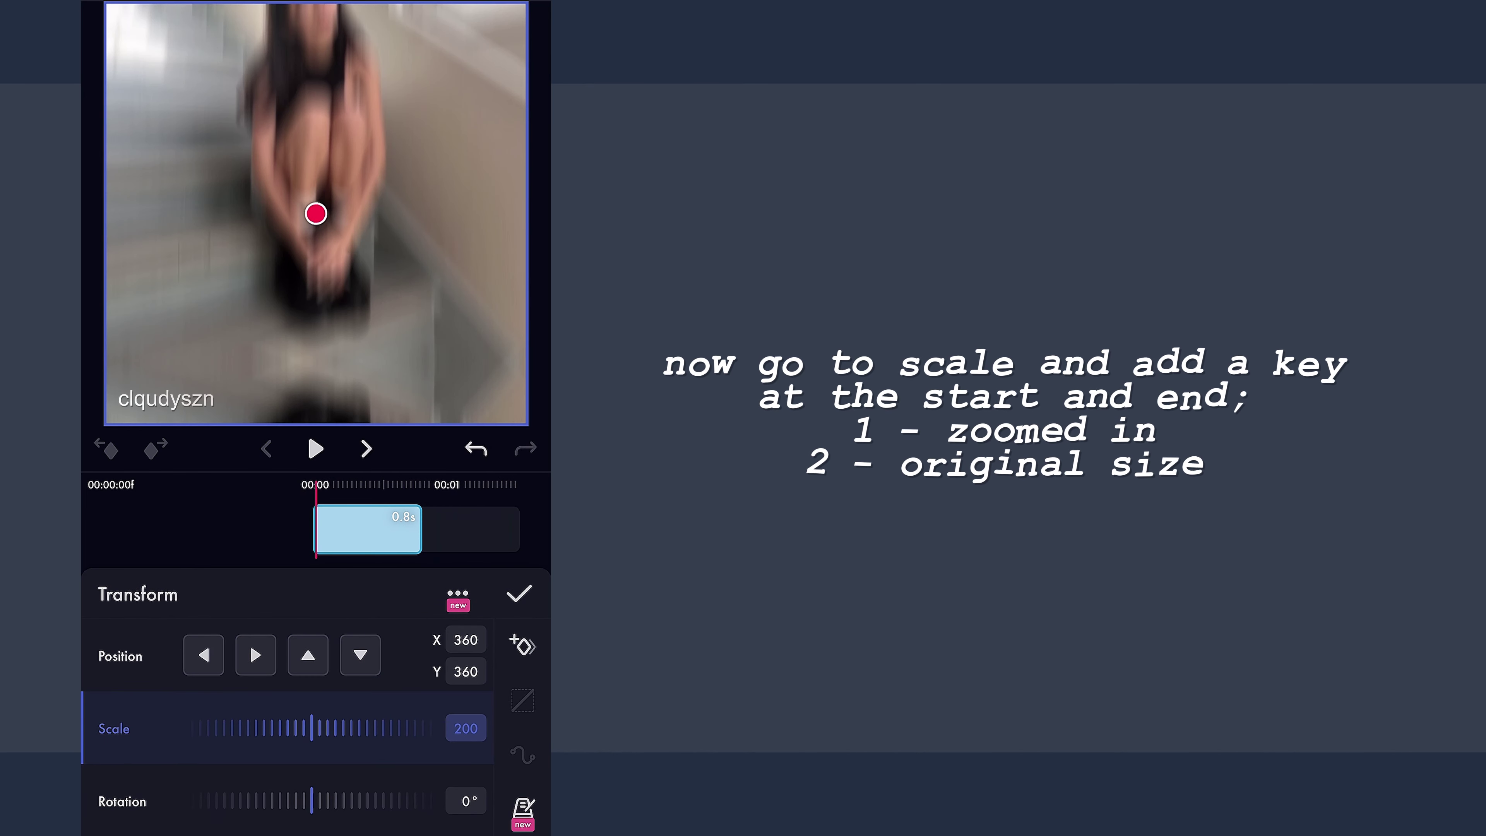
drag(491, 528, 392, 528)
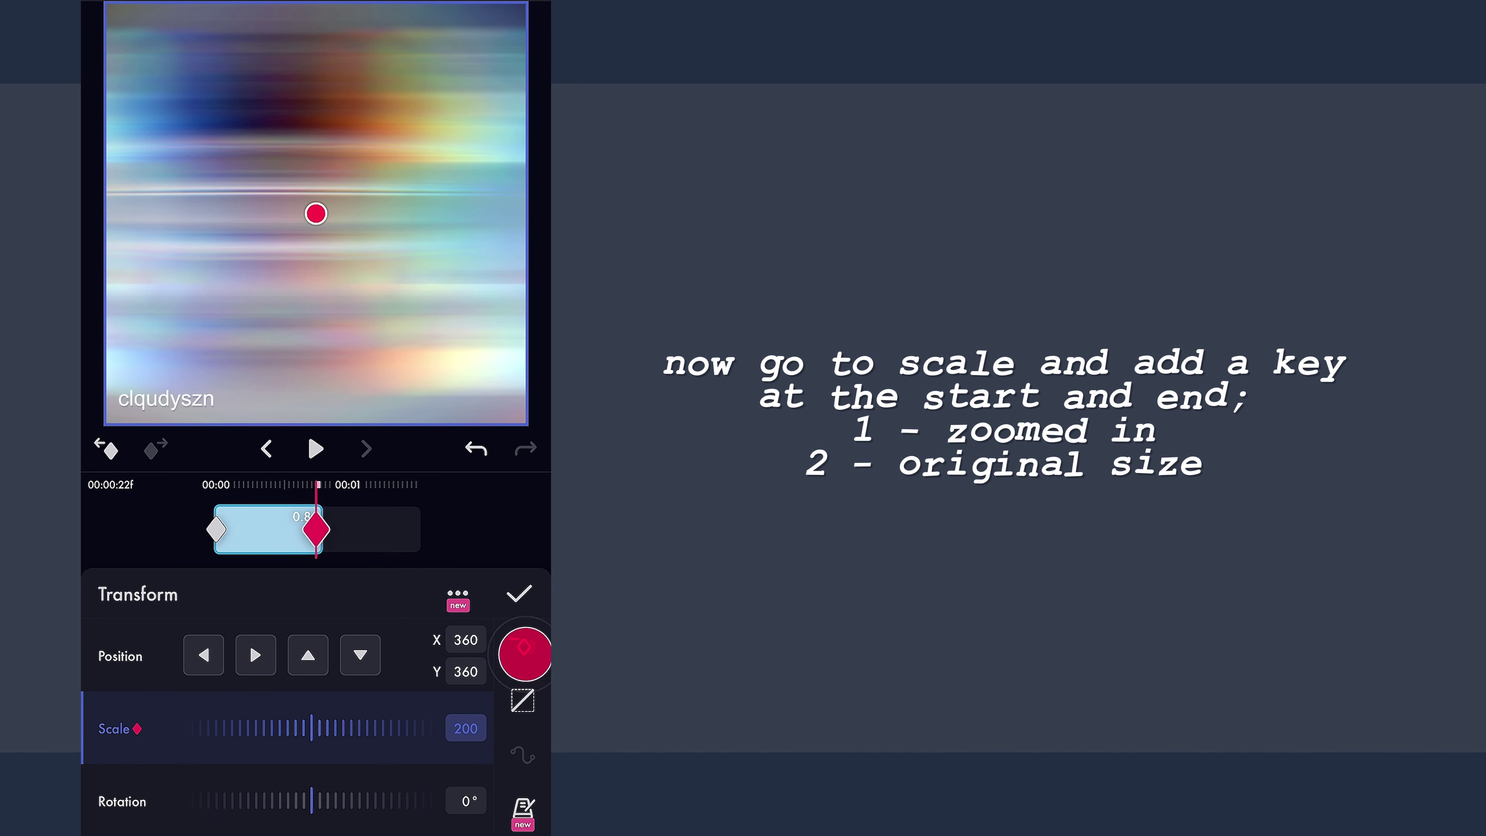
drag(426, 515, 501, 513)
drag(400, 729, 303, 748)
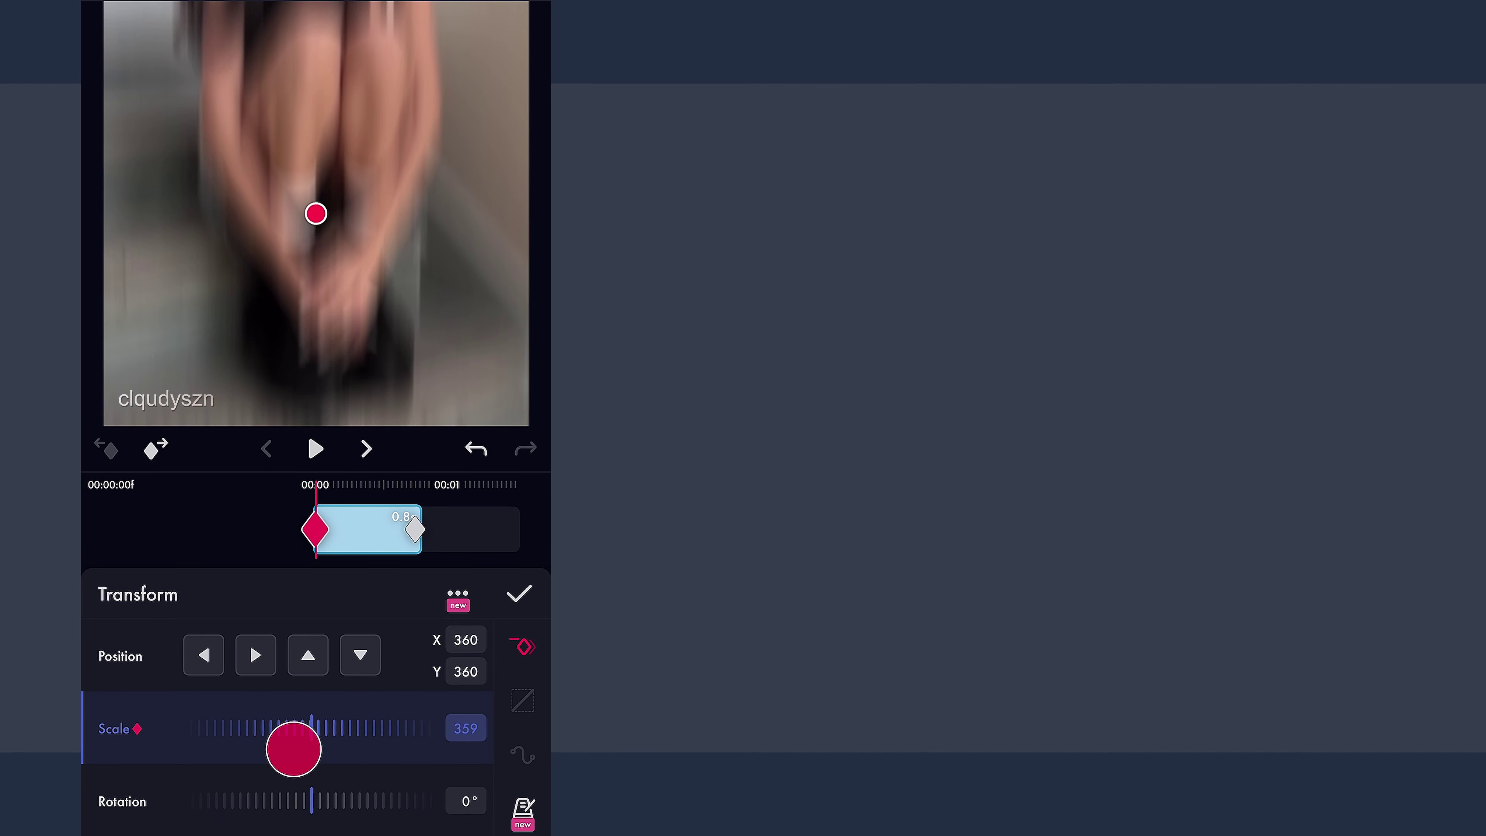
Step: Give the Scale keys an ease-out curve by pulling both handles up and left
drag(498, 516, 492, 518)
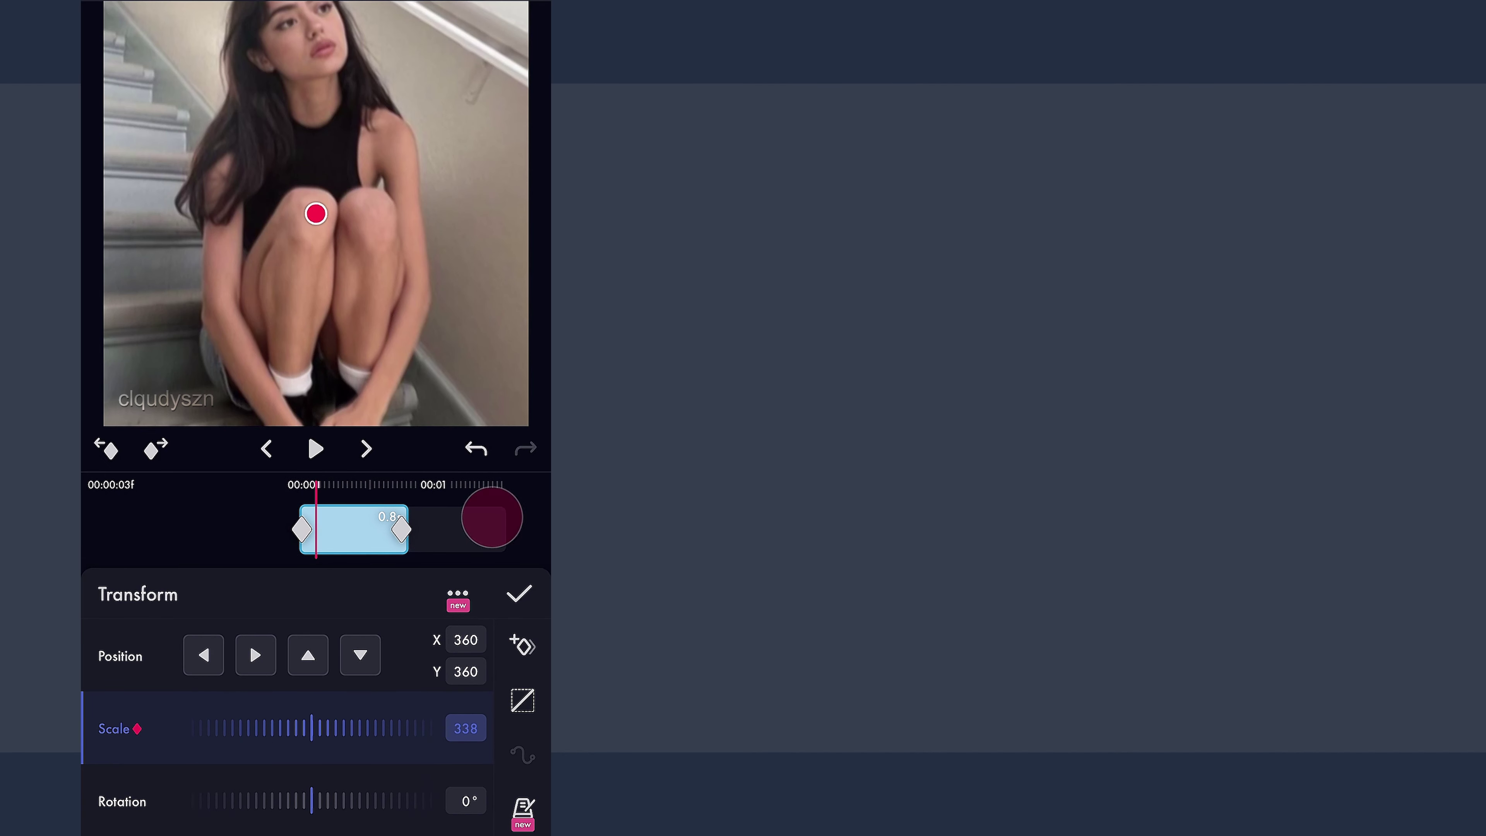
click(522, 697)
drag(228, 702, 106, 672)
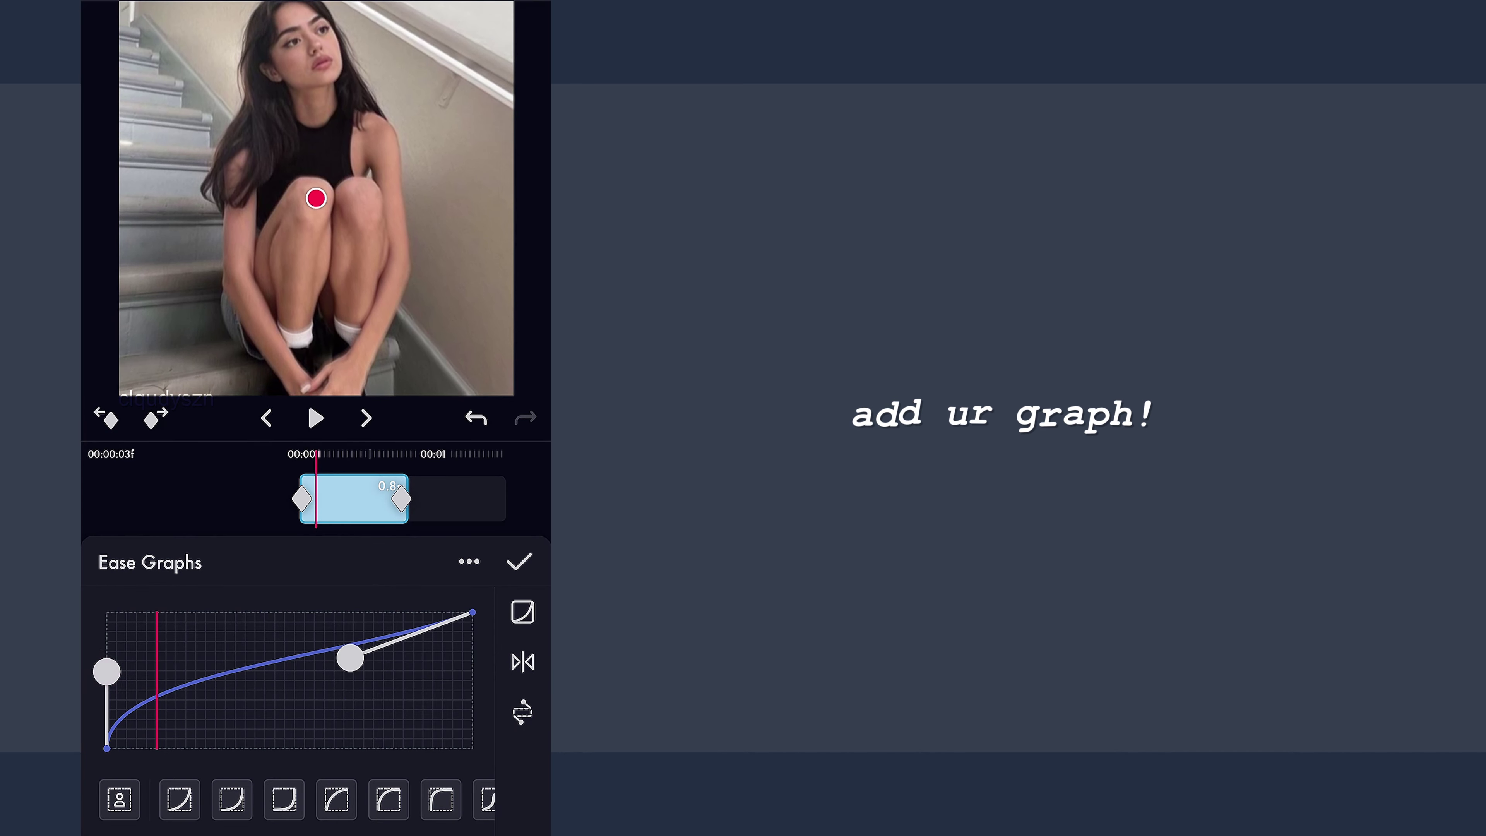
drag(350, 658, 165, 612)
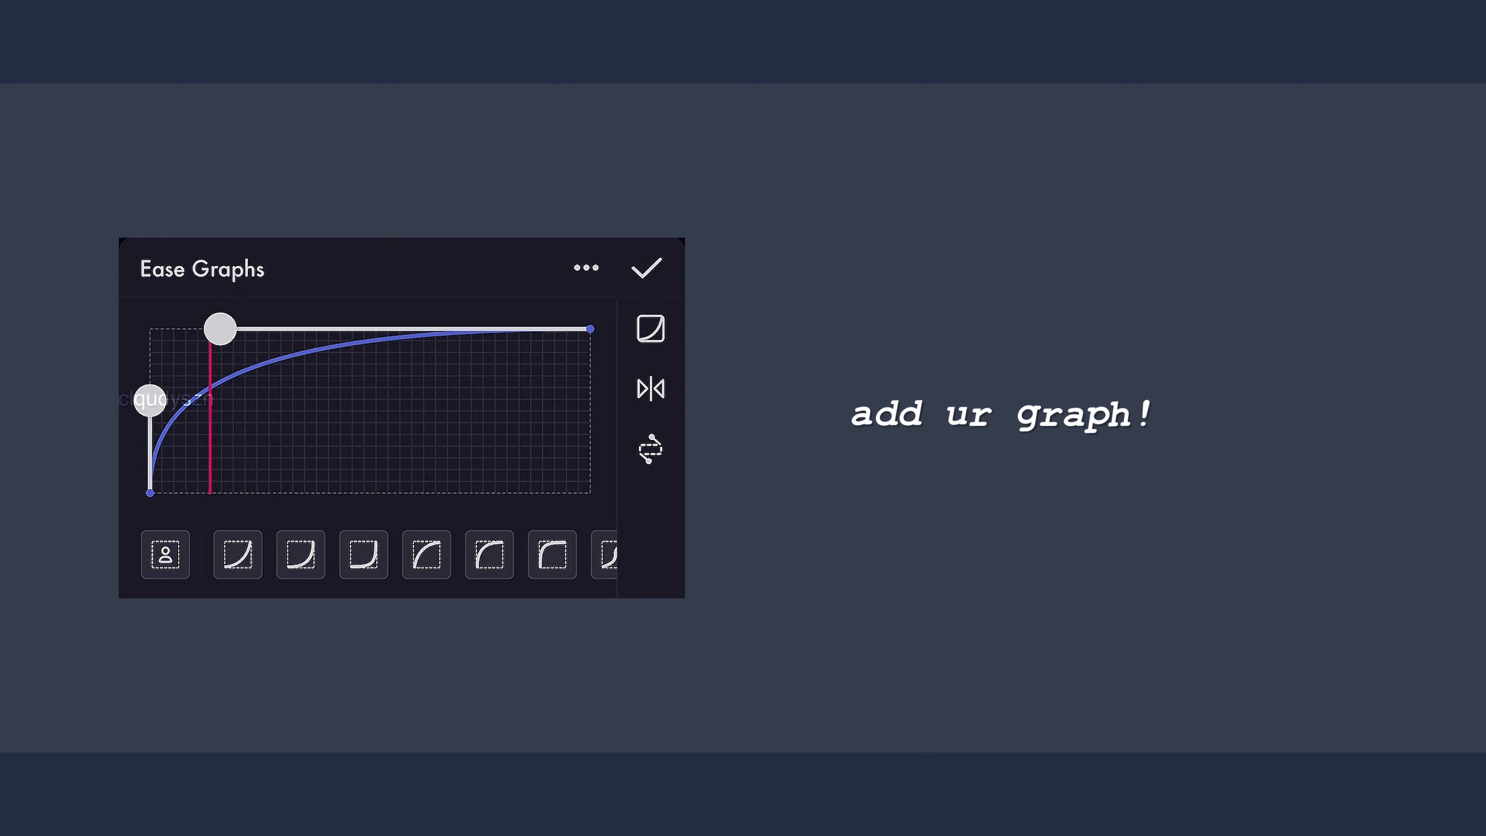
click(524, 550)
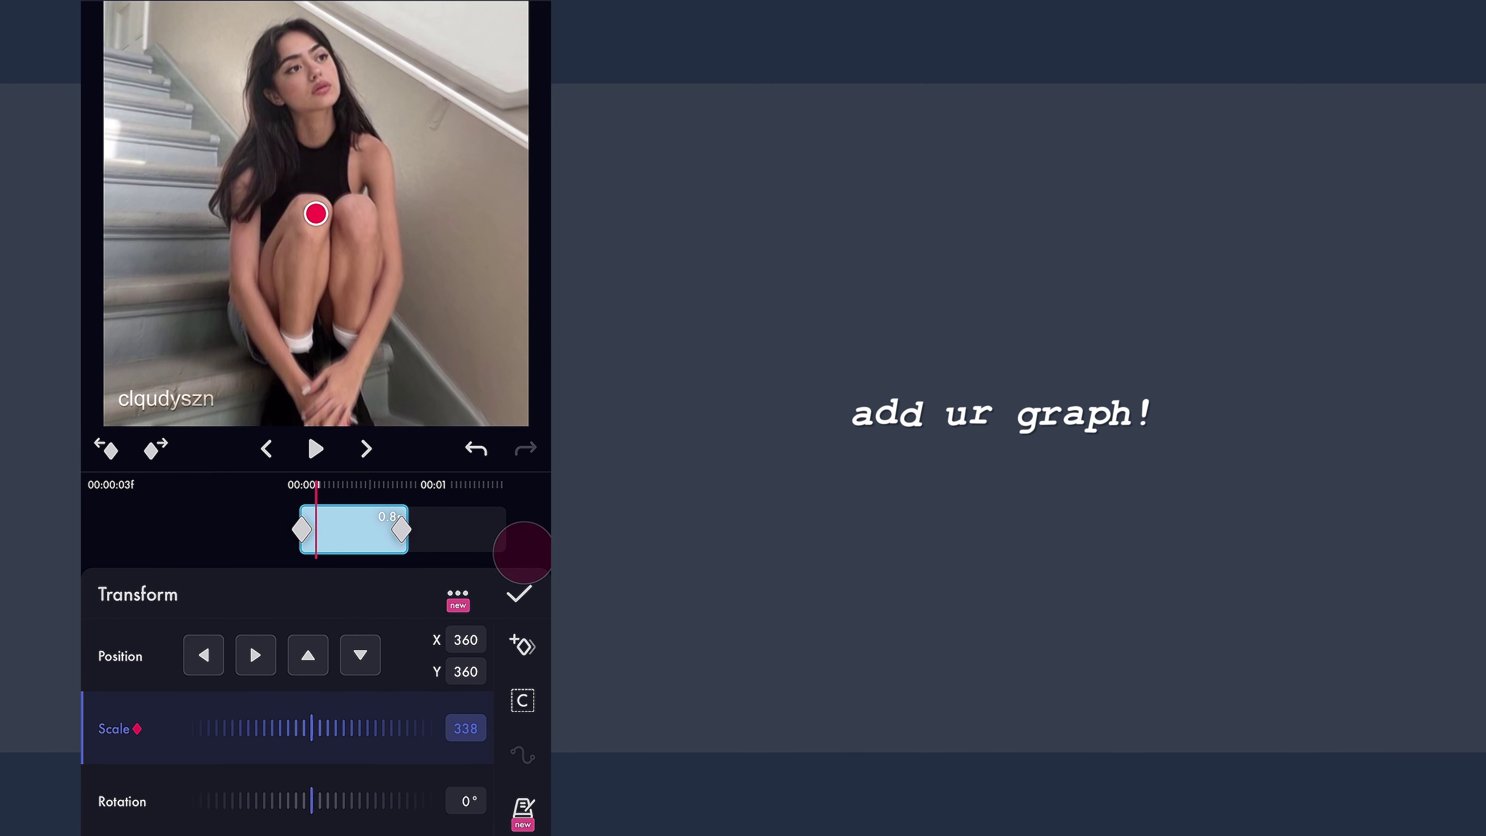
Step: Close Transform, preview the zoom, and select the second clip
drag(408, 748, 408, 674)
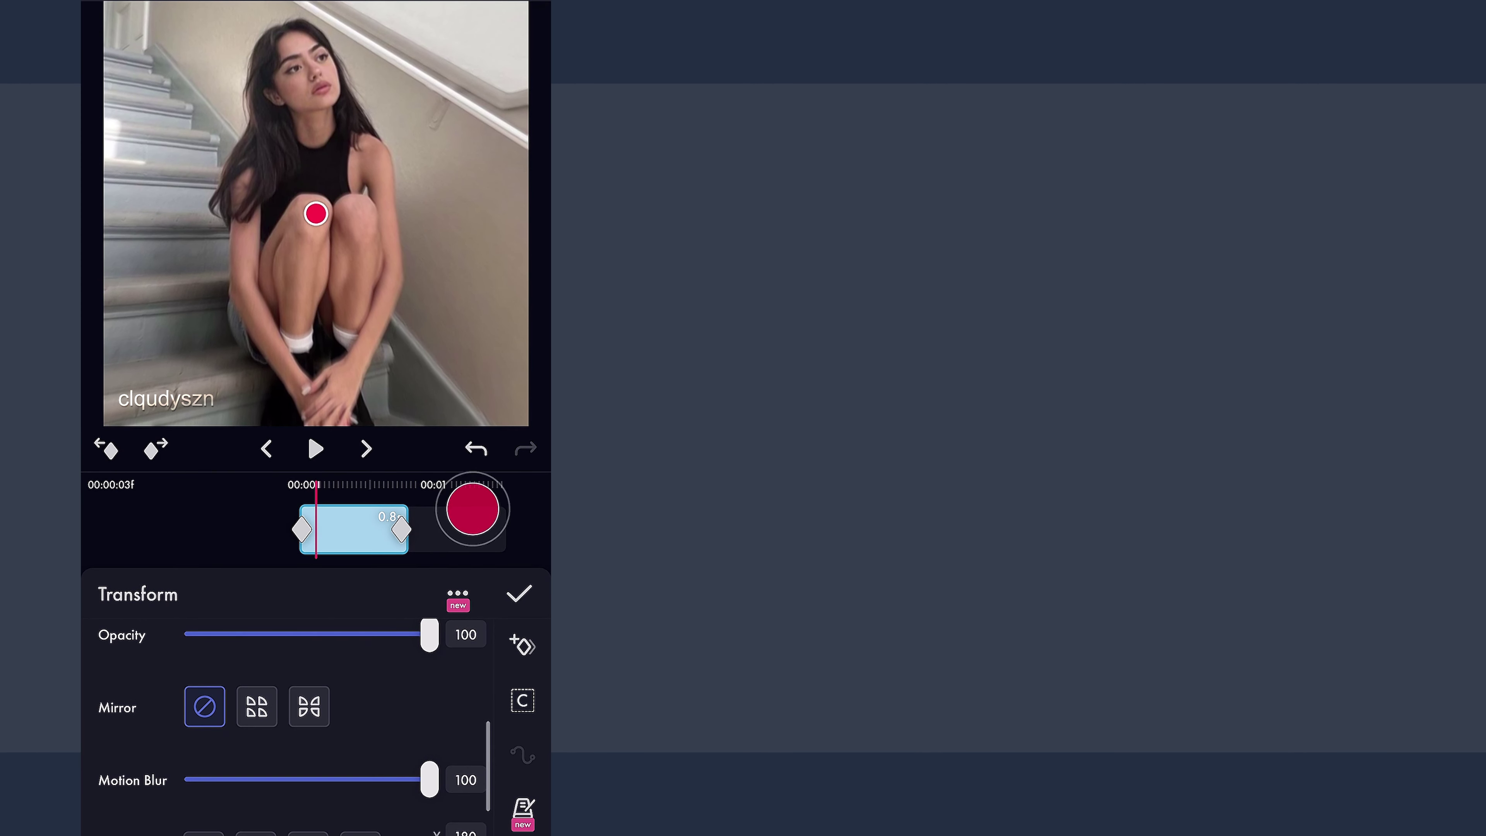
drag(472, 509, 490, 523)
click(519, 594)
click(316, 449)
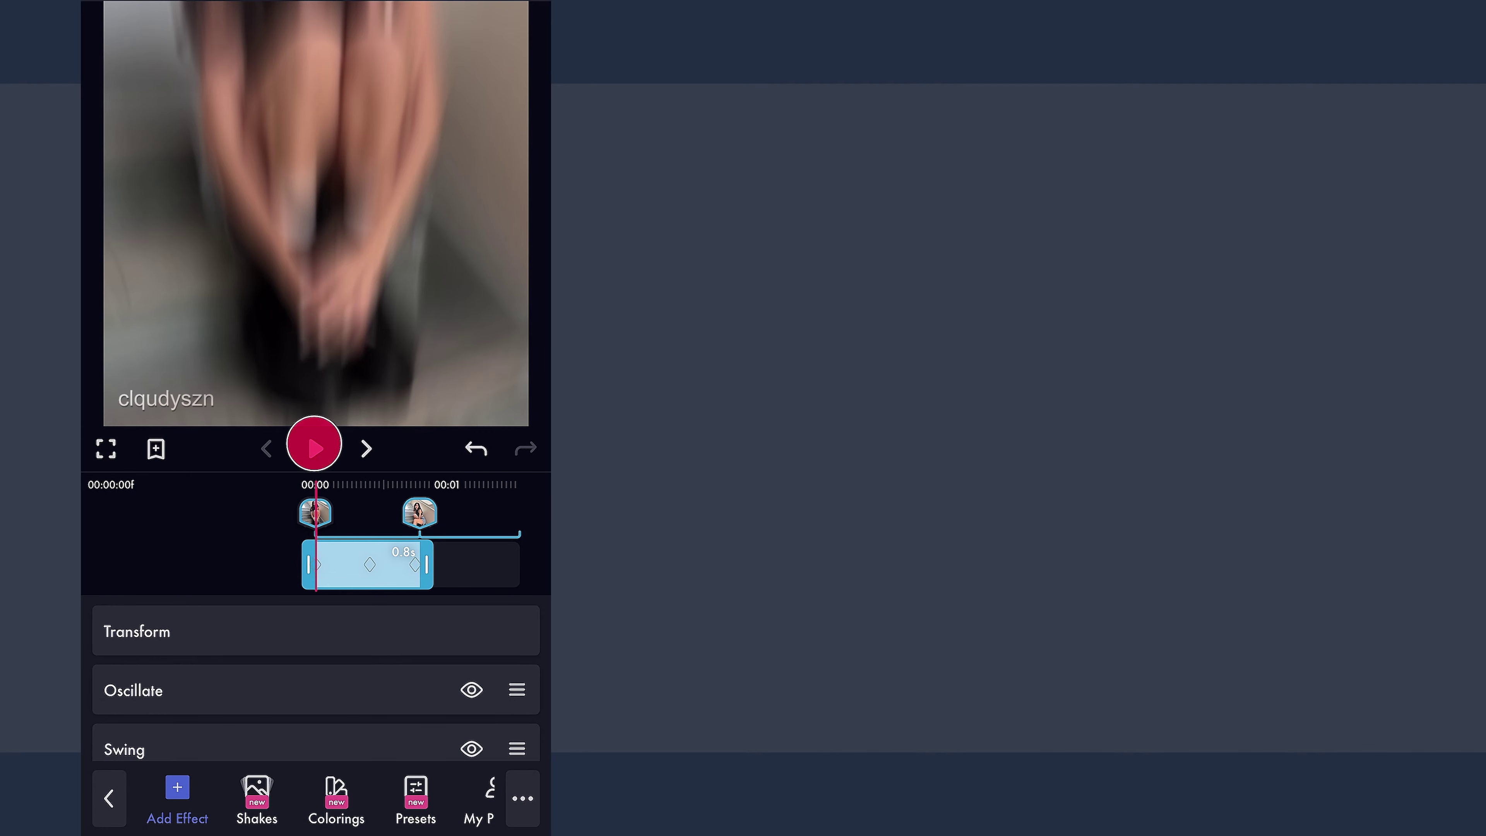
drag(458, 545, 436, 547)
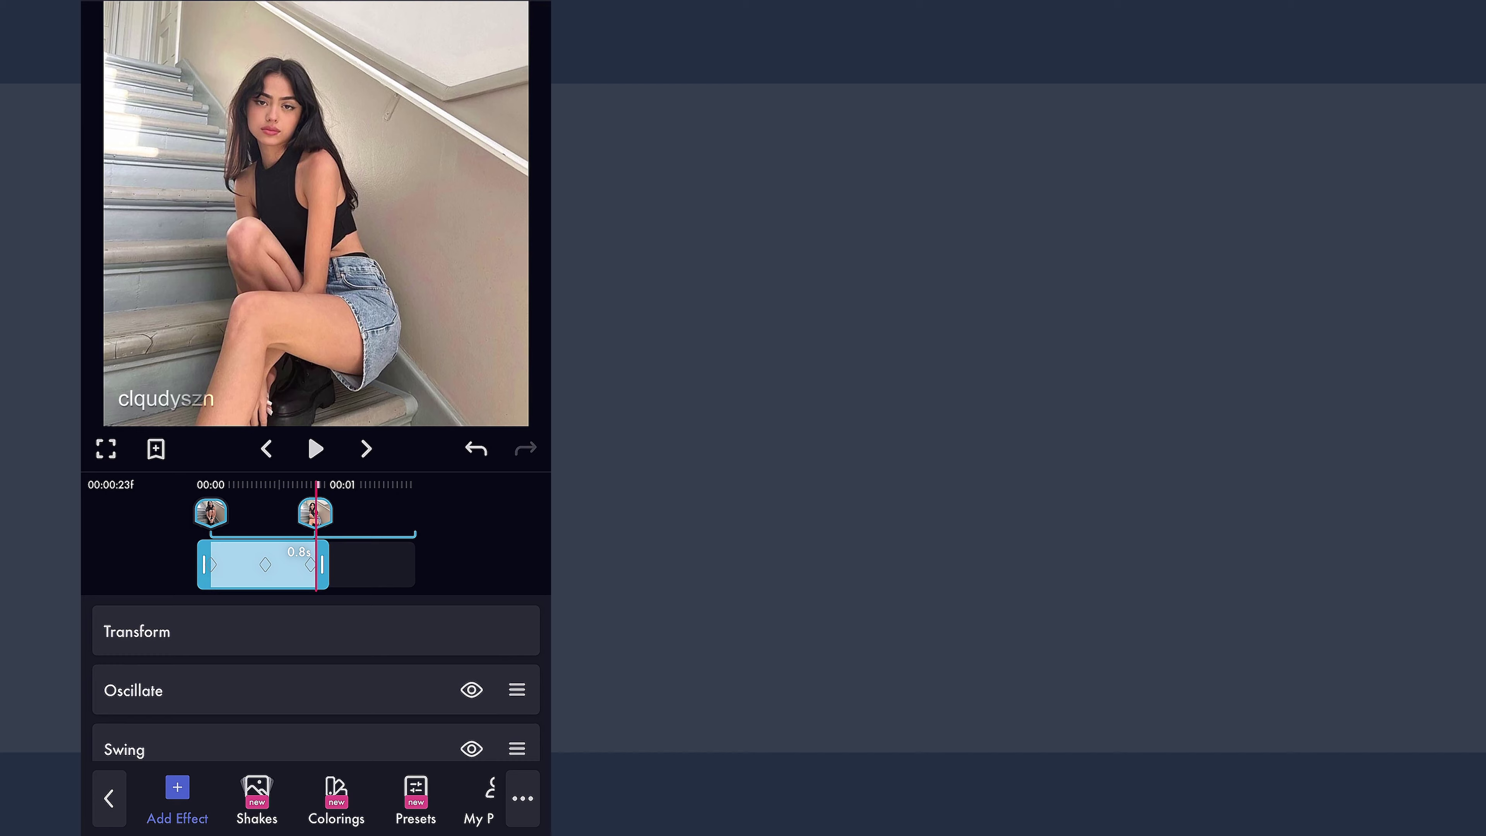
click(318, 511)
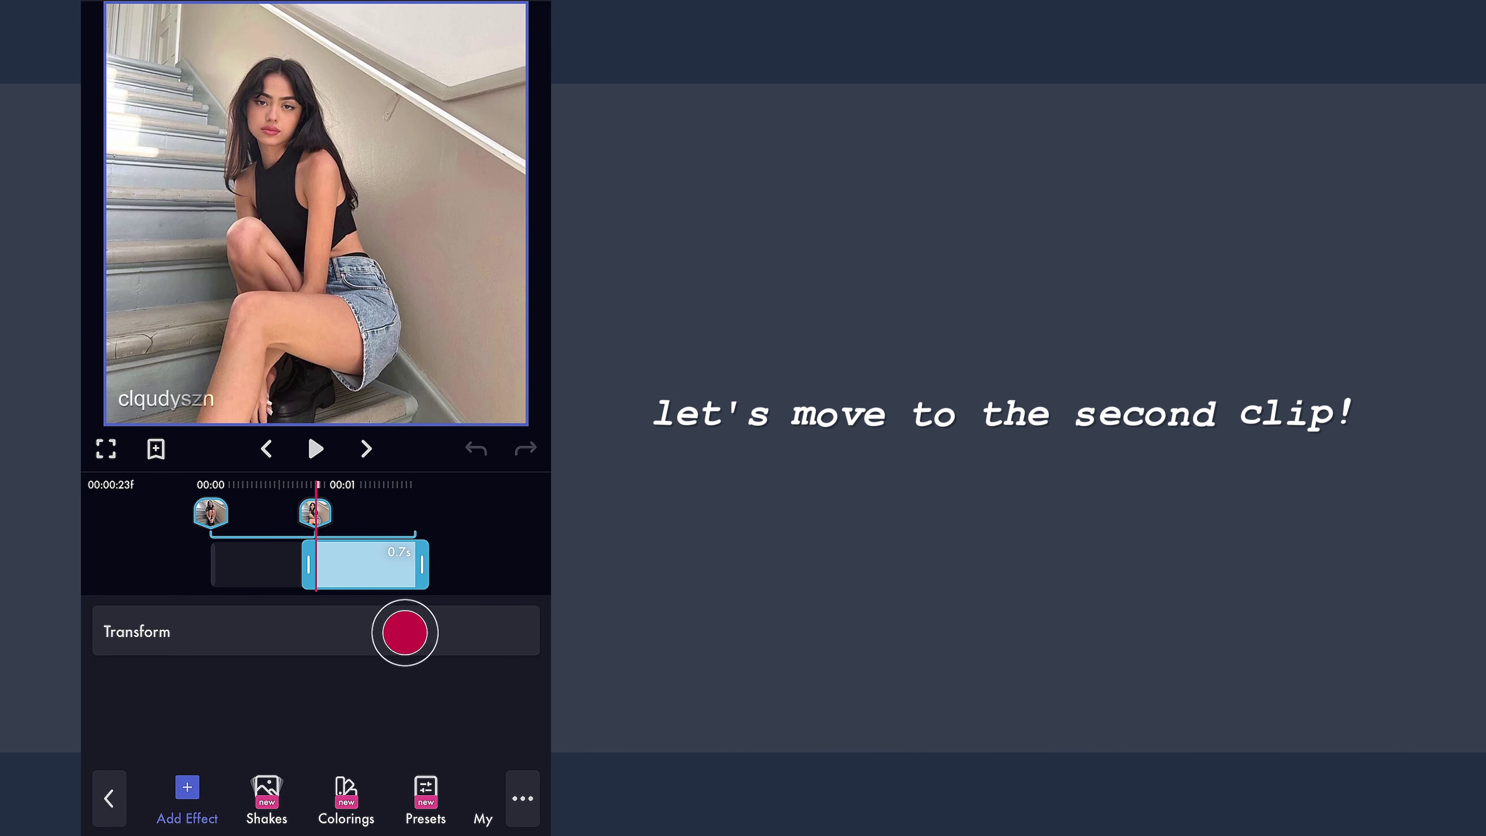
Step: Copy the first clip's Oscillate effect and paste it onto the second clip
click(209, 509)
drag(442, 671, 365, 690)
click(421, 644)
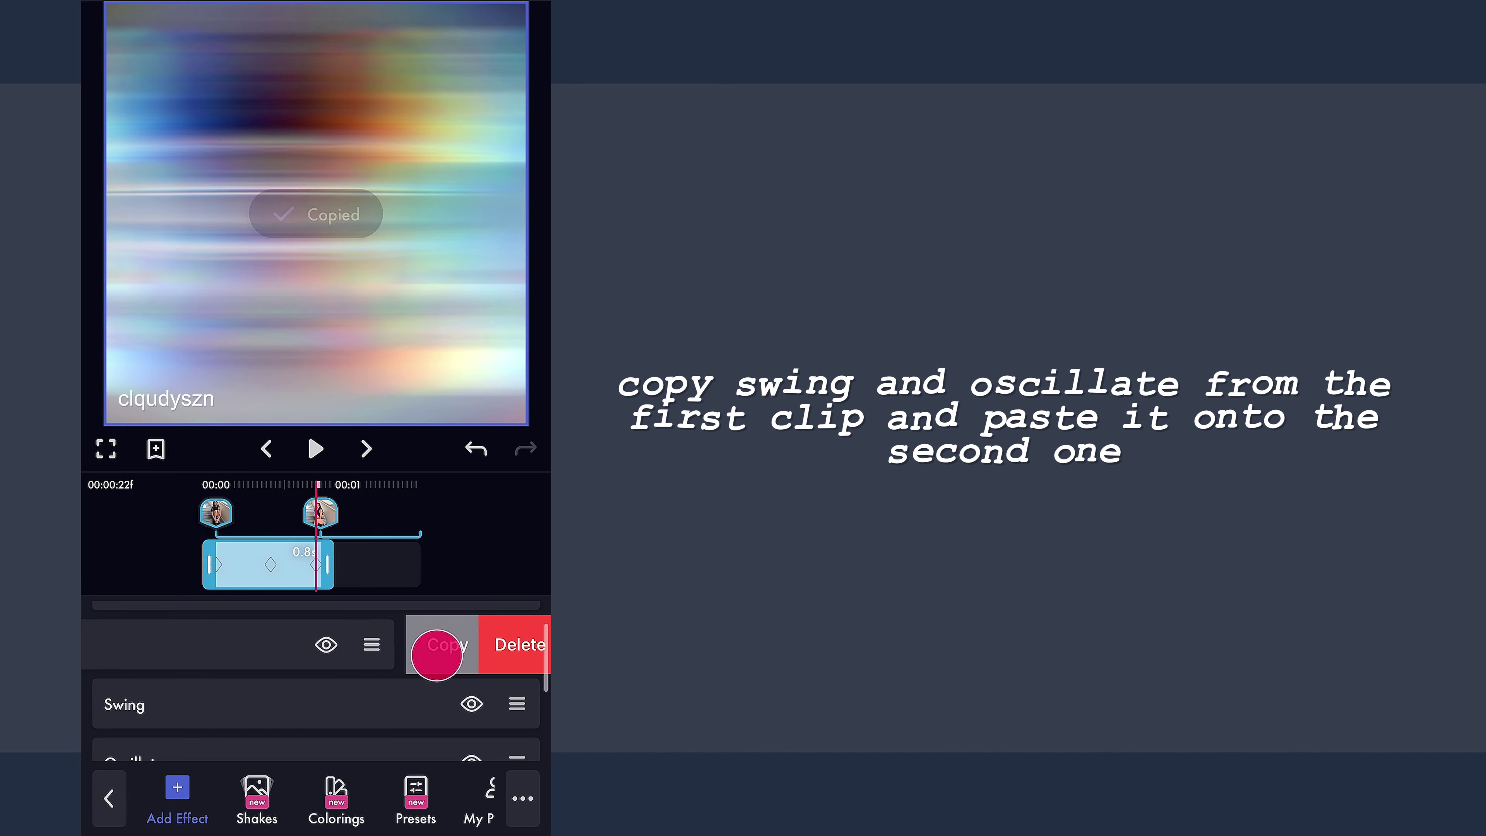
click(336, 506)
click(523, 798)
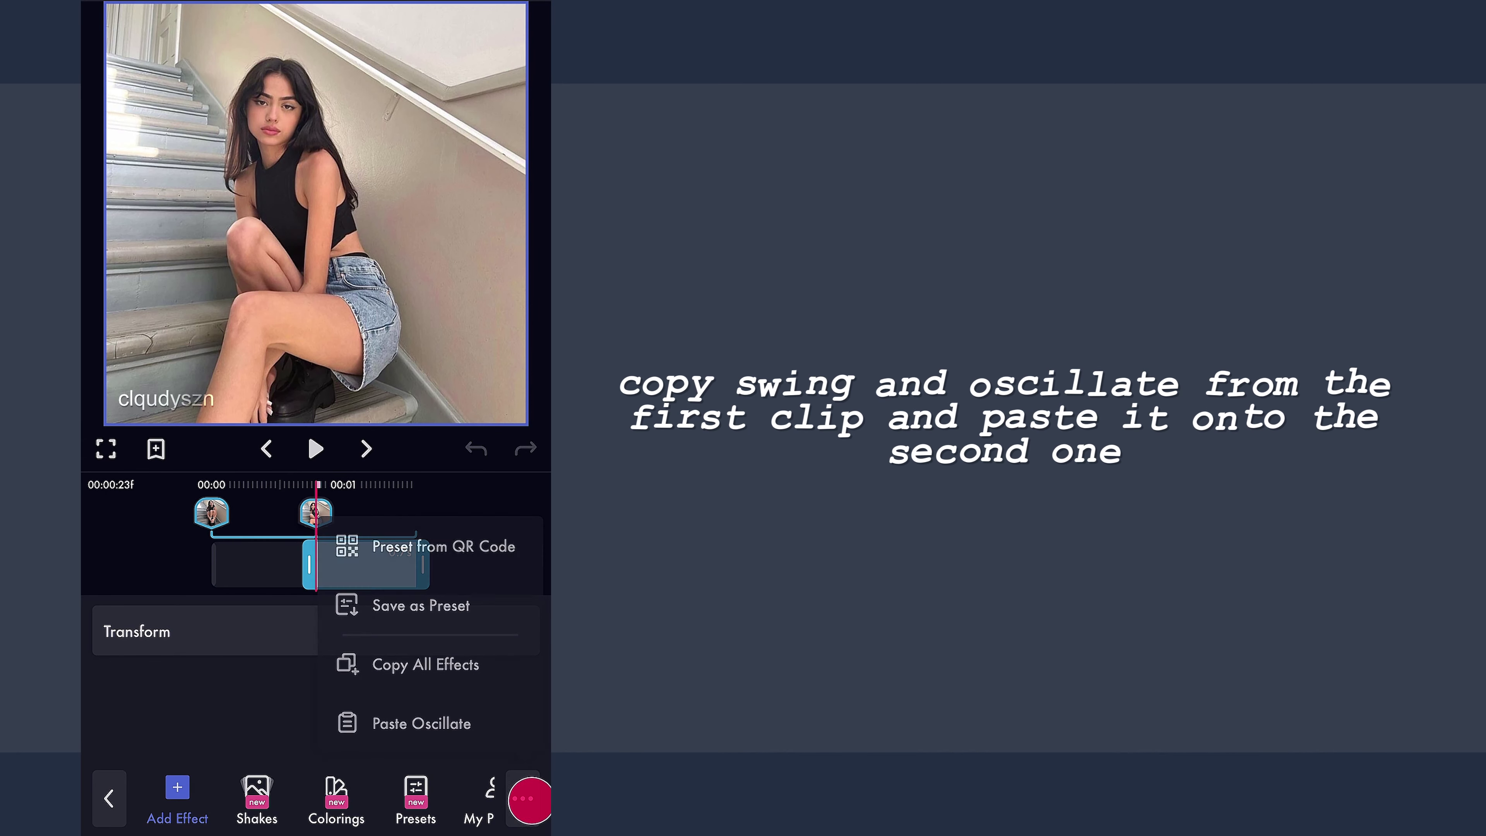
click(480, 730)
Step: Copy the Swing effect to the second clip too, then preview both clips
click(208, 509)
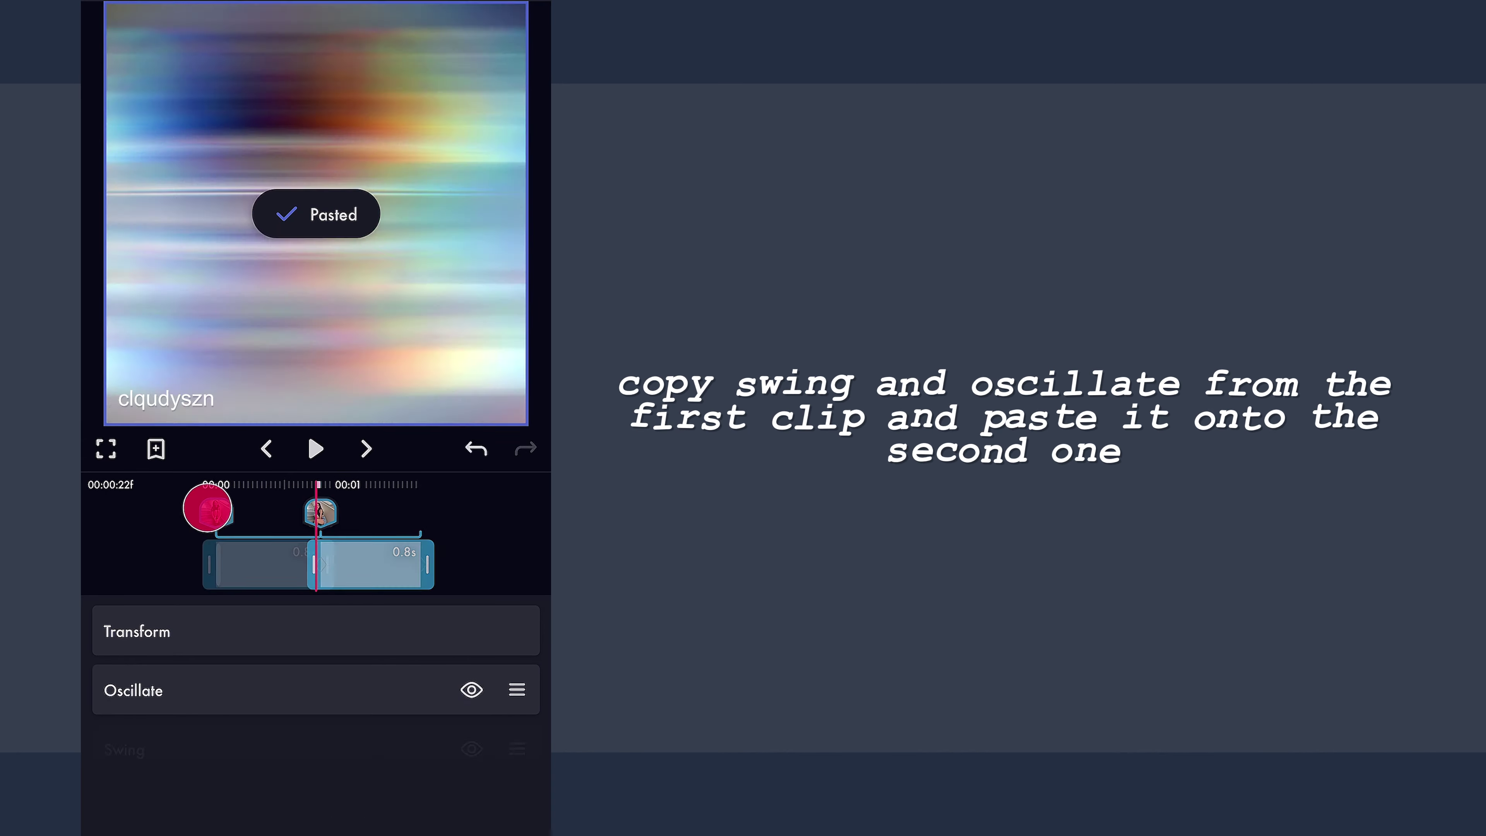
drag(468, 750, 369, 755)
click(425, 749)
click(320, 510)
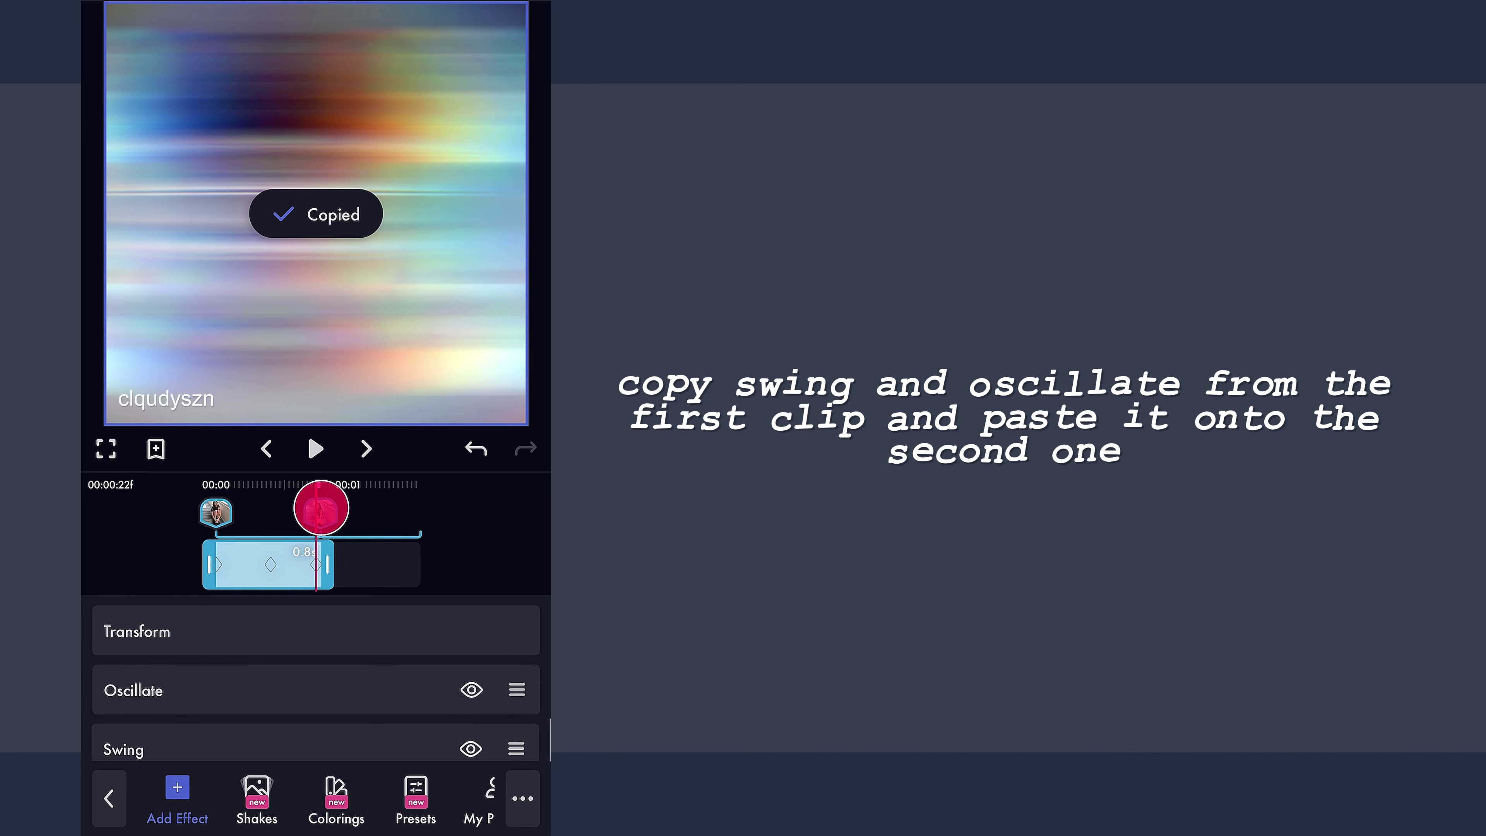
click(522, 798)
click(472, 729)
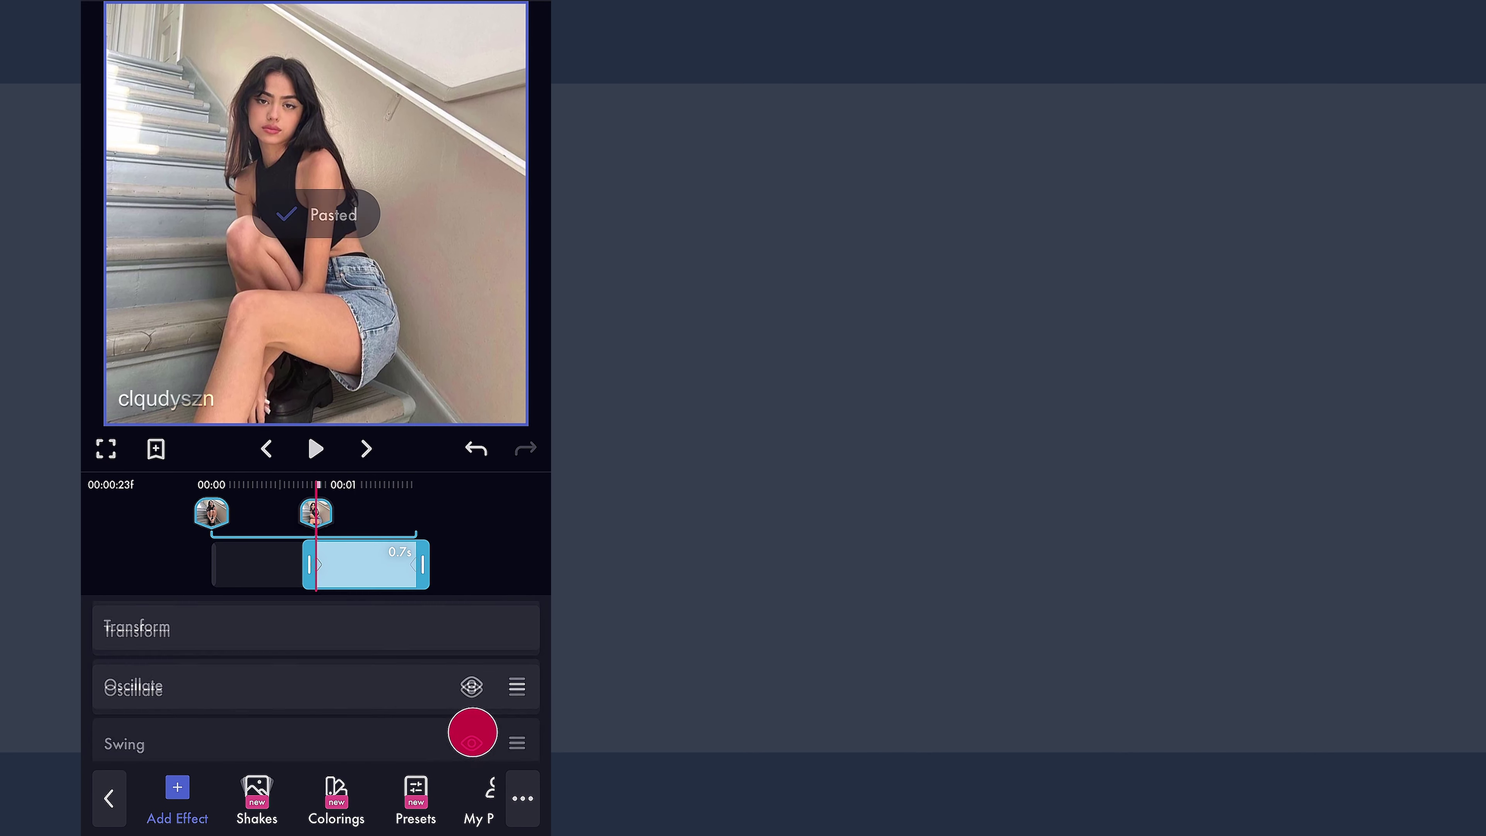
click(317, 454)
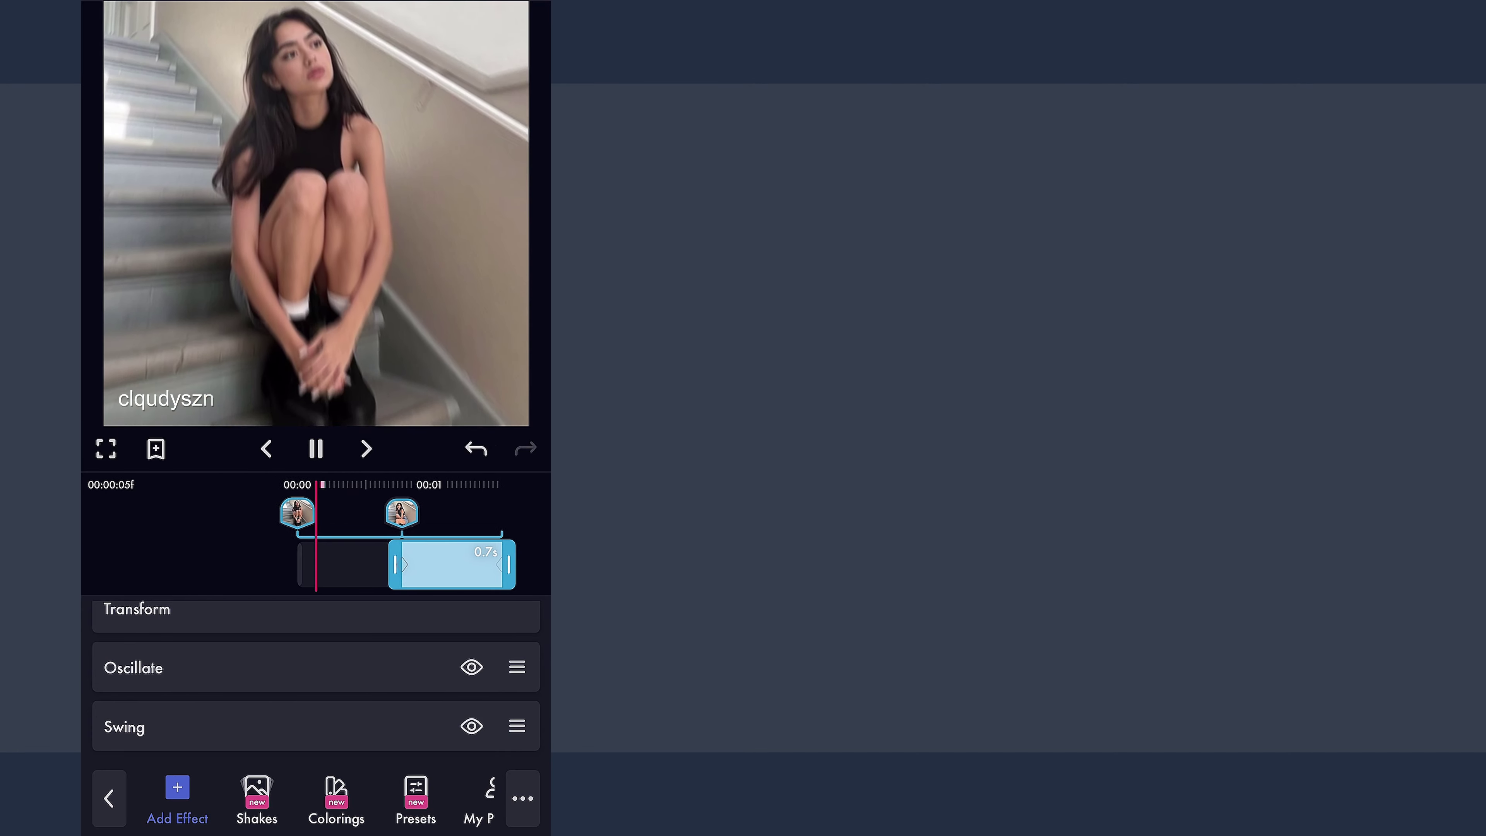
drag(438, 538, 398, 584)
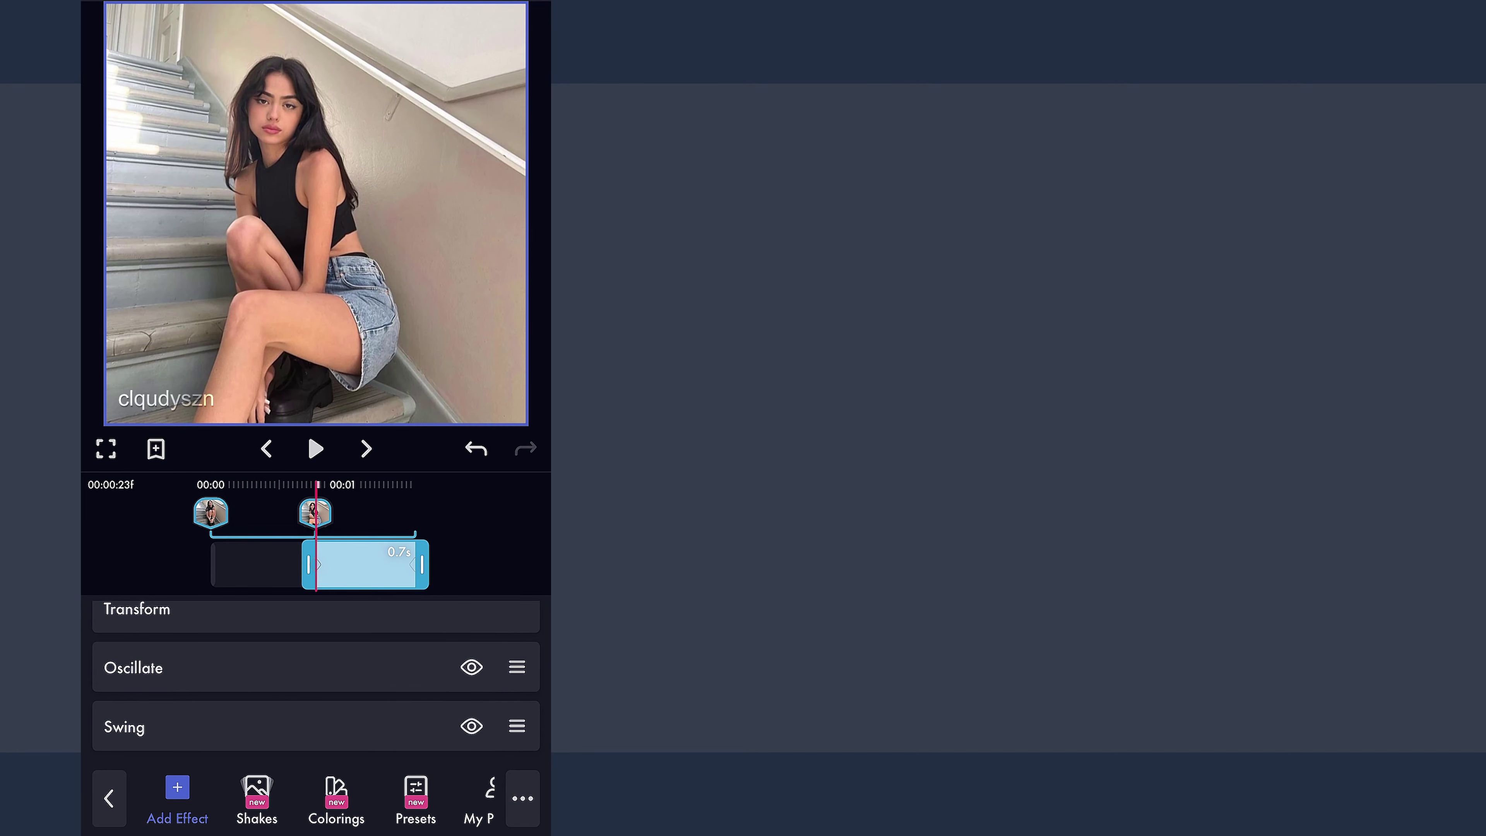
Step: Search 'Str' in the effect list and add Stretch 2 to the second clip
click(186, 814)
click(465, 132)
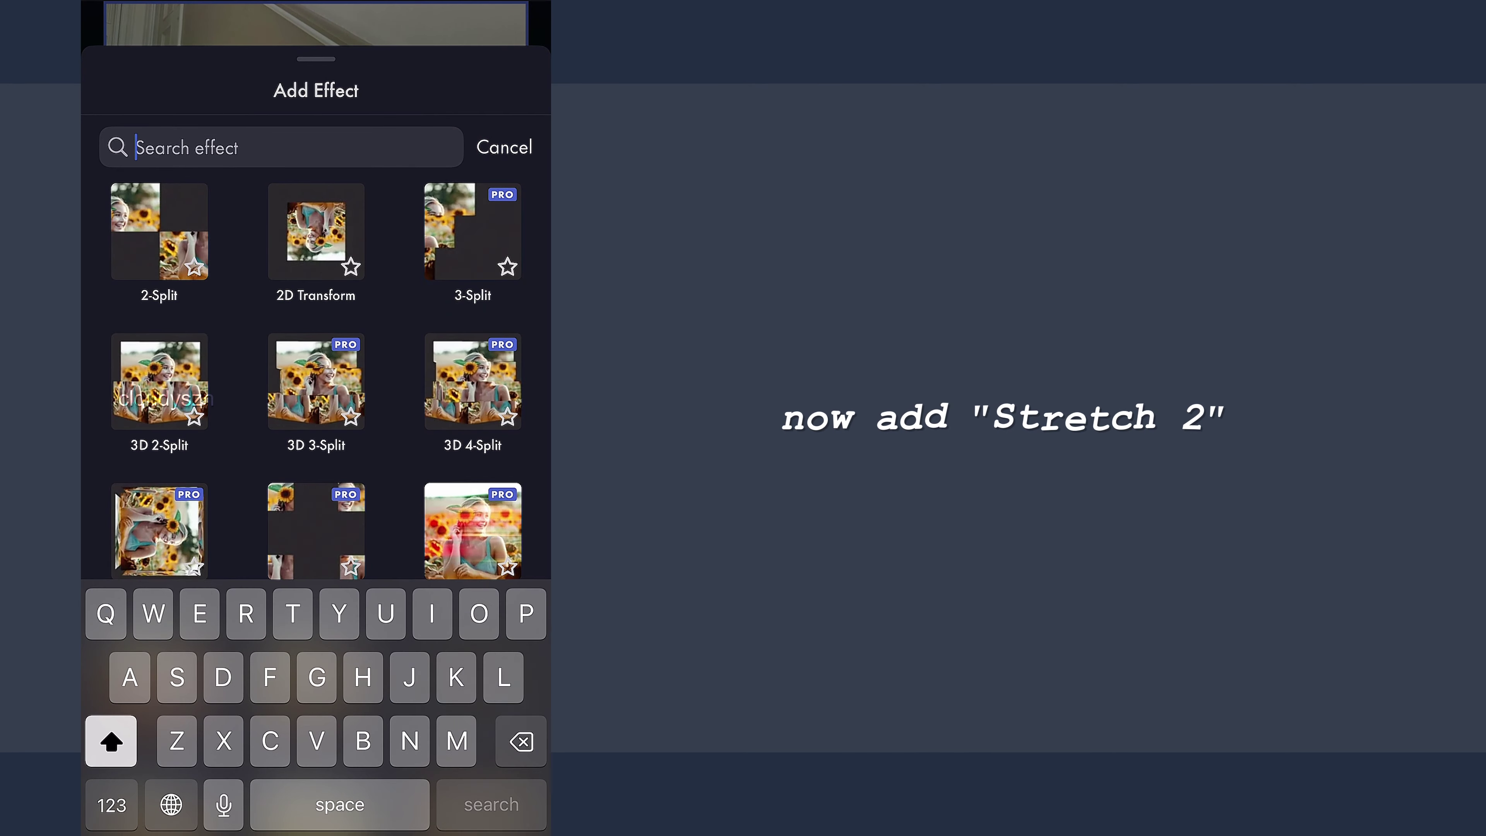
text(s)
key(BackSpace)
text(St)
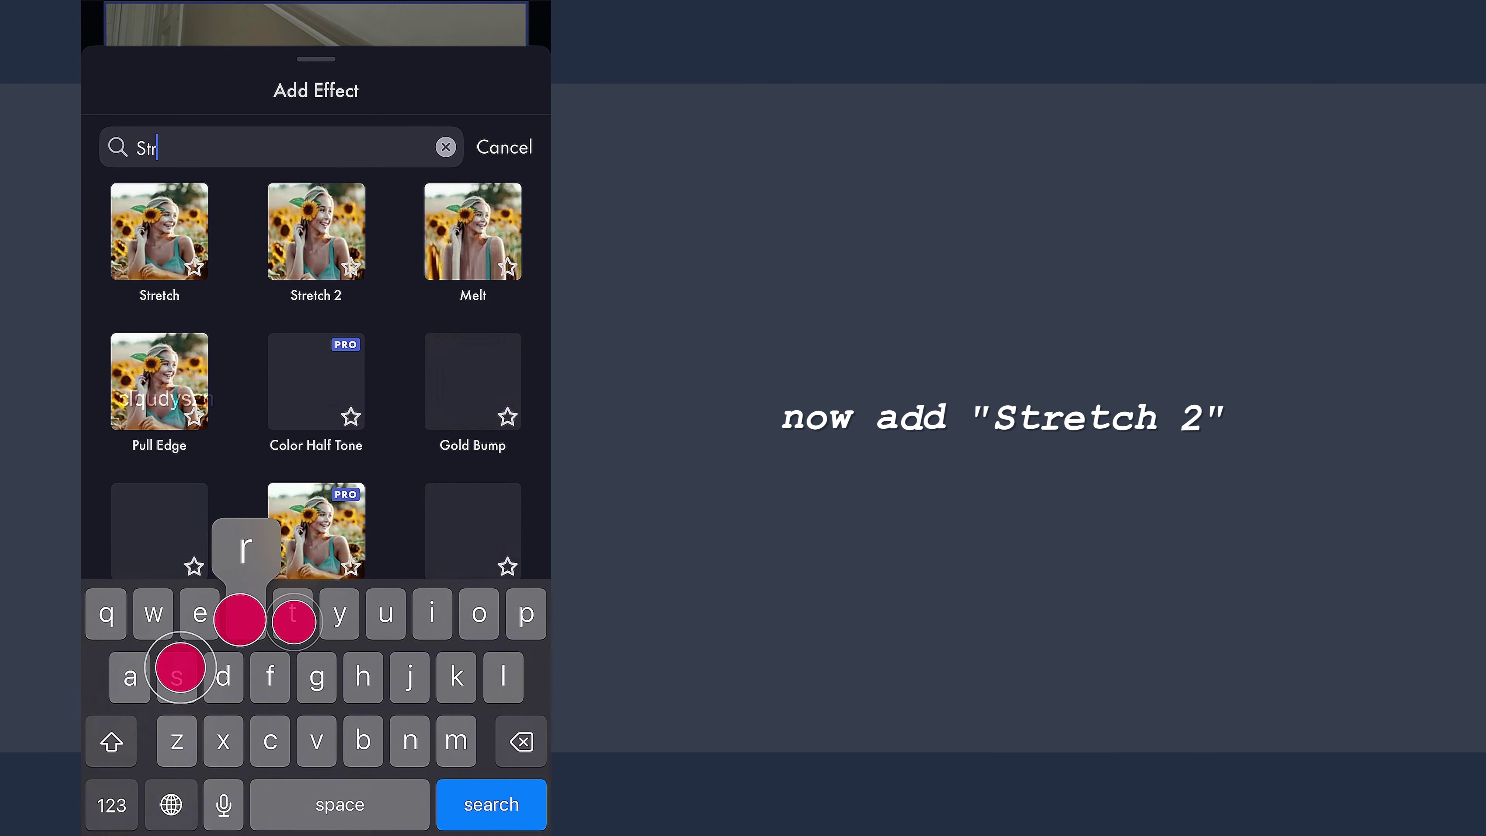
text(r)
click(342, 202)
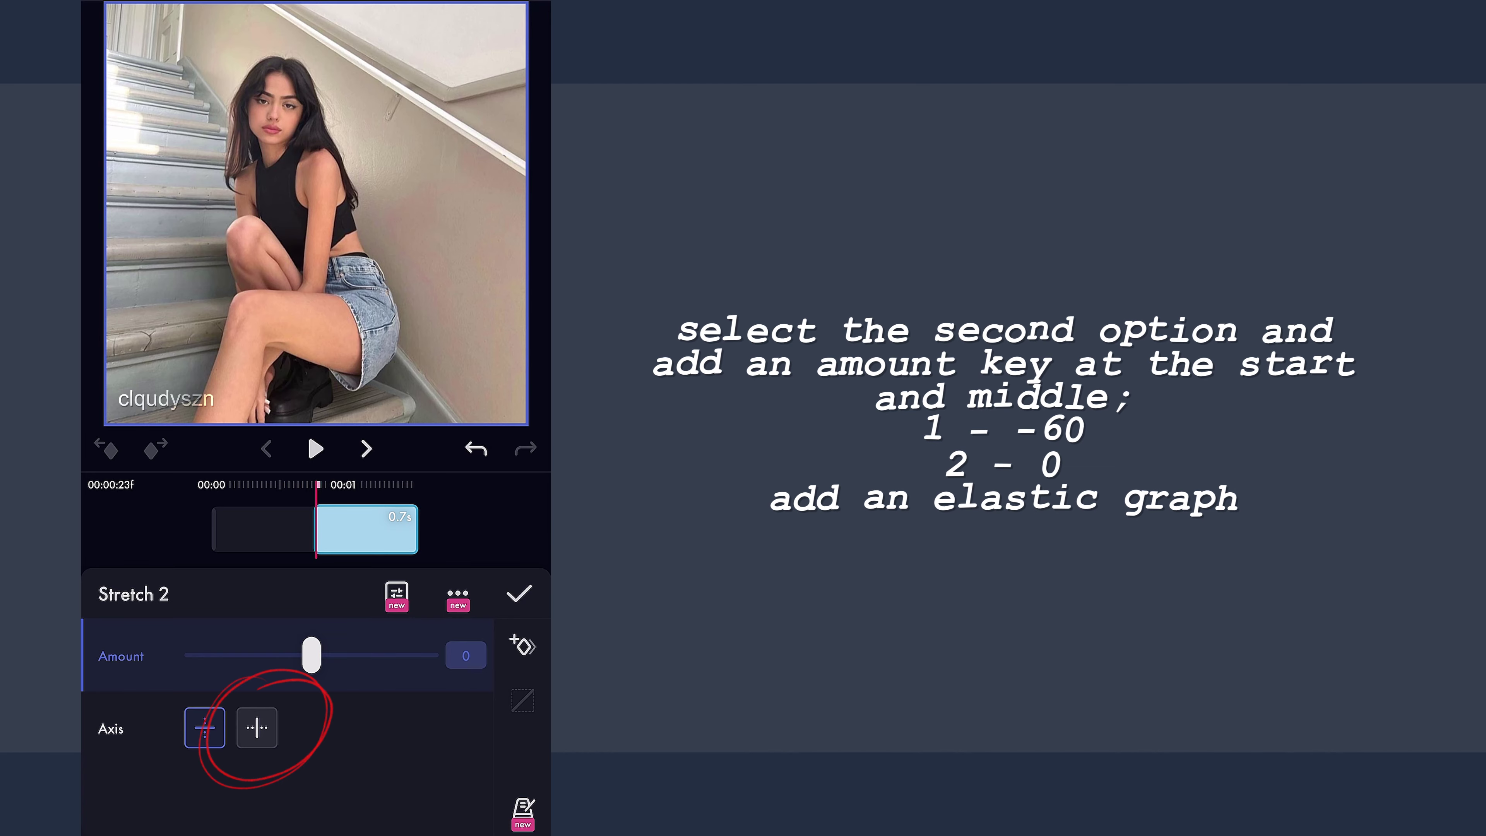
Step: Switch Stretch 2 to the other axis and keyframe Amount -60 at the start and 0 mid-clip
click(259, 727)
click(124, 659)
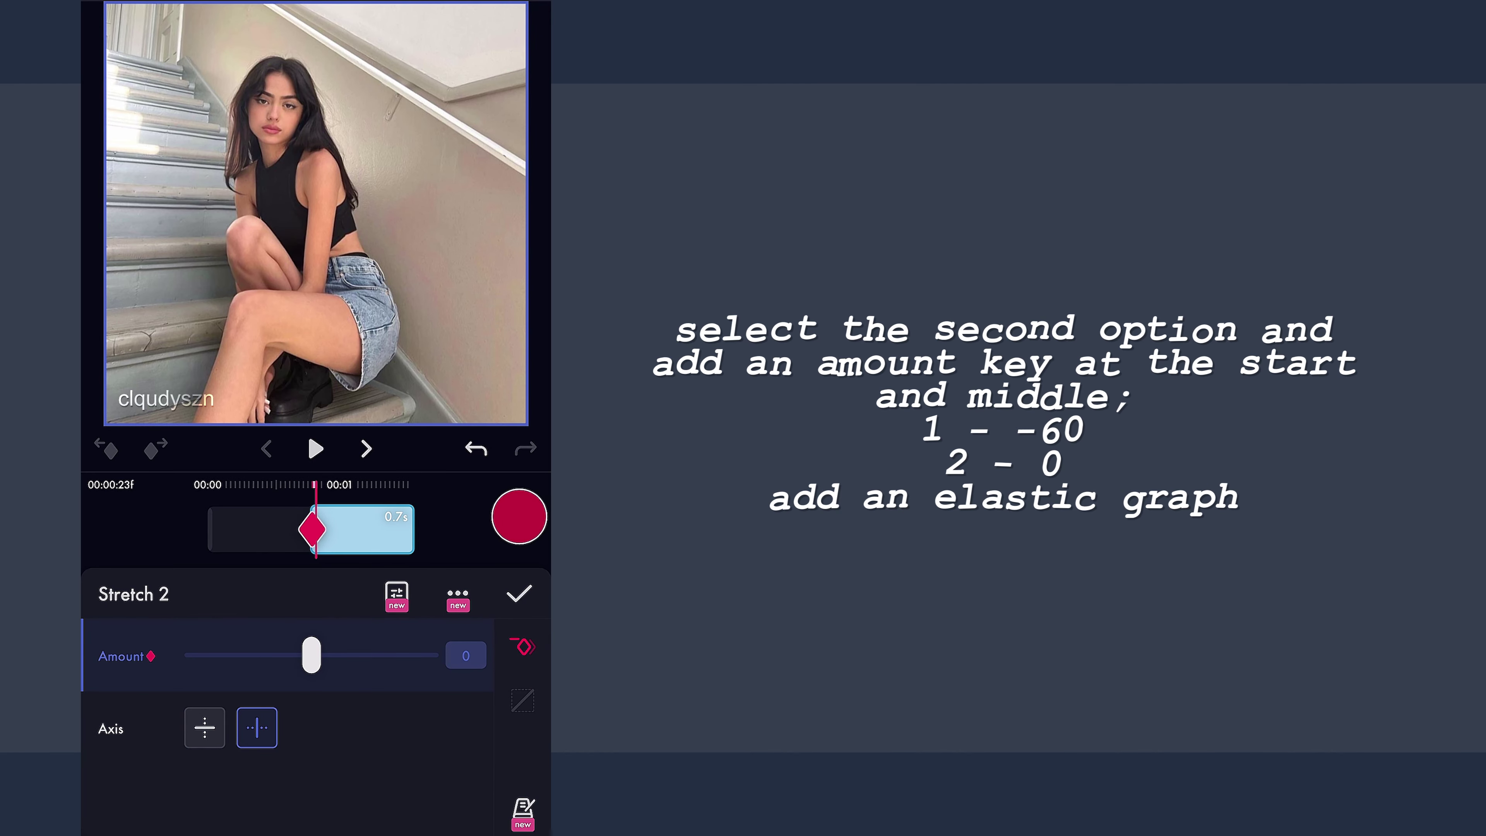
mouse_move(519, 517)
mouse_down()
mouse_move(469, 538)
mouse_move(521, 517)
mouse_up()
drag(311, 655, 243, 654)
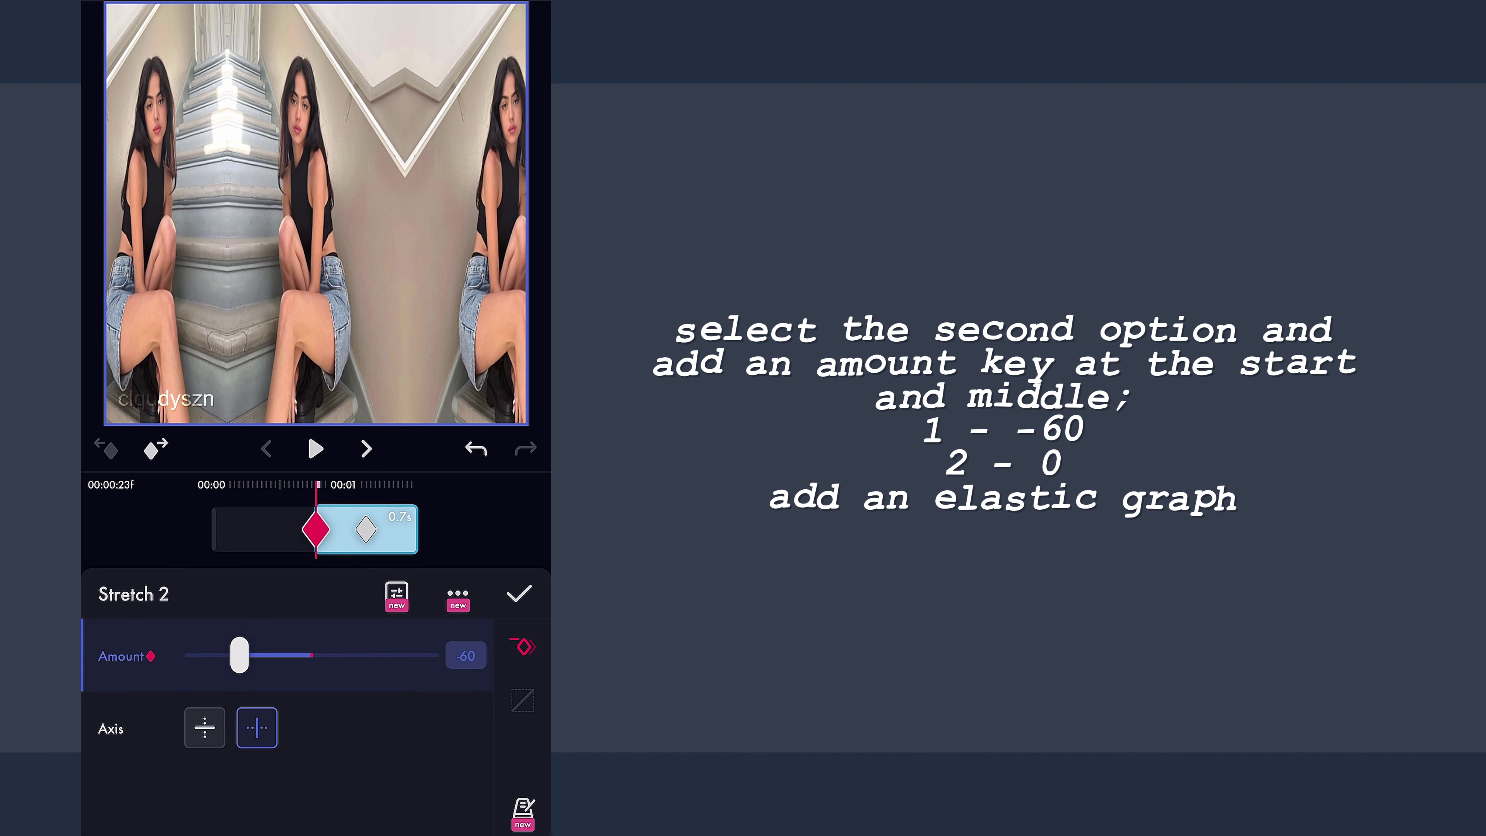
drag(459, 515, 435, 515)
Step: Apply an Elastic ease to the Amount keys and strengthen its bounce
click(523, 706)
click(522, 609)
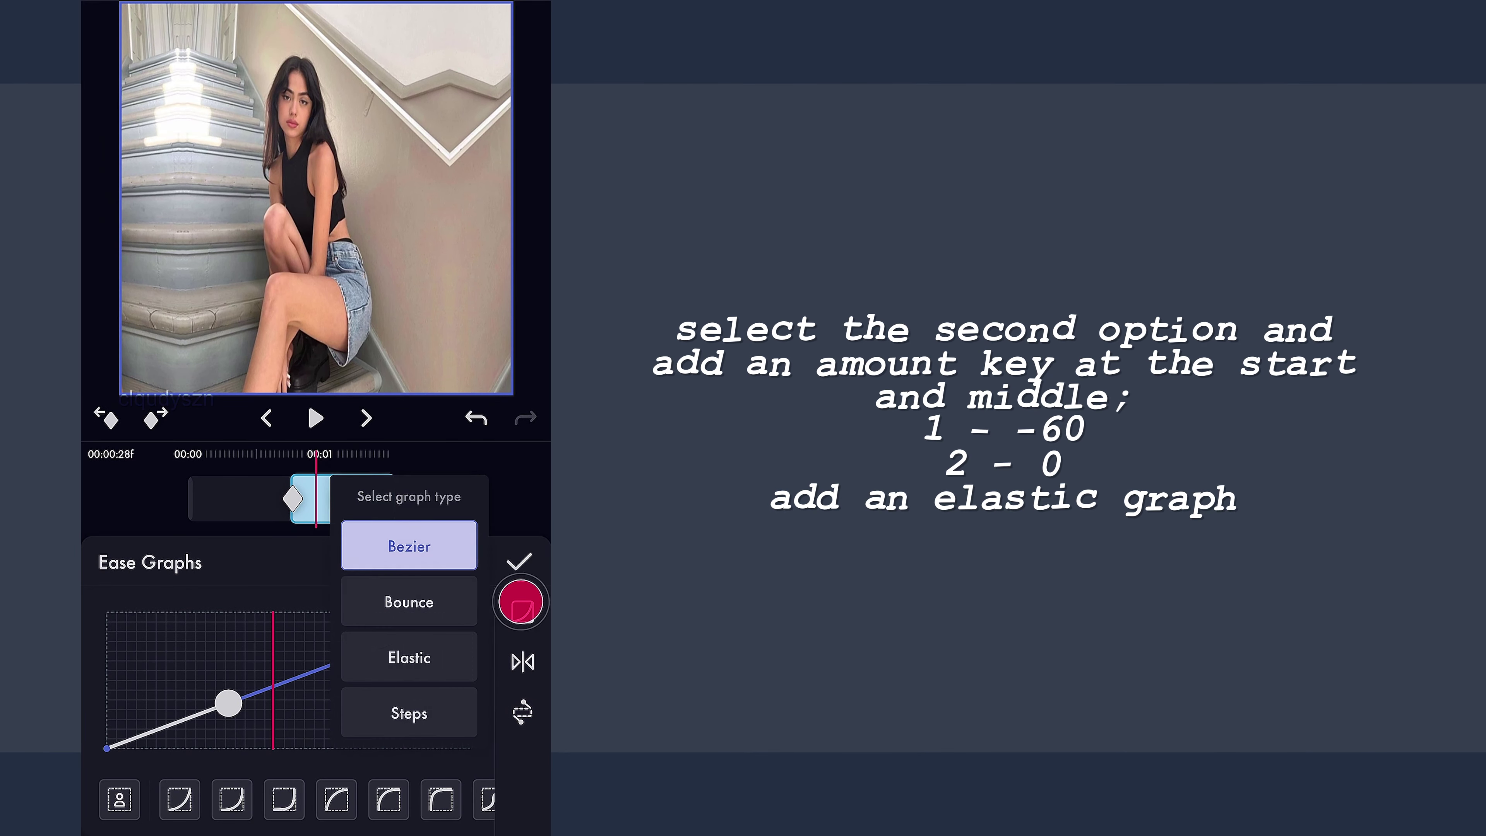
click(425, 658)
drag(280, 708, 290, 776)
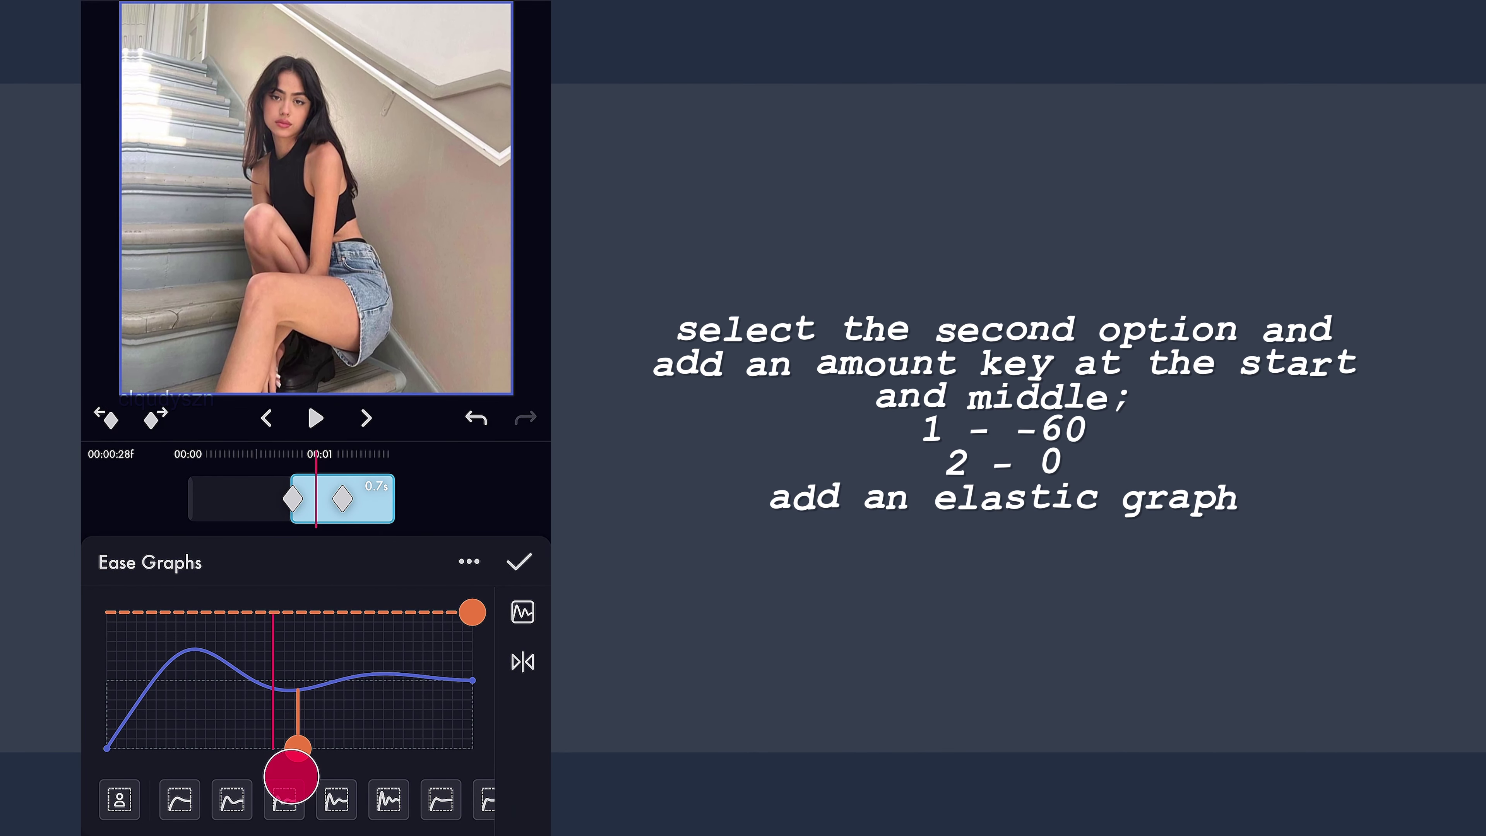
drag(484, 491, 497, 492)
click(306, 415)
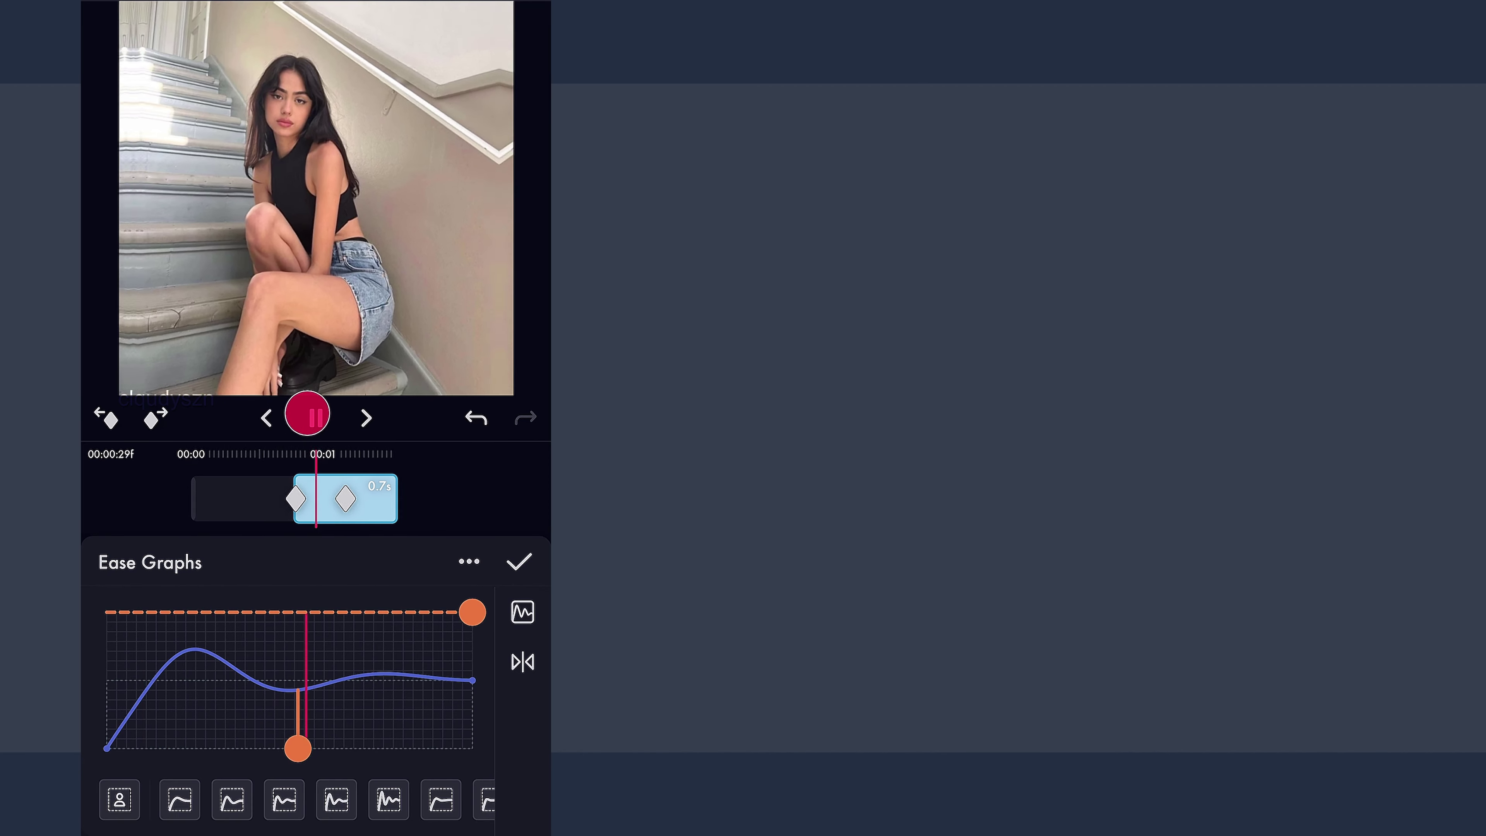
drag(367, 480, 434, 480)
Step: Fine-tune the elastic curve while previewing, then confirm the Stretch 2 settings
drag(297, 742, 349, 774)
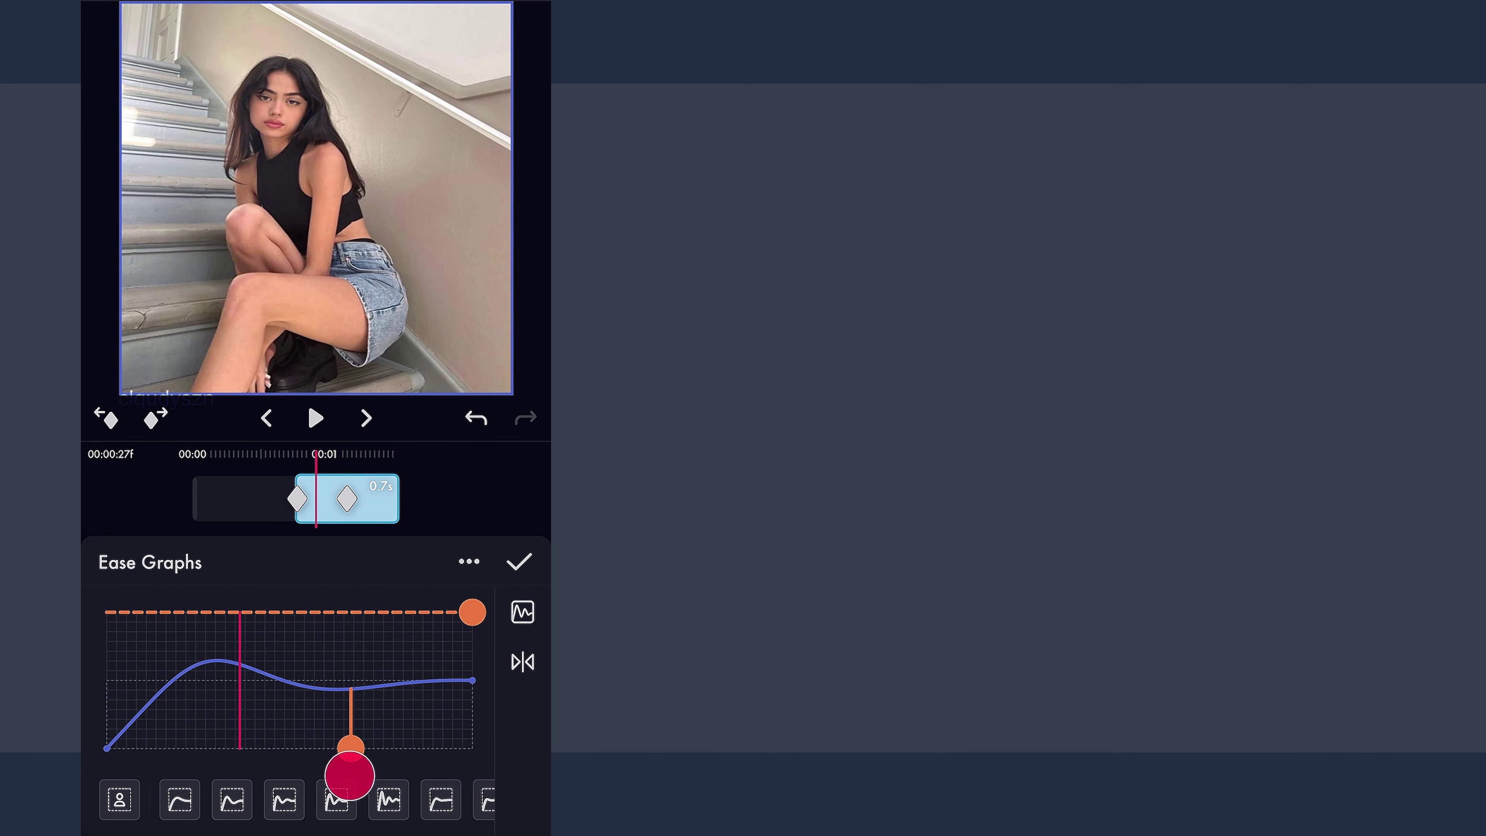
click(468, 477)
click(315, 418)
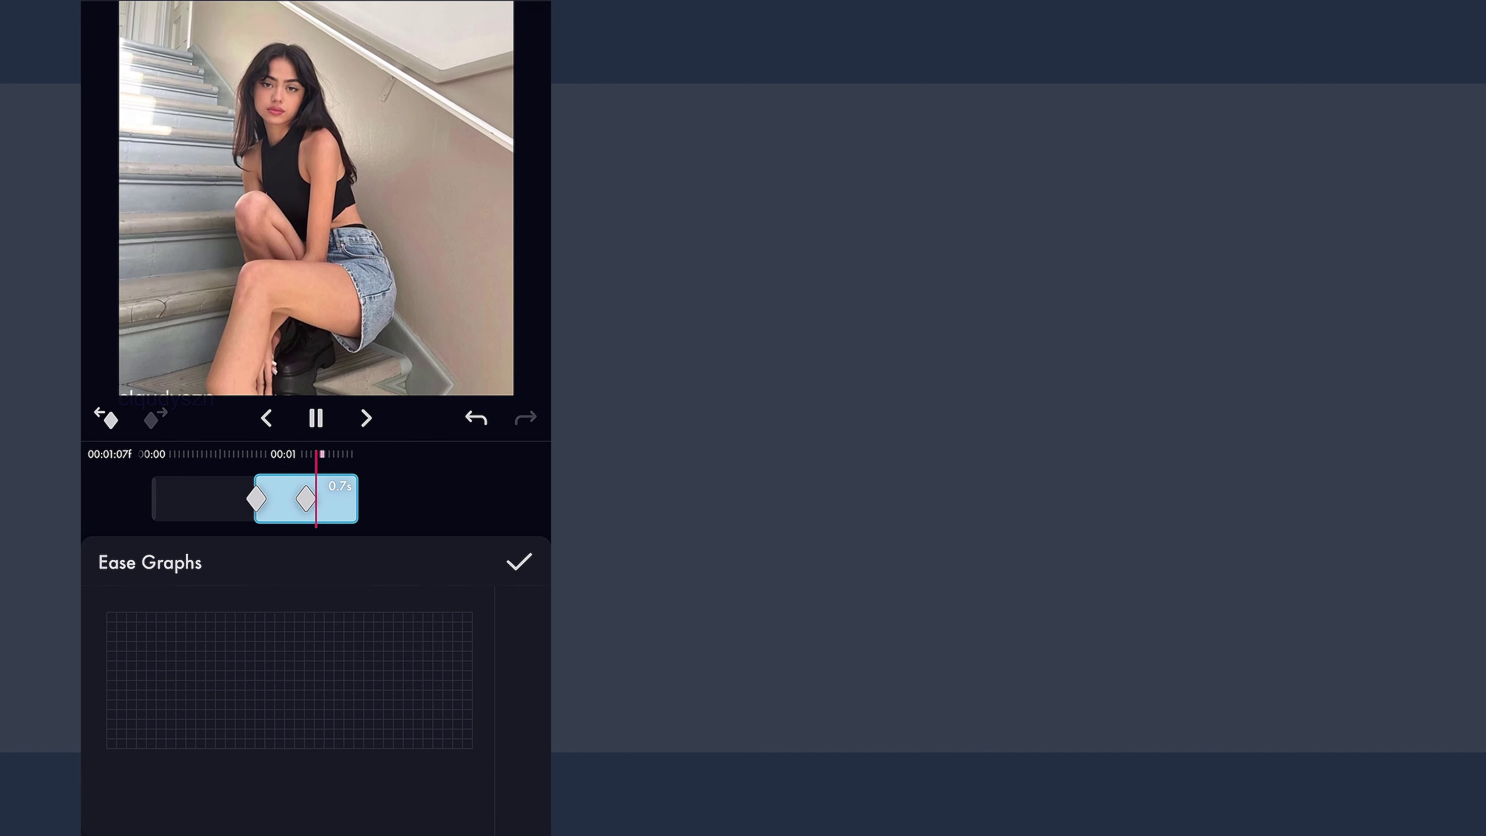
drag(435, 458, 481, 461)
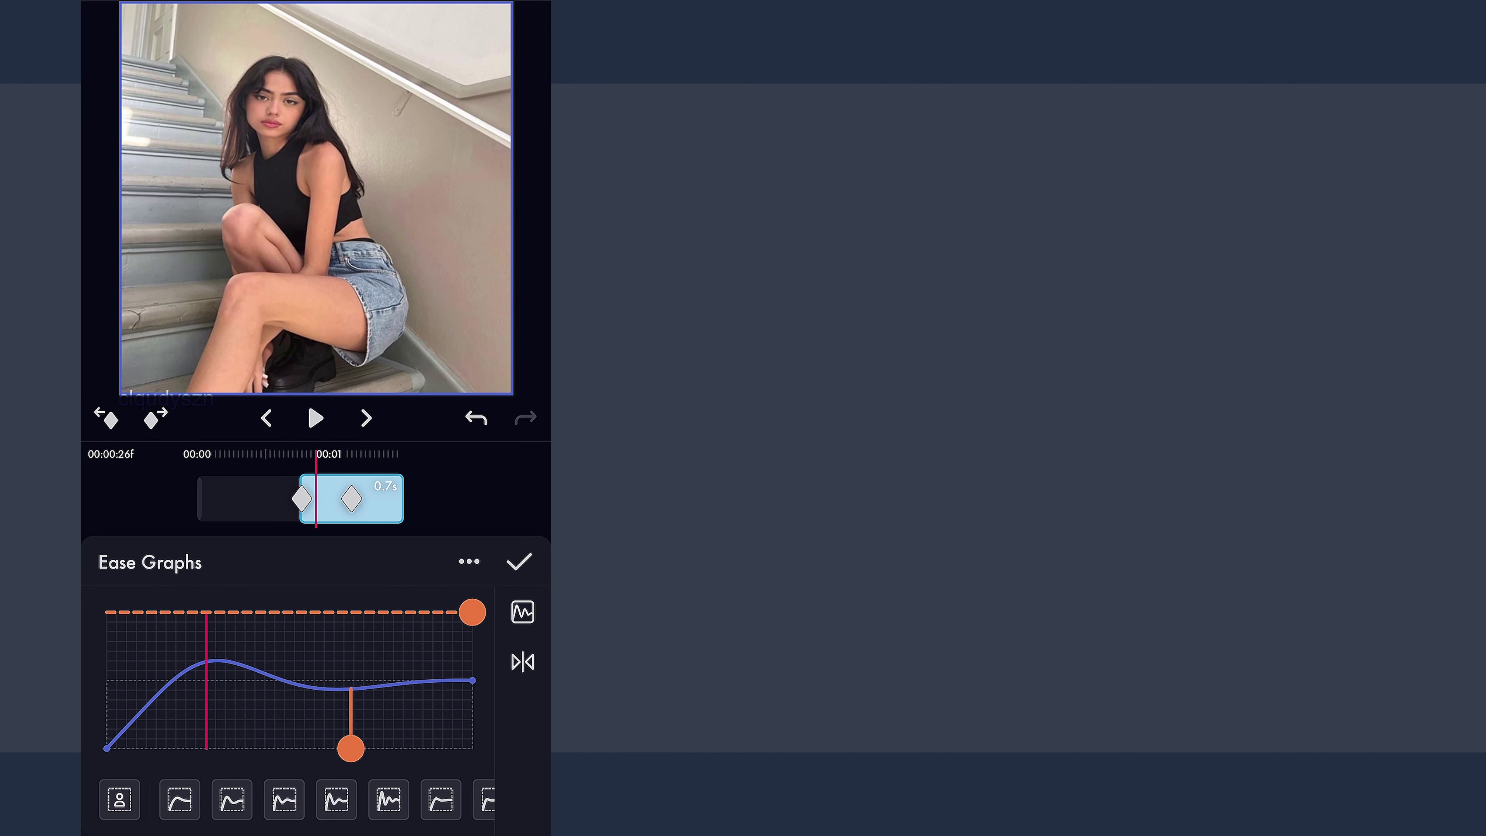
drag(349, 761, 355, 776)
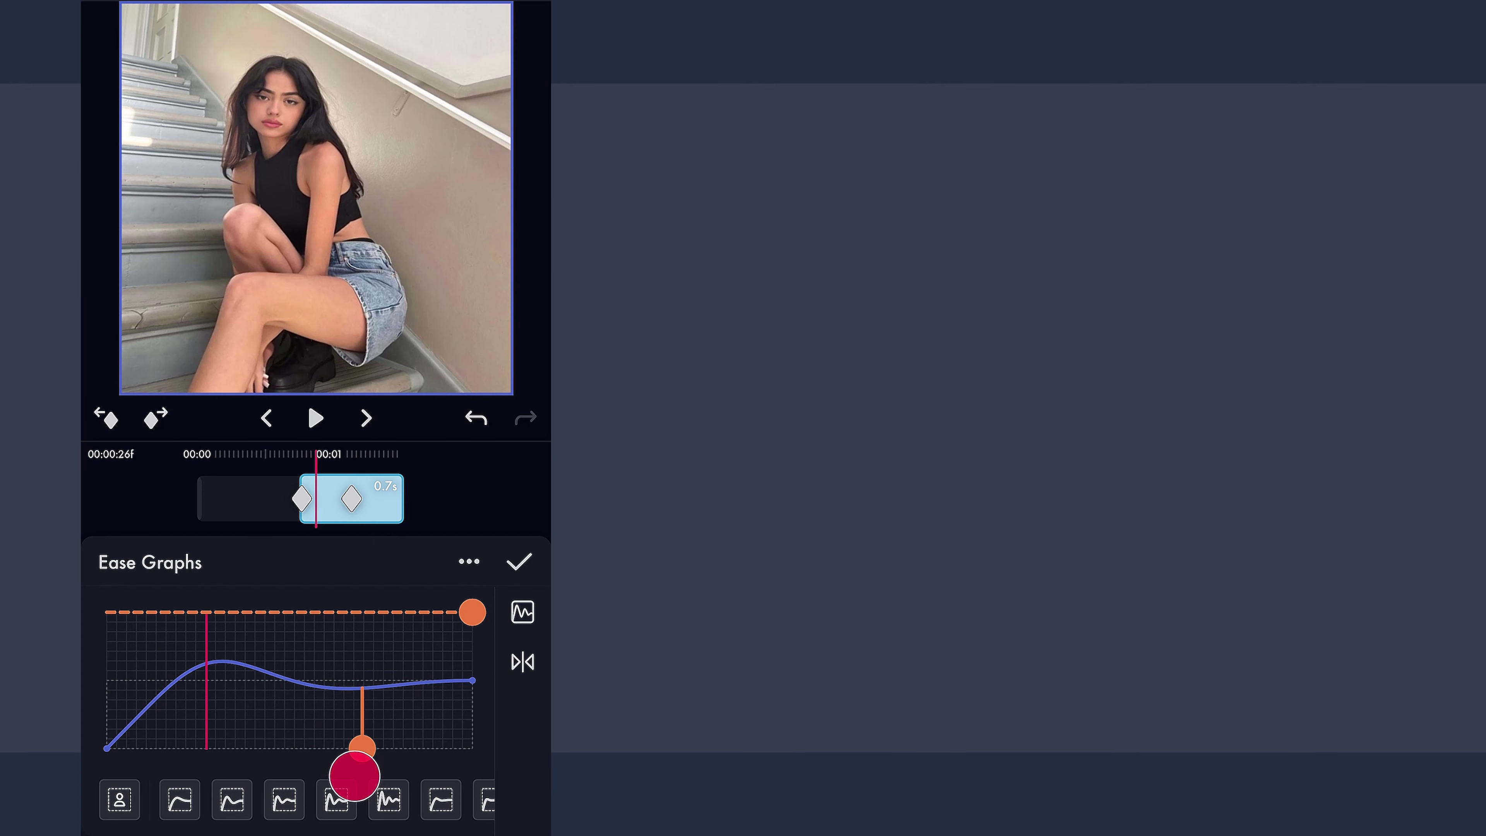
click(518, 560)
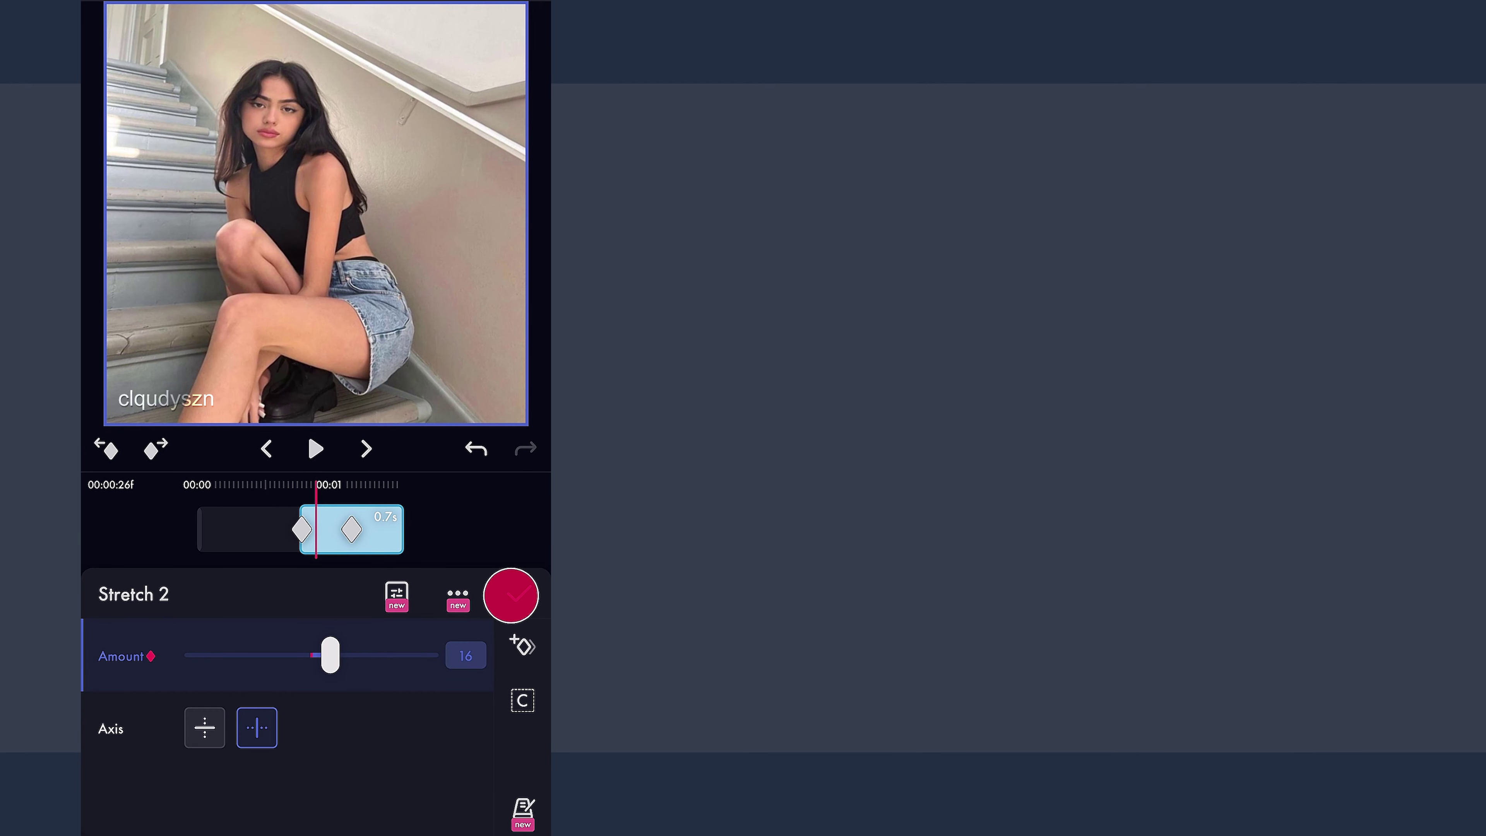
click(511, 595)
drag(318, 677, 318, 758)
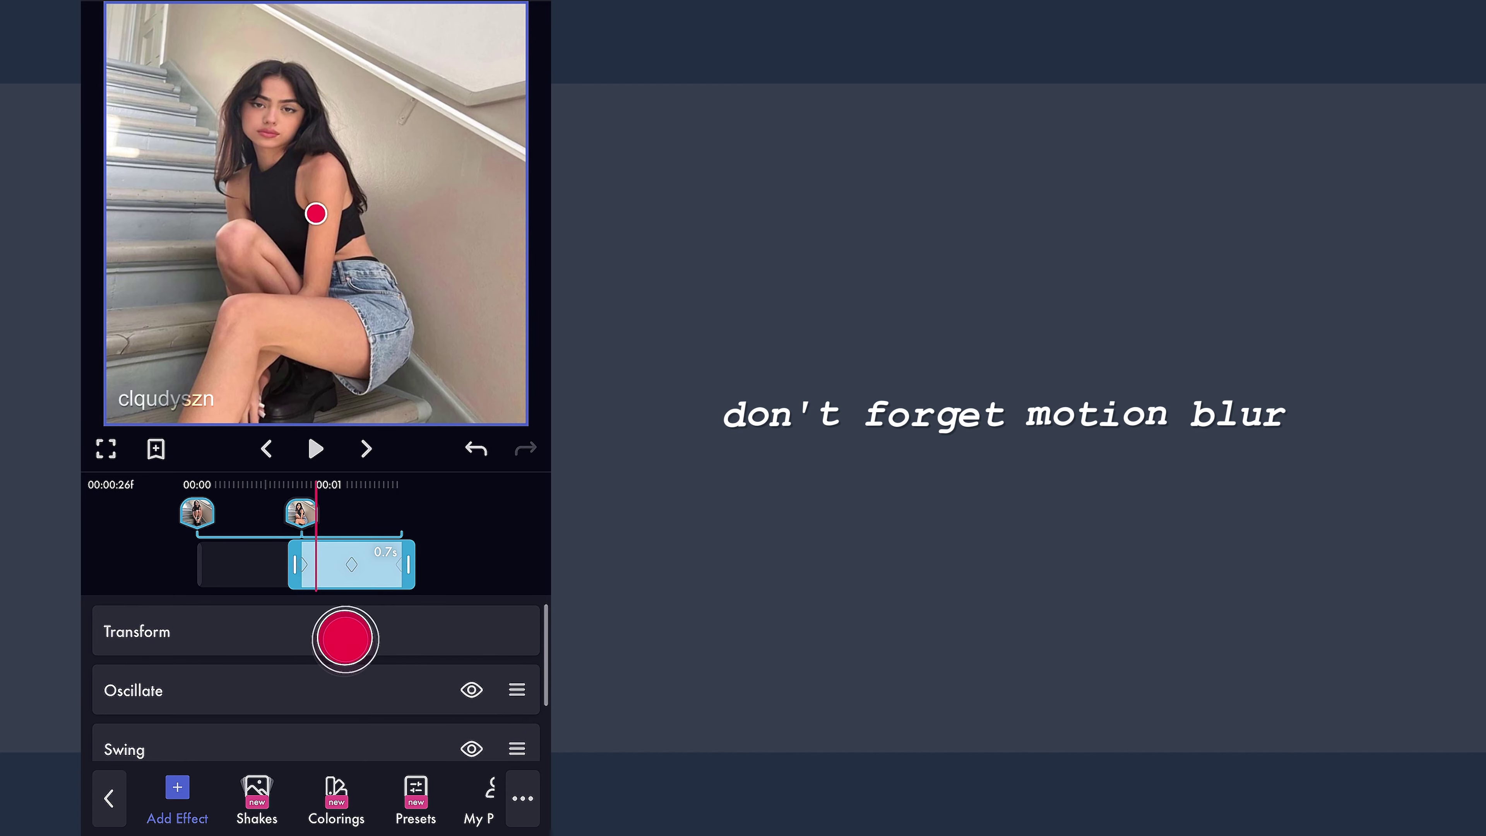
Step: Raise Motion Blur in the second clip's Transform settings
click(345, 639)
drag(421, 791, 428, 531)
drag(192, 811, 361, 808)
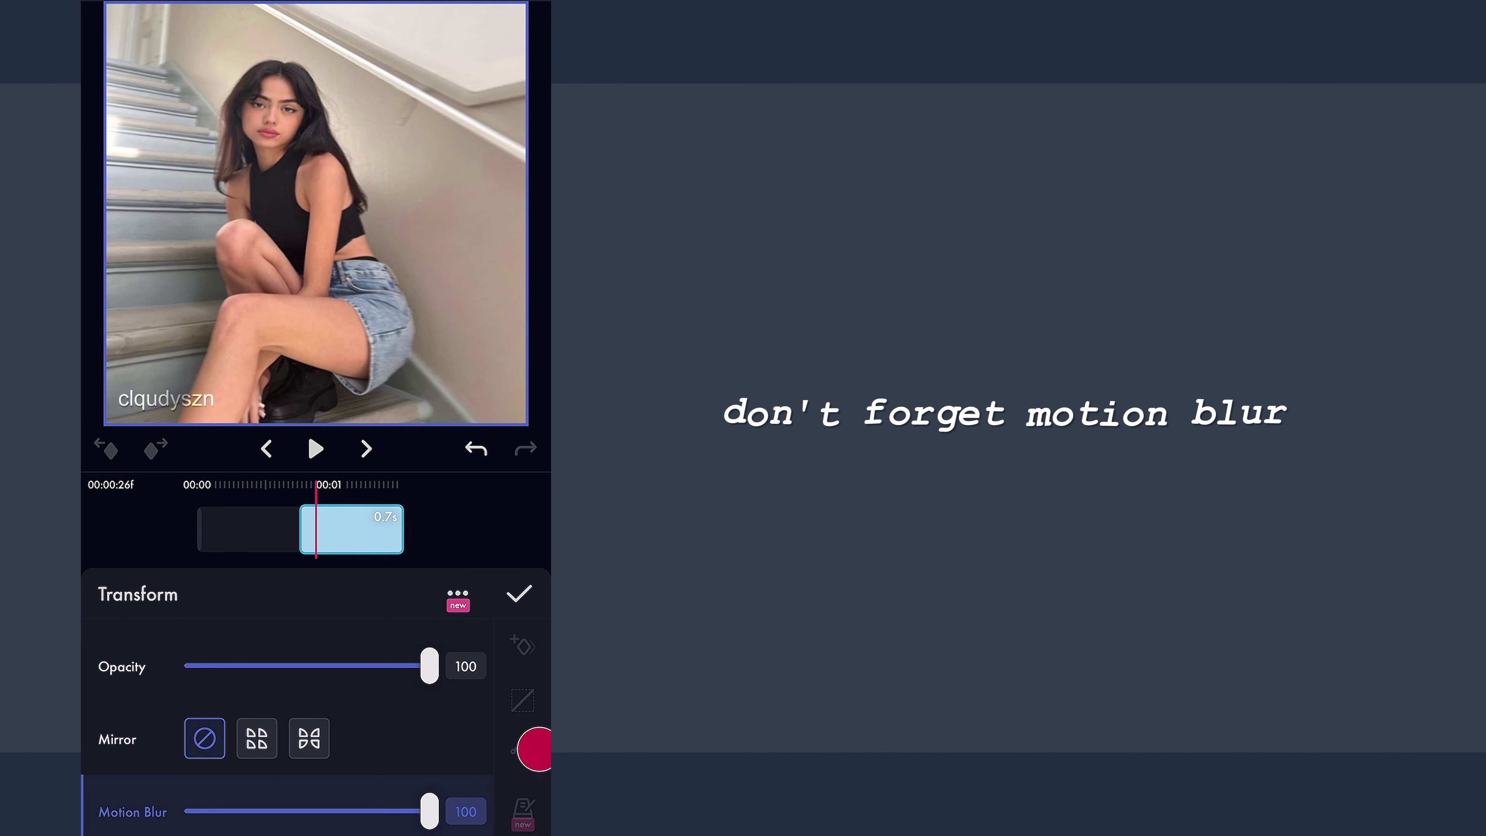
drag(111, 562, 111, 729)
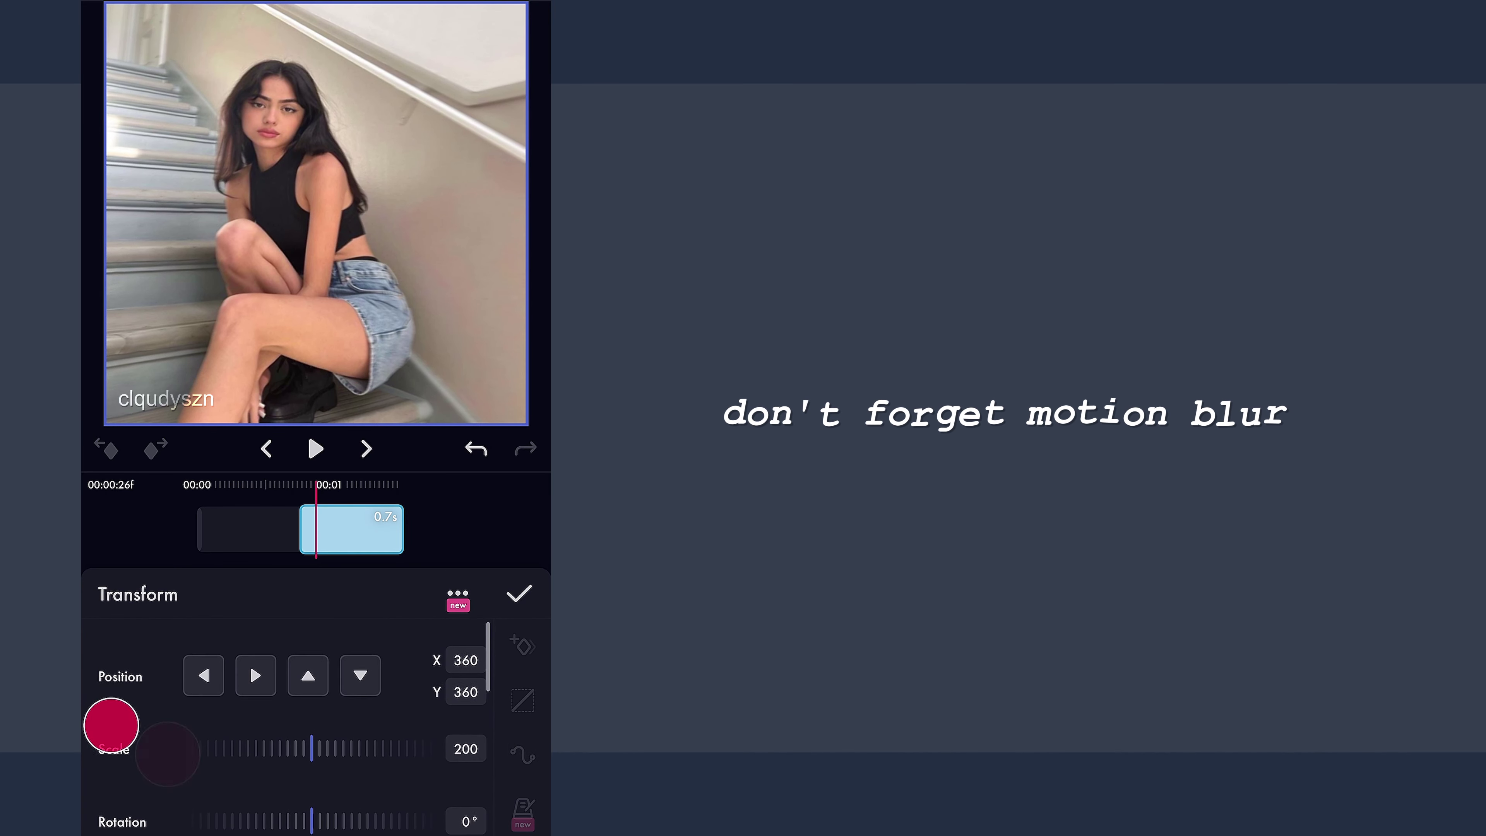
Step: Keyframe Rotation from 0° at the start to 7° at the end, with mirrored edges
click(129, 800)
mouse_move(456, 520)
mouse_down()
mouse_move(507, 518)
mouse_move(458, 511)
mouse_move(385, 544)
mouse_up()
click(508, 650)
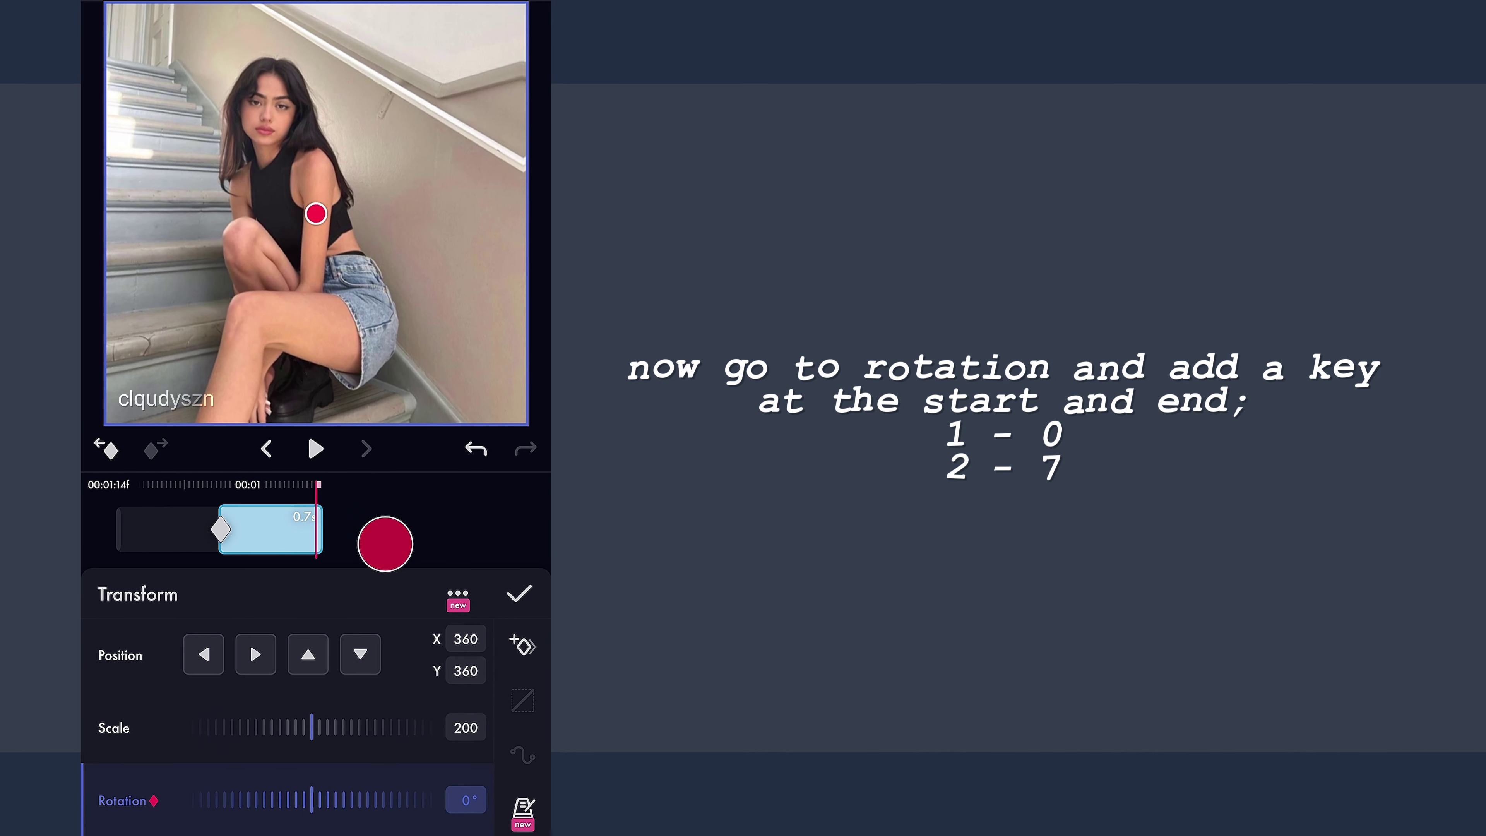
drag(318, 799, 309, 799)
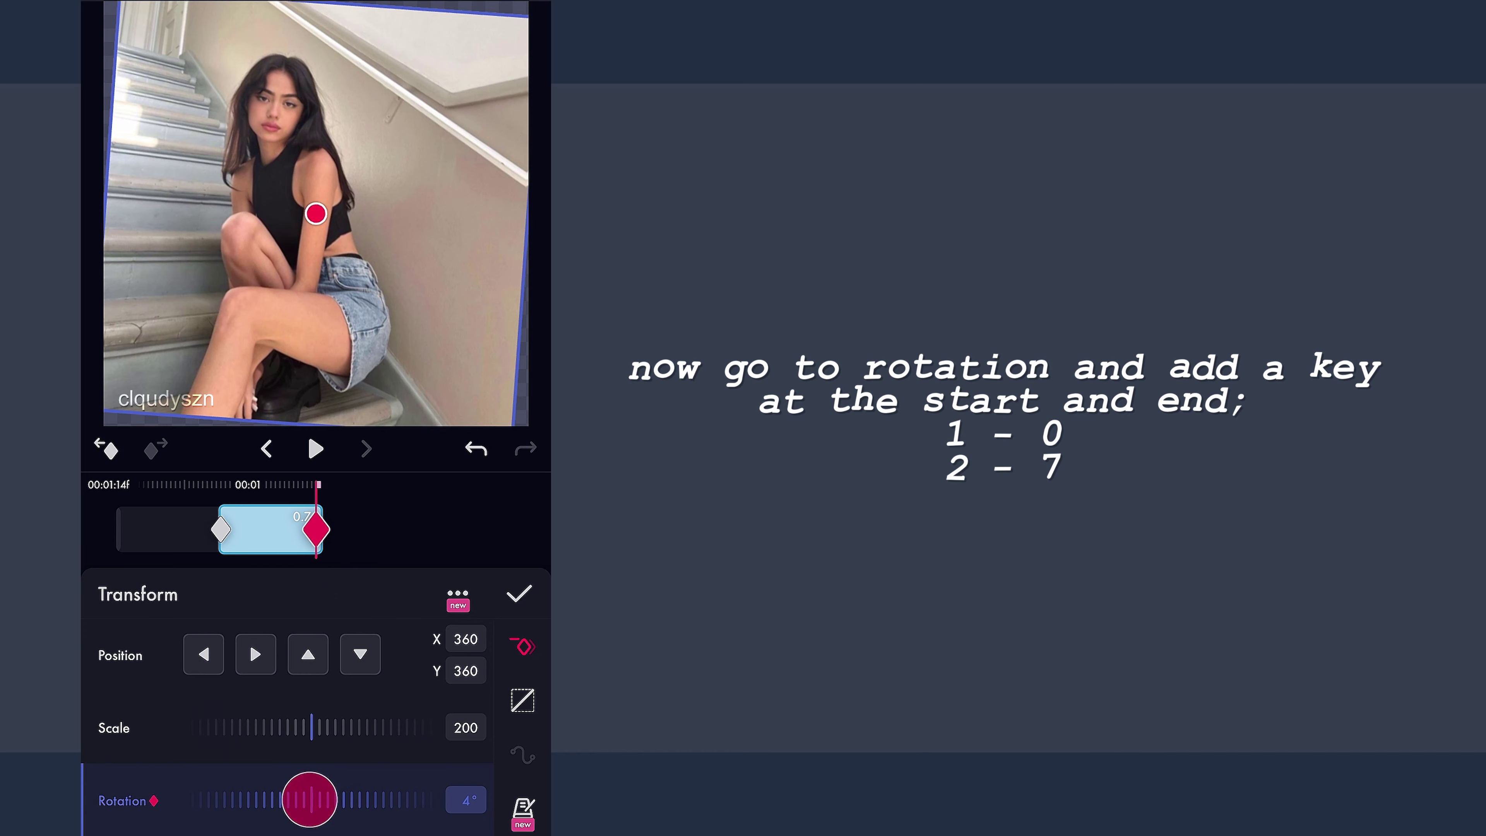
scroll(498, 518, down, 5)
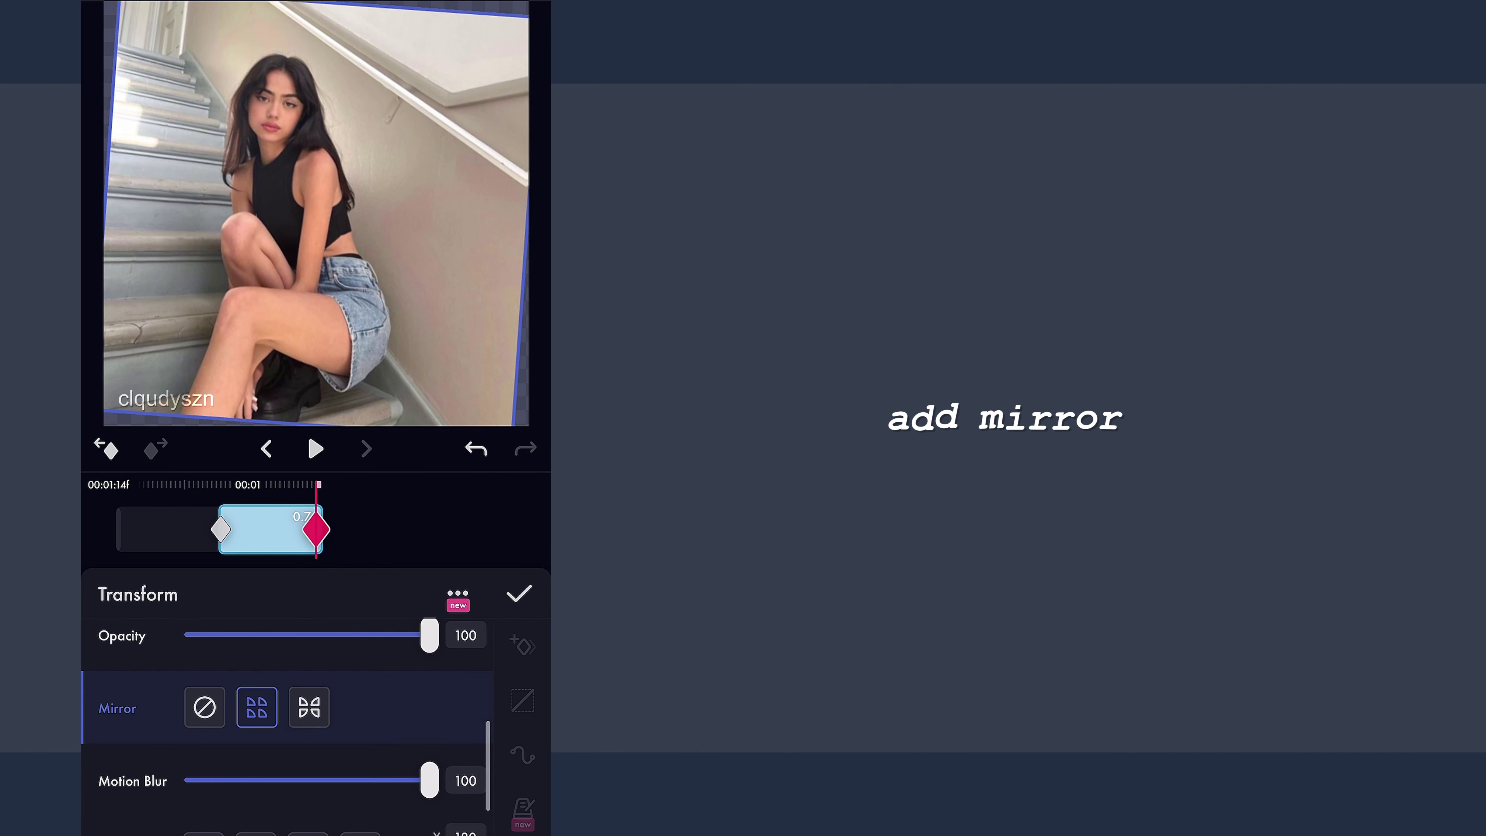
click(308, 707)
scroll(335, 767, up, 5)
drag(328, 807, 329, 806)
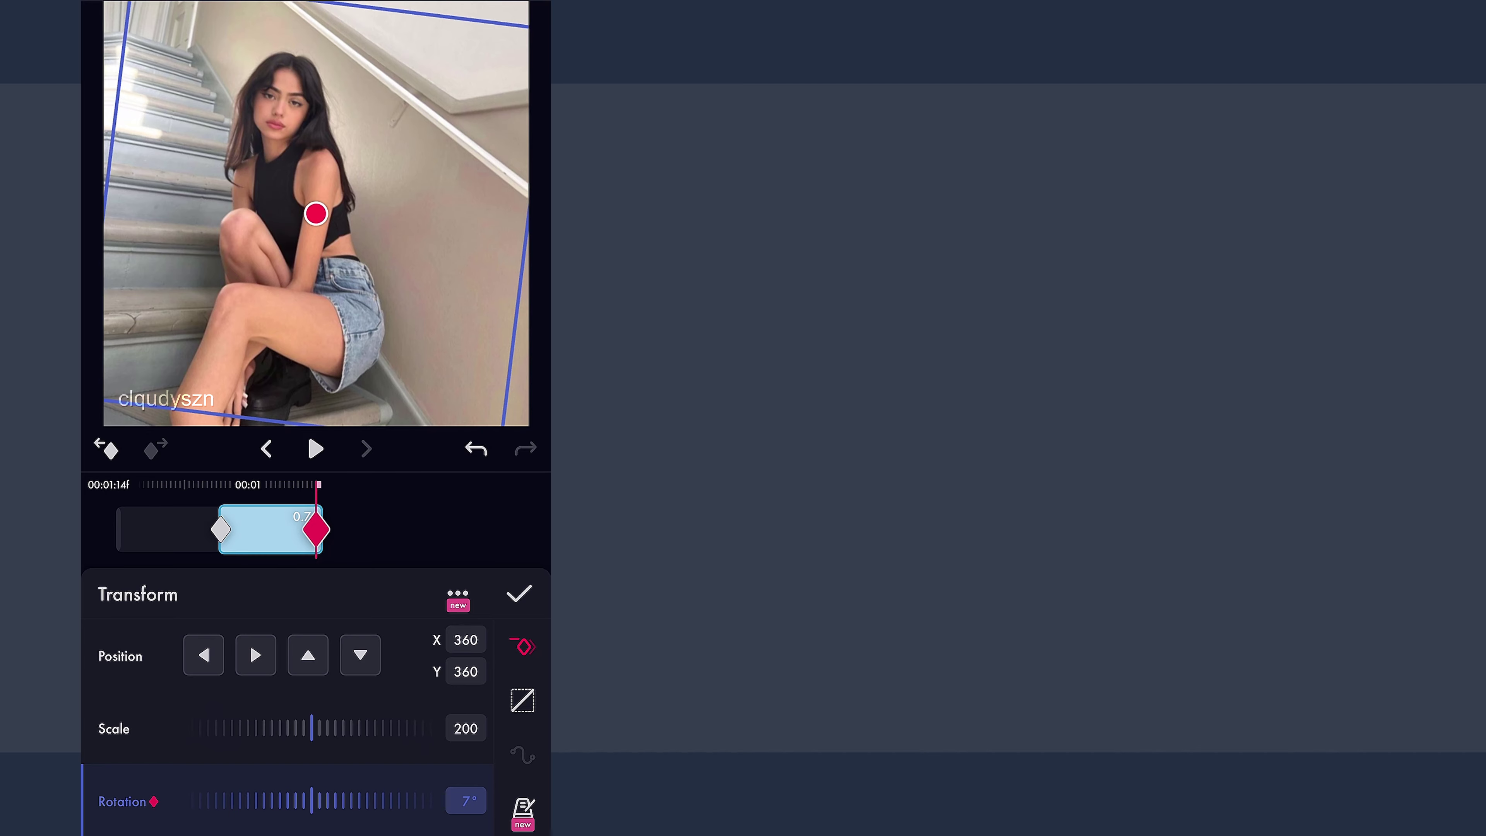
mouse_move(387, 498)
mouse_down()
mouse_move(481, 497)
mouse_move(386, 556)
mouse_up()
Step: Keyframe Scale from 200 at the start to a zoomed-in end, then preview
click(126, 724)
click(514, 638)
drag(348, 727, 145, 756)
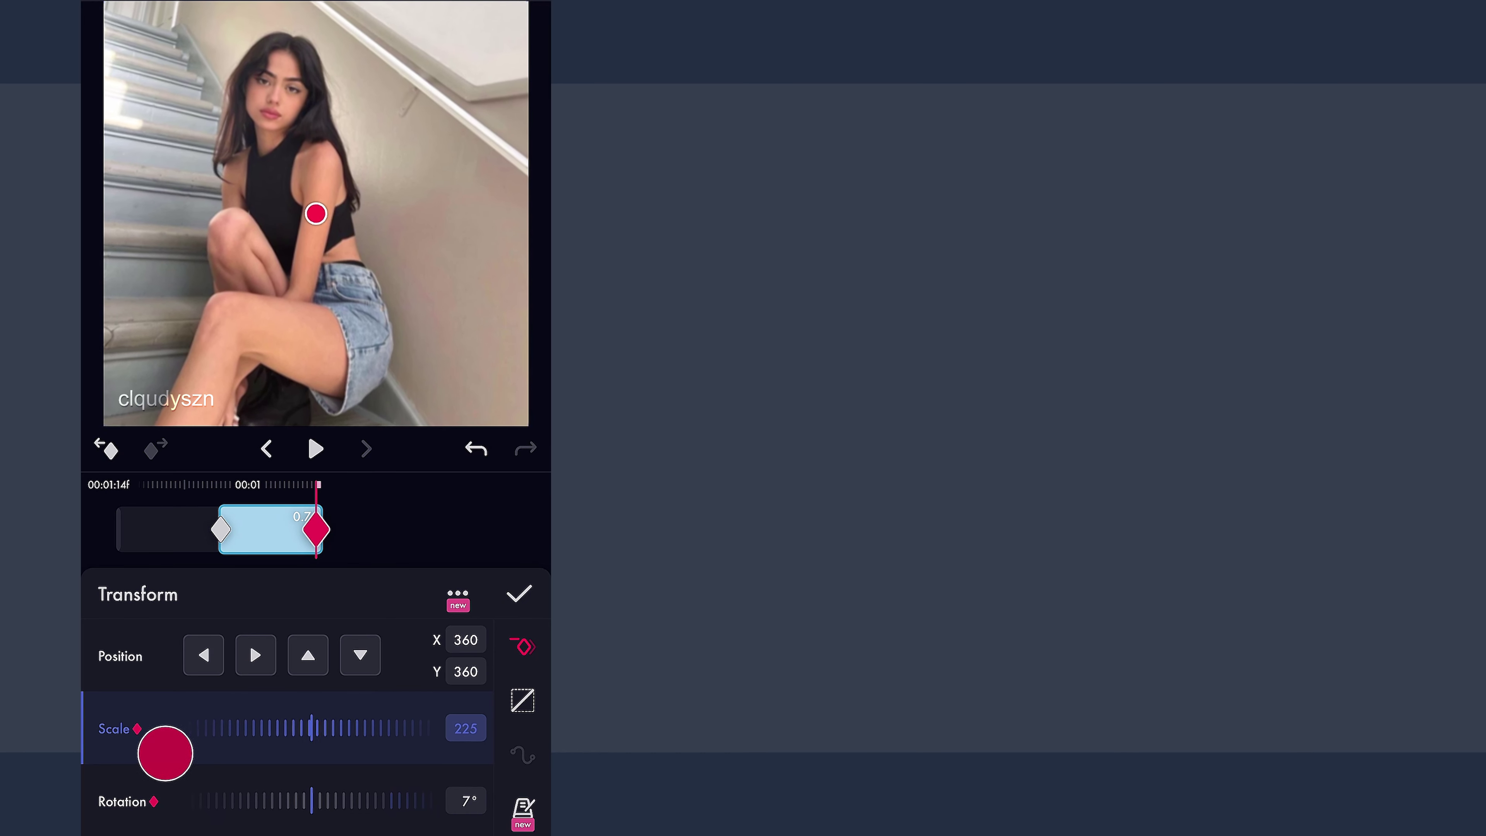
drag(398, 521, 483, 513)
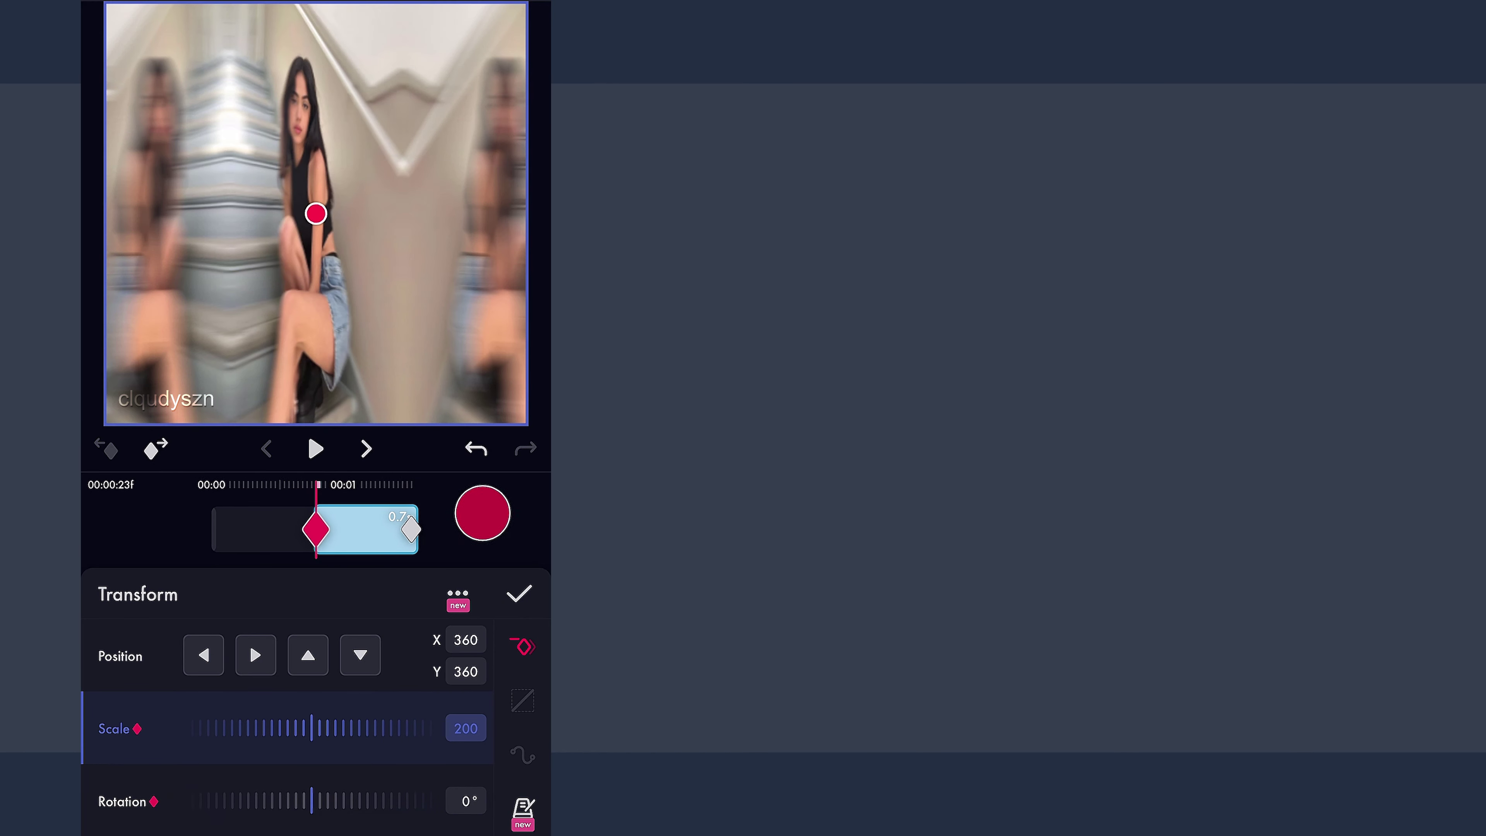
click(315, 449)
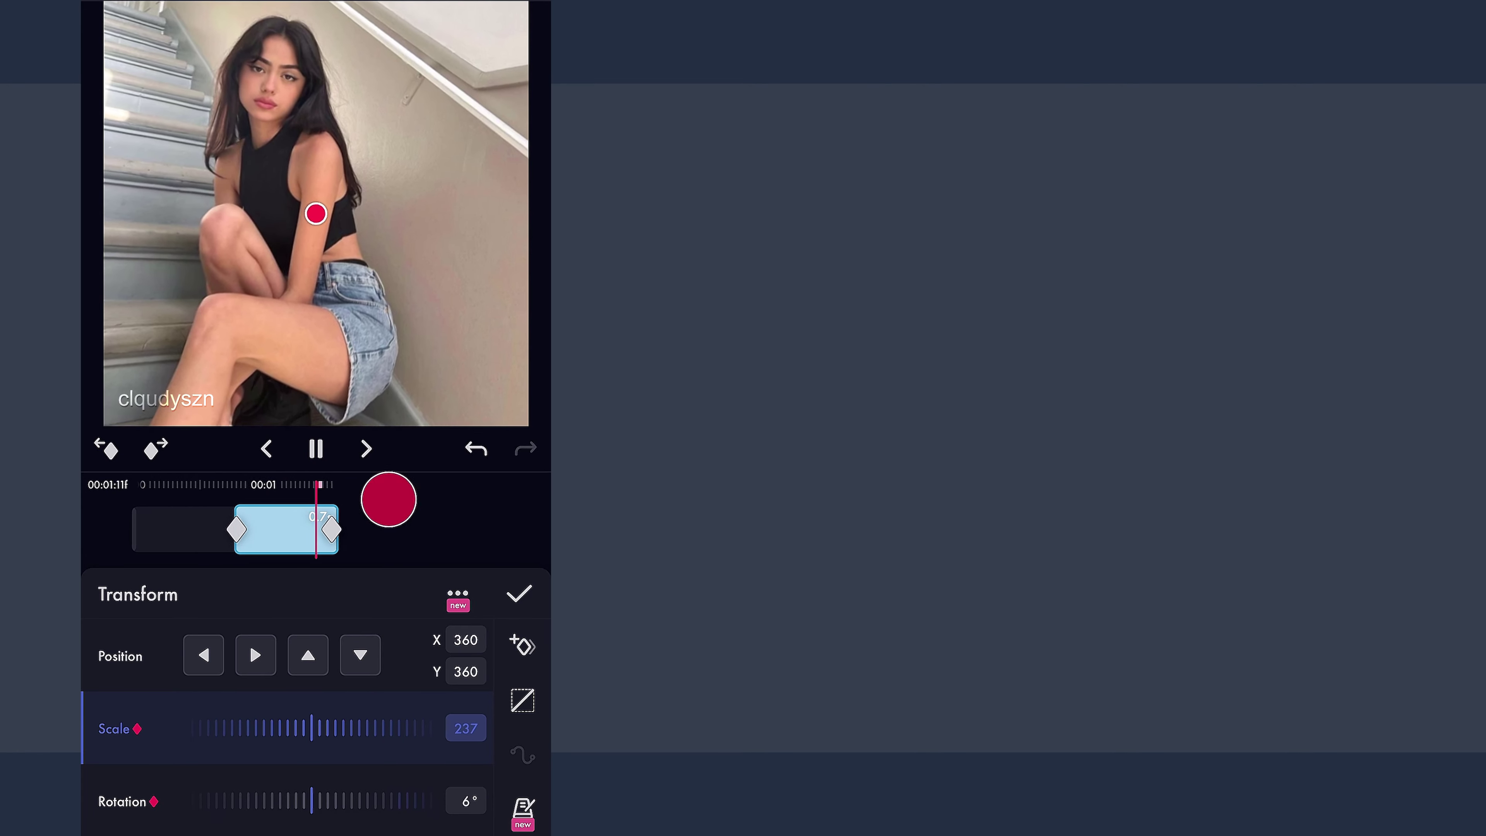
drag(388, 497, 472, 501)
Step: Add a Glow effect to the second clip, found by searching 'Glow'
click(519, 592)
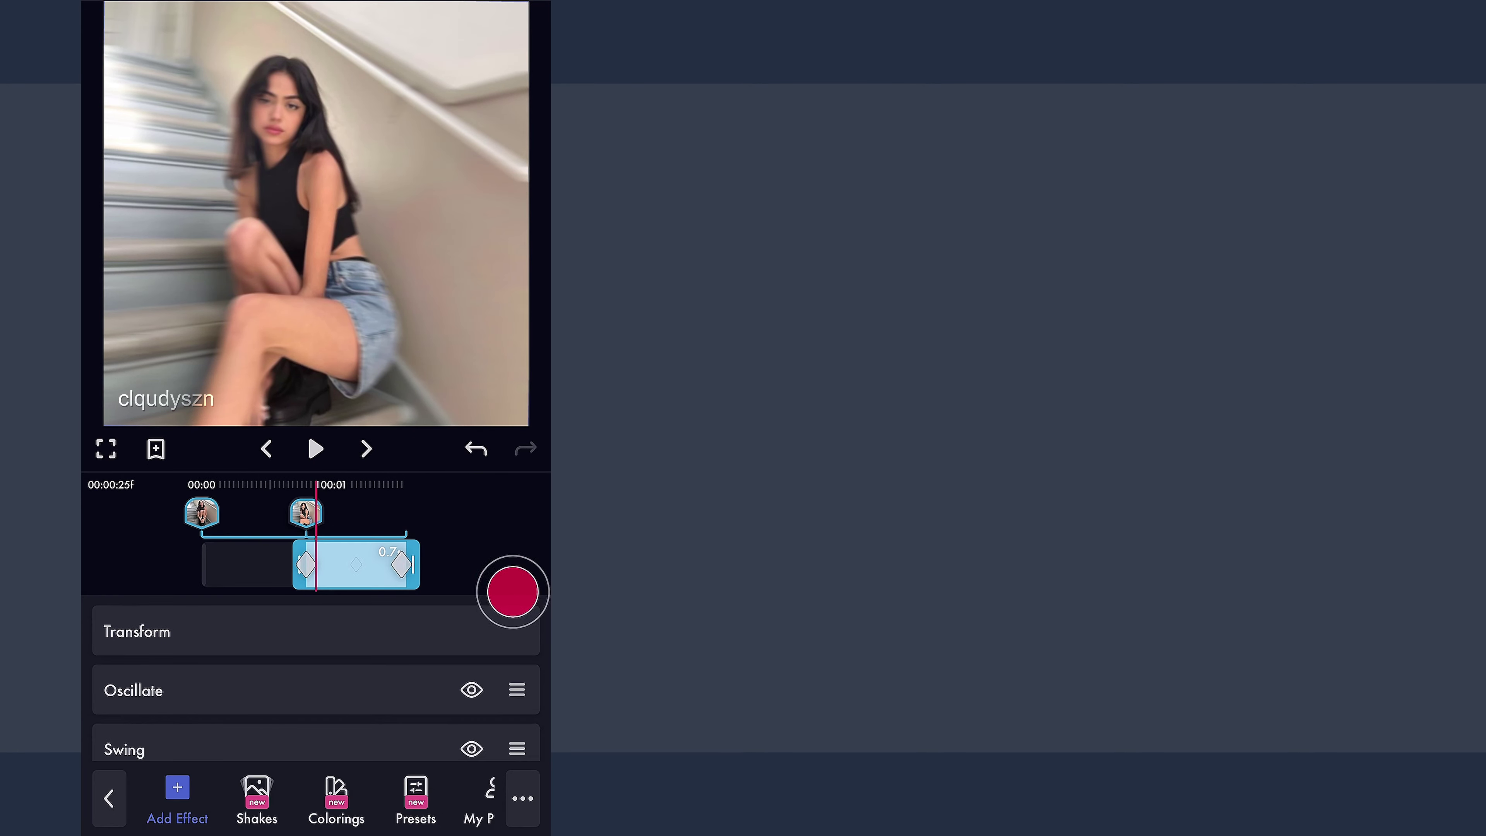
click(174, 800)
click(158, 133)
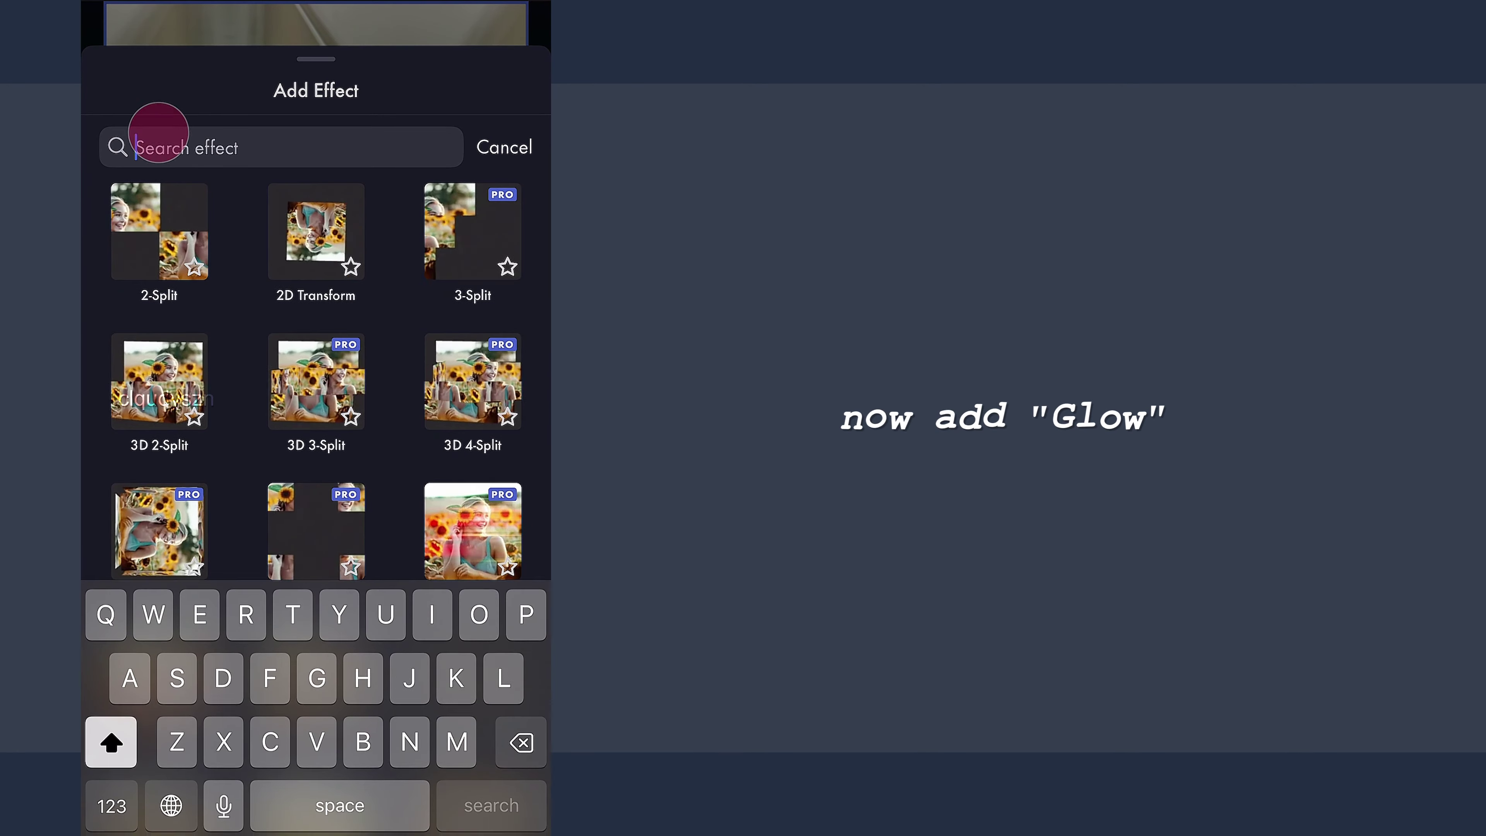
text(Glow)
click(327, 194)
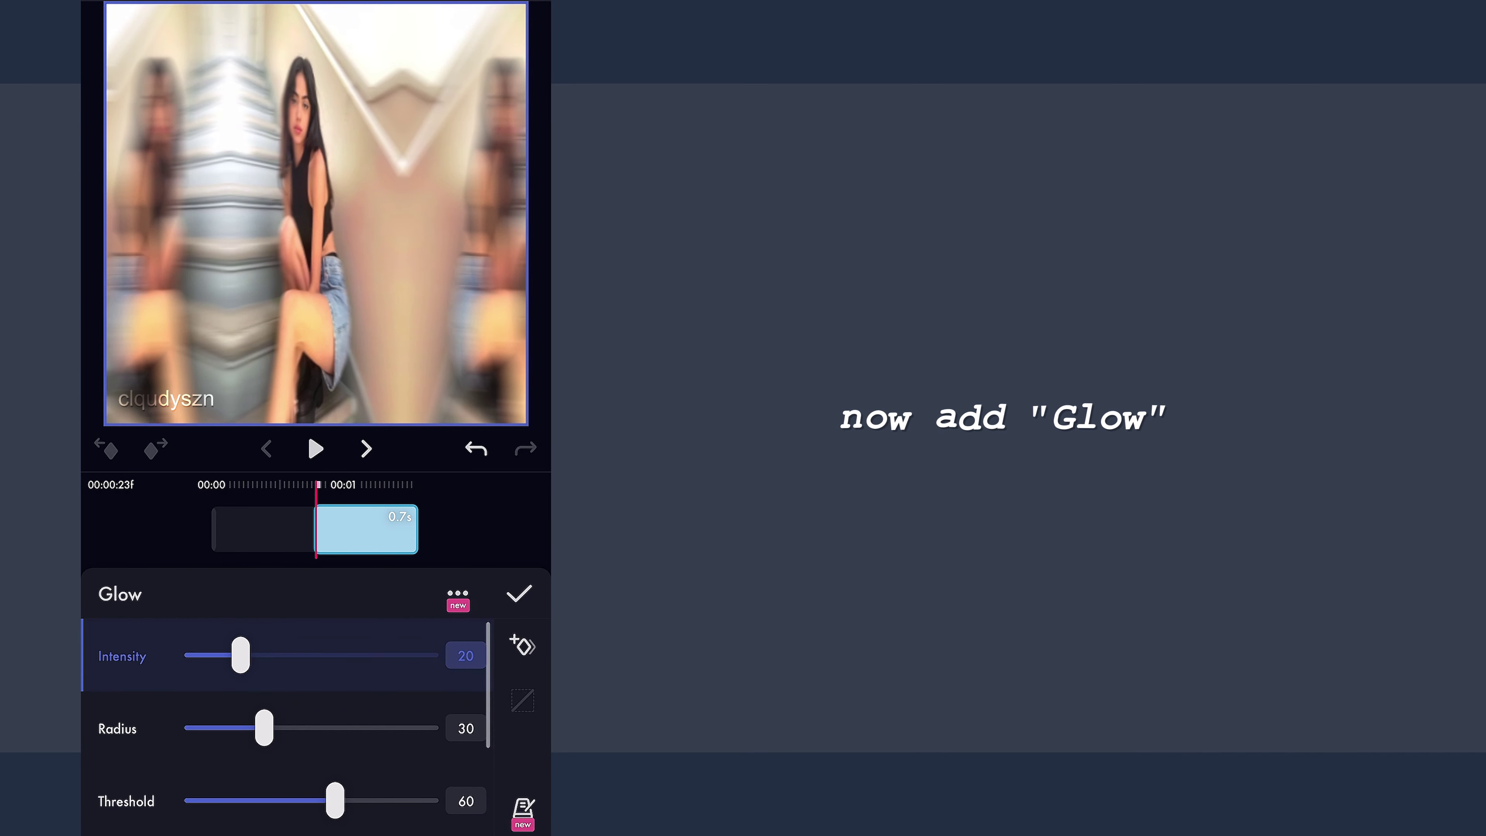
Step: Keyframe Glow Intensity at 0 at the start, 20 mid-clip, and 0 at the end
click(522, 646)
drag(515, 521, 471, 526)
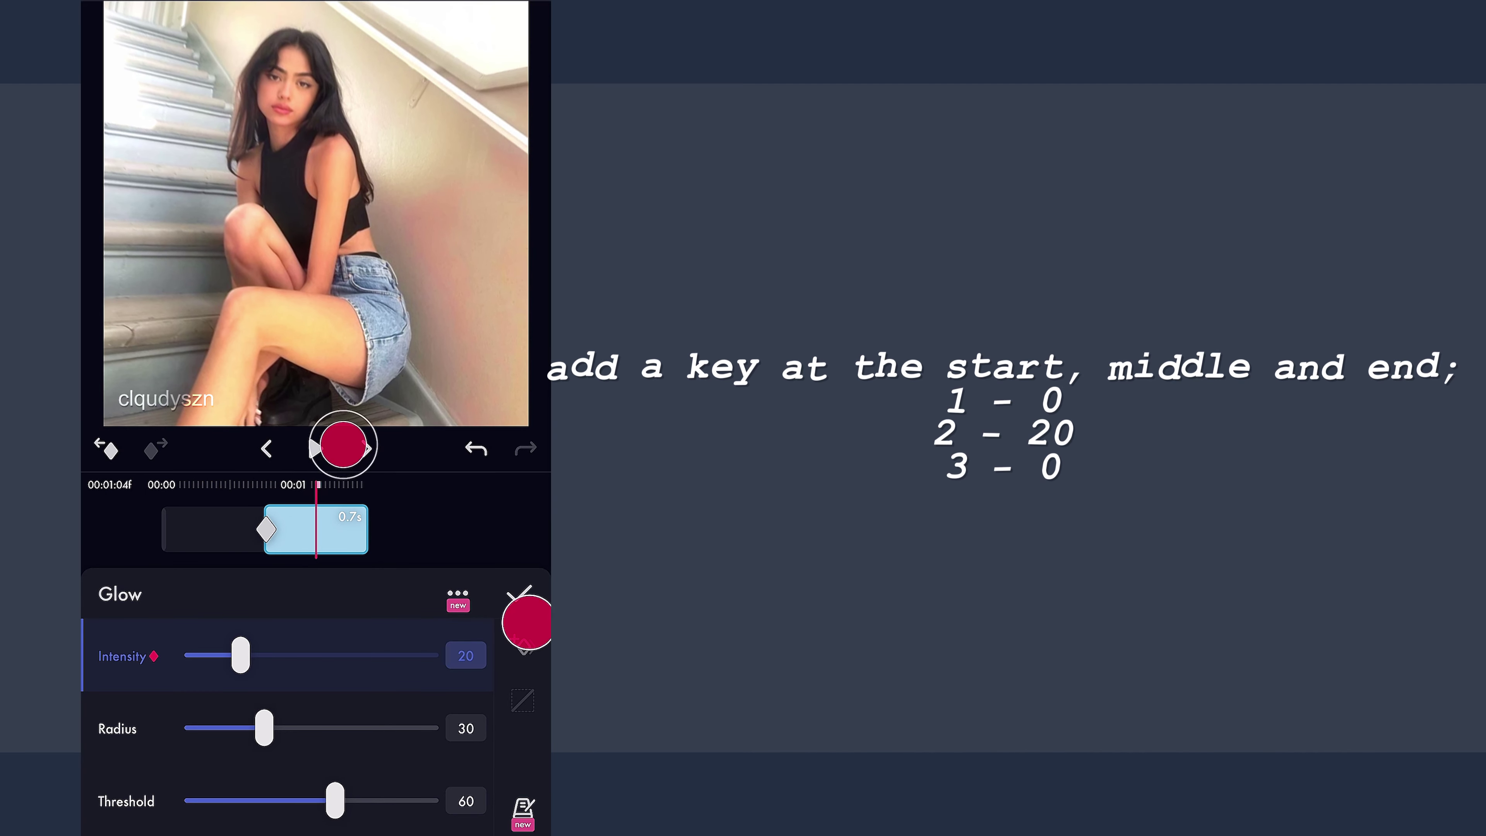
drag(515, 530, 429, 583)
click(517, 634)
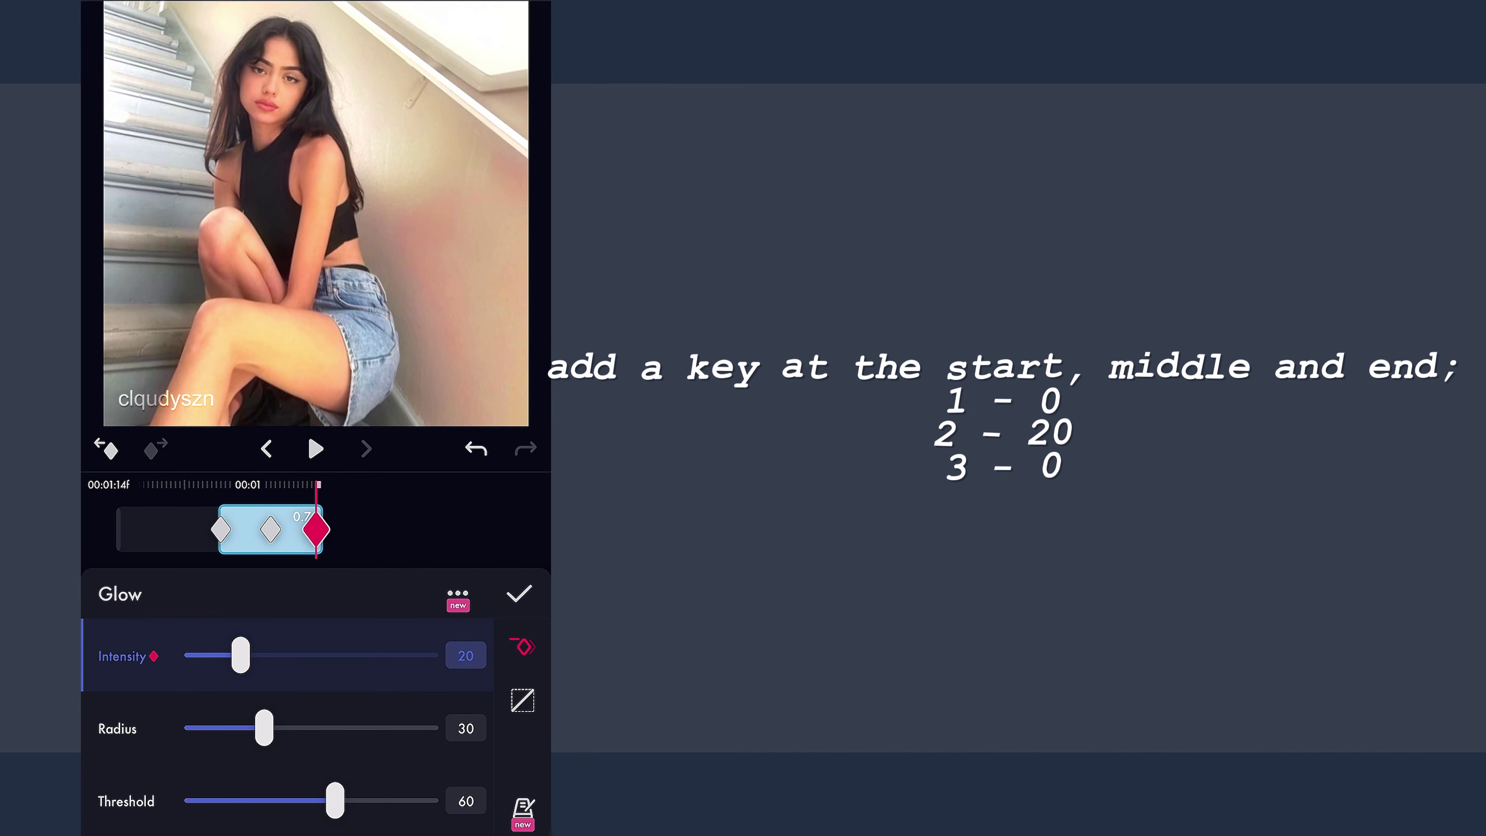
drag(240, 655, 109, 651)
drag(431, 518, 534, 532)
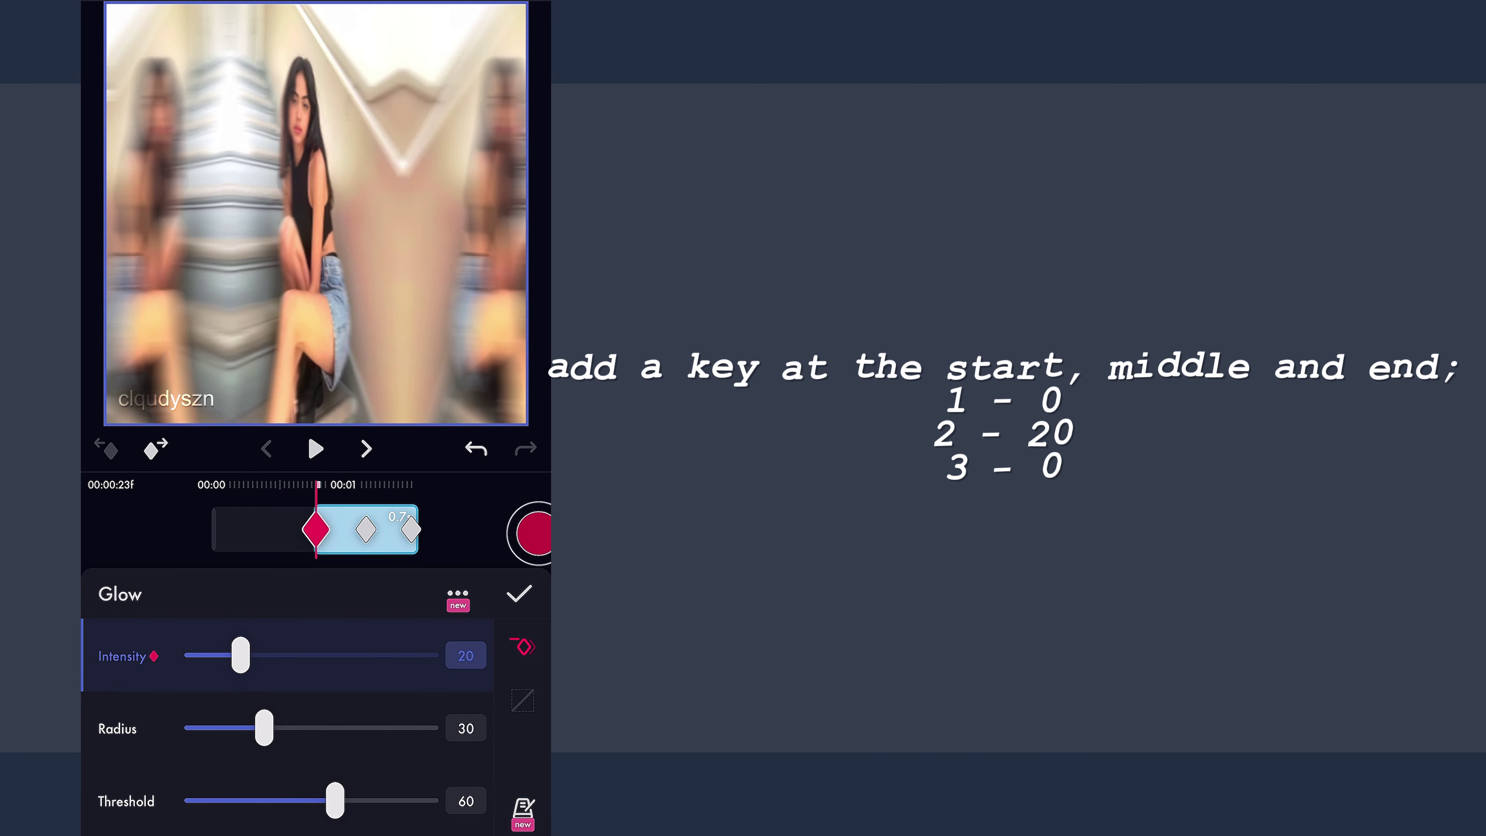
drag(240, 655, 120, 639)
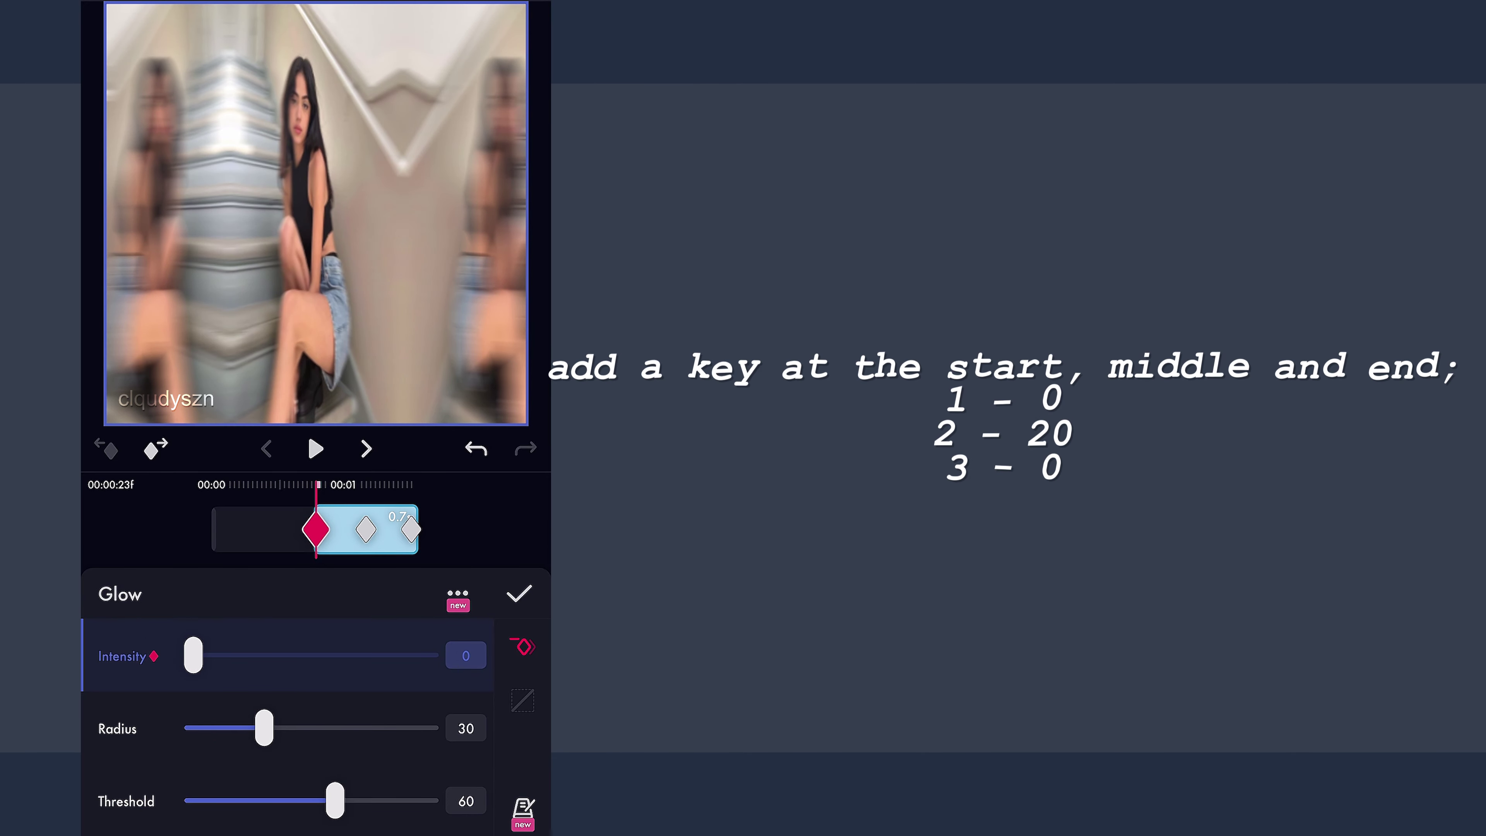
Step: Preview the glow rise and fall, confirm the Glow settings, and rewind to the start
click(315, 449)
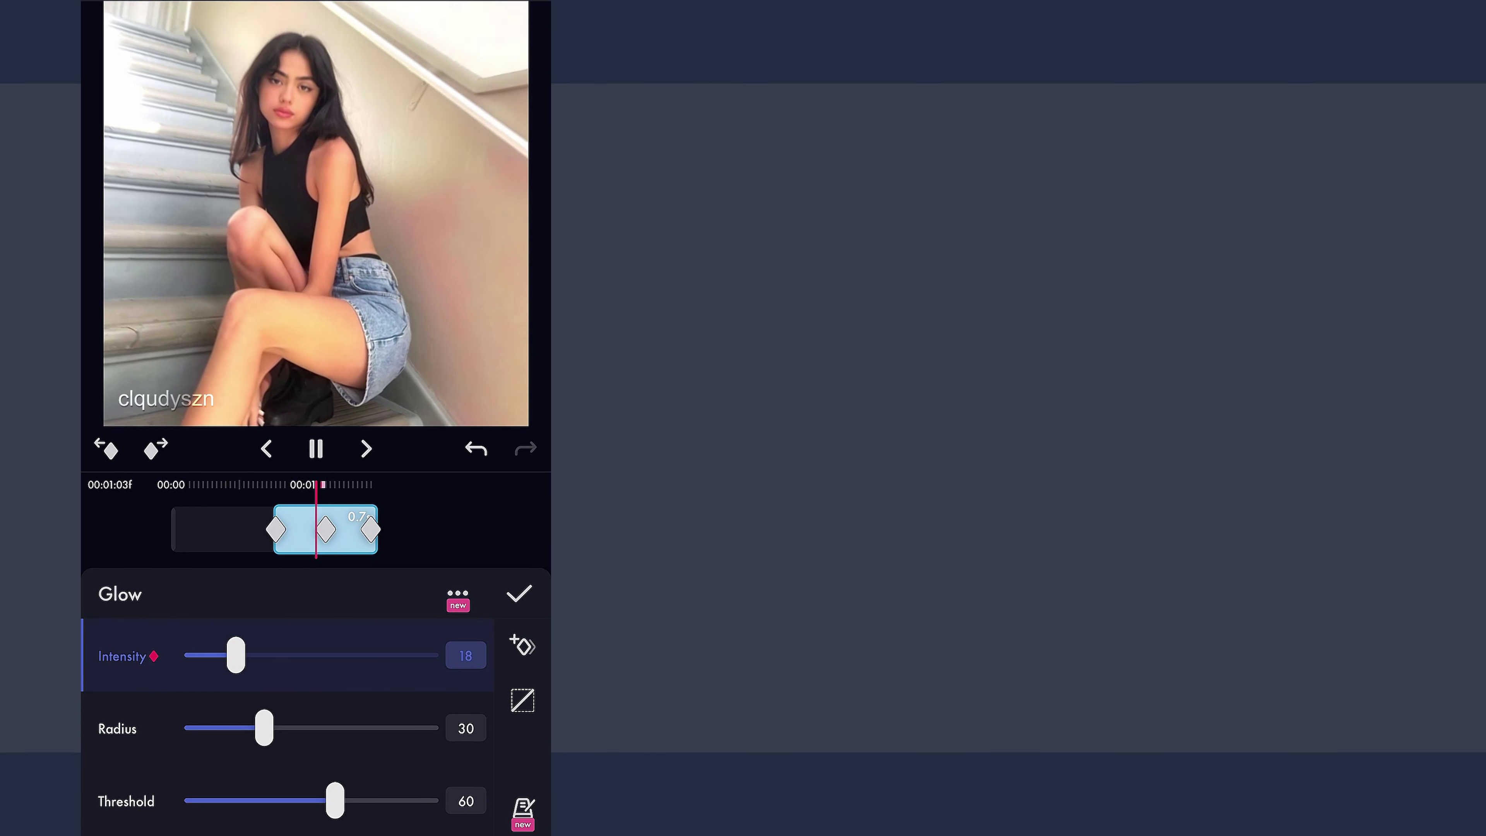
drag(435, 525, 524, 521)
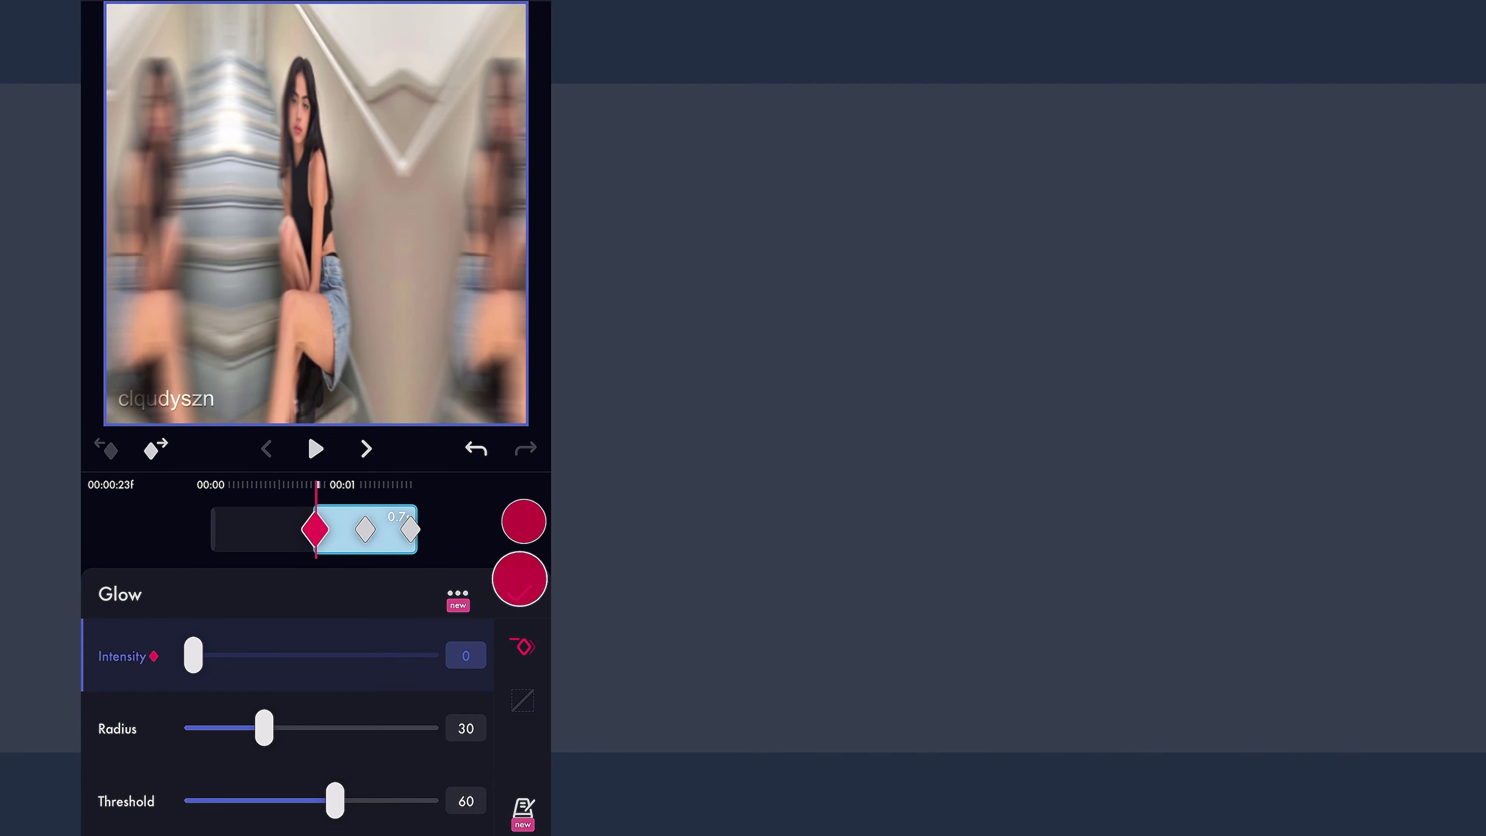
click(520, 578)
drag(375, 562, 317, 562)
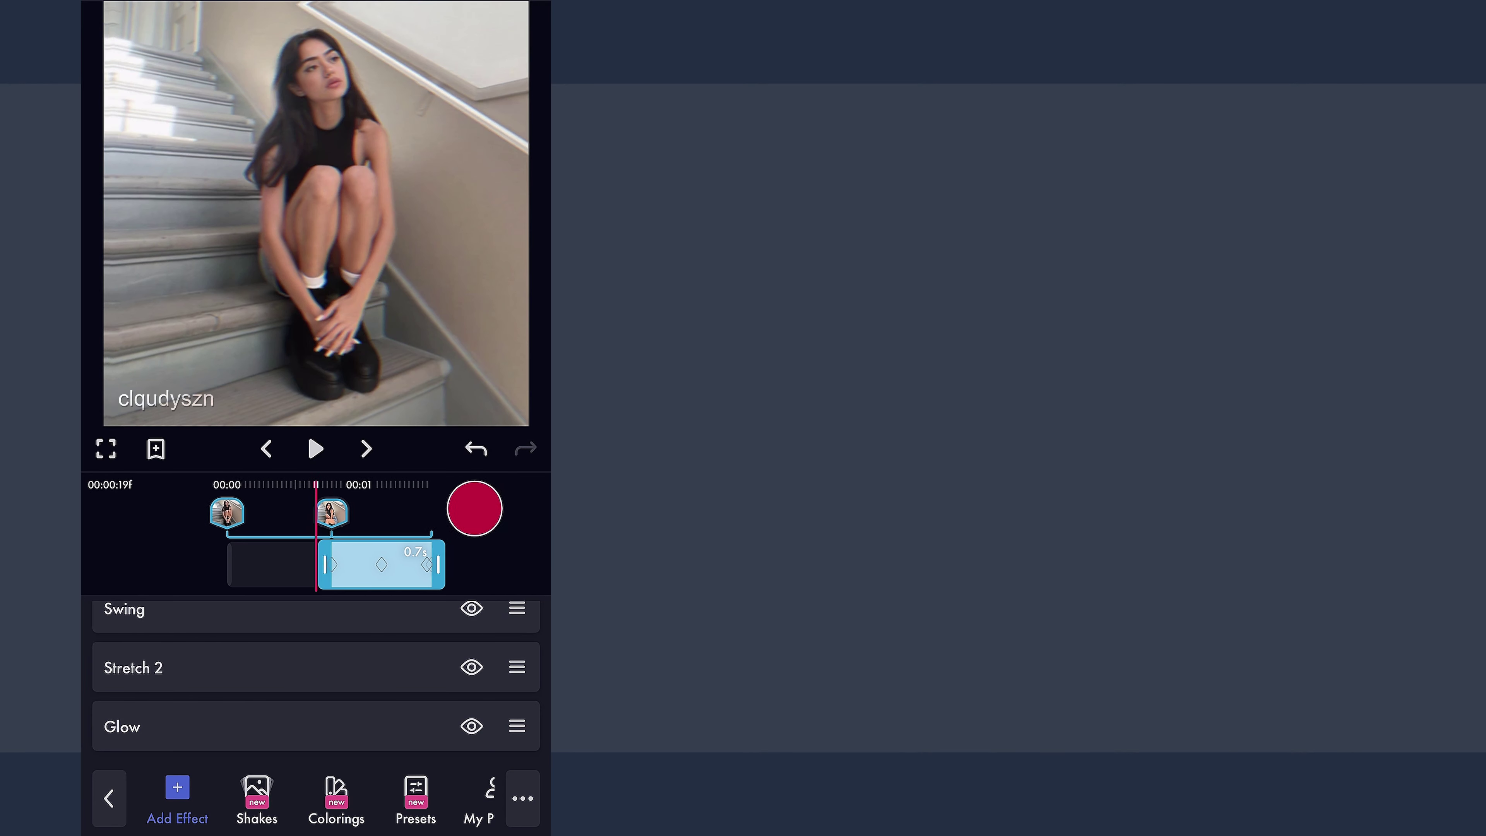
mouse_move(400, 520)
mouse_down()
mouse_move(435, 521)
mouse_move(361, 519)
mouse_up()
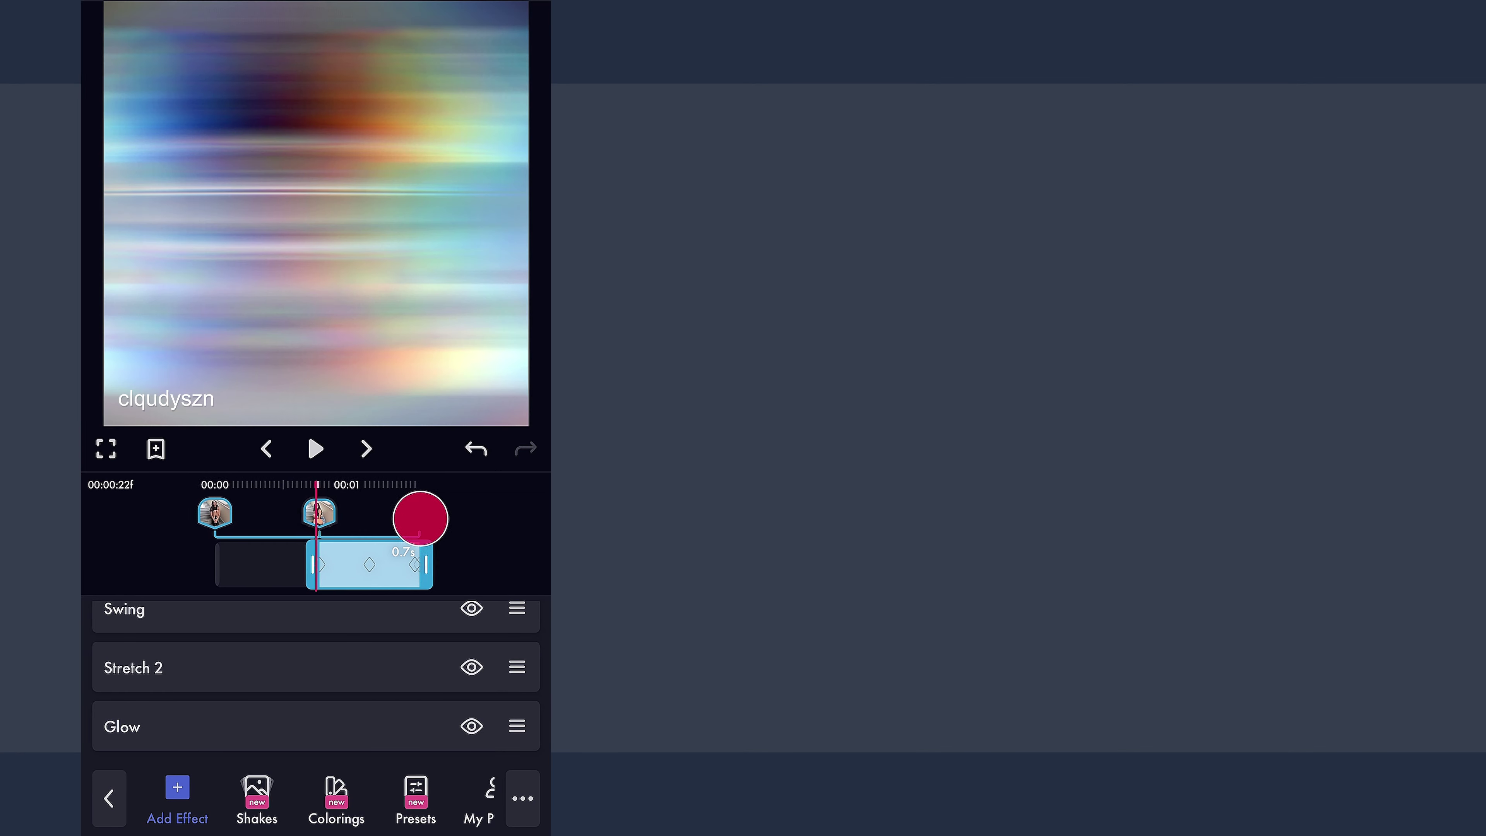
Step: From the clip start, add a Pixelate effect found by searching 'Pix'
drag(361, 518, 416, 516)
click(252, 451)
click(174, 772)
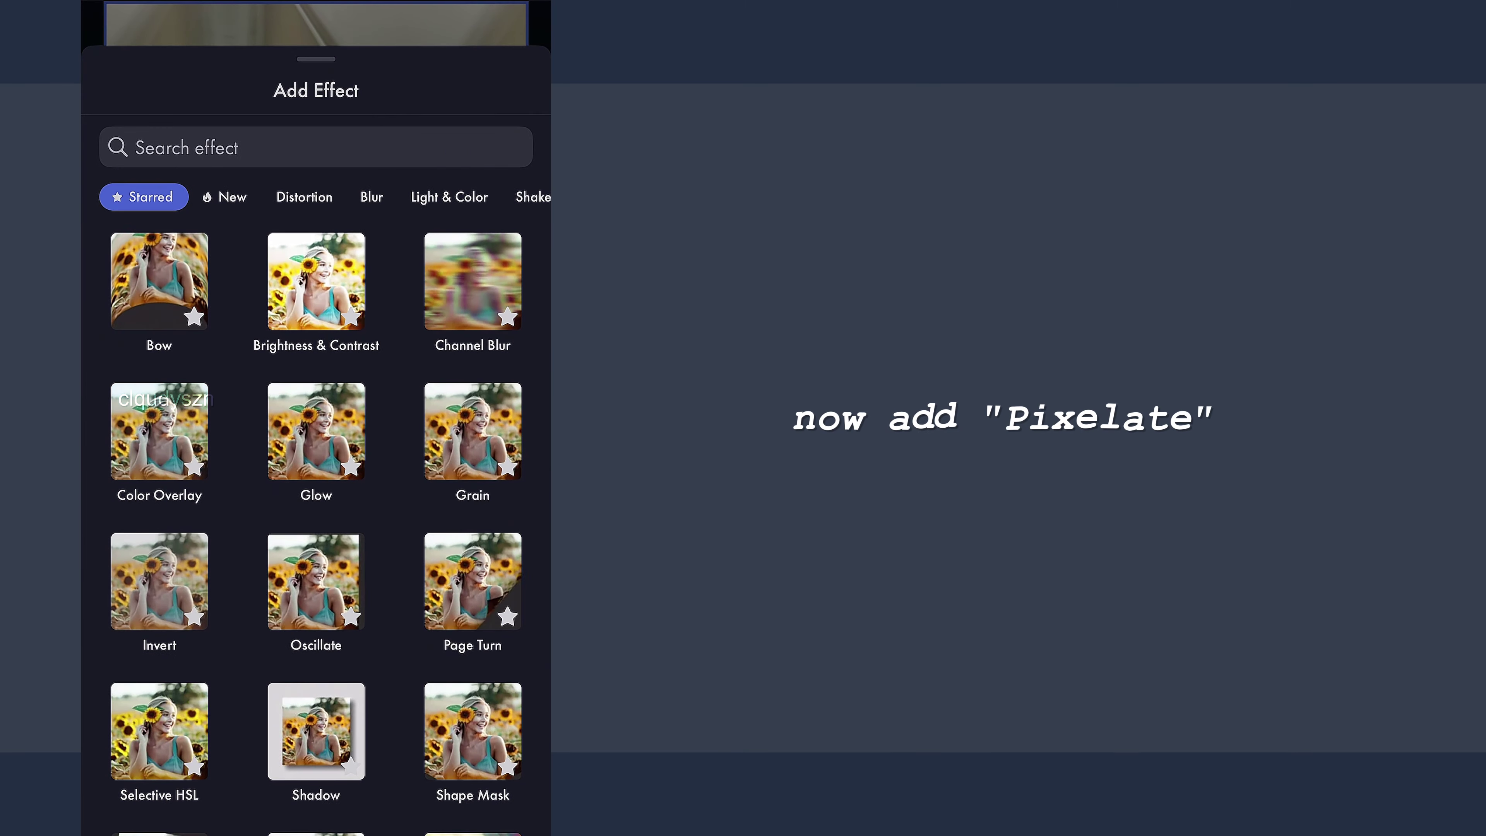
click(455, 143)
text(Pix)
click(171, 216)
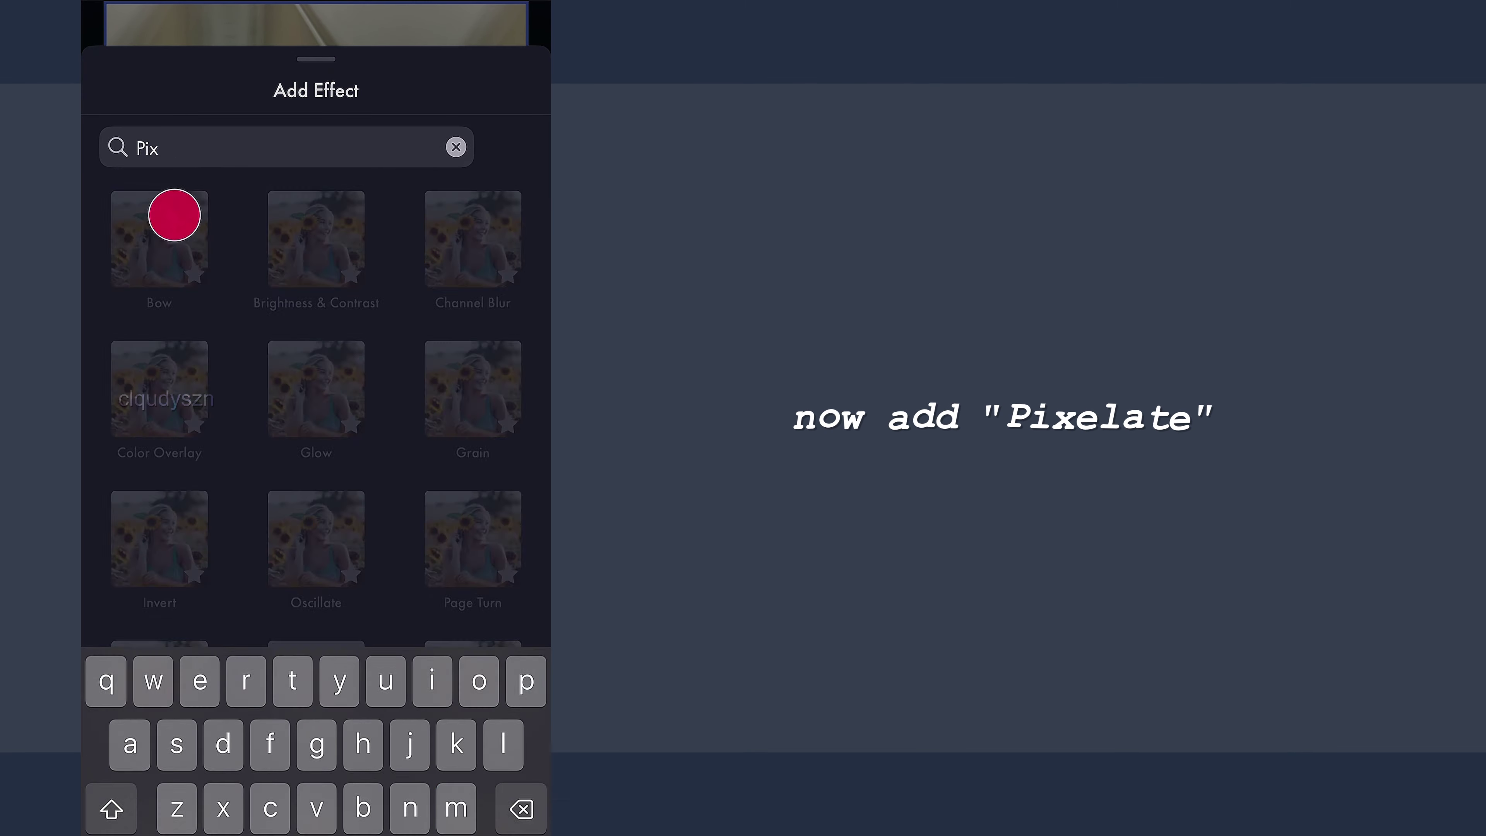
Step: Keyframe Pixelate Size from 7 at start to 0 mid-clip with a steep ease-out curve
click(525, 648)
drag(523, 529, 473, 538)
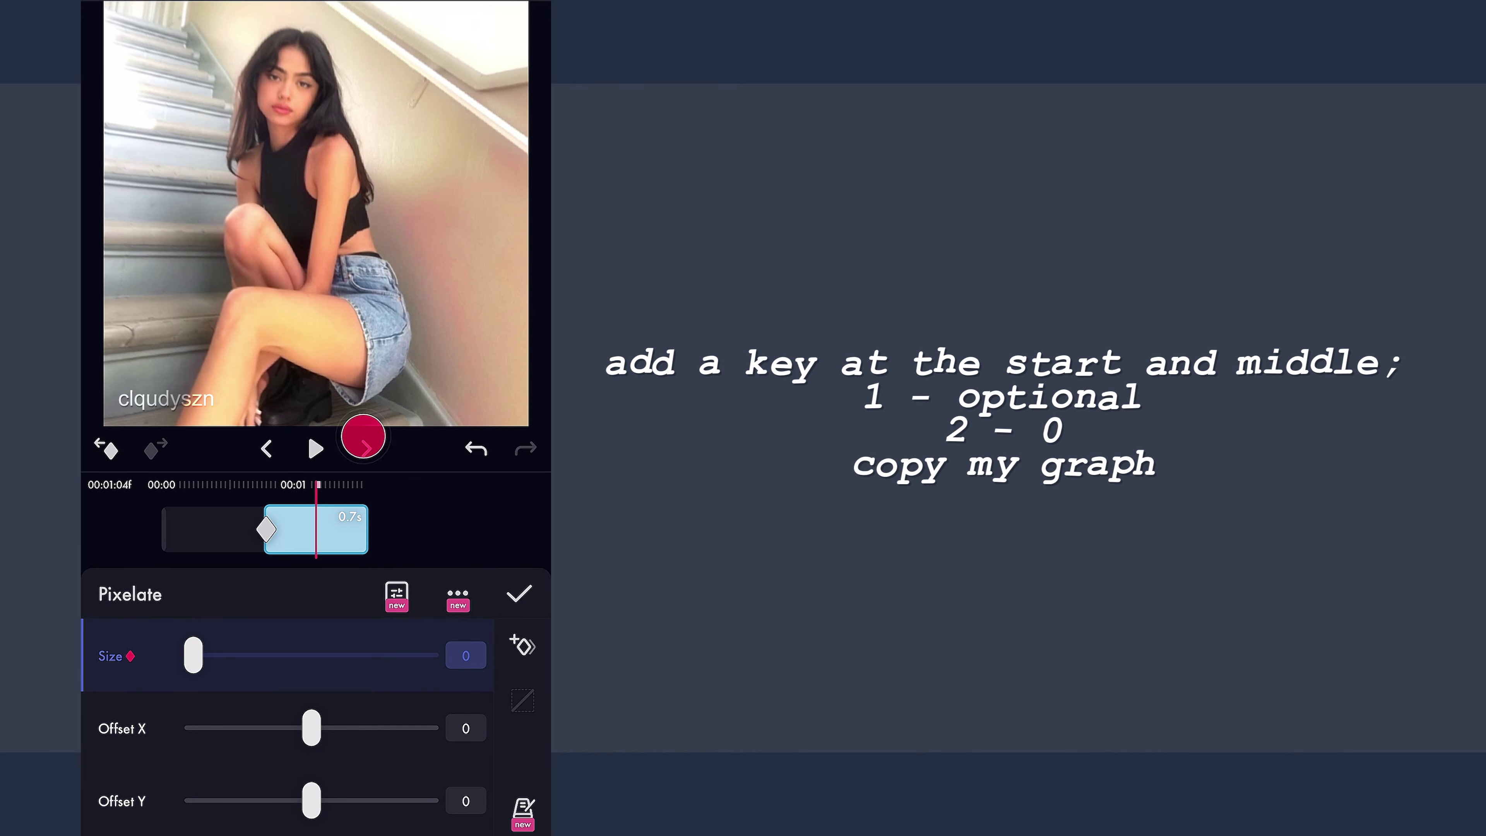
mouse_move(425, 535)
mouse_down()
mouse_move(475, 538)
mouse_move(433, 521)
mouse_up()
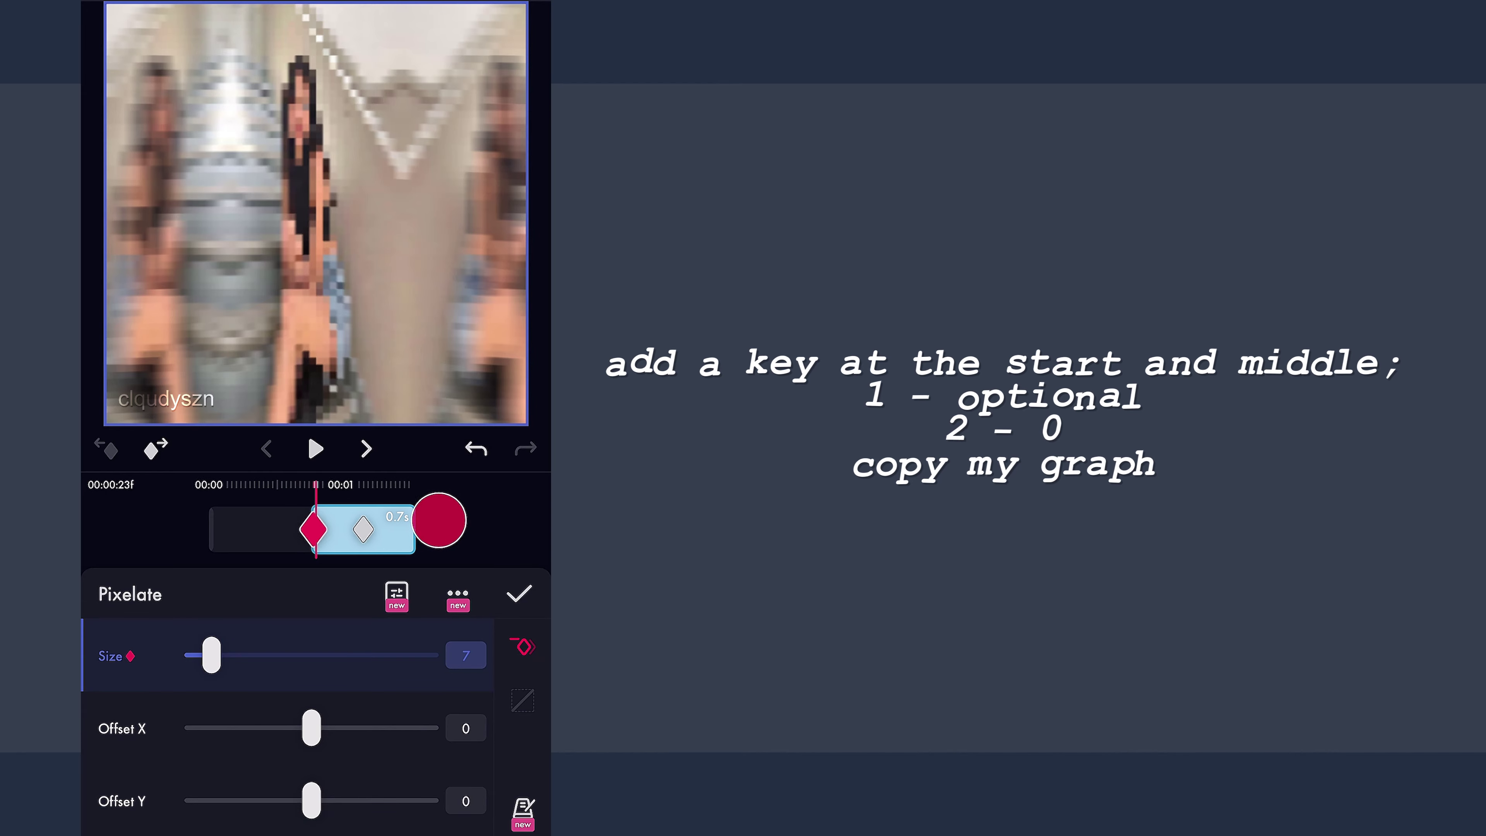
click(522, 701)
drag(228, 703, 106, 612)
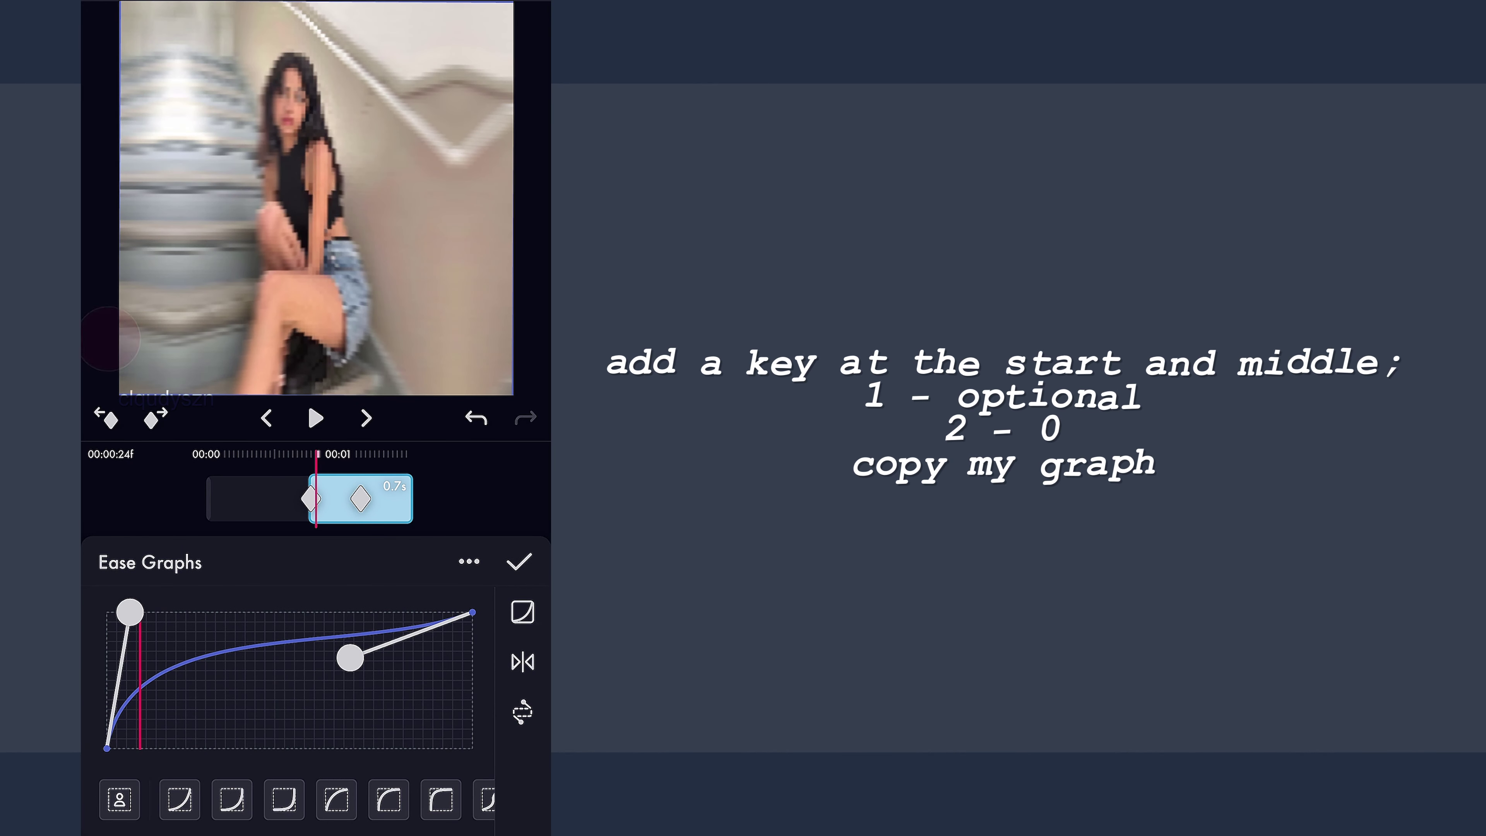
drag(350, 658, 107, 612)
drag(432, 486, 438, 486)
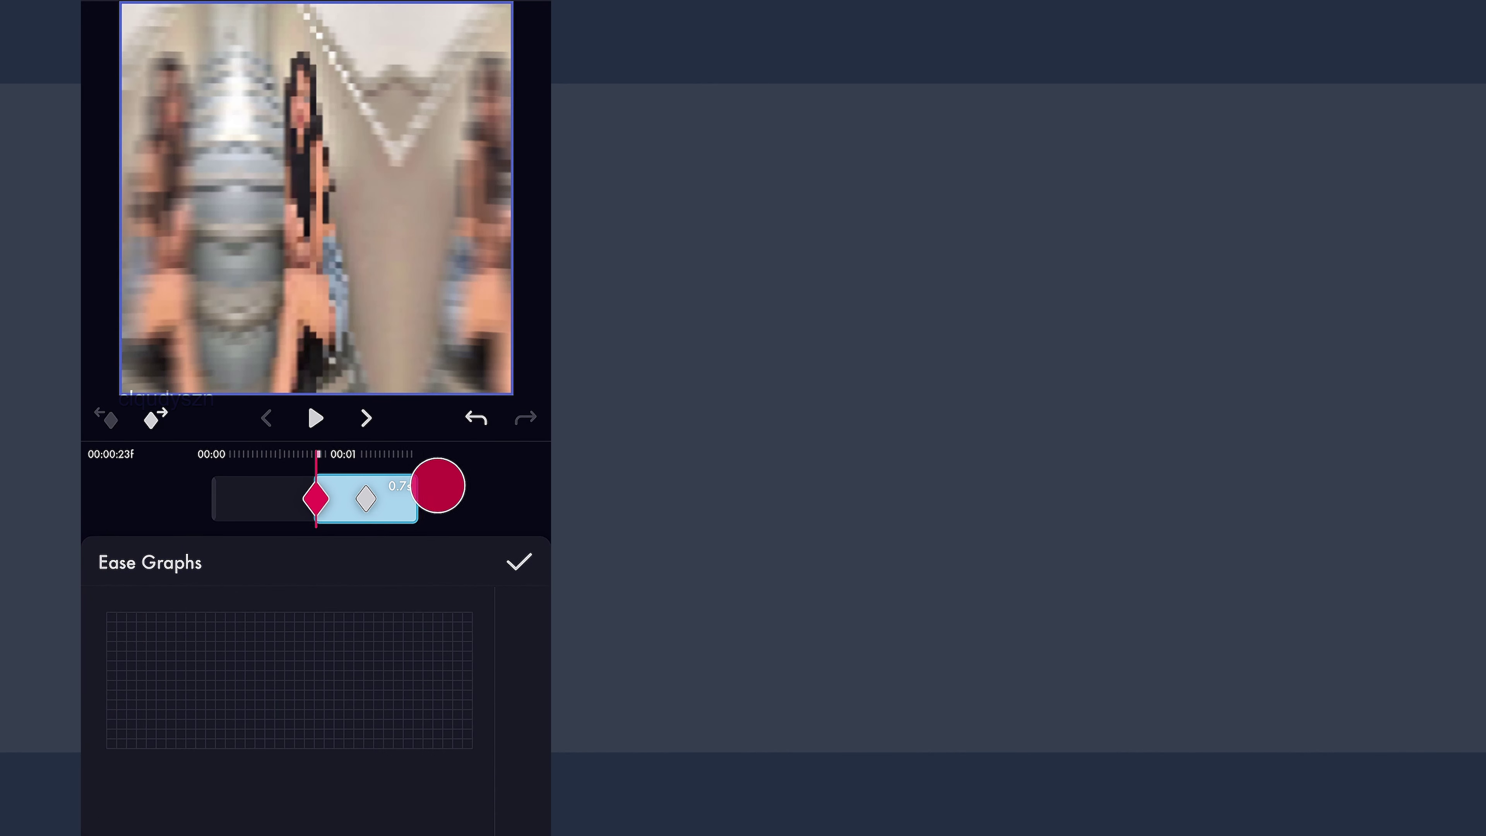
click(519, 563)
click(516, 592)
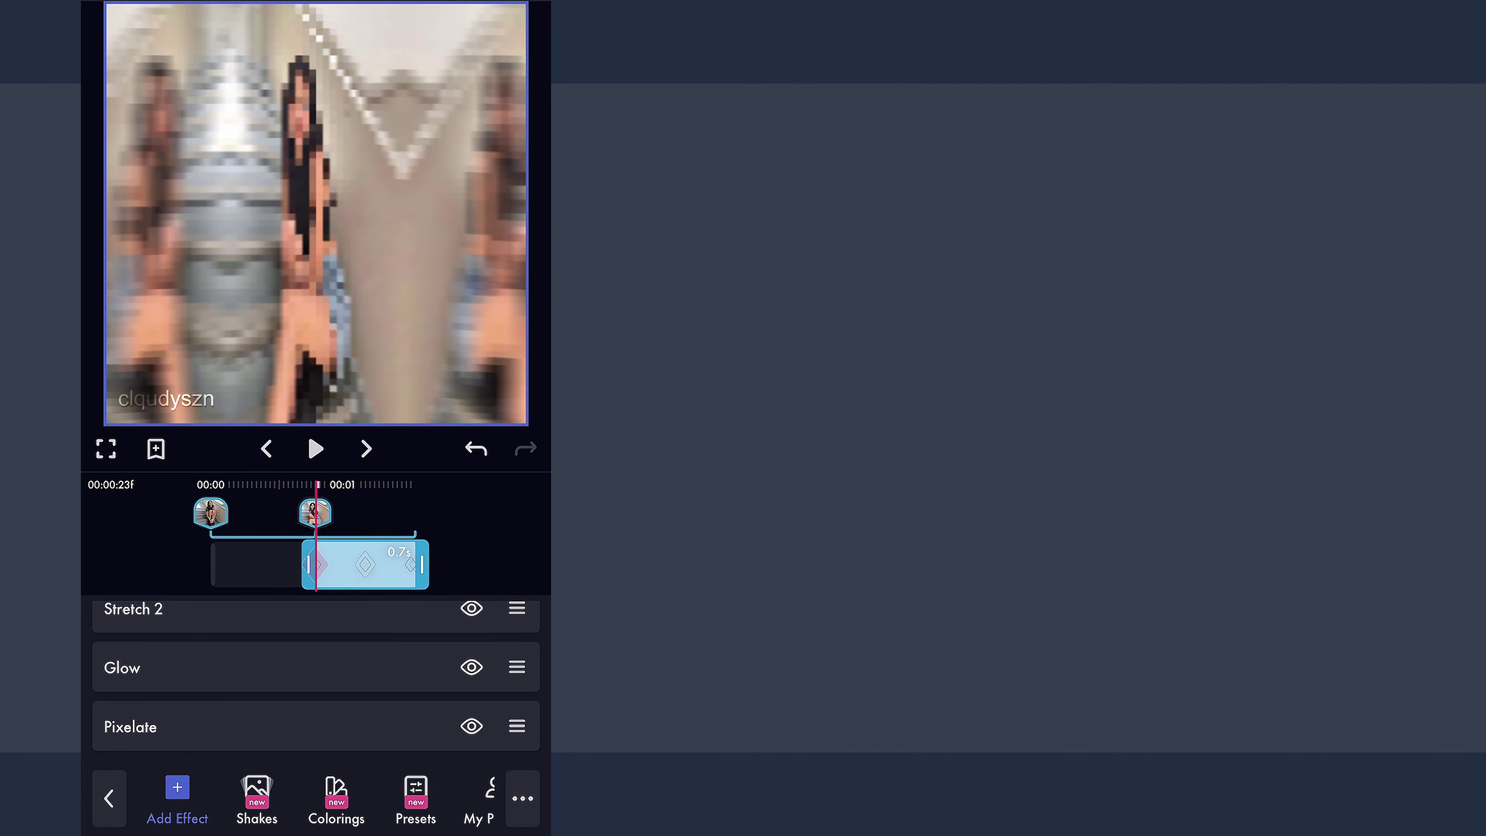
click(175, 797)
Step: Add an Isolate Hue effect, found by searching 'Hue'
click(398, 143)
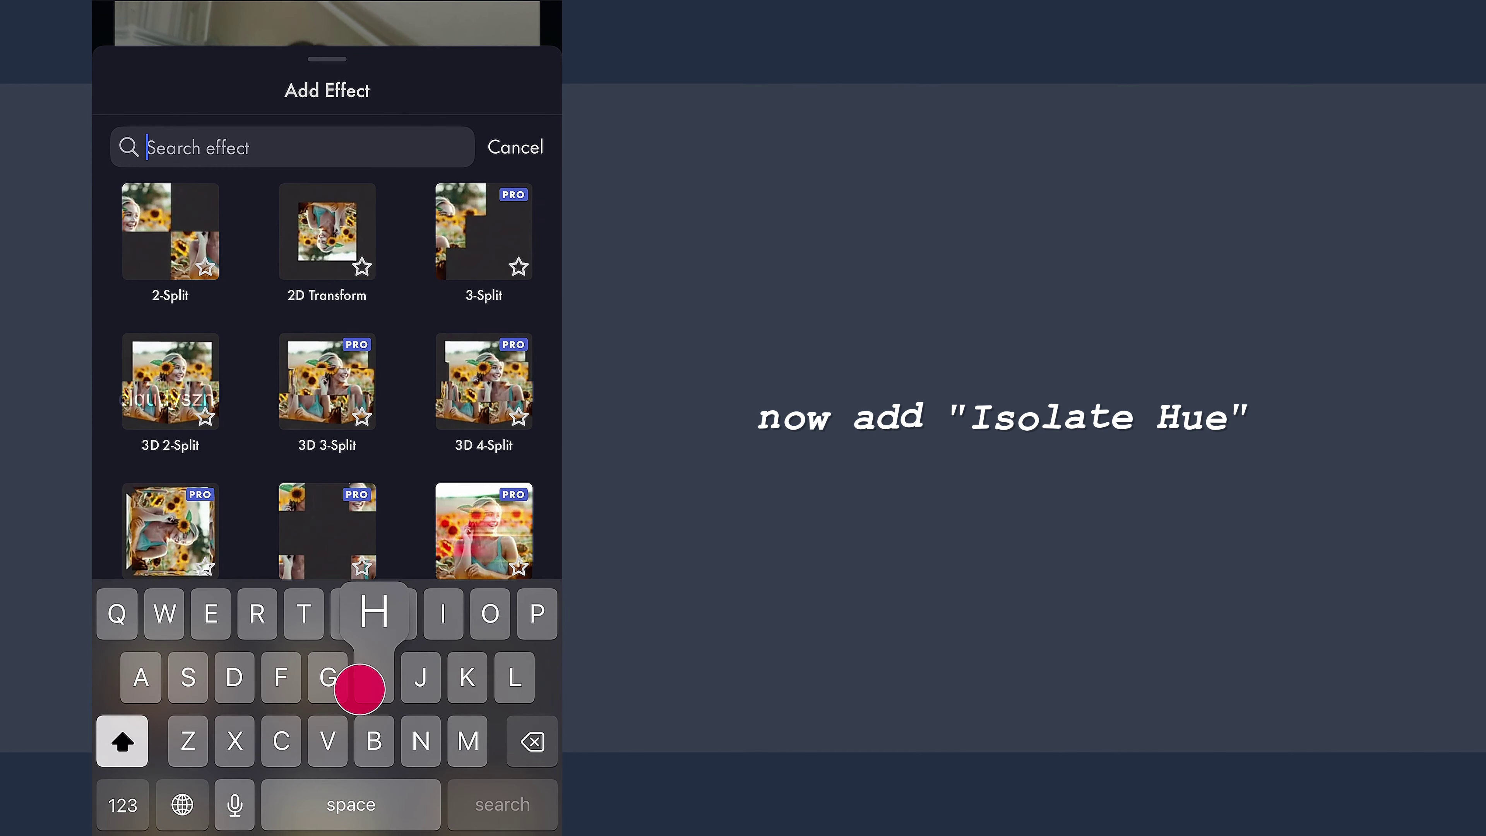
text(Hue)
click(169, 231)
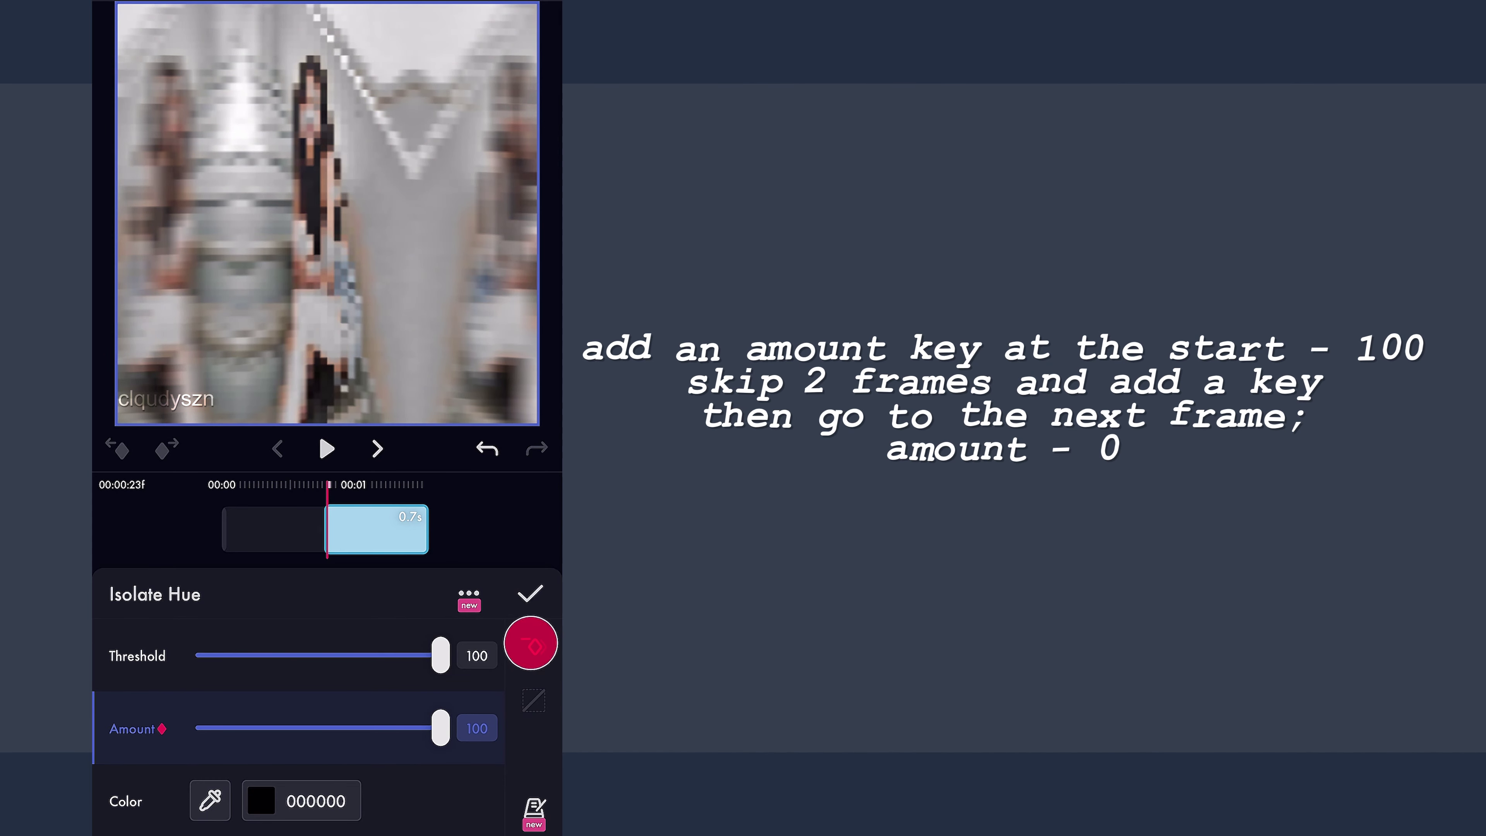
Step: Key Isolate Hue Amount at 100 two frames in, 0 the next frame, then preview
click(377, 449)
click(378, 449)
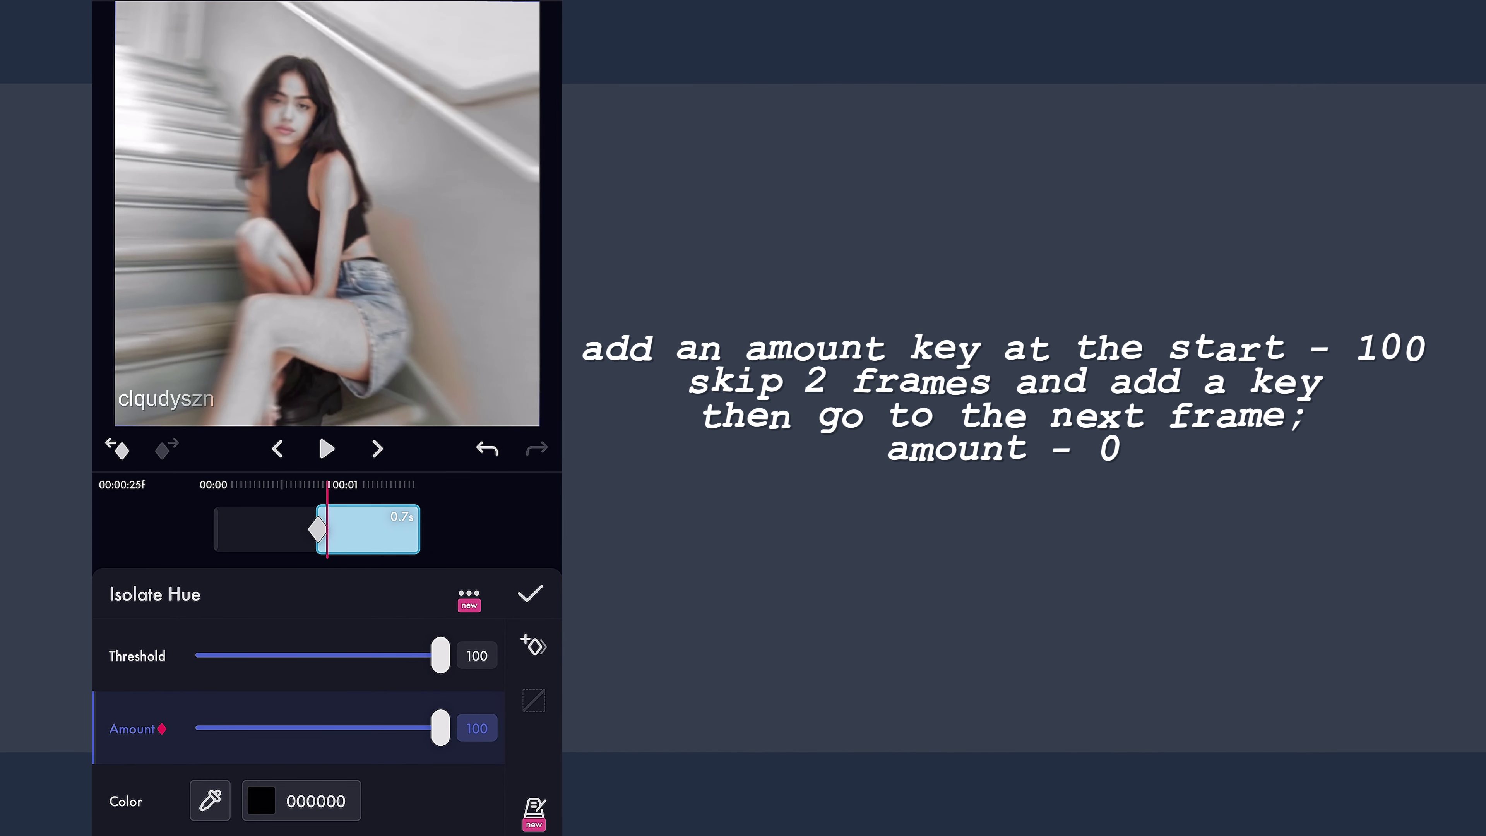
click(527, 641)
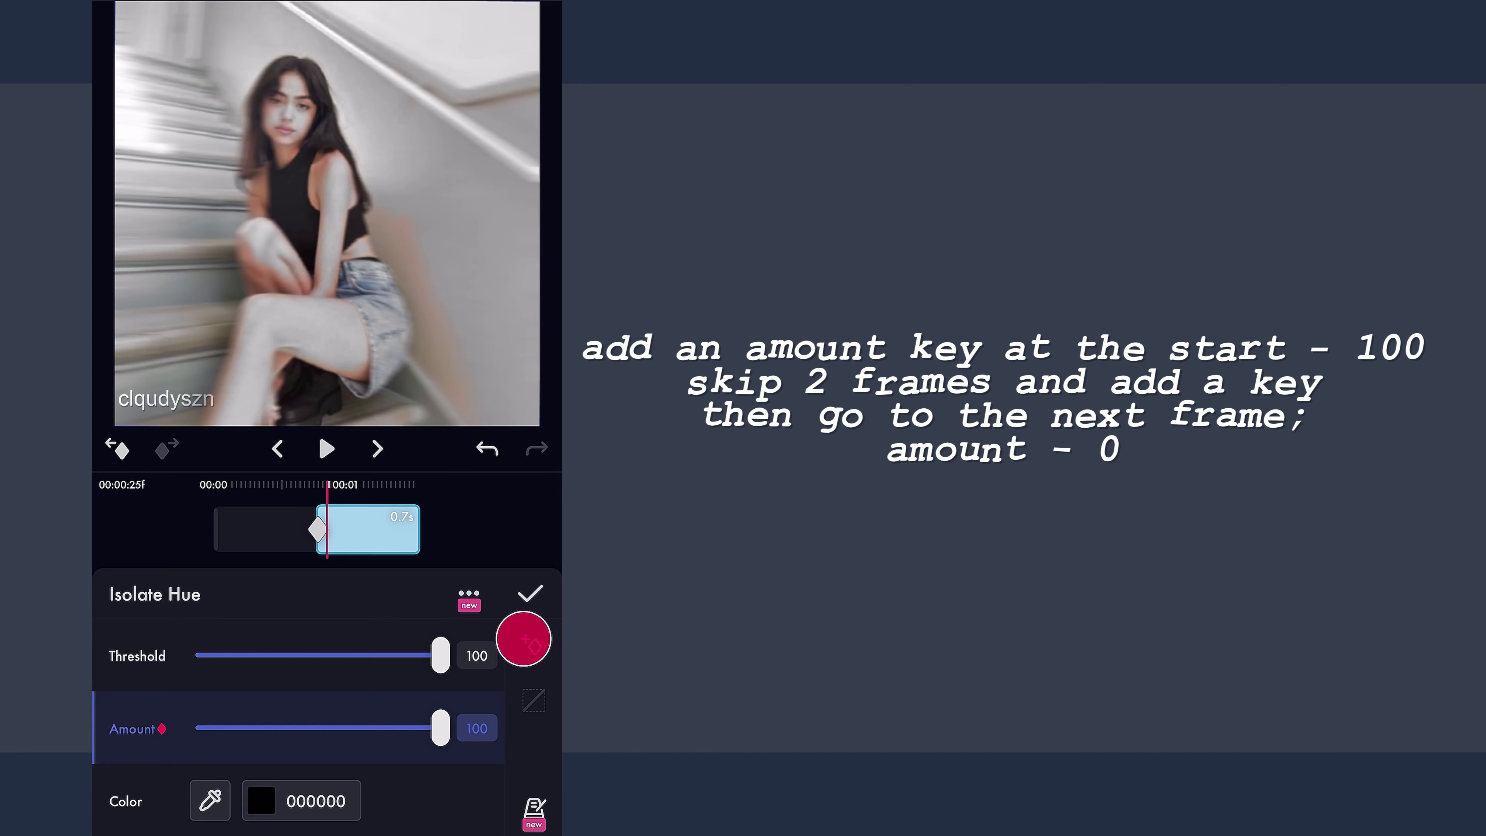
click(378, 448)
drag(440, 728, 119, 753)
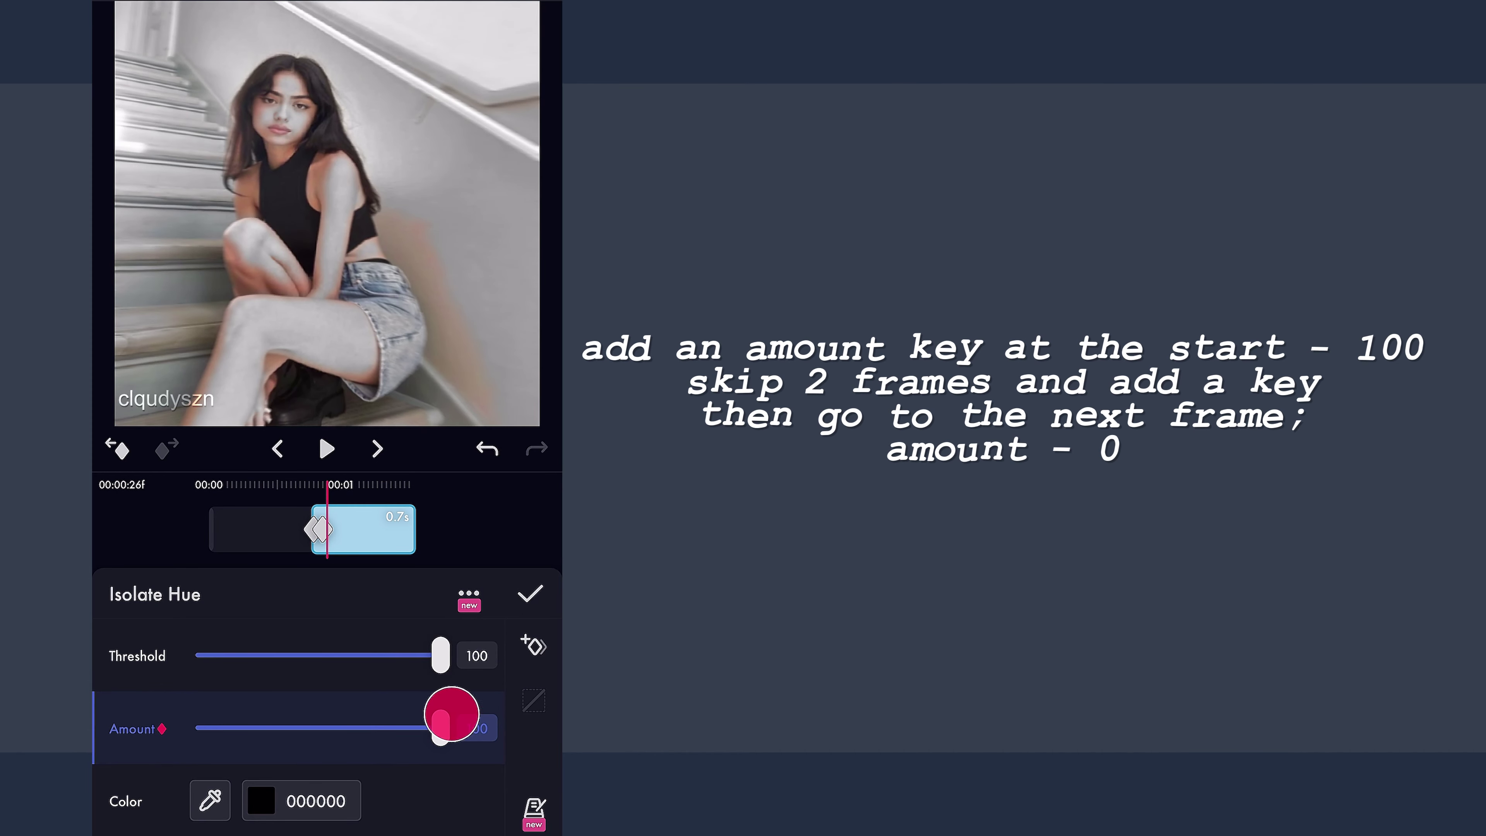
click(468, 515)
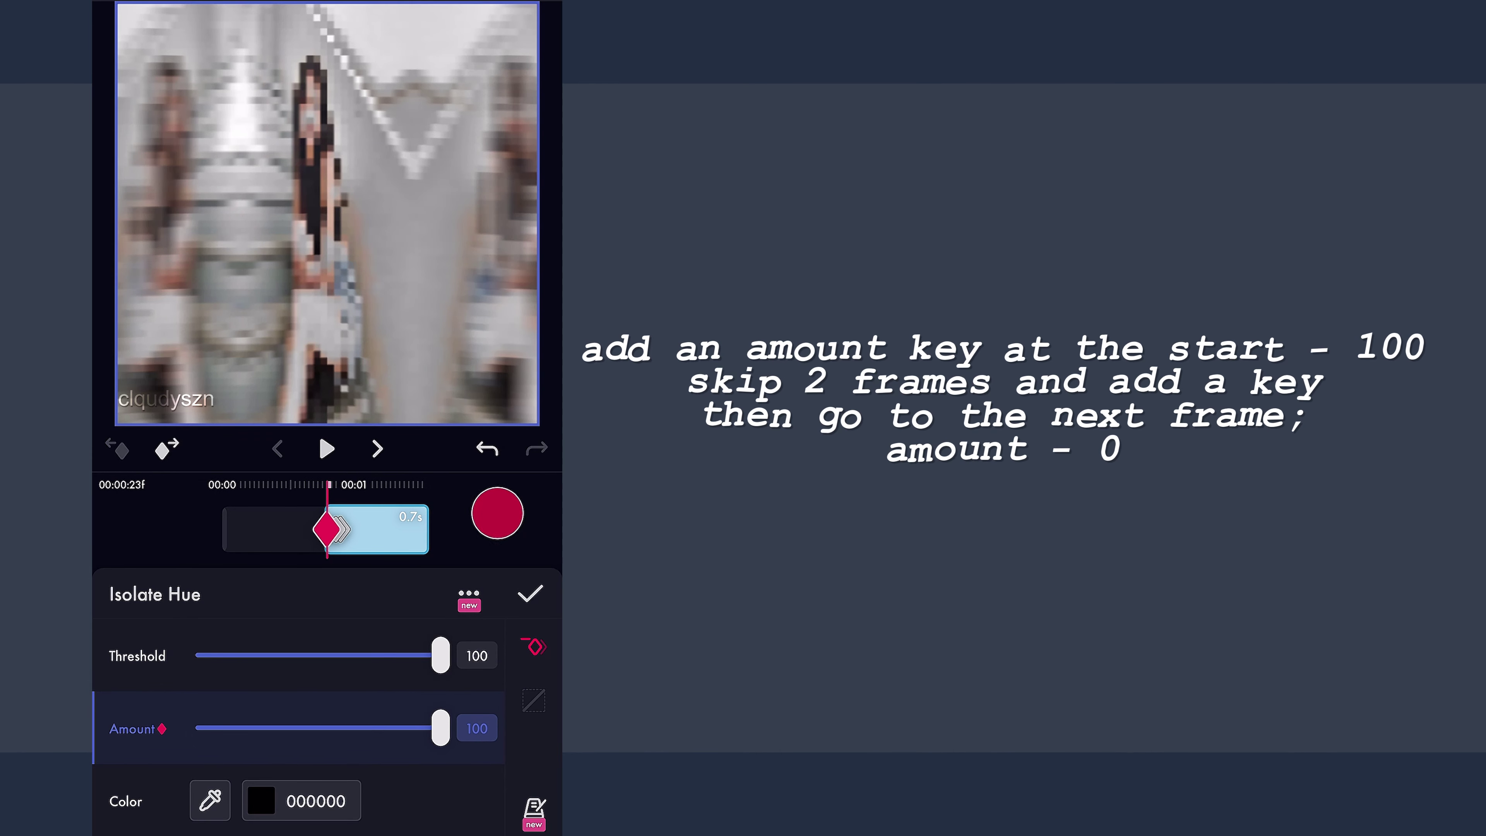
click(327, 449)
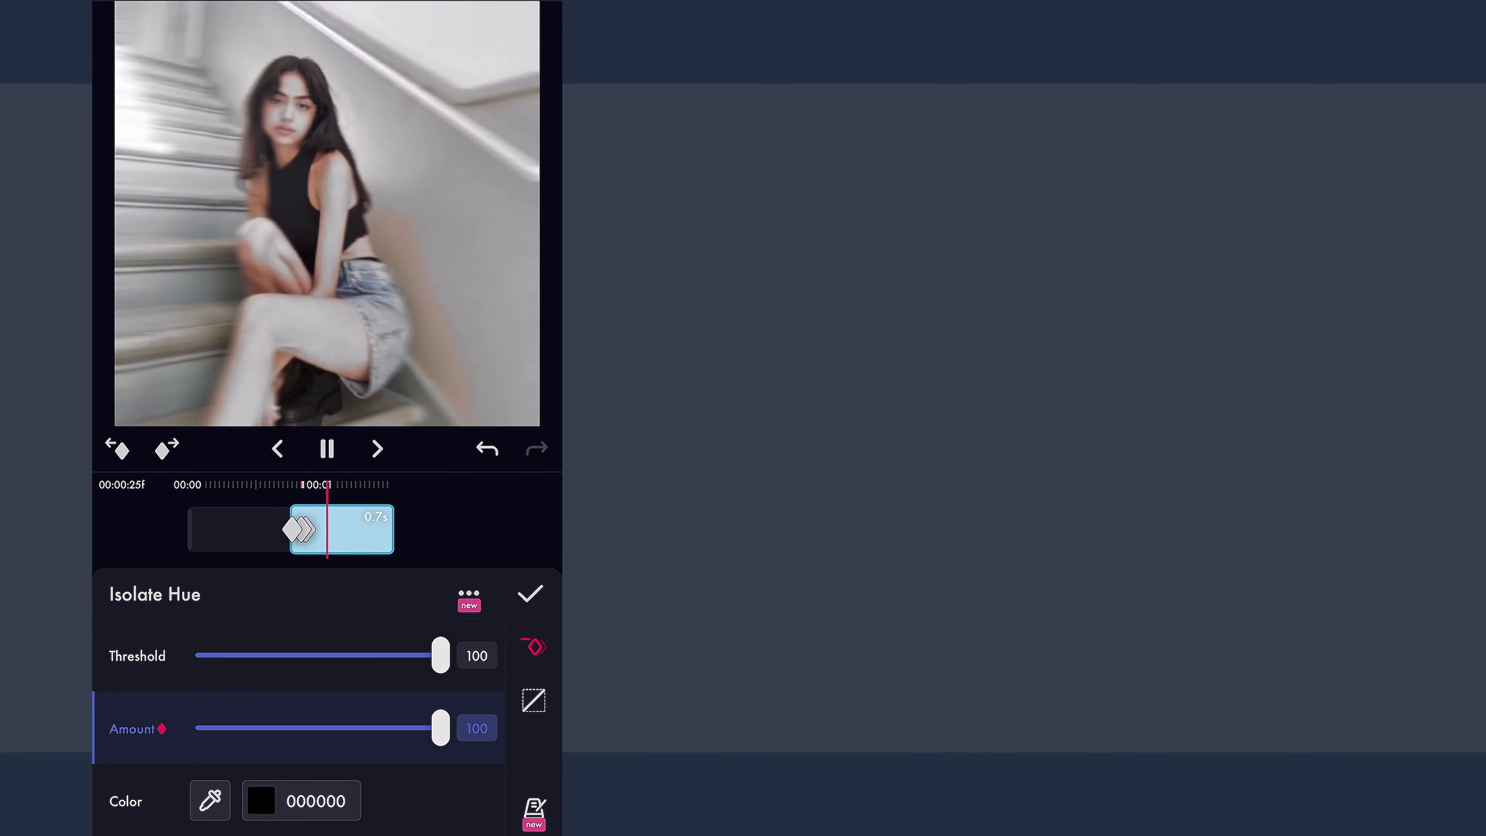
click(502, 563)
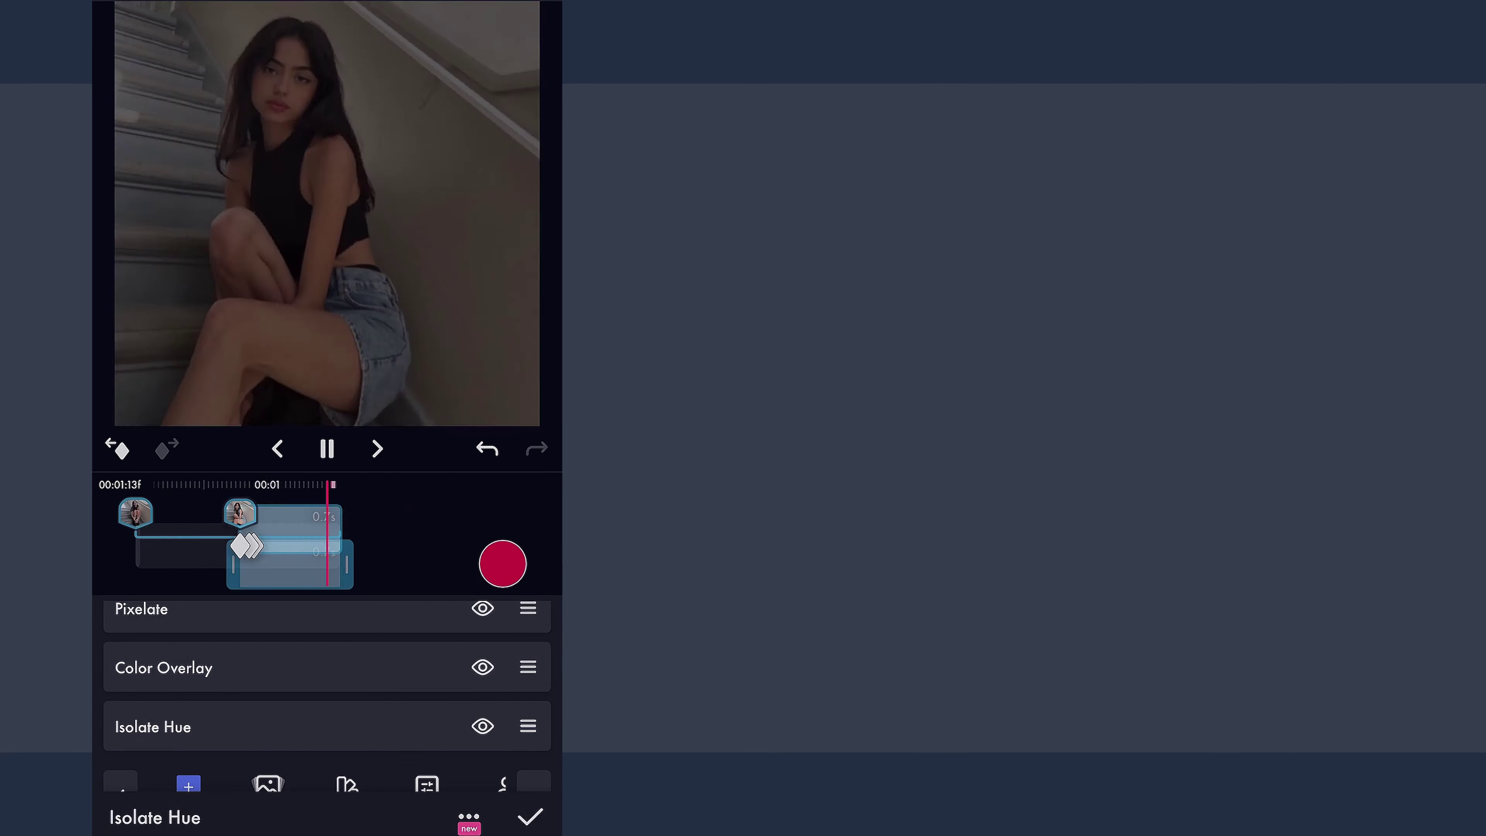
Step: Return to the group timeline, rewind to the start, and play the finished edit
drag(410, 495, 498, 501)
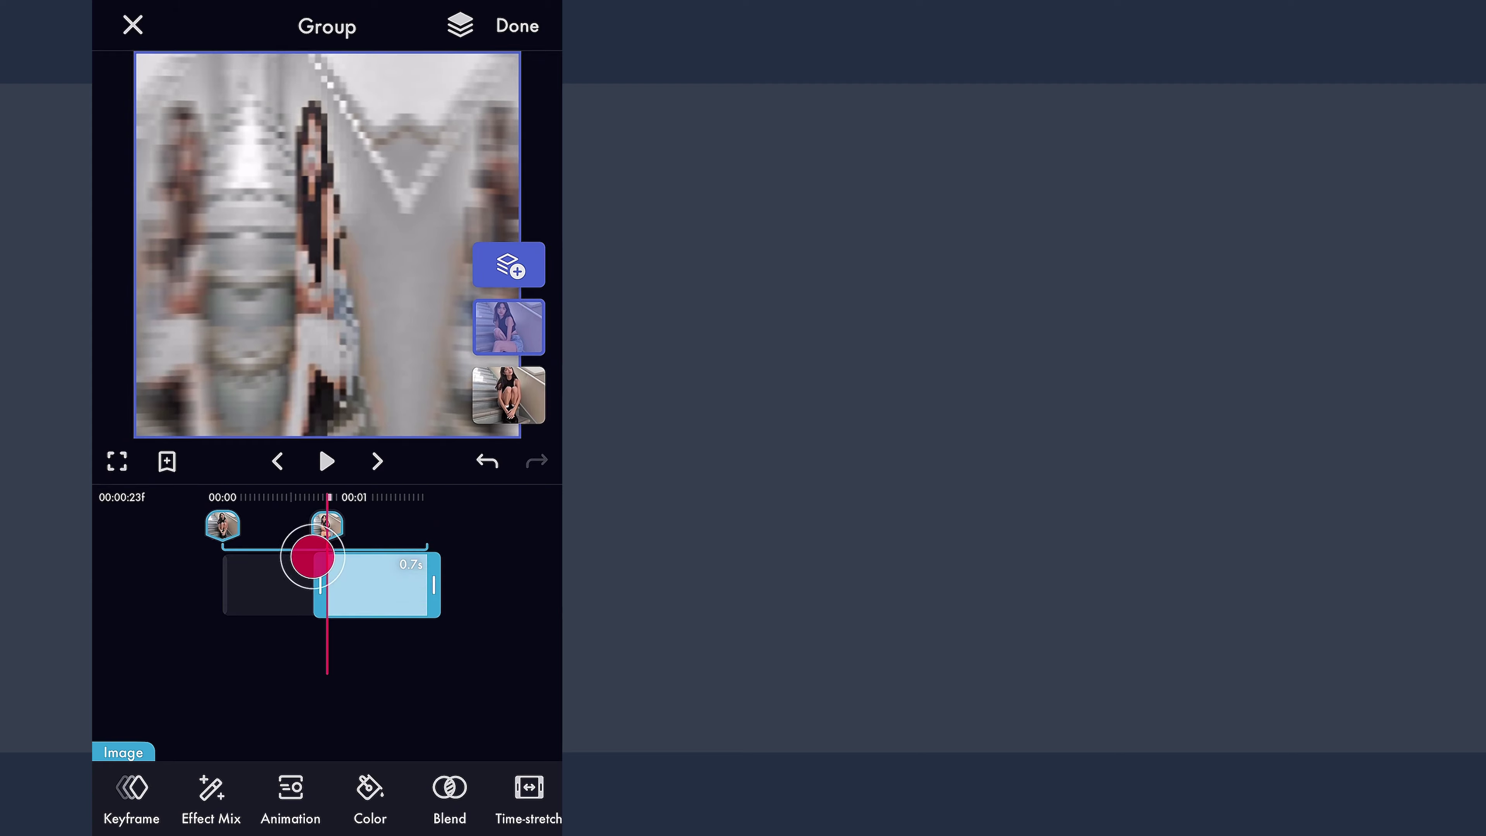
click(226, 624)
drag(226, 624, 385, 677)
click(339, 448)
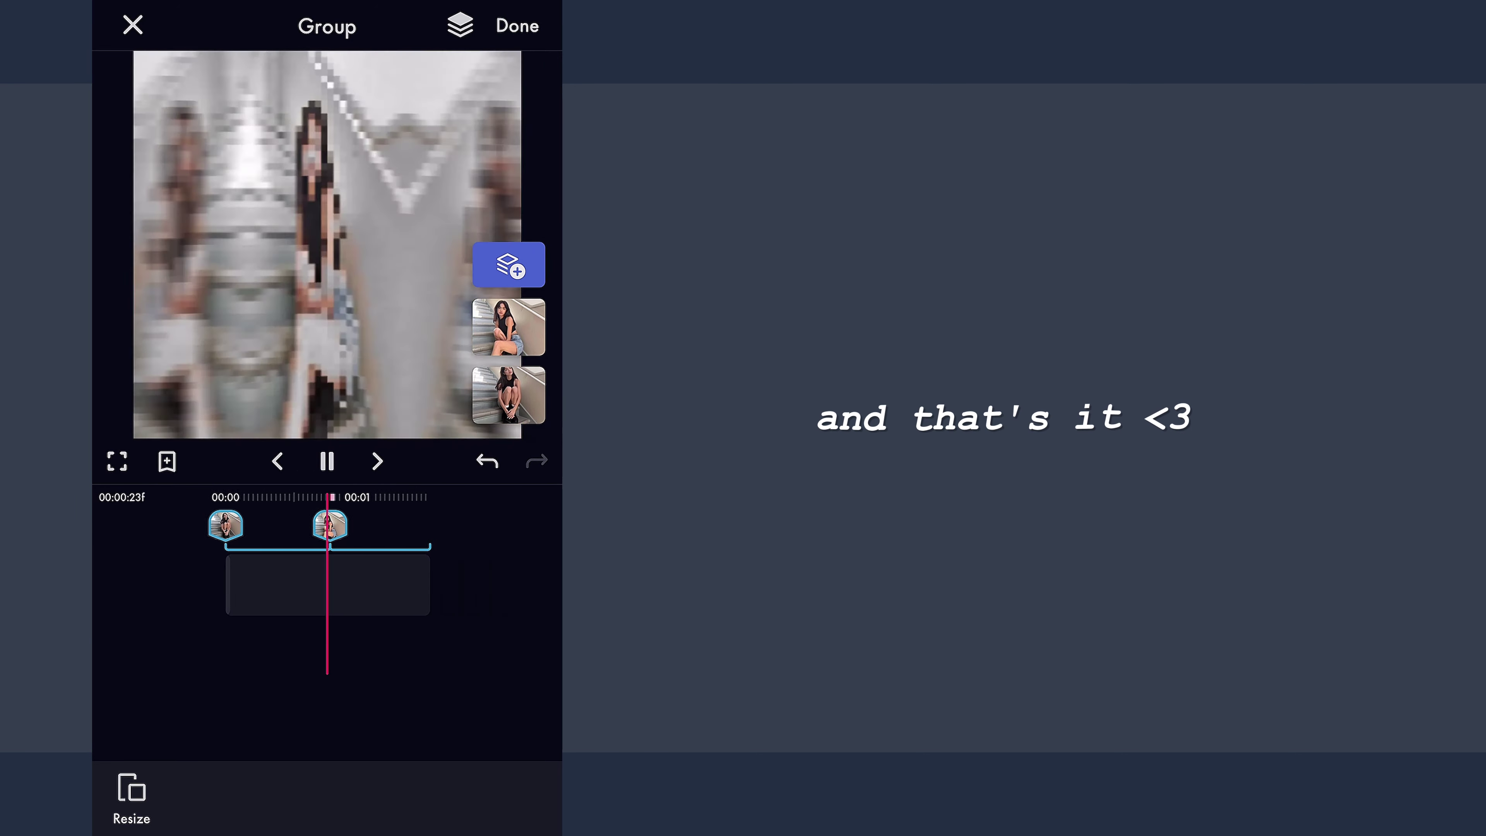